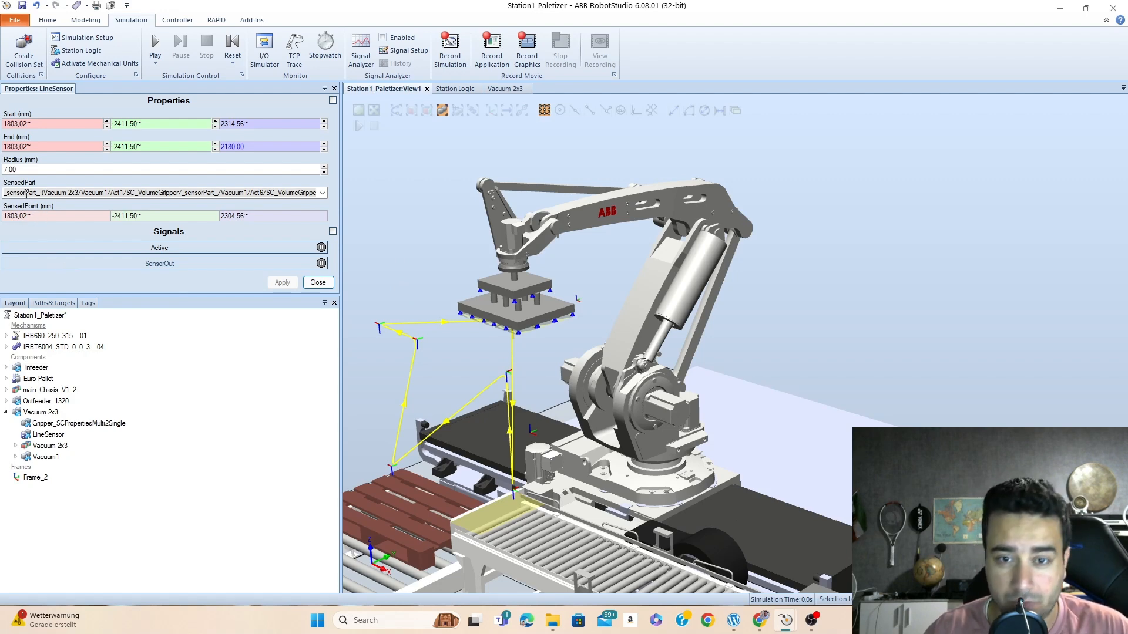
Close the LineSensor properties, open the Vacuum 2x3 component's design from the station logic and shift its LineSensor block slightly
{"action": "left_click", "coordinate": [318, 282]}
{"action": "left_click", "coordinate": [456, 88]}
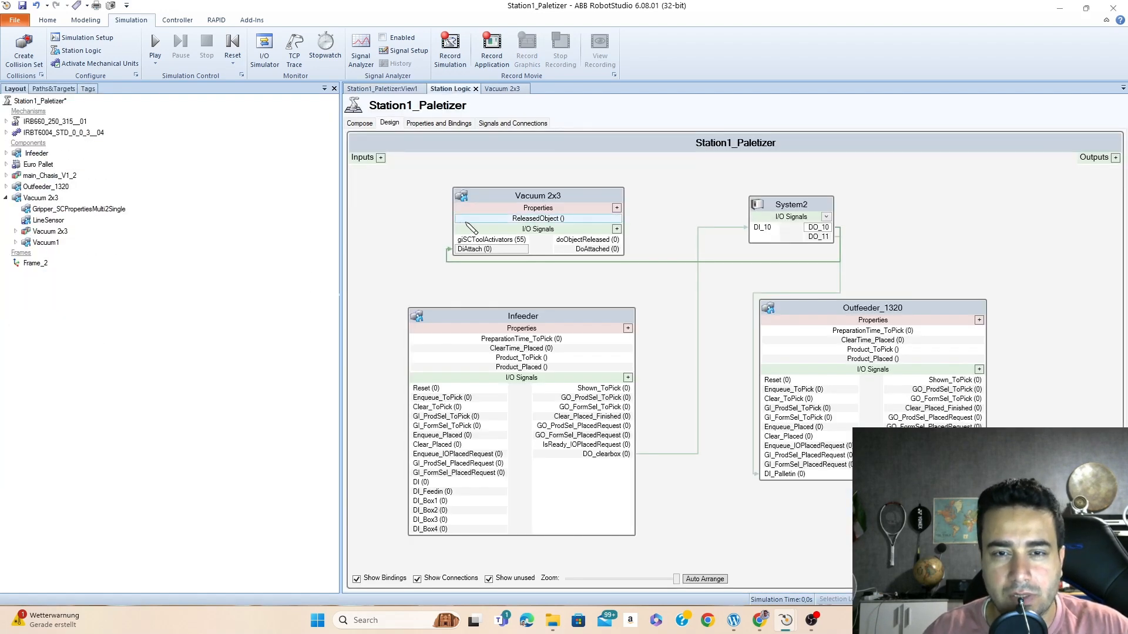
{"action": "double_click", "coordinate": [491, 213]}
{"action": "left_click", "coordinate": [389, 124]}
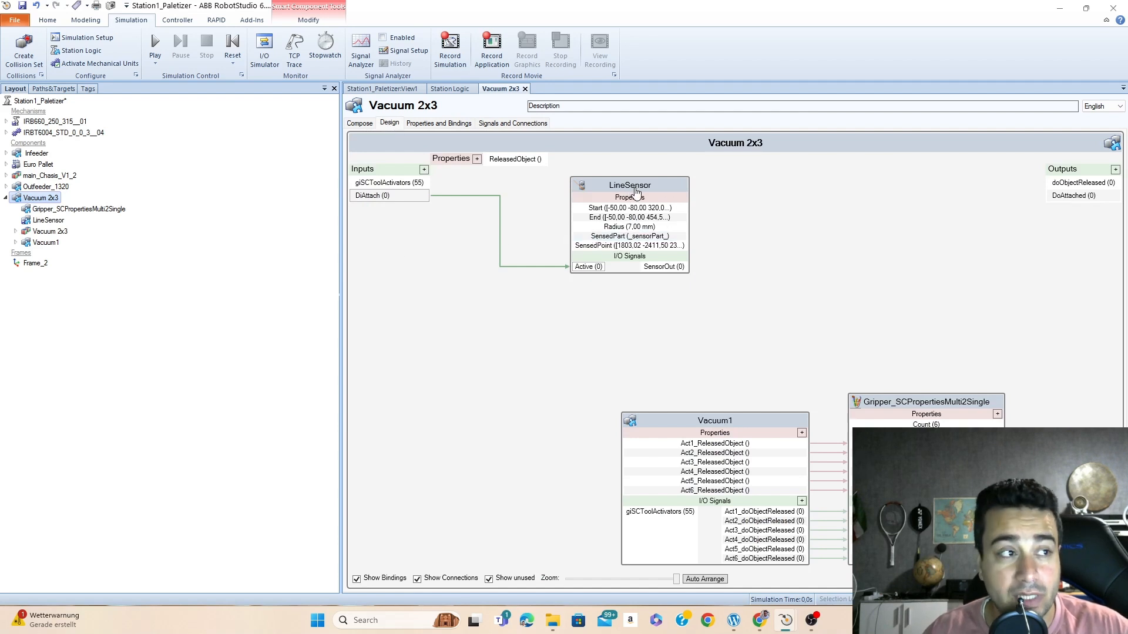
{"action": "left_click_drag", "start_coordinate": [647, 184], "coordinate": [632, 197]}
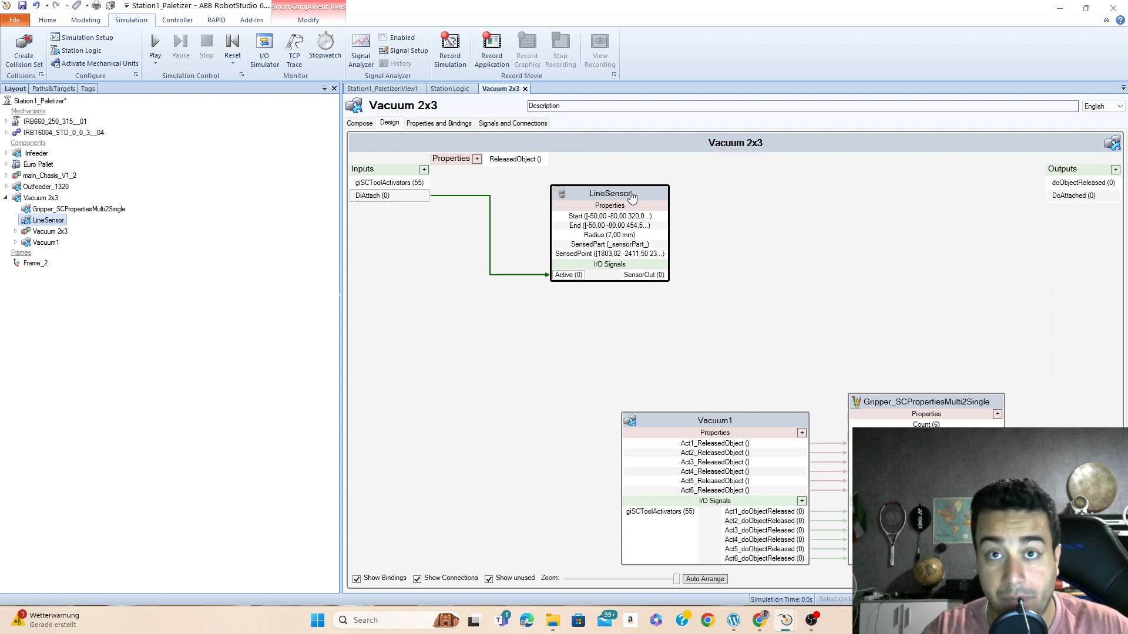
{"action": "left_click", "coordinate": [793, 203]}
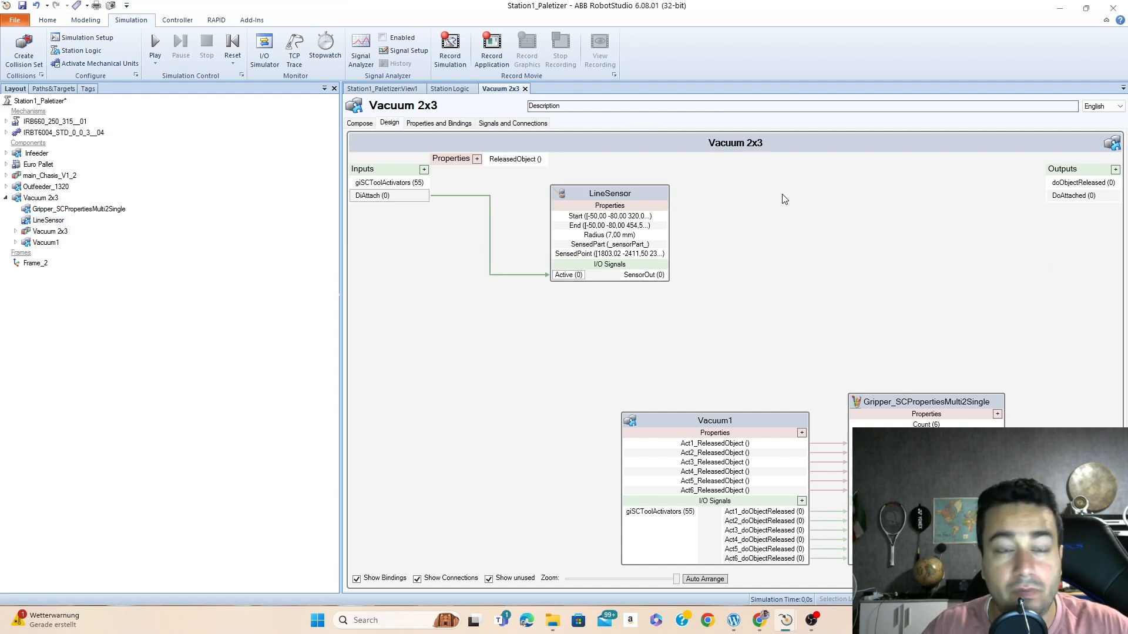
Add an Attacher beside the LineSensor and bind the sensor's SensedPart property to the Attacher's Child
{"action": "right_click", "coordinate": [756, 214]}
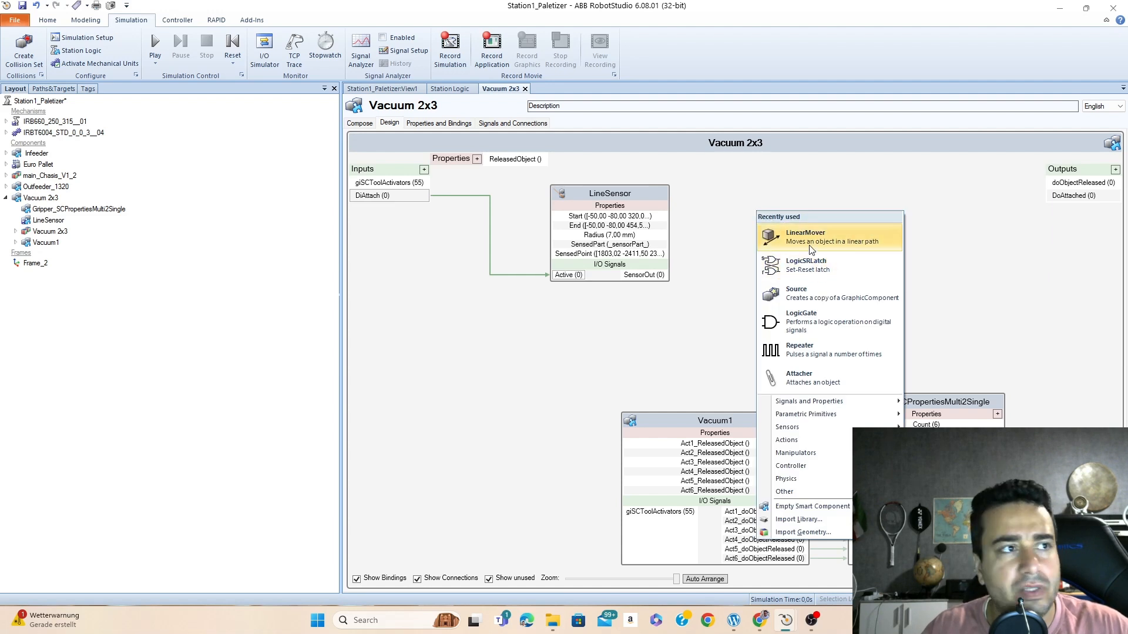
{"action": "left_click", "coordinate": [814, 379]}
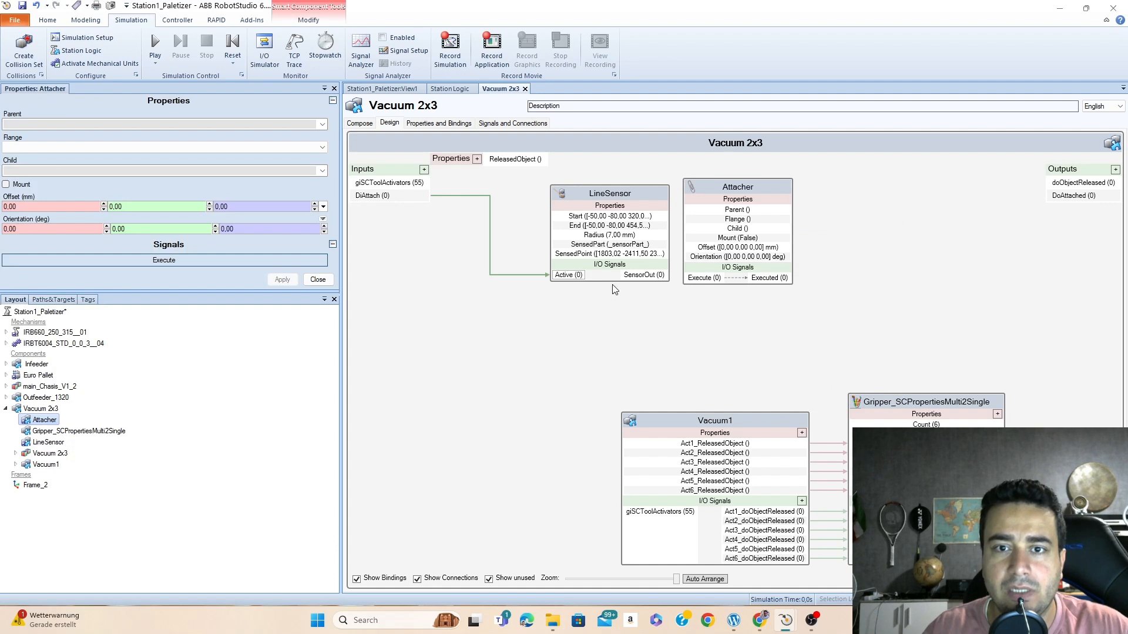
{"action": "left_click_drag", "start_coordinate": [741, 191], "coordinate": [808, 196]}
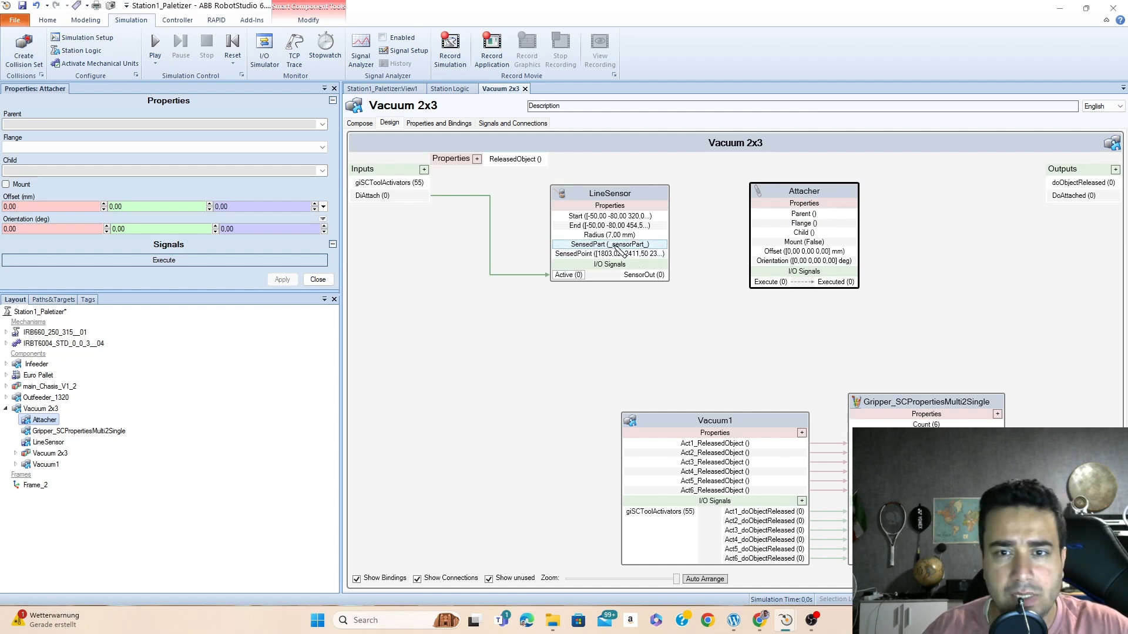
{"action": "left_click_drag", "start_coordinate": [616, 244], "coordinate": [758, 235]}
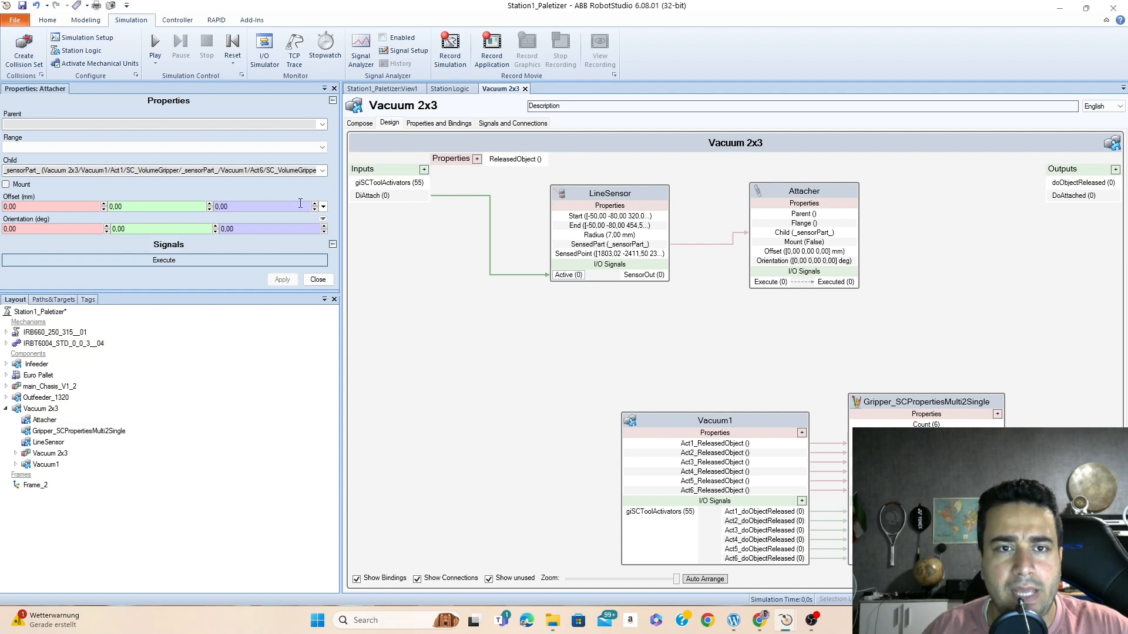
Check the Attacher's Child and the LineSensor's SensedPart properties, and connect SensorOut to the Attacher's Execute input
{"action": "left_click", "coordinate": [322, 170]}
{"action": "left_click", "coordinate": [84, 183]}
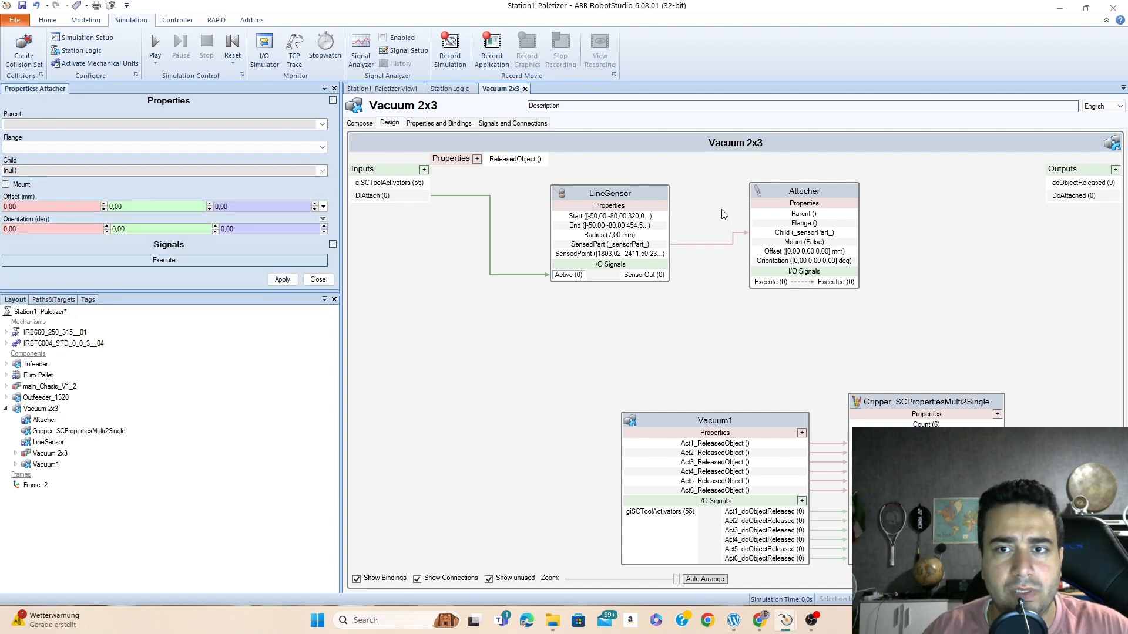
{"action": "left_click", "coordinate": [653, 196]}
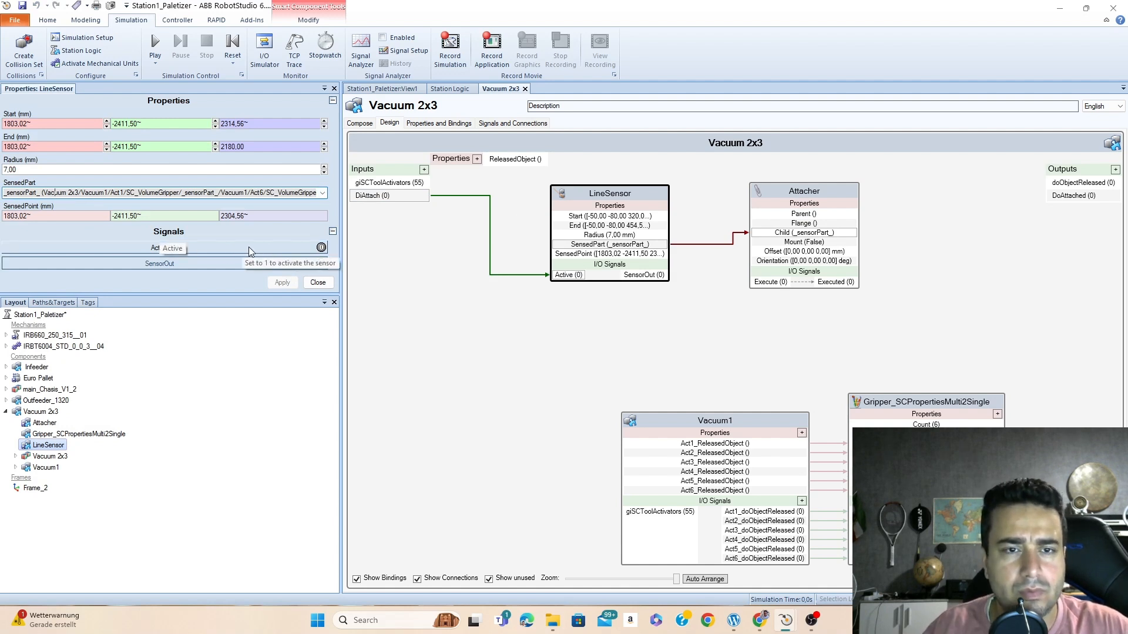
{"action": "triple_click", "coordinate": [80, 193]}
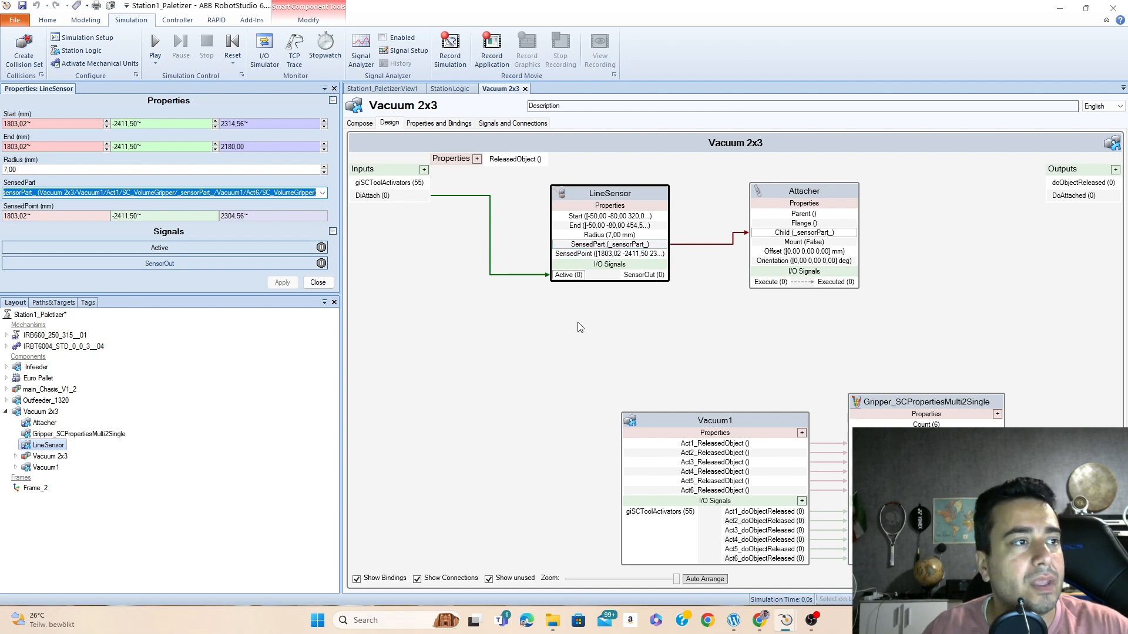
{"action": "left_click_drag", "start_coordinate": [652, 275], "coordinate": [764, 283]}
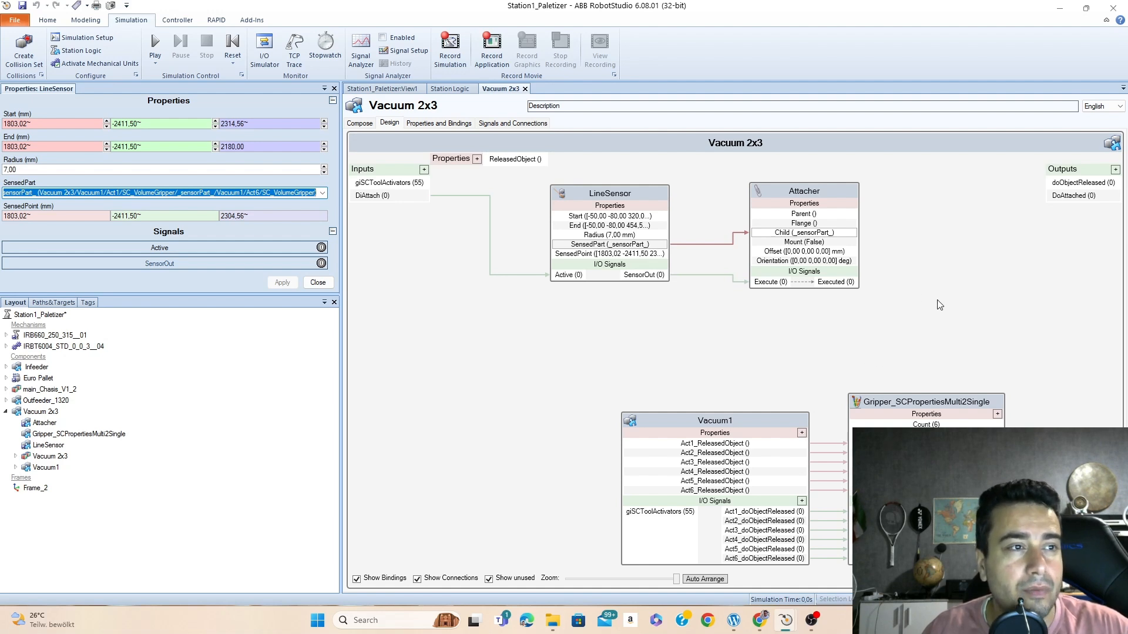
Add a LogicSRLatch beside the Attacher, connecting the Attacher's Executed to Set and the latch's Output to the DoAttached output
{"action": "right_click", "coordinate": [903, 292]}
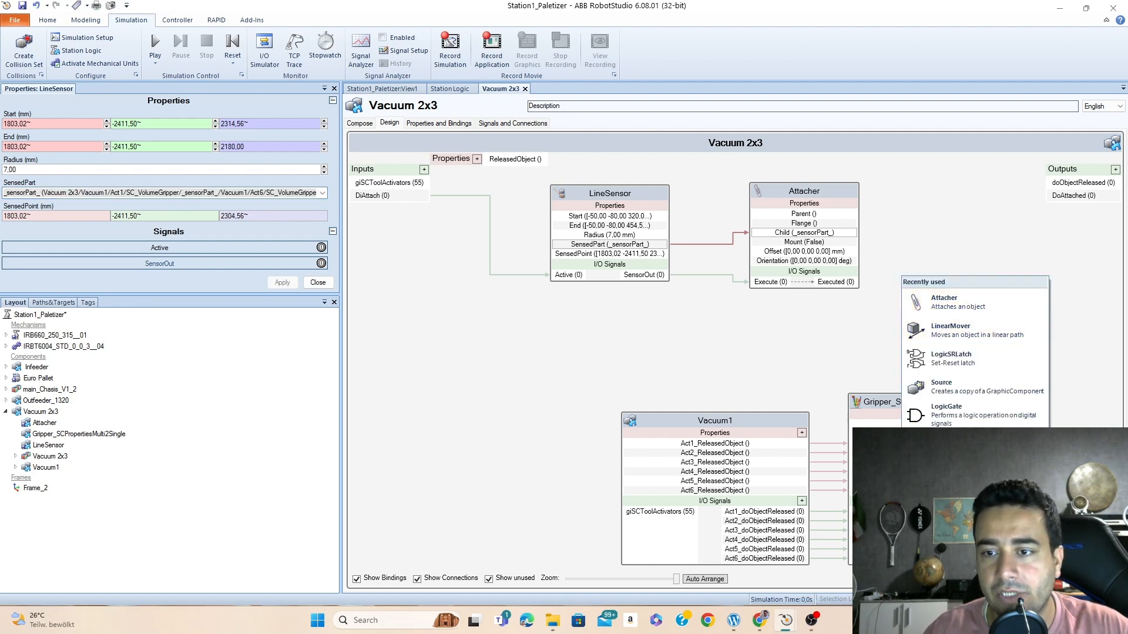
{"action": "mouse_move", "coordinate": [952, 458]}
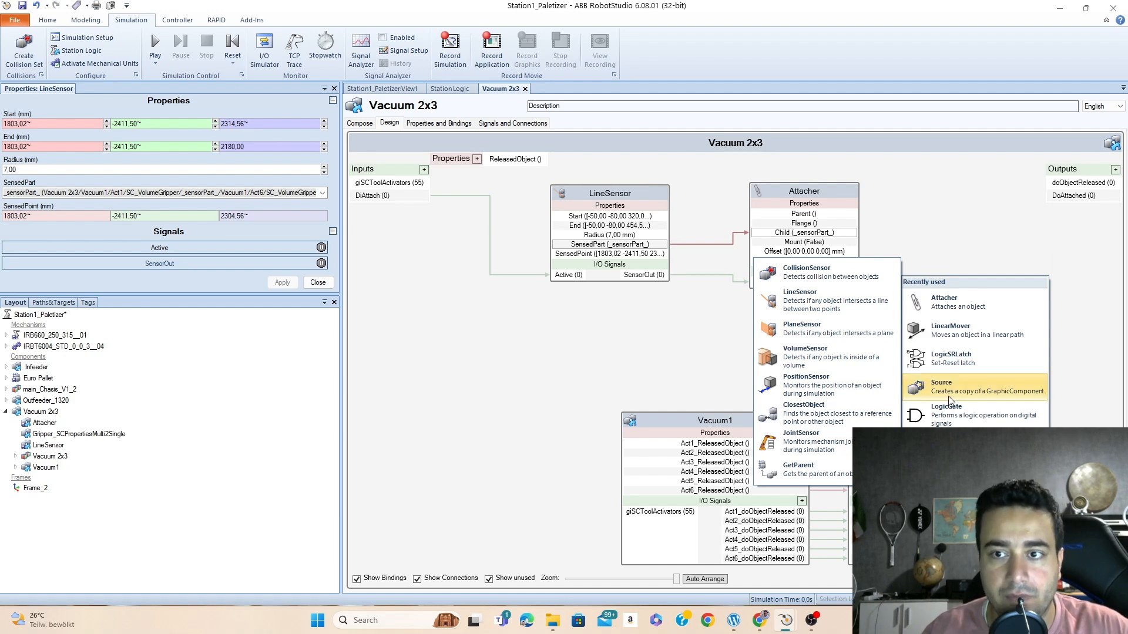
{"action": "left_click", "coordinate": [947, 358]}
{"action": "left_click_drag", "start_coordinate": [521, 183], "coordinate": [980, 265]}
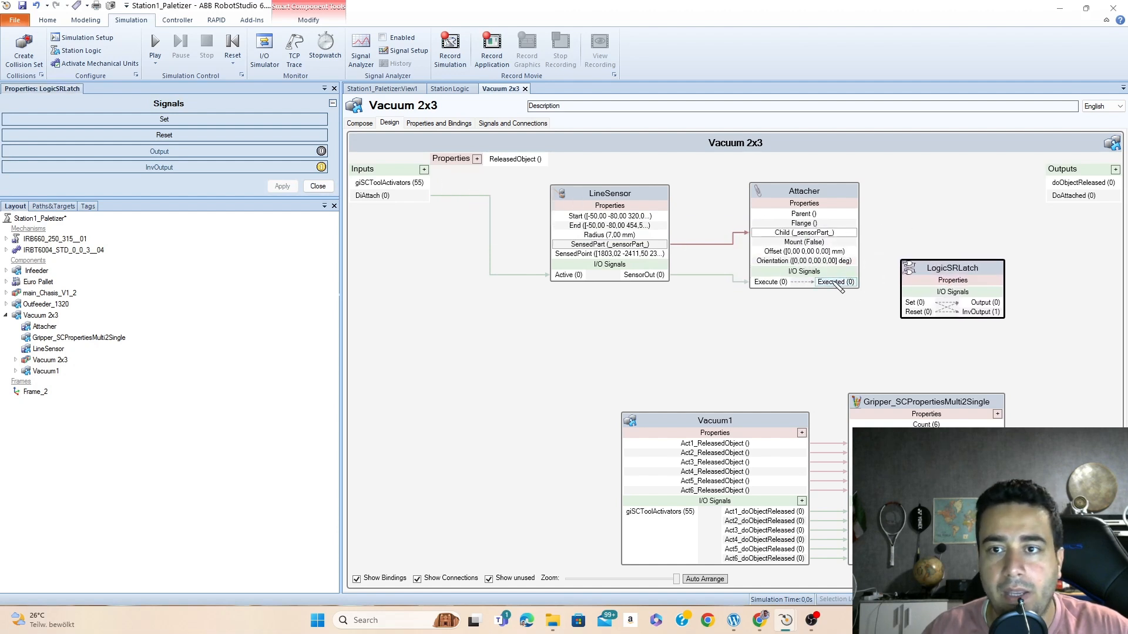
{"action": "left_click_drag", "start_coordinate": [849, 282], "coordinate": [915, 304]}
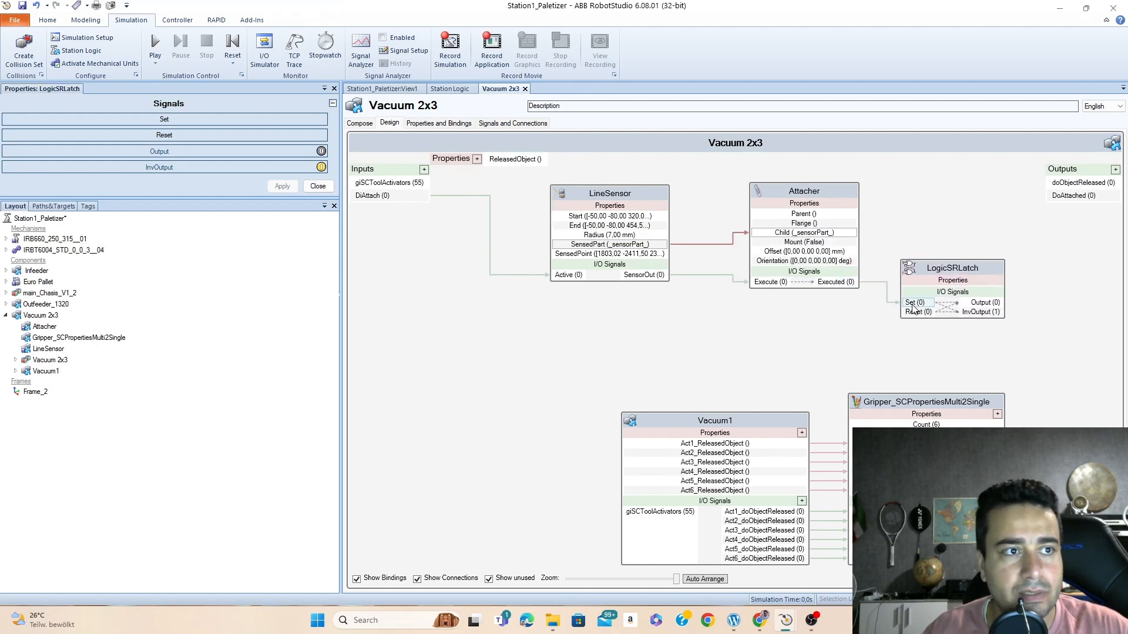
{"action": "left_click_drag", "start_coordinate": [985, 303], "coordinate": [1077, 200]}
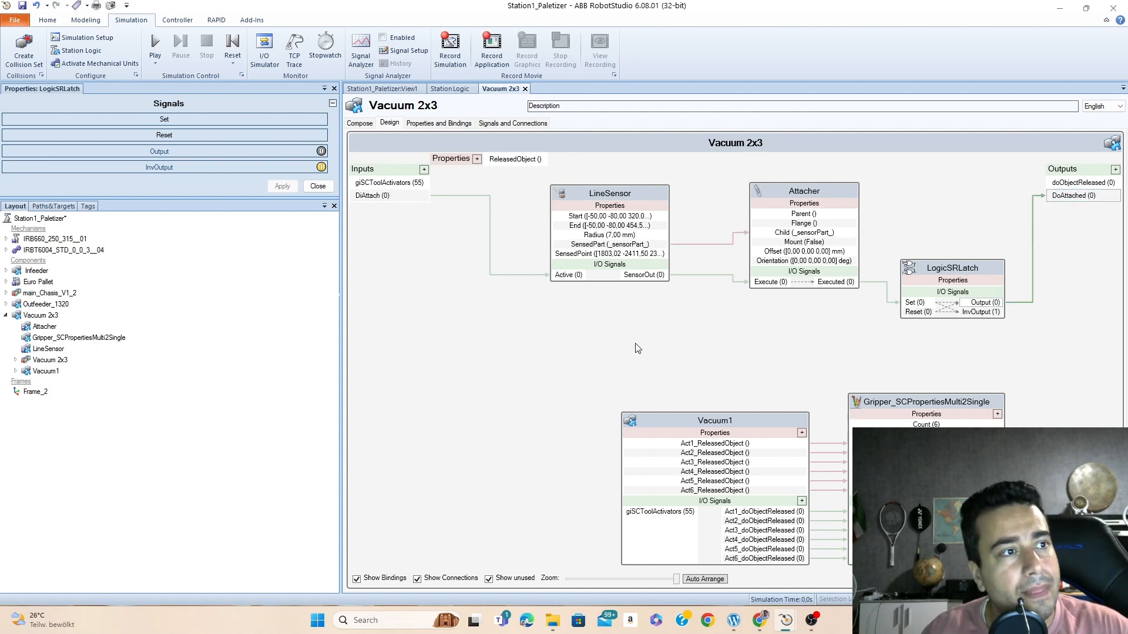
Add a LogicGate below the LineSensor with the NOT operator and connect the DiAttach input to its InputA
{"action": "right_click", "coordinate": [456, 337]}
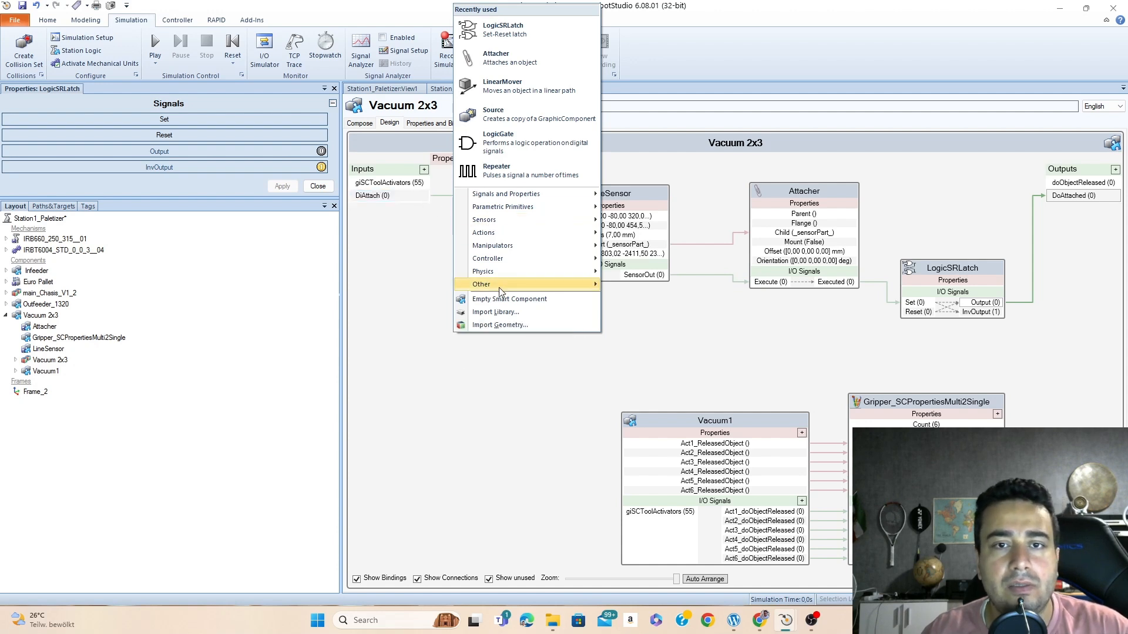
{"action": "mouse_move", "coordinate": [508, 195]}
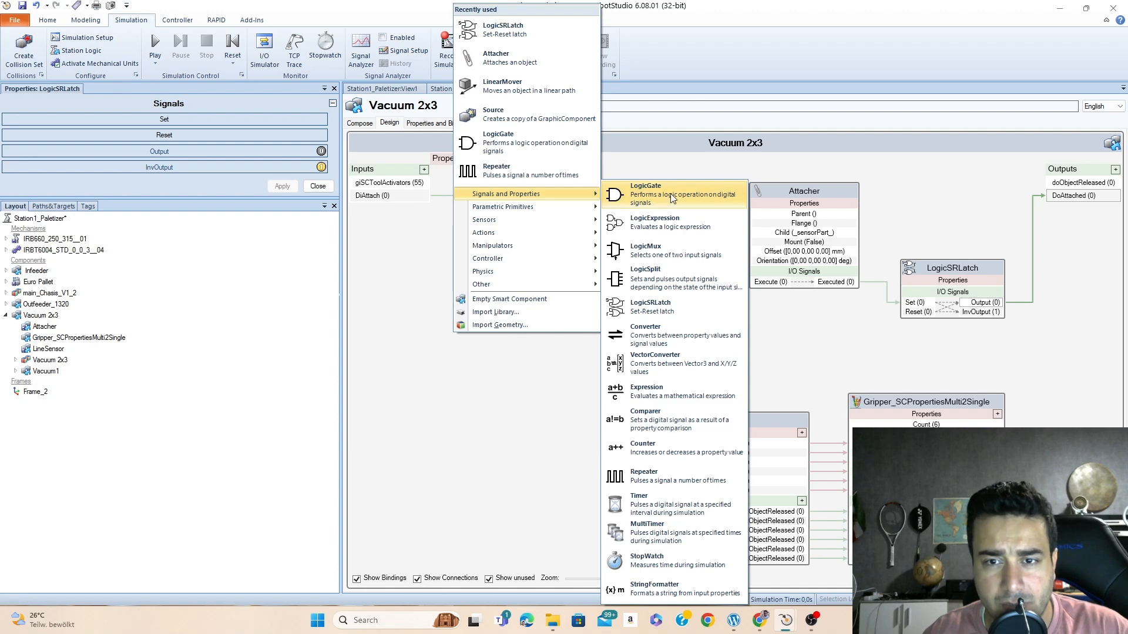
{"action": "left_click", "coordinate": [672, 193]}
{"action": "left_click_drag", "start_coordinate": [511, 188], "coordinate": [539, 341]}
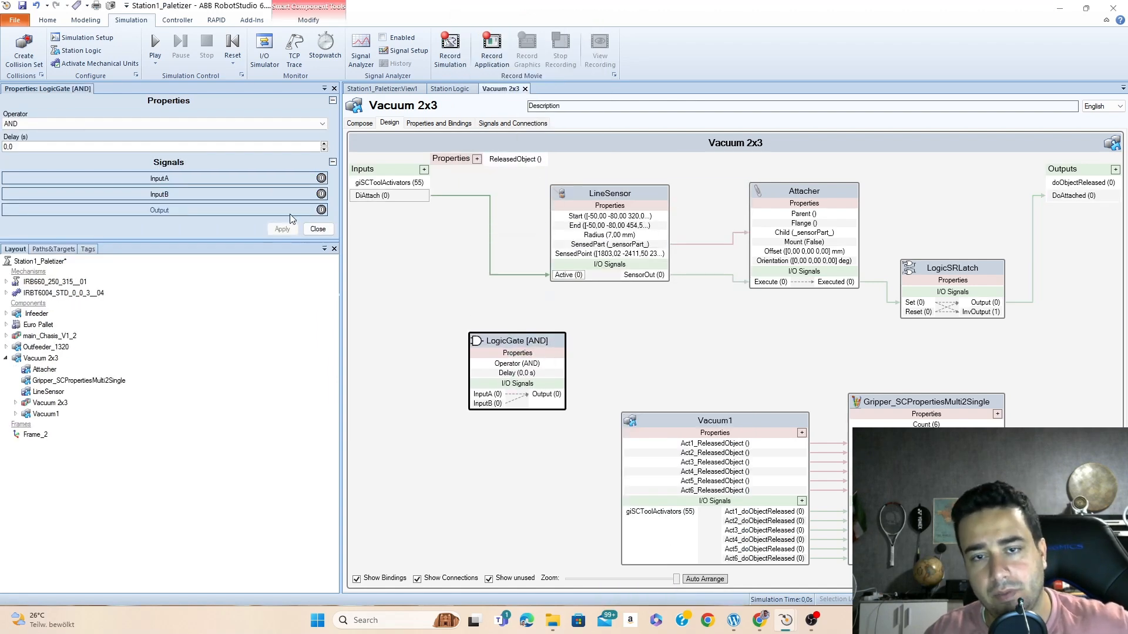
{"action": "left_click", "coordinate": [322, 124]}
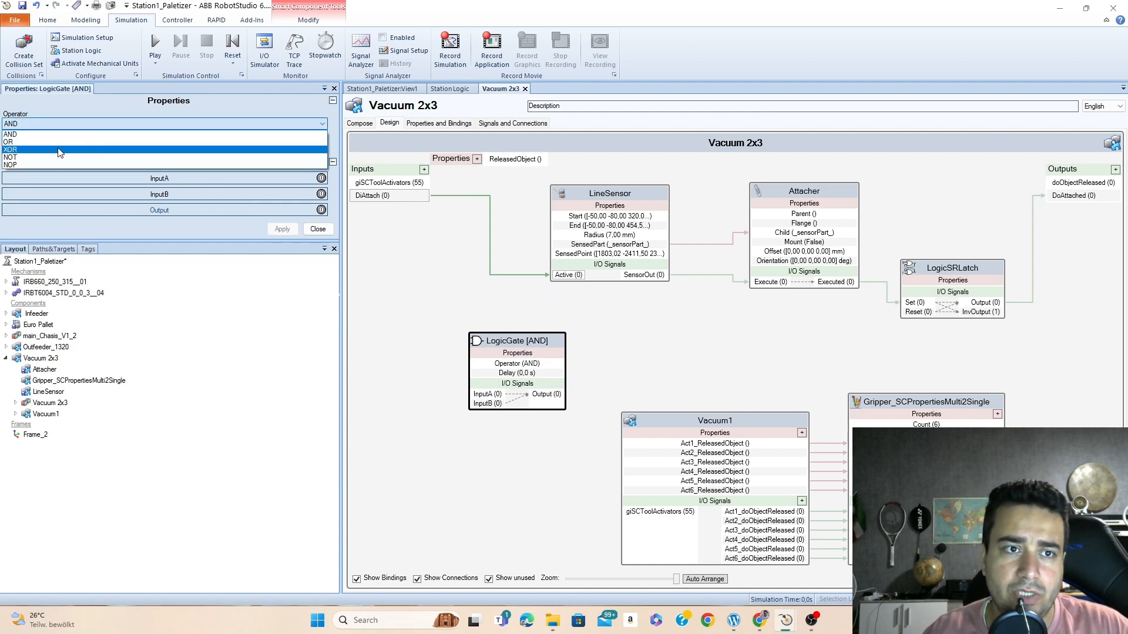
{"action": "left_click", "coordinate": [29, 158]}
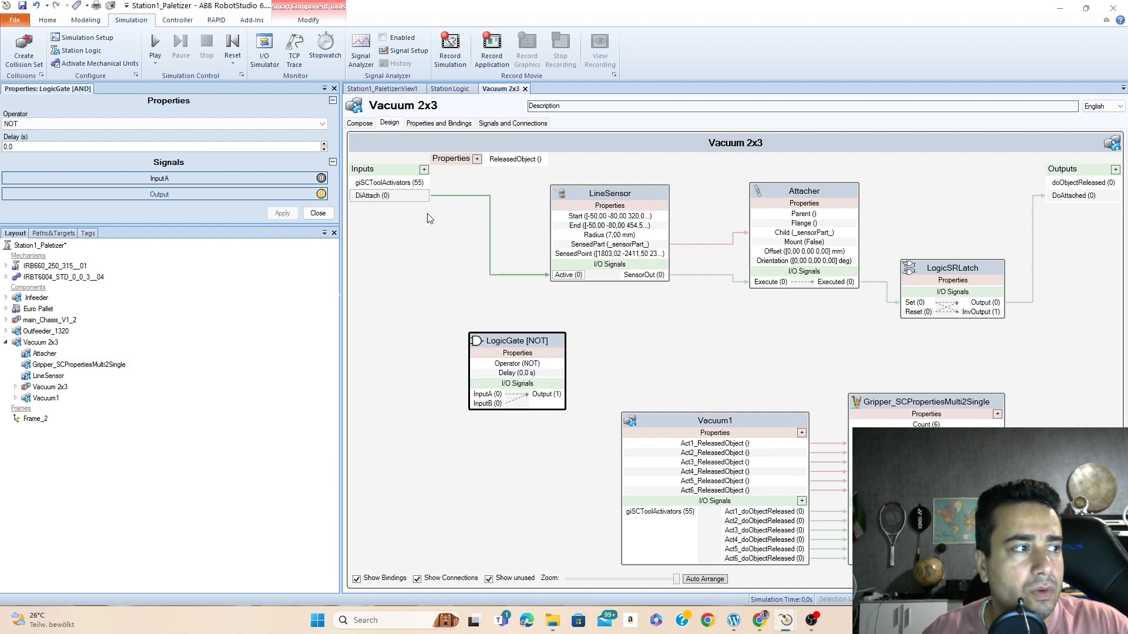
{"action": "mouse_move", "coordinate": [415, 201]}
{"action": "left_mouse_down"}
{"action": "mouse_move", "coordinate": [467, 376]}
{"action": "mouse_move", "coordinate": [452, 393]}
{"action": "mouse_move", "coordinate": [488, 397]}
{"action": "left_mouse_up"}
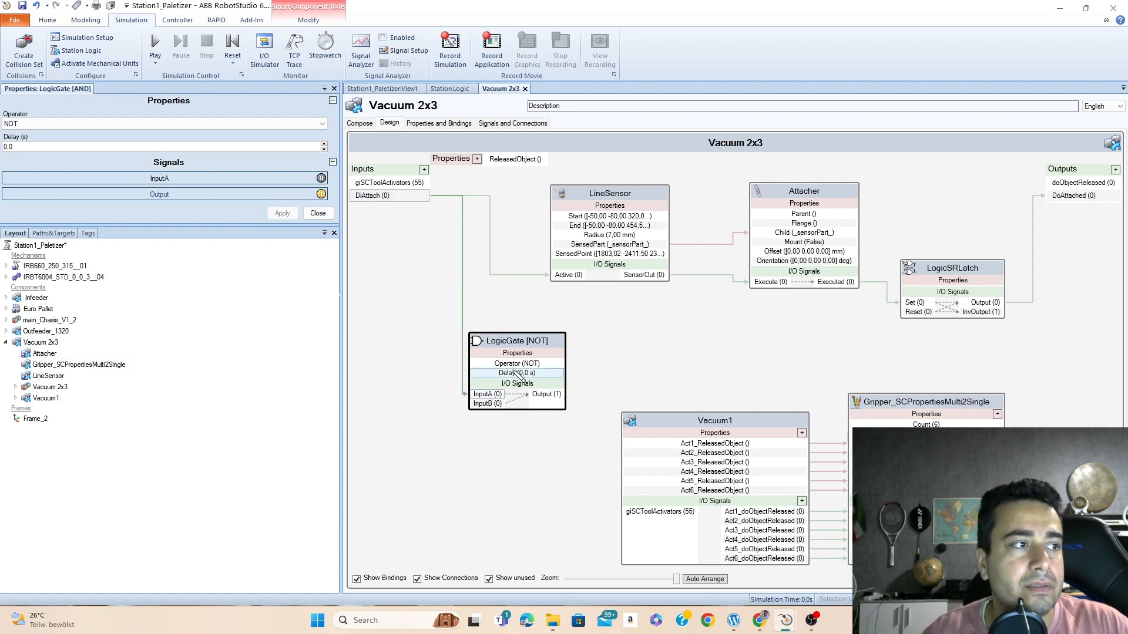
Add a Detacher beside the NOT gate and connect the gate's Output to the Detacher's Execute input
{"action": "right_click", "coordinate": [641, 350]}
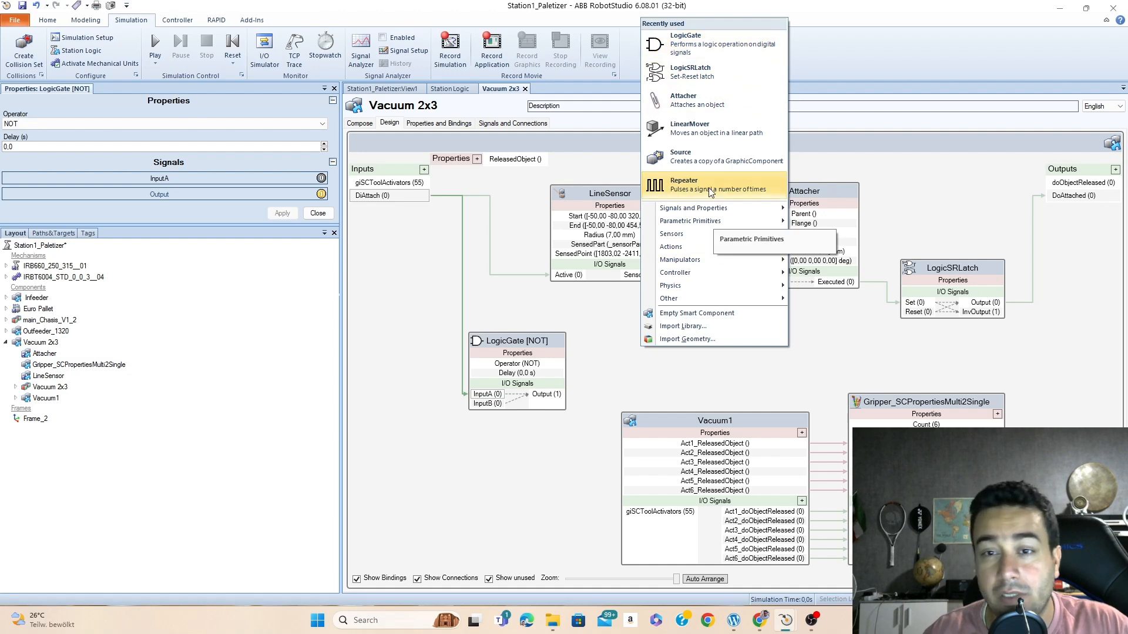
{"action": "mouse_move", "coordinate": [698, 222]}
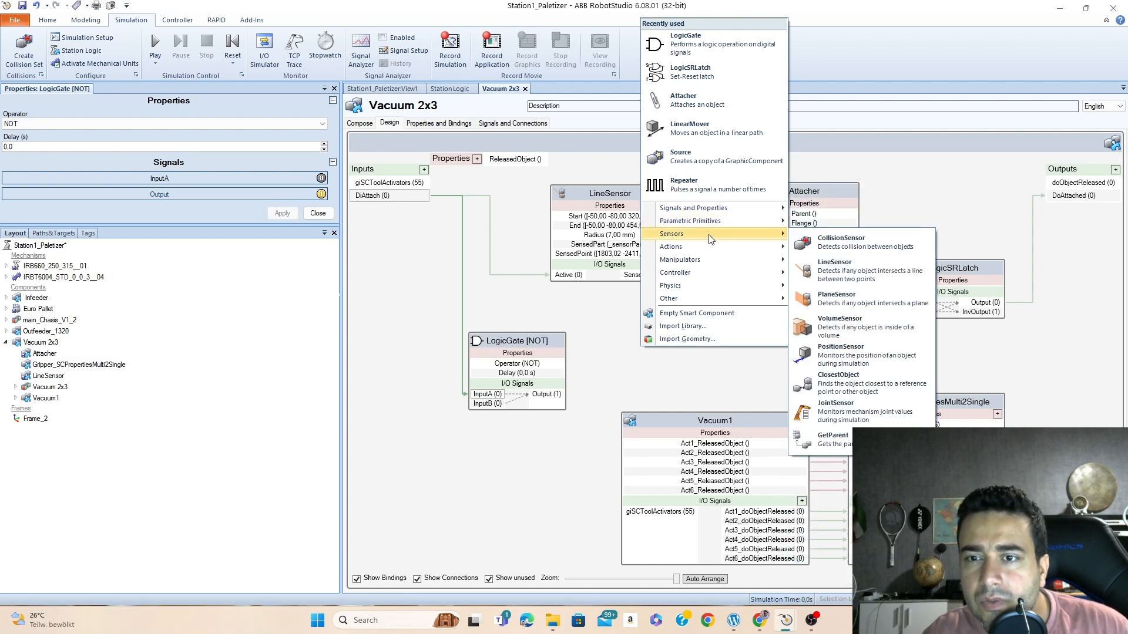
{"action": "left_click", "coordinate": [850, 284]}
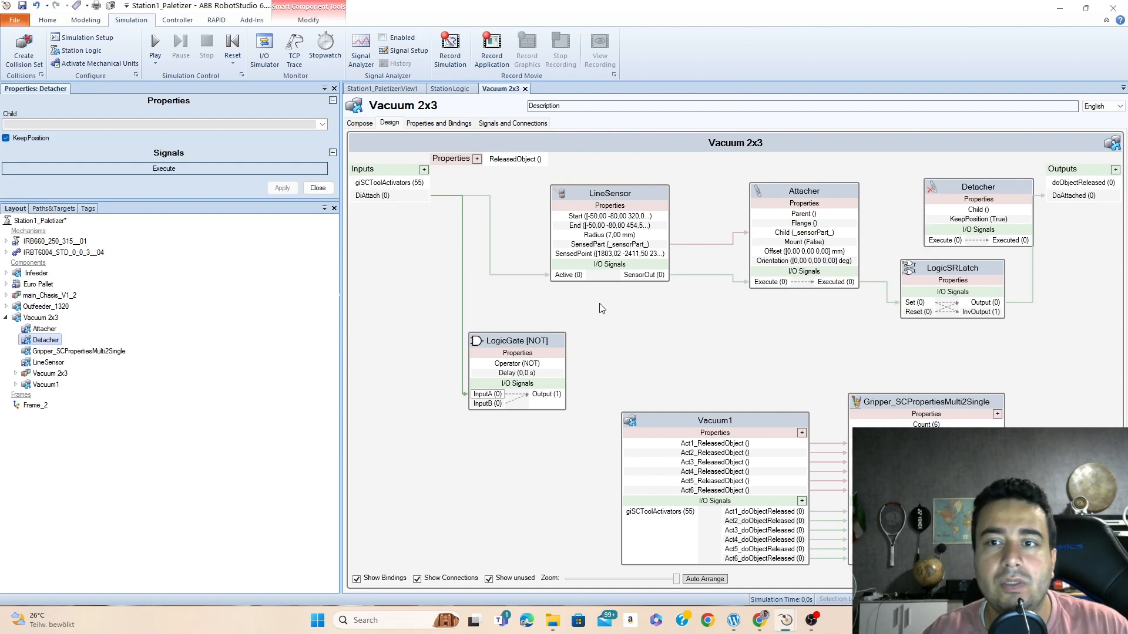
{"action": "left_click_drag", "start_coordinate": [975, 188], "coordinate": [676, 329]}
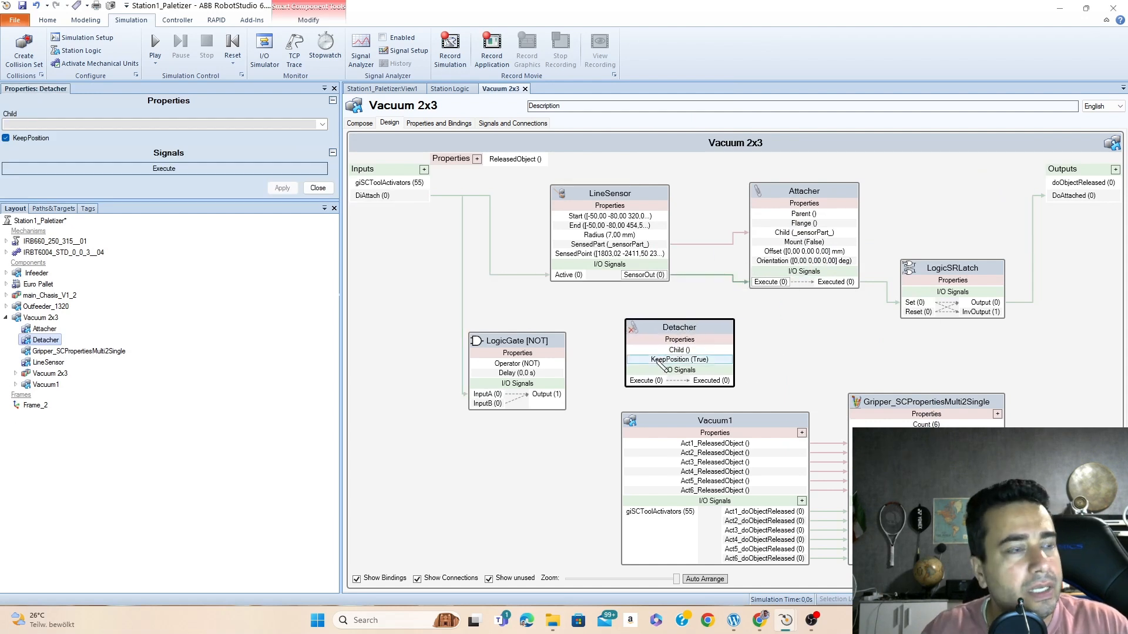
{"action": "left_click_drag", "start_coordinate": [549, 394], "coordinate": [645, 382]}
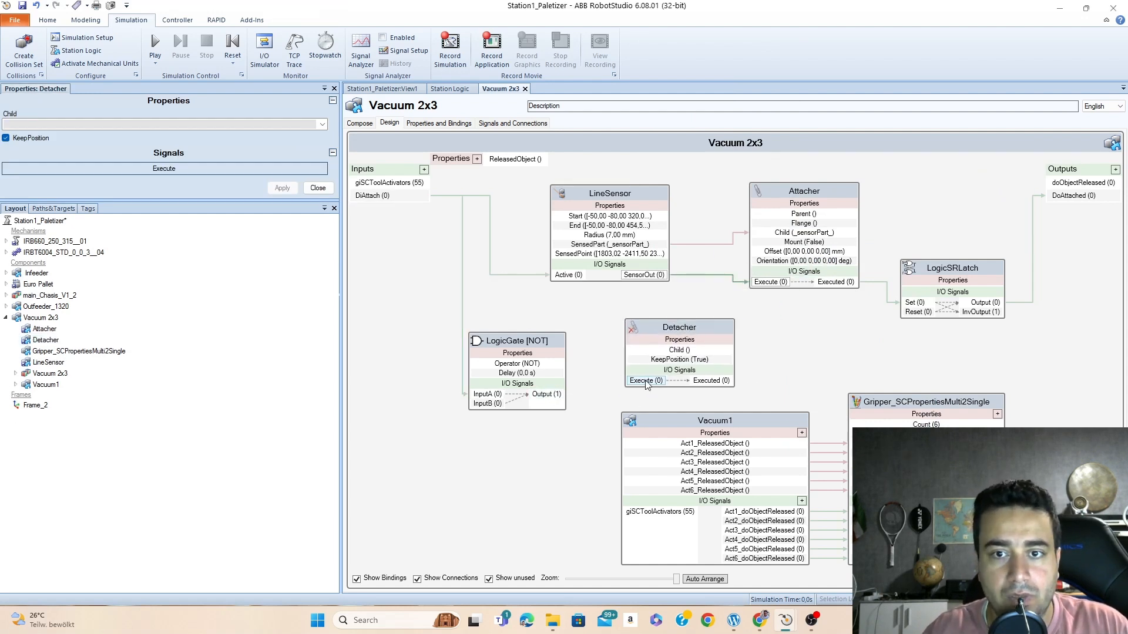
Bind the Attacher's Child property to the Detacher's Child and close the Detacher's properties
{"action": "left_click_drag", "start_coordinate": [825, 235], "coordinate": [670, 352]}
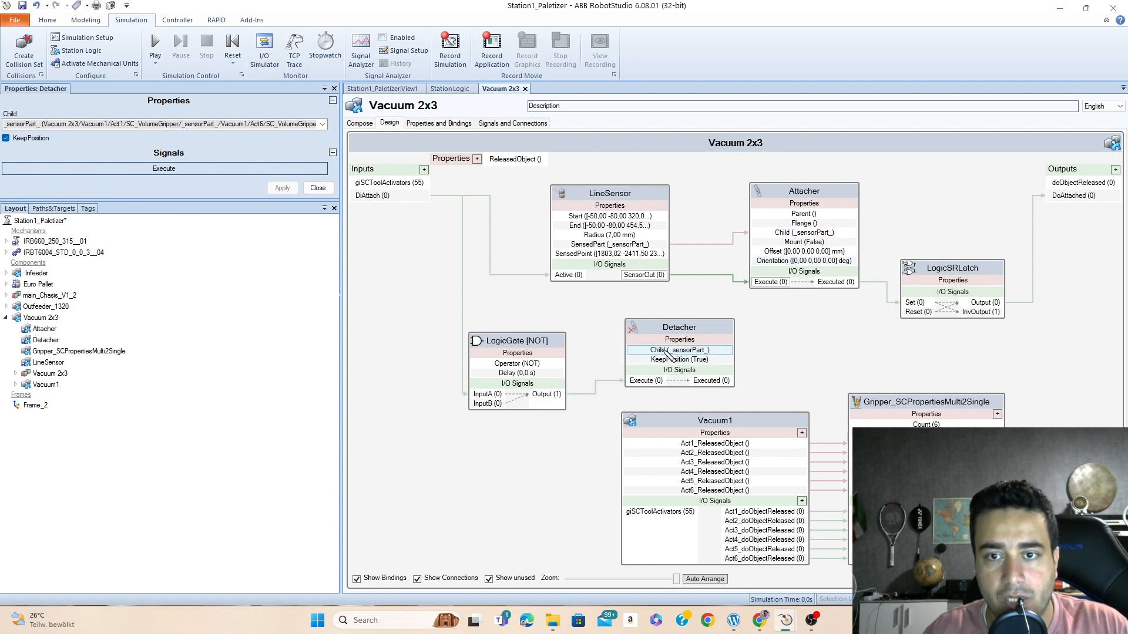
{"action": "left_click", "coordinate": [712, 329]}
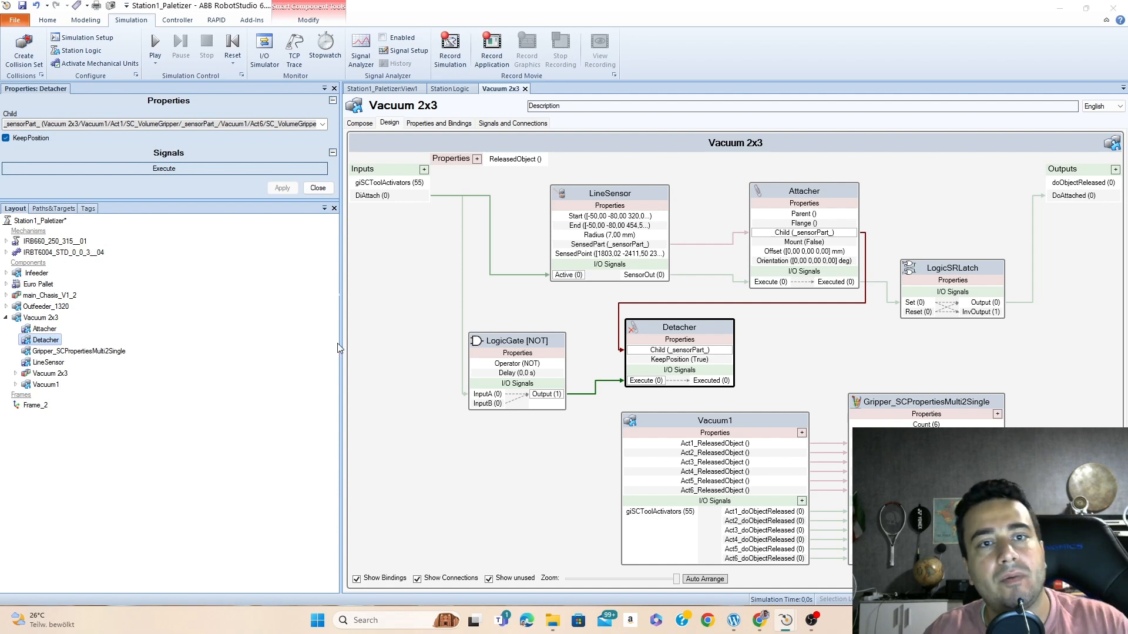
{"action": "left_click", "coordinate": [318, 188]}
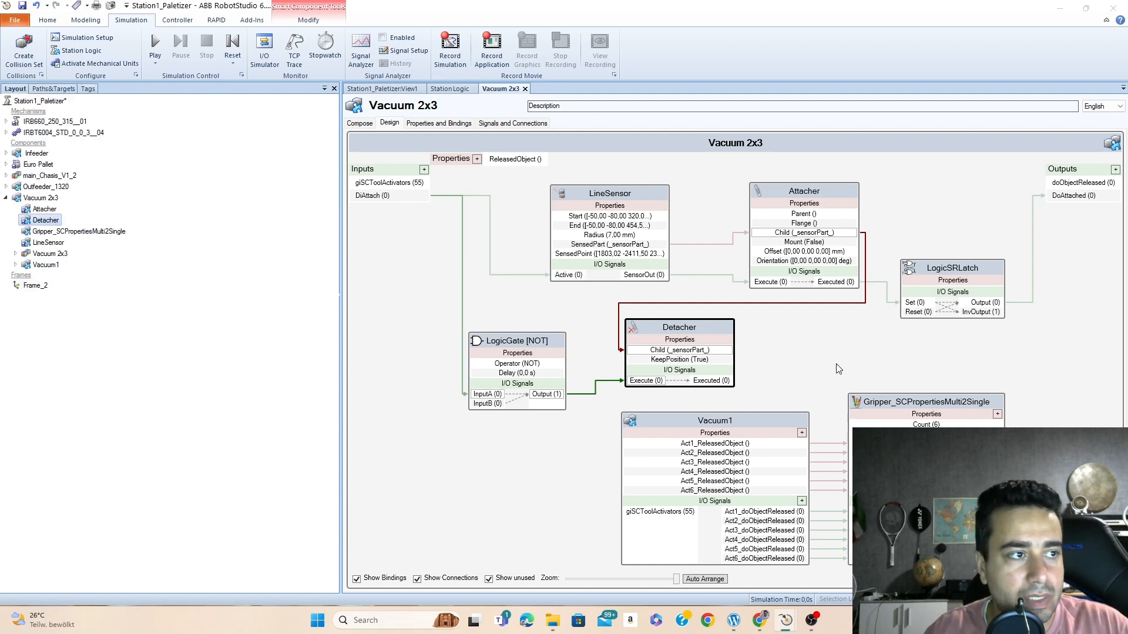
{"action": "left_click", "coordinate": [768, 356]}
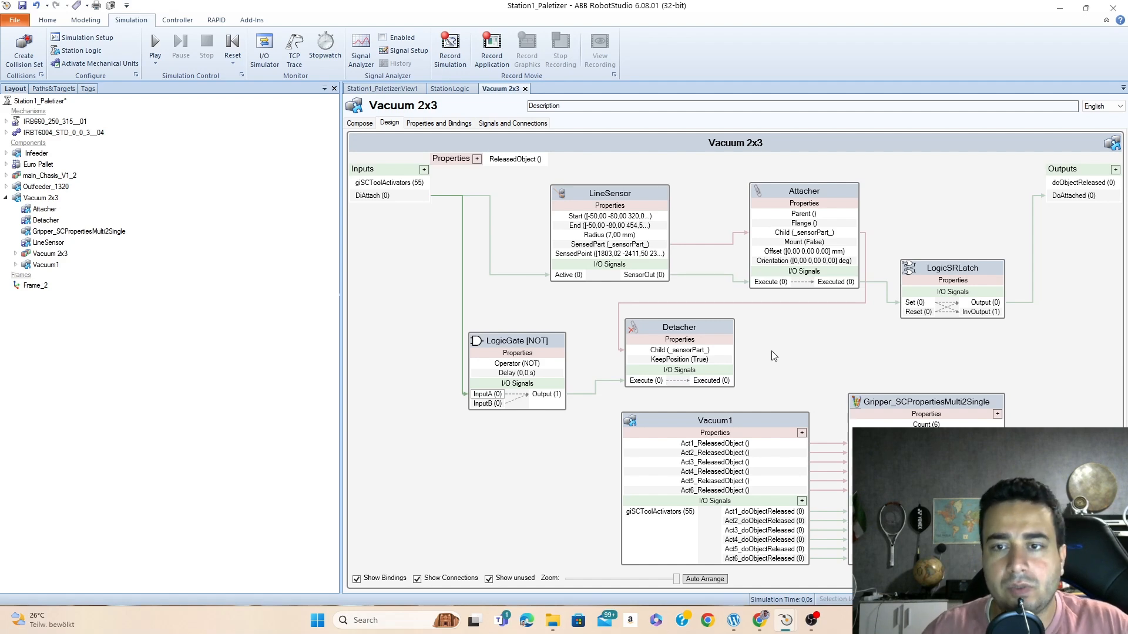
Add a second Attacher, place it beside the Detacher and select the Gripper_SCPropertiesMulti2Single block
{"action": "right_click", "coordinate": [814, 346]}
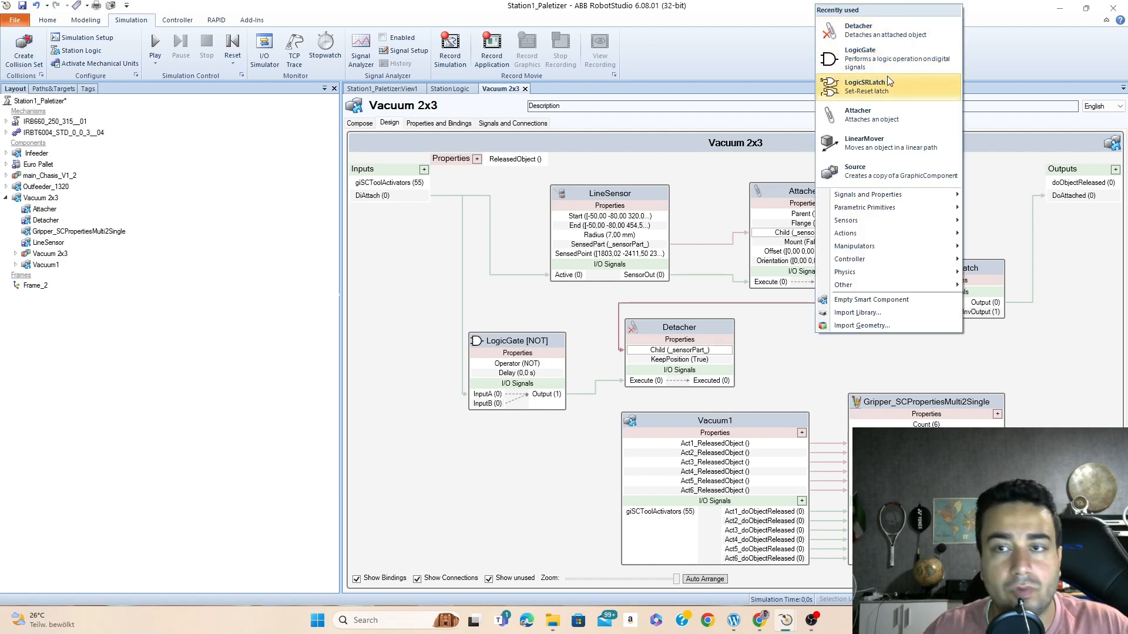
{"action": "left_click", "coordinate": [876, 115]}
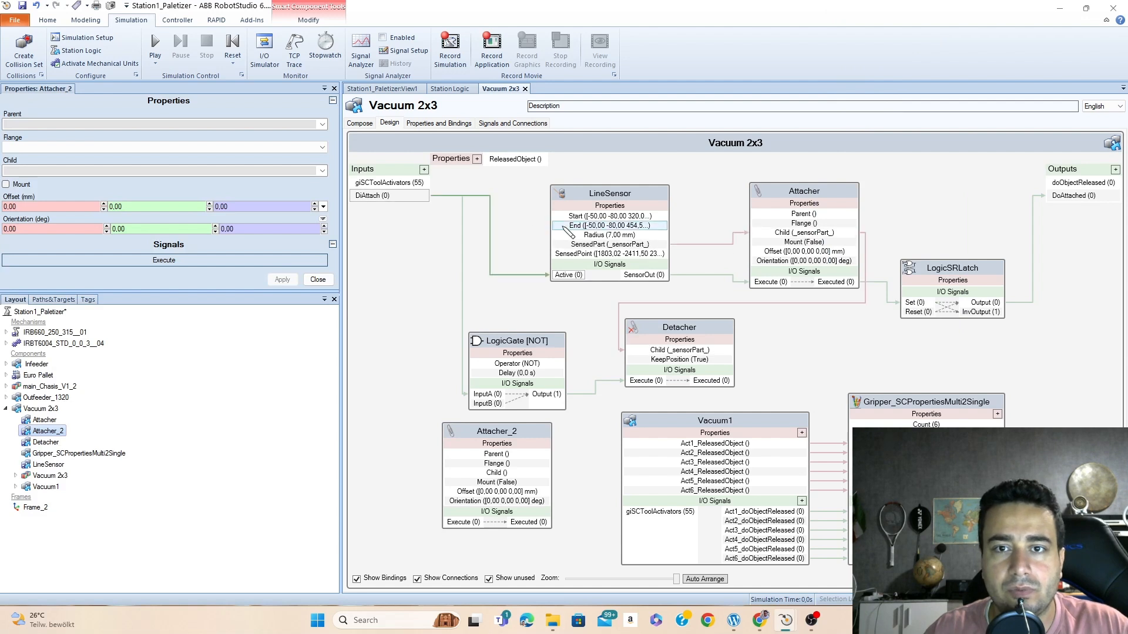
{"action": "left_click_drag", "start_coordinate": [531, 438], "coordinate": [863, 337]}
{"action": "left_click", "coordinate": [978, 414]}
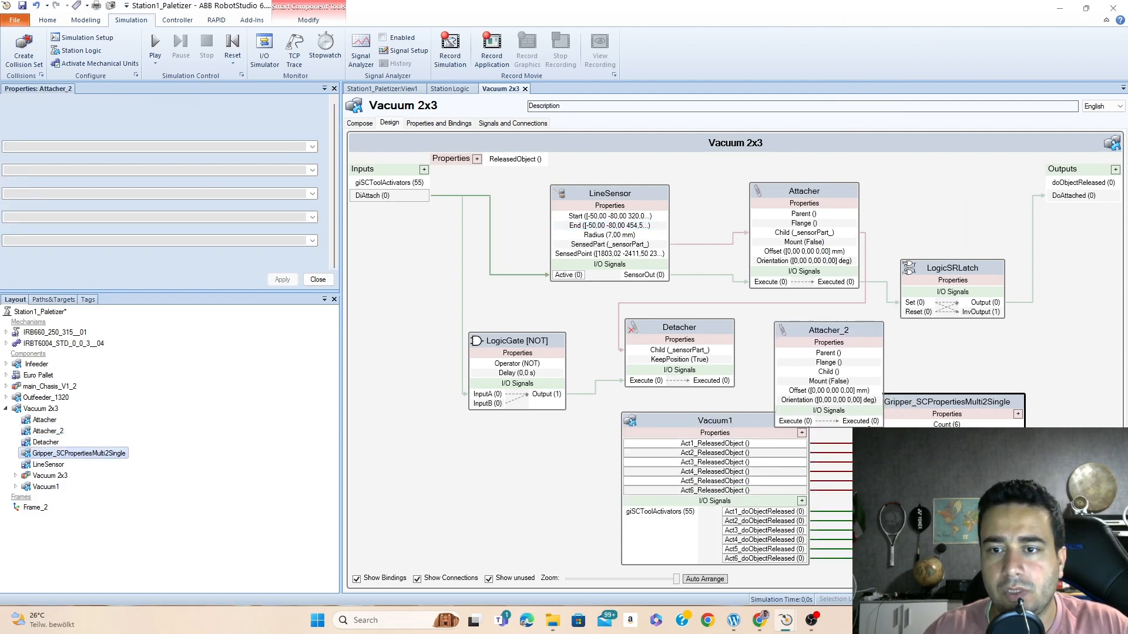
Space out the lower blocks, then connect the Detacher's Child and Executed to Attacher_2's Child and Execute
{"action": "scroll", "coordinate": [1015, 419], "scroll_direction": "down", "scroll_amount": 2, "text": "ctrl"}
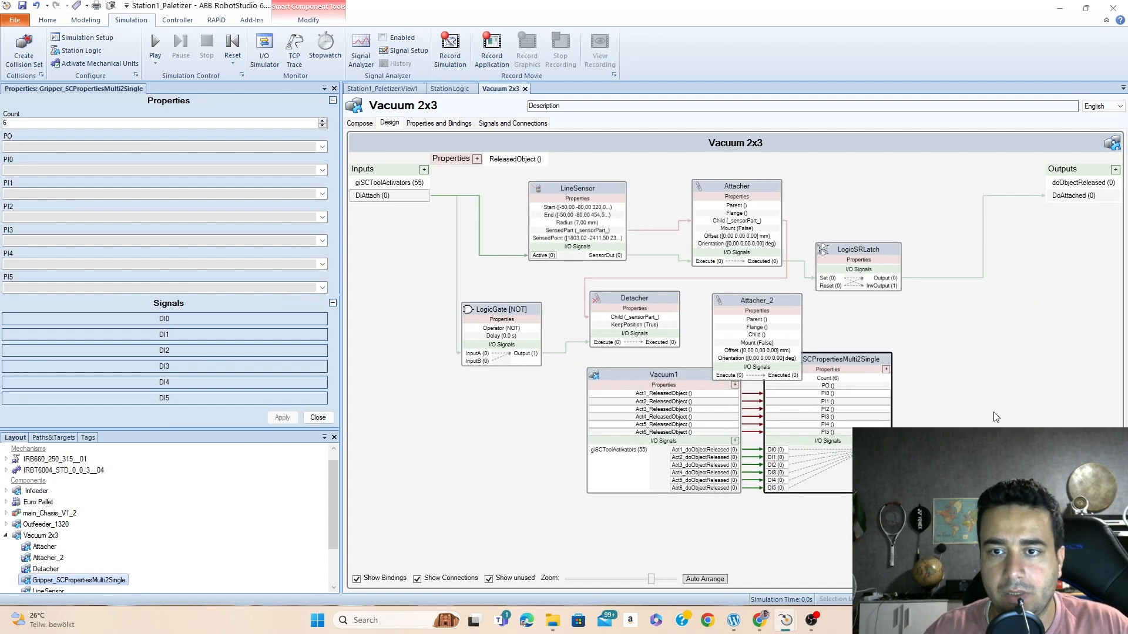
{"action": "left_click", "coordinate": [705, 456]}
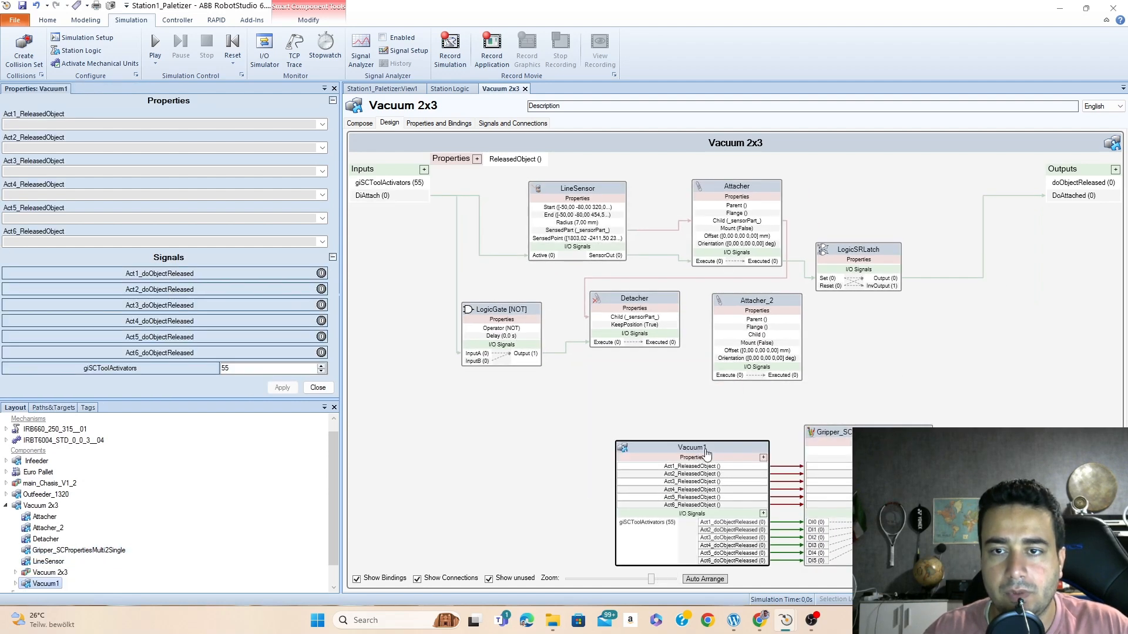
{"action": "left_click_drag", "start_coordinate": [735, 328], "coordinate": [761, 343]}
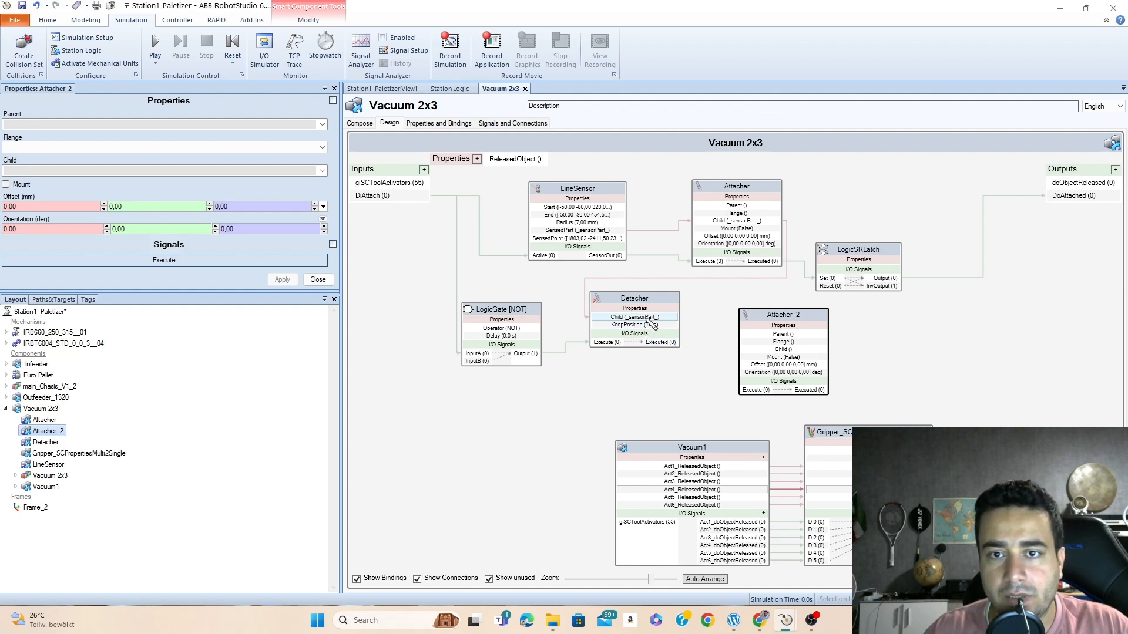
{"action": "left_click_drag", "start_coordinate": [635, 317], "coordinate": [781, 350]}
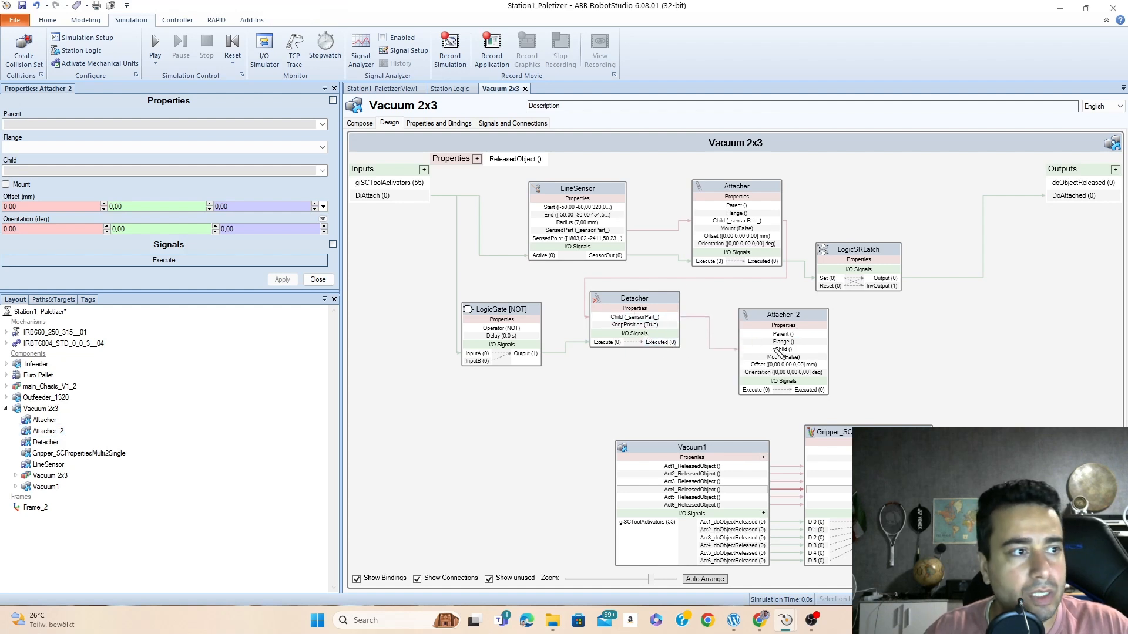
{"action": "left_click_drag", "start_coordinate": [673, 343], "coordinate": [752, 395]}
Set Attacher_2's Parent property to Euro Pallet
{"action": "left_click", "coordinate": [805, 315]}
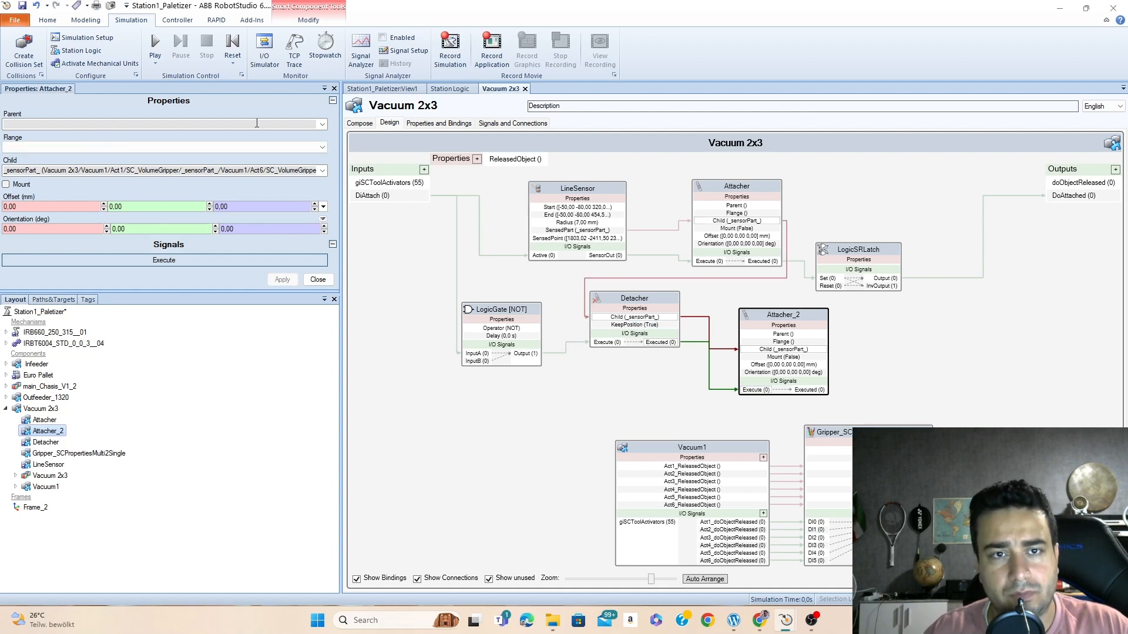
{"action": "left_click", "coordinate": [322, 124]}
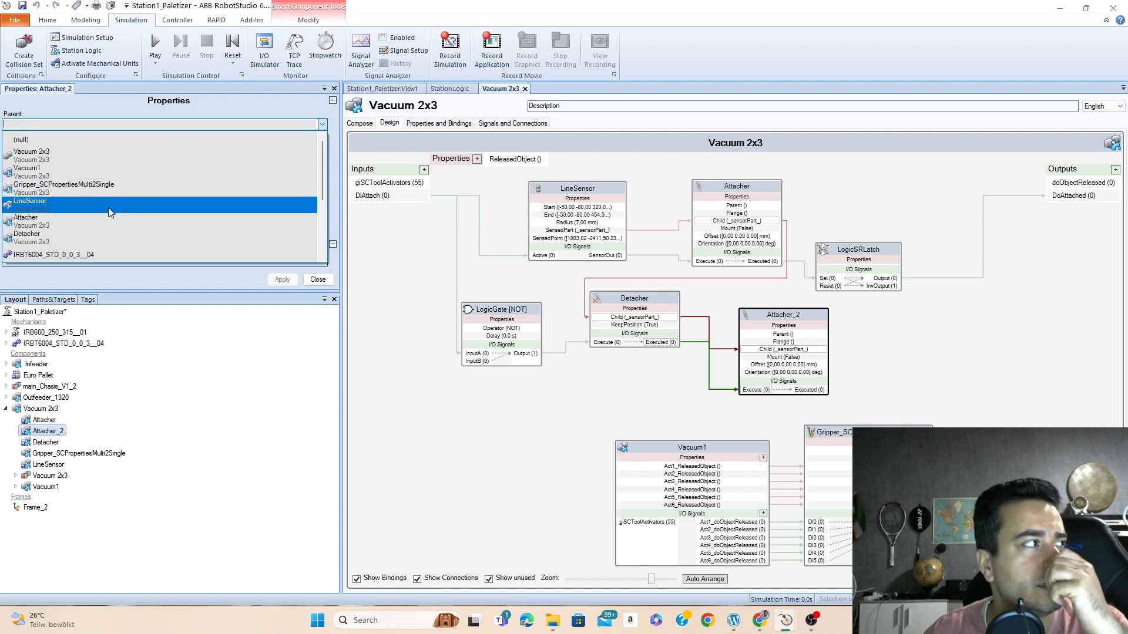
{"action": "scroll", "coordinate": [102, 201], "scroll_direction": "down", "scroll_amount": 4}
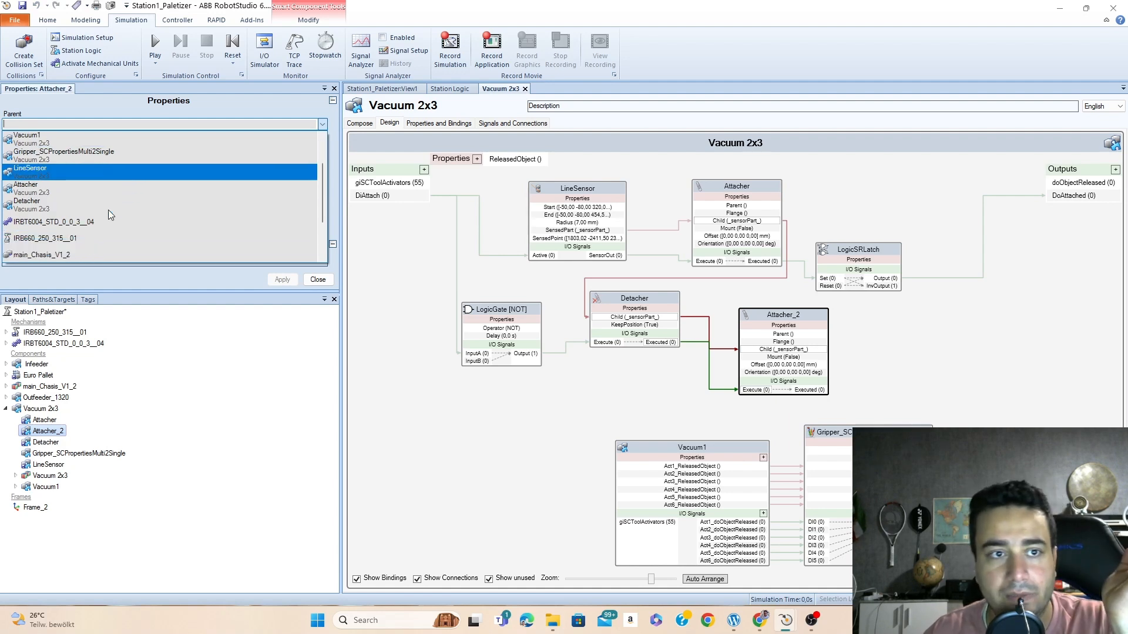
{"action": "scroll", "coordinate": [91, 210], "scroll_direction": "down", "scroll_amount": 1}
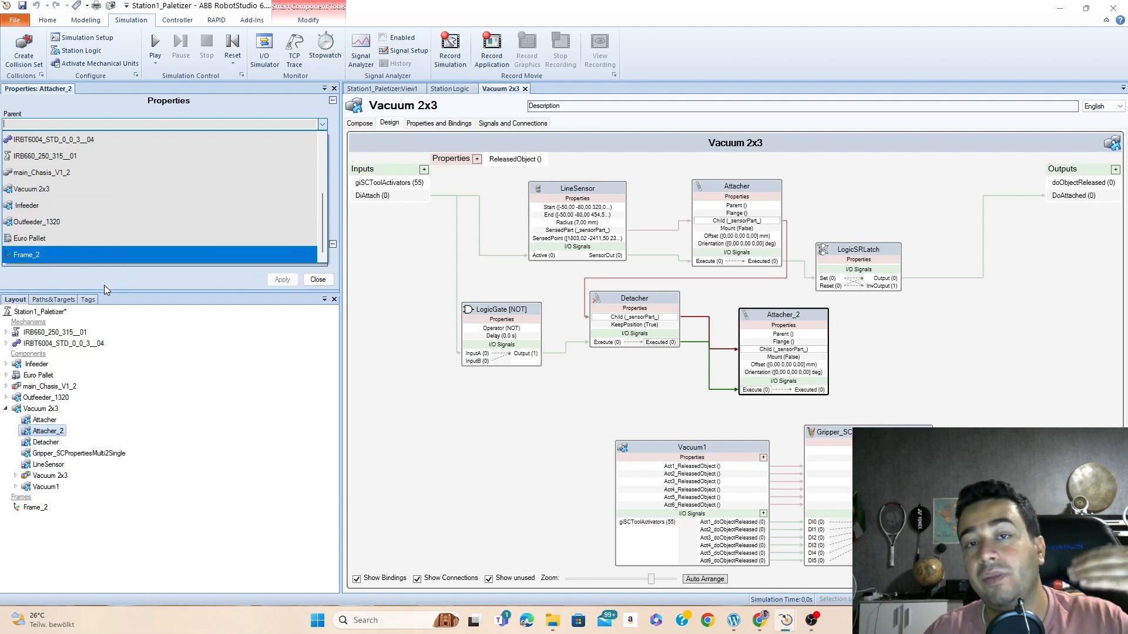
{"action": "left_click", "coordinate": [189, 555]}
{"action": "left_click", "coordinate": [32, 377]}
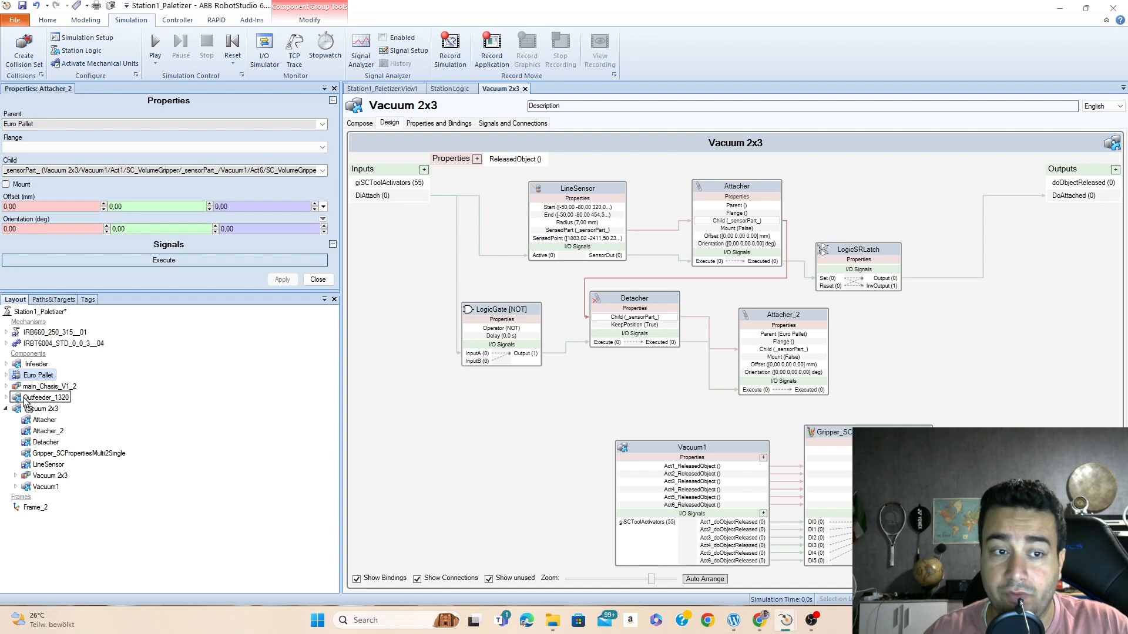
Place Euro Pallet inside the Outfeeder_1320 component, accept repositioning it, and close Attacher_2's properties
{"action": "left_click_drag", "start_coordinate": [29, 375], "coordinate": [24, 398]}
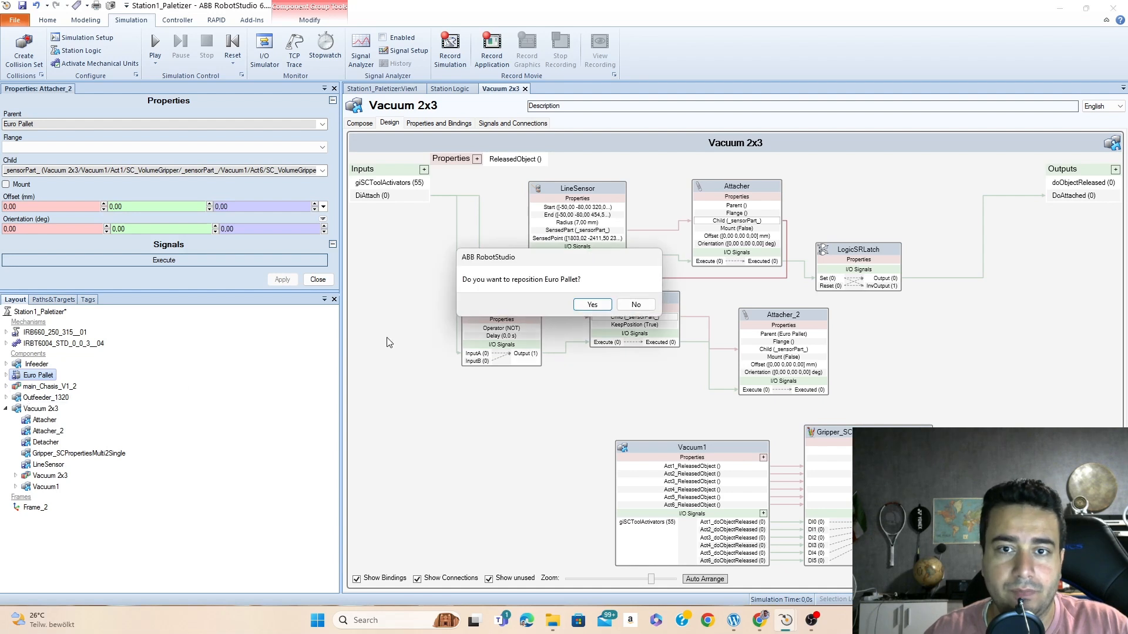
{"action": "left_click", "coordinate": [592, 305]}
{"action": "left_click", "coordinate": [6, 386]}
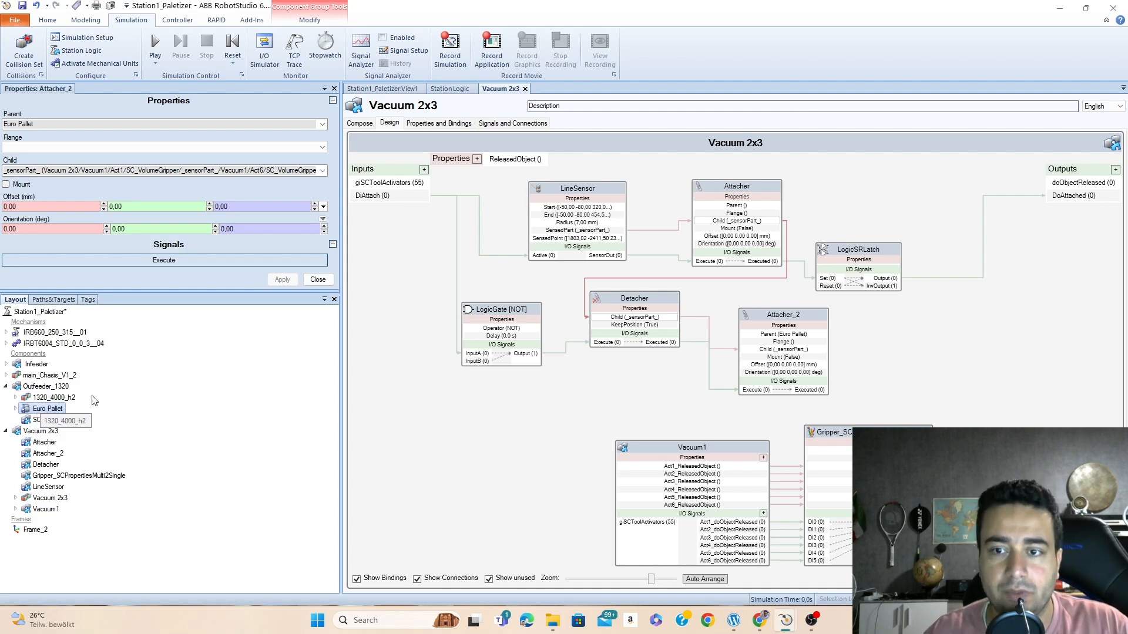
{"action": "left_click", "coordinate": [810, 318]}
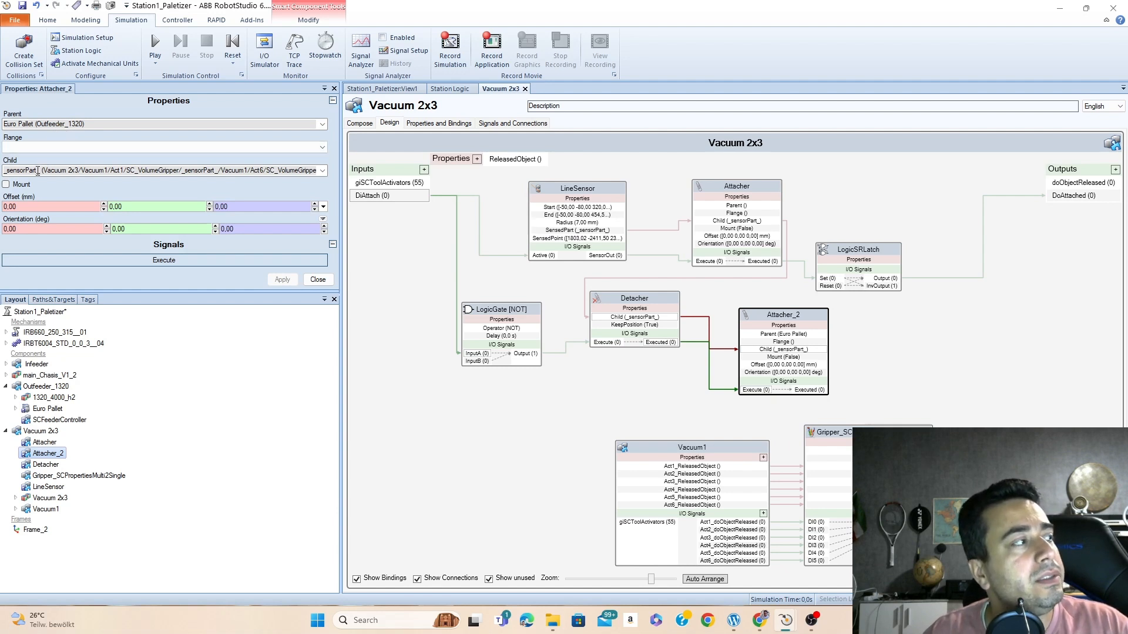
{"action": "left_click", "coordinate": [318, 280]}
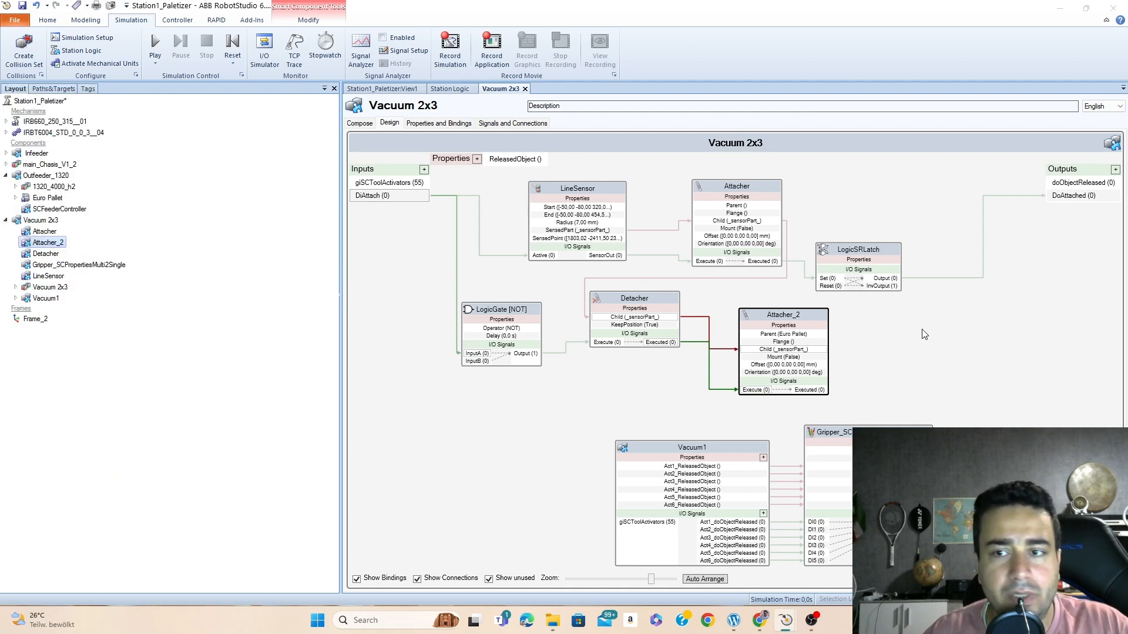
Shift the LogicSRLatch away from the Attacher and connect Attacher_2's Executed output to the latch's Reset
{"action": "left_click_drag", "start_coordinate": [856, 253], "coordinate": [924, 251]}
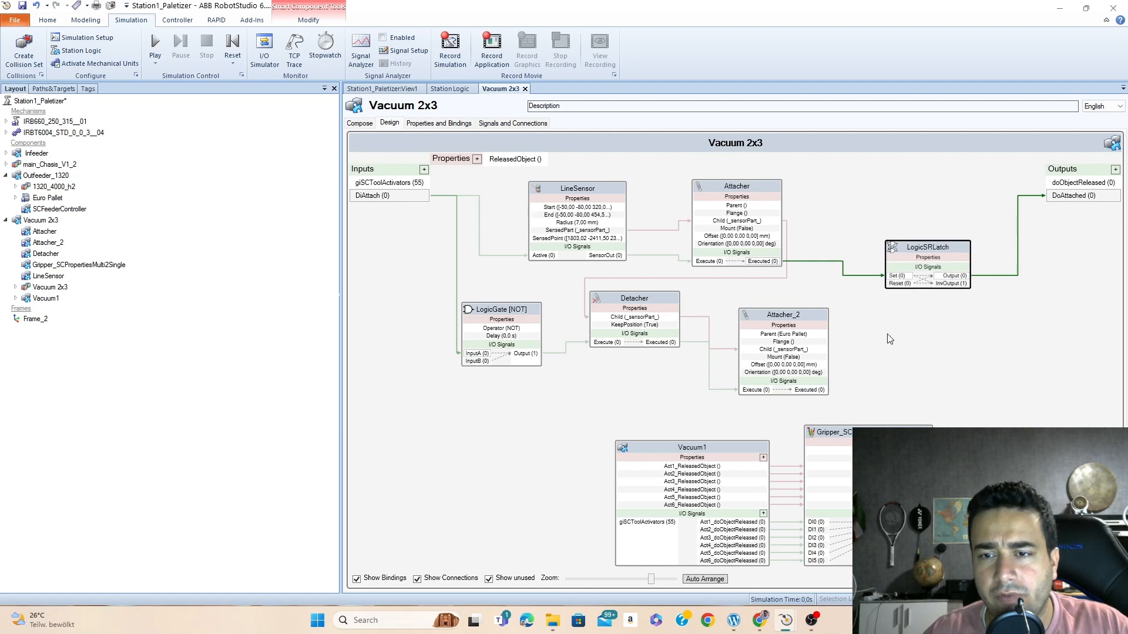
{"action": "left_click_drag", "start_coordinate": [808, 393], "coordinate": [898, 287]}
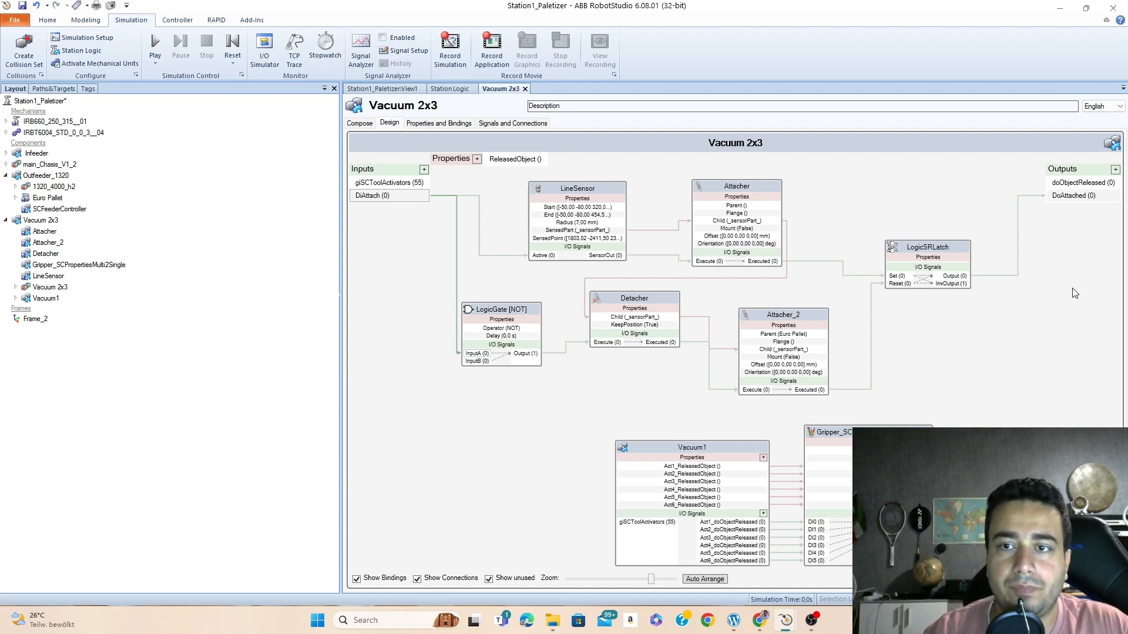
Review the LineSensor's properties and examine its location beneath the vacuum gripper in the 3D station view
{"action": "double_click", "coordinate": [601, 194]}
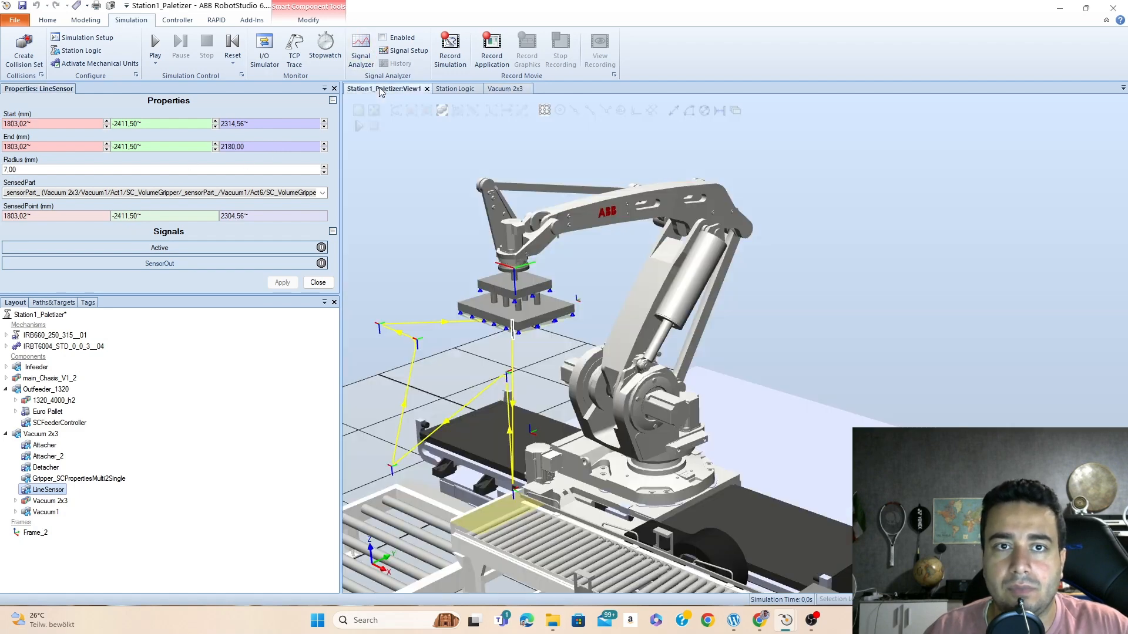
{"action": "left_click", "coordinate": [383, 89]}
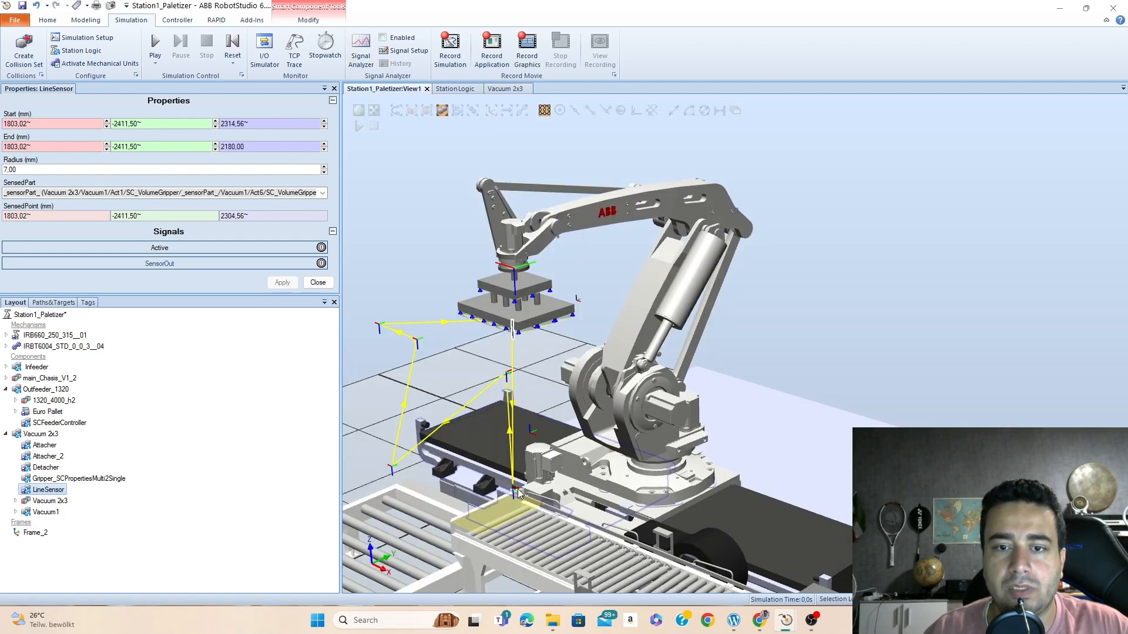
{"action": "scroll", "coordinate": [507, 490], "scroll_direction": "down", "scroll_amount": 2}
{"action": "scroll", "coordinate": [503, 405], "scroll_direction": "up", "scroll_amount": 6}
{"action": "scroll", "coordinate": [502, 404], "scroll_direction": "down", "scroll_amount": 3}
{"action": "left_click_drag", "start_coordinate": [451, 427], "coordinate": [462, 402], "text": "ctrl+shift"}
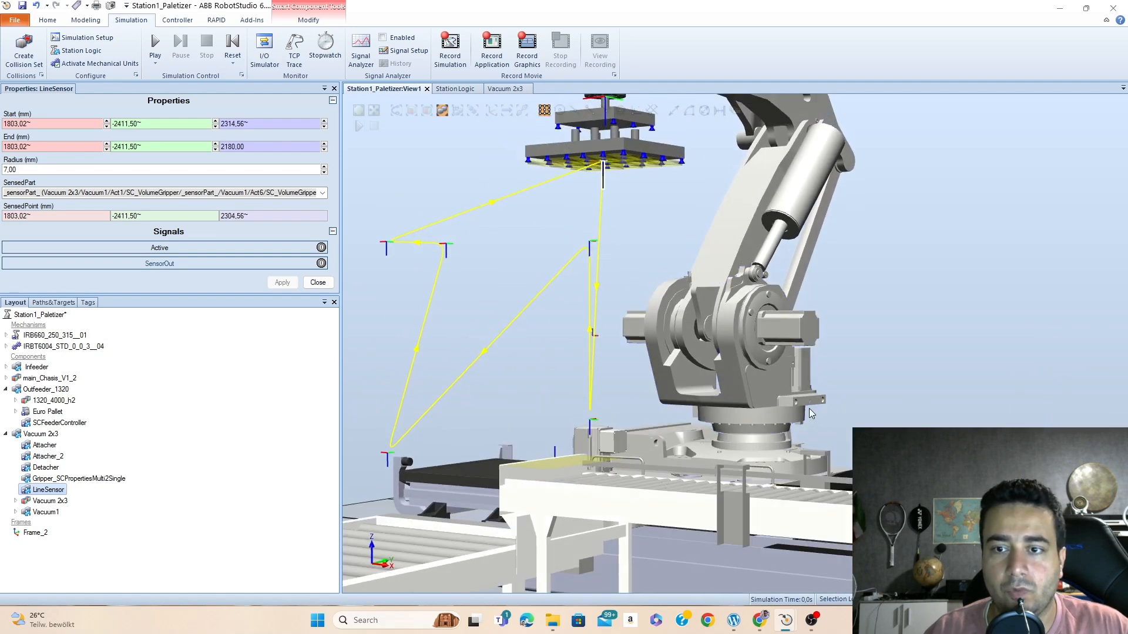
{"action": "scroll", "coordinate": [827, 412], "scroll_direction": "down", "scroll_amount": 3}
{"action": "scroll", "coordinate": [1098, 380], "scroll_direction": "up", "scroll_amount": 2}
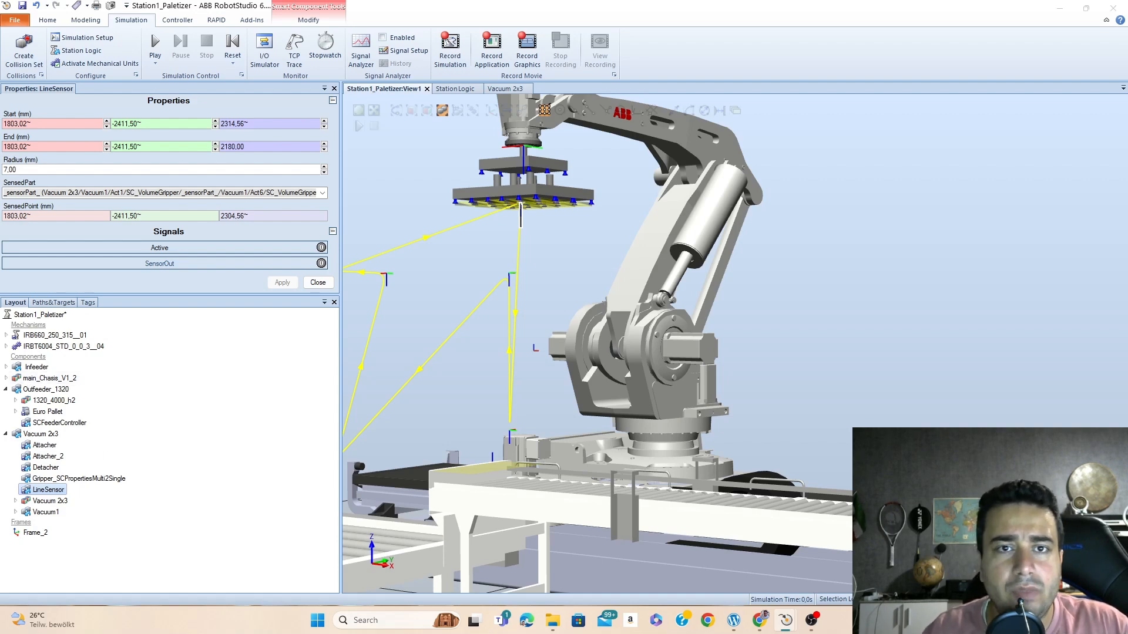
Open the Outfeeder_1320 design diagram from the station logic and move the SCFeederController block lower
{"action": "left_click", "coordinate": [453, 90]}
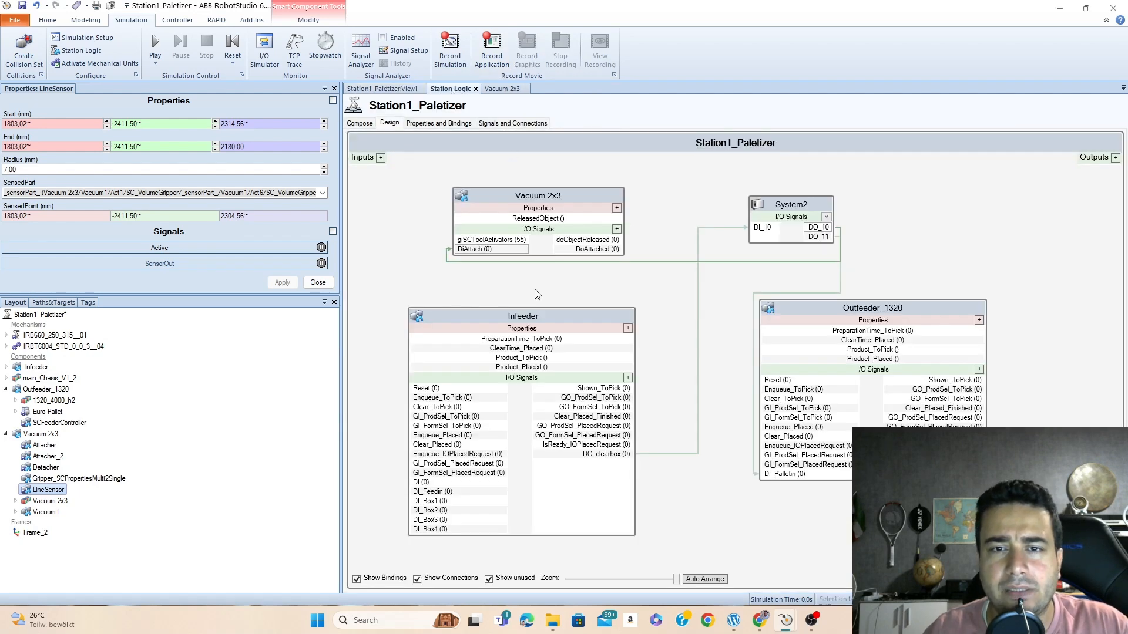
{"action": "double_click", "coordinate": [903, 313]}
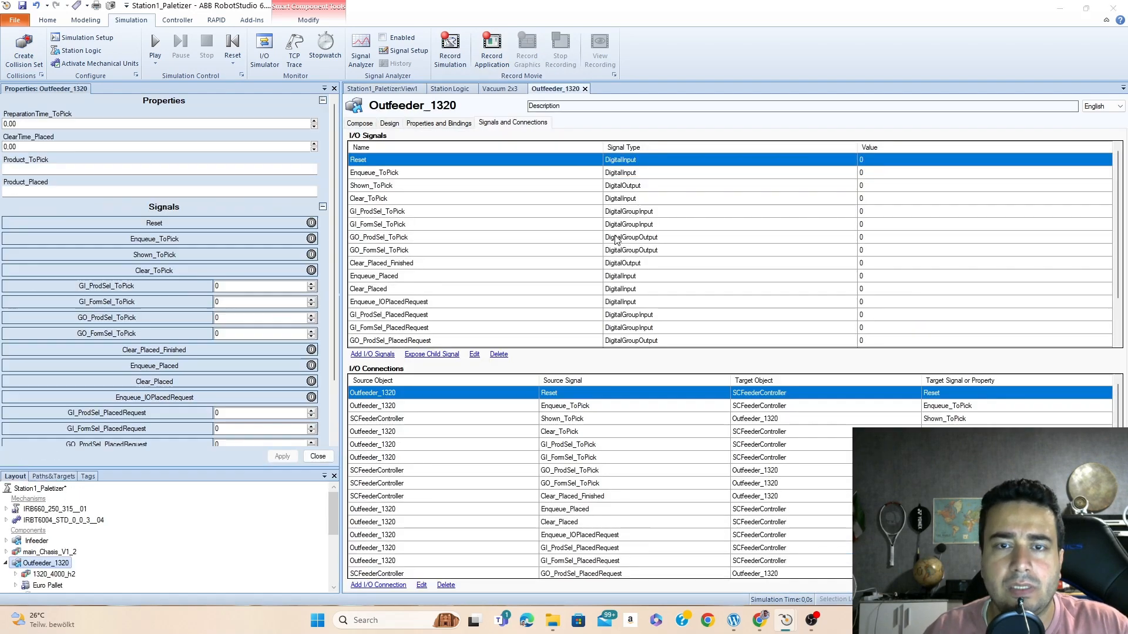
{"action": "left_click", "coordinate": [389, 123]}
{"action": "left_click_drag", "start_coordinate": [672, 190], "coordinate": [798, 358]}
Delete all property bindings and input and output connections between Outfeeder_1320 and its SCFeederController
{"action": "left_click", "coordinate": [633, 235]}
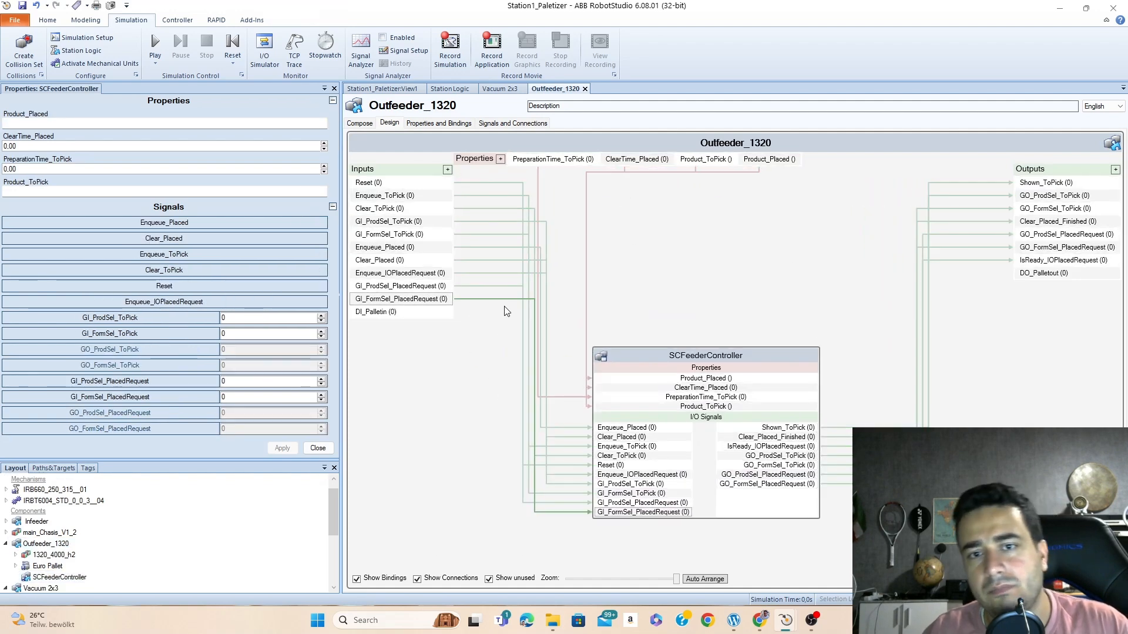
{"action": "key", "text": "Delete"}
{"action": "key", "text": "Delete"}
{"action": "key", "text": "Delete"}
{"action": "key", "text": "Delete"}
{"action": "key", "text": "Delete"}
{"action": "key", "text": "Delete"}
{"action": "key", "text": "Delete"}
{"action": "key", "text": "Delete"}
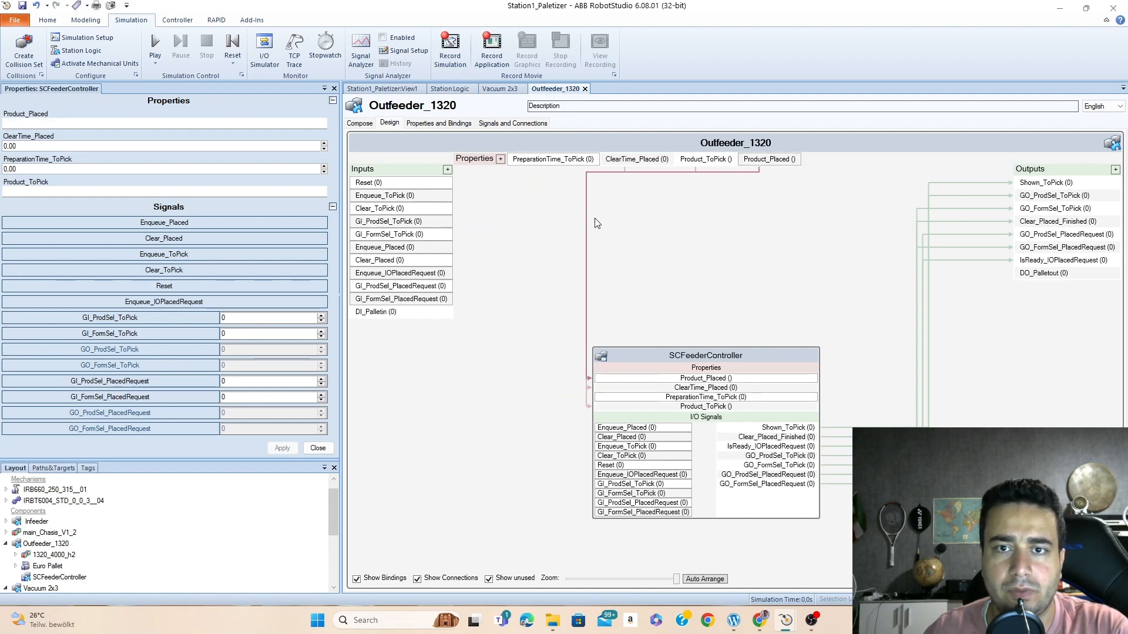
{"action": "key", "text": "Delete"}
{"action": "key", "text": "Delete"}
{"action": "key", "text": "Delete"}
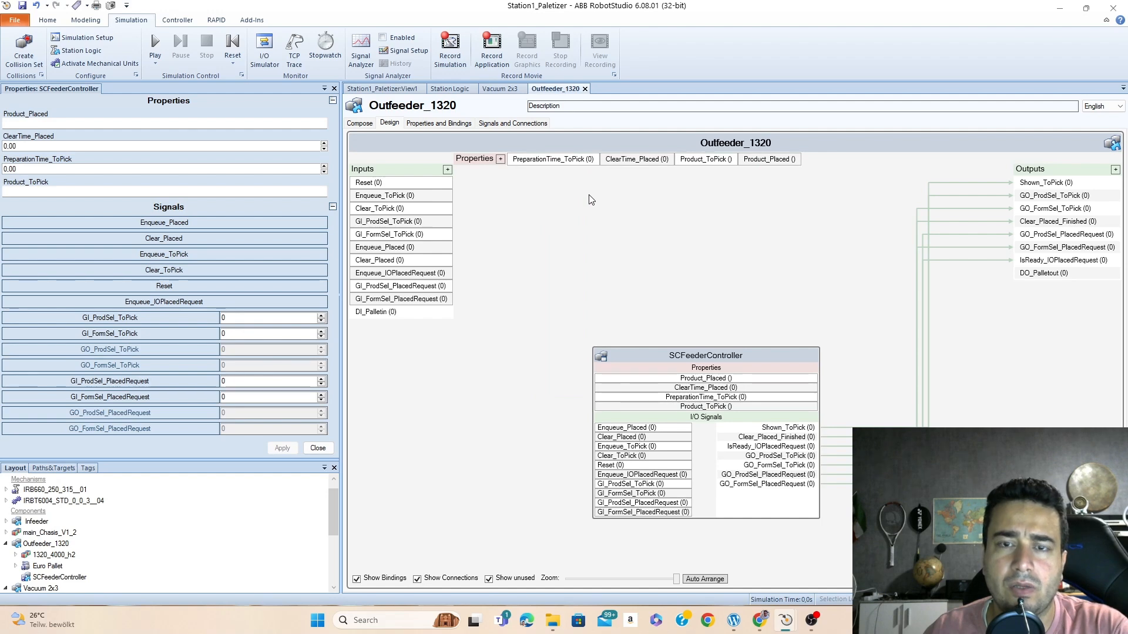
{"action": "key", "text": "Delete"}
{"action": "key", "text": "Delete"}
{"action": "key", "text": "Delete"}
{"action": "key", "text": "Delete"}
{"action": "key", "text": "Delete"}
{"action": "key", "text": "Delete"}
{"action": "key", "text": "Delete"}
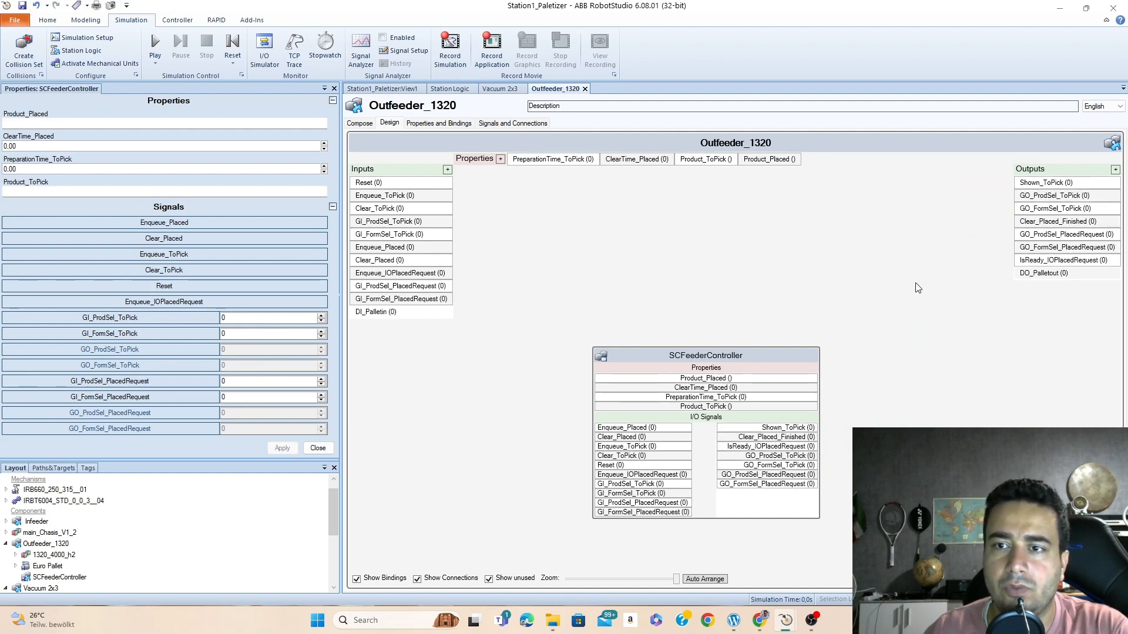
Move the SCFeederController out of the way and add a Source component to Outfeeder_1320 near the inputs
{"action": "left_click_drag", "start_coordinate": [772, 361], "coordinate": [868, 406]}
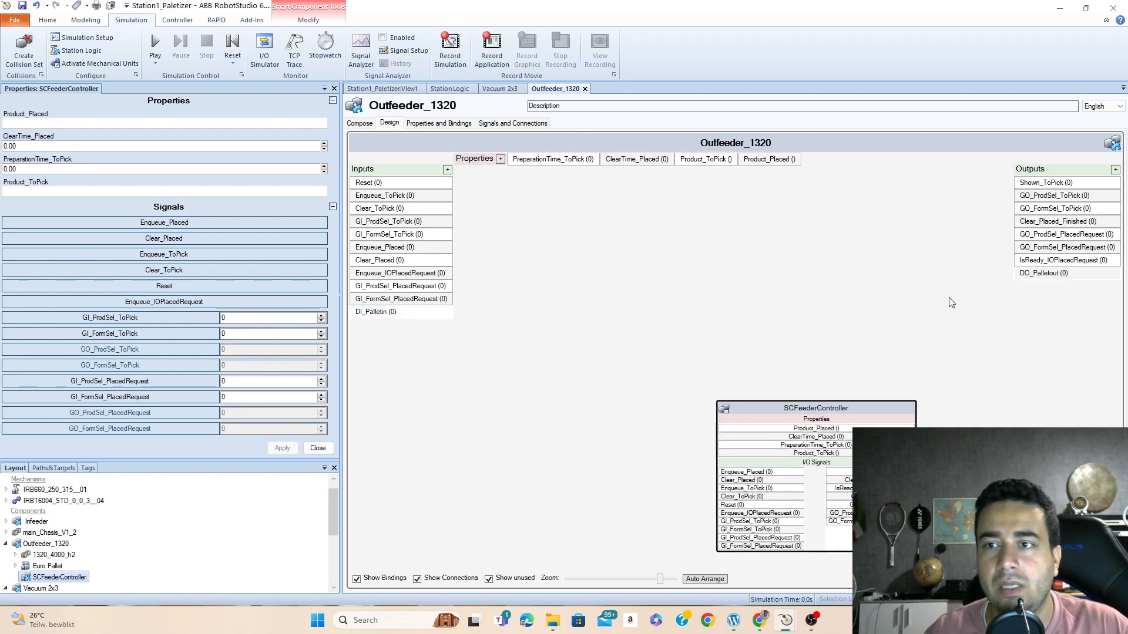
{"action": "left_click_drag", "start_coordinate": [880, 411], "coordinate": [873, 413]}
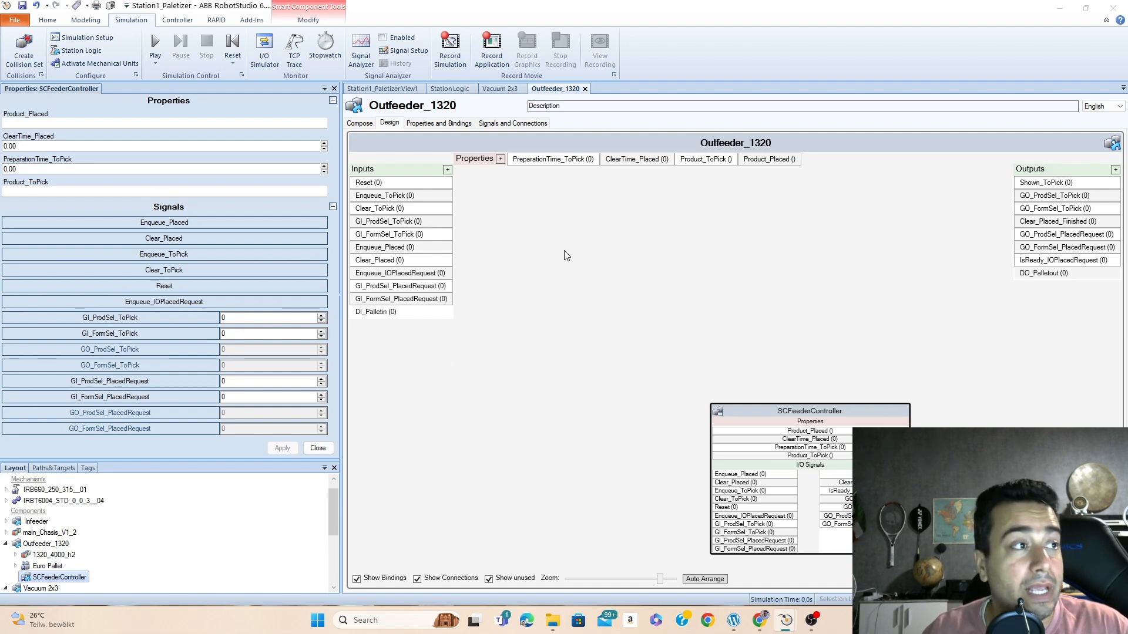
{"action": "left_click", "coordinate": [650, 224]}
{"action": "right_click", "coordinate": [587, 200]}
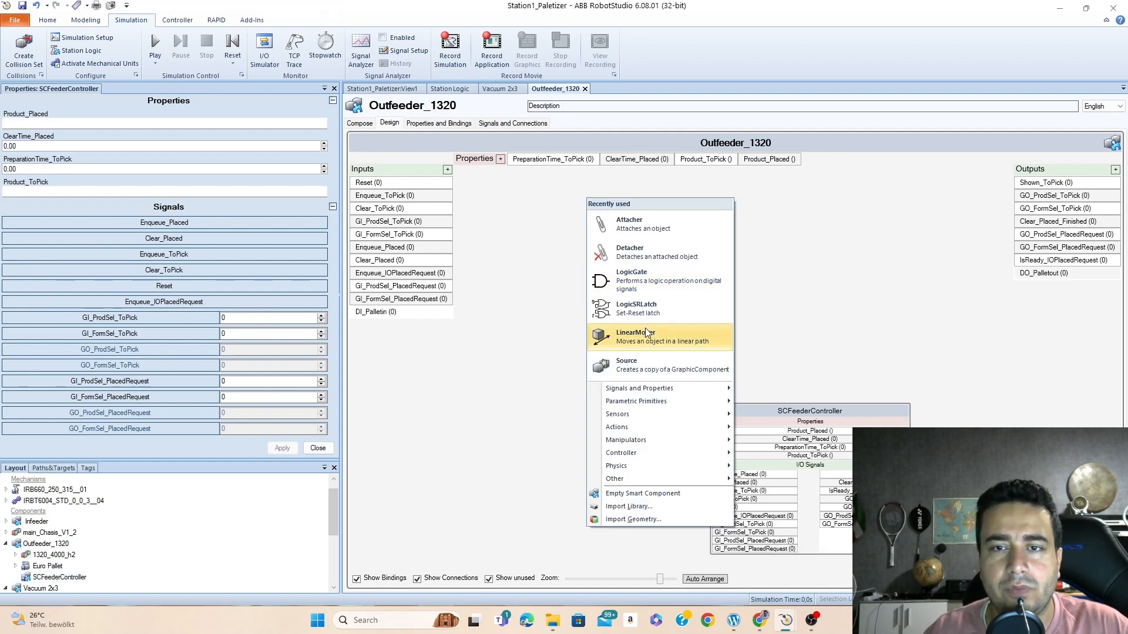
{"action": "left_click", "coordinate": [646, 364]}
{"action": "left_click_drag", "start_coordinate": [536, 188], "coordinate": [649, 225]}
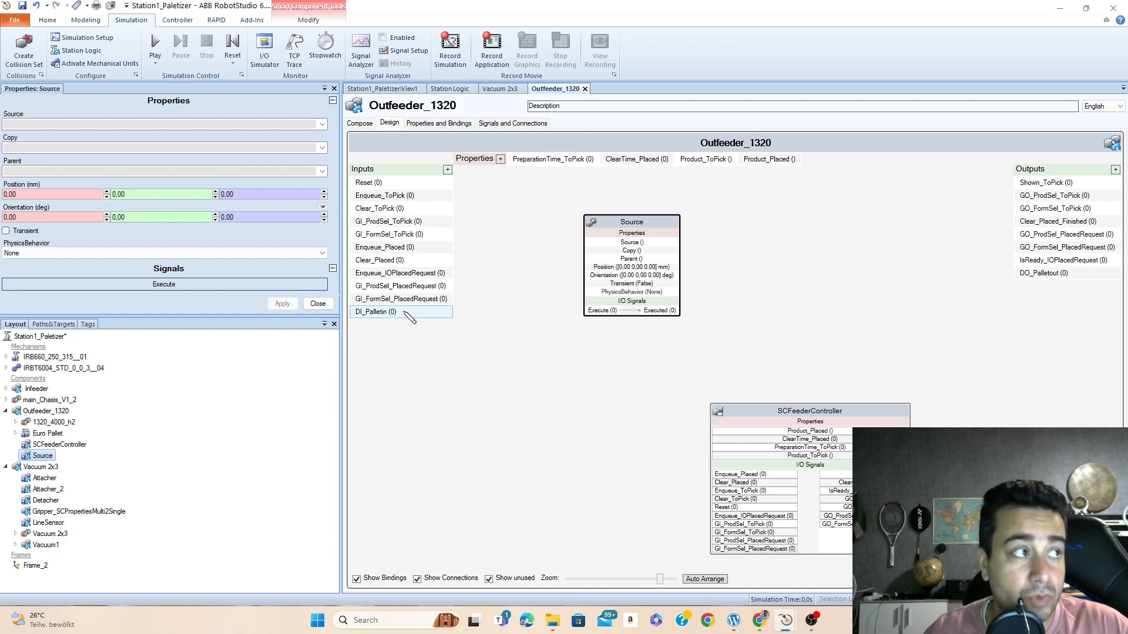
Connect the DI_Palletin input to the Source's Execute and set its Source property to Euro Pallet (Outfeeder_1320)
{"action": "left_click_drag", "start_coordinate": [401, 315], "coordinate": [600, 311]}
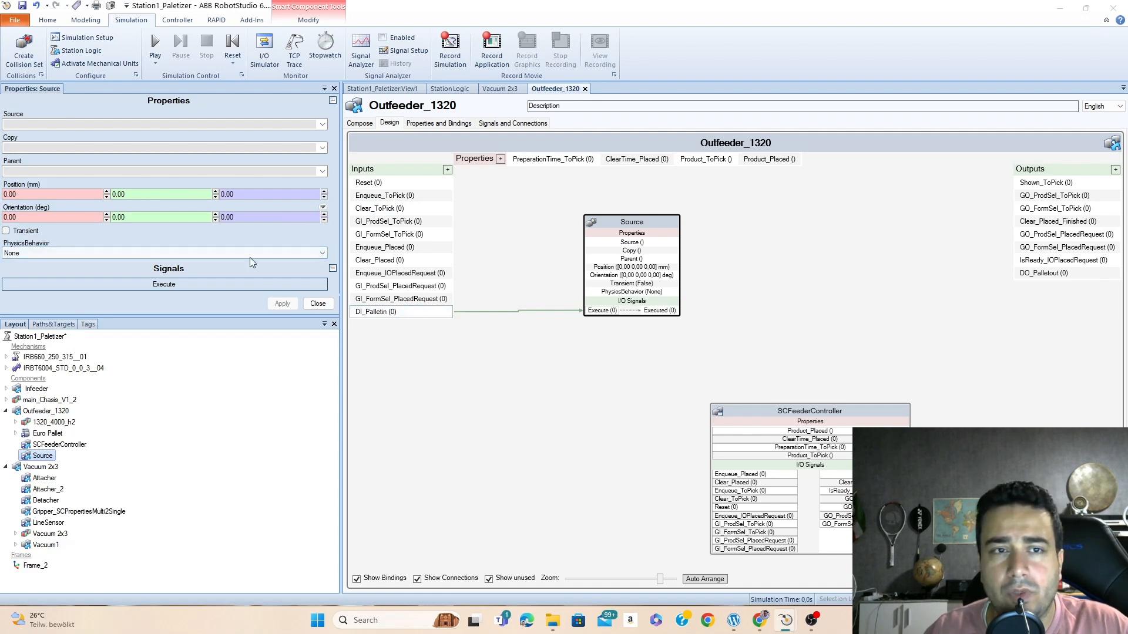
{"action": "left_click", "coordinate": [322, 124]}
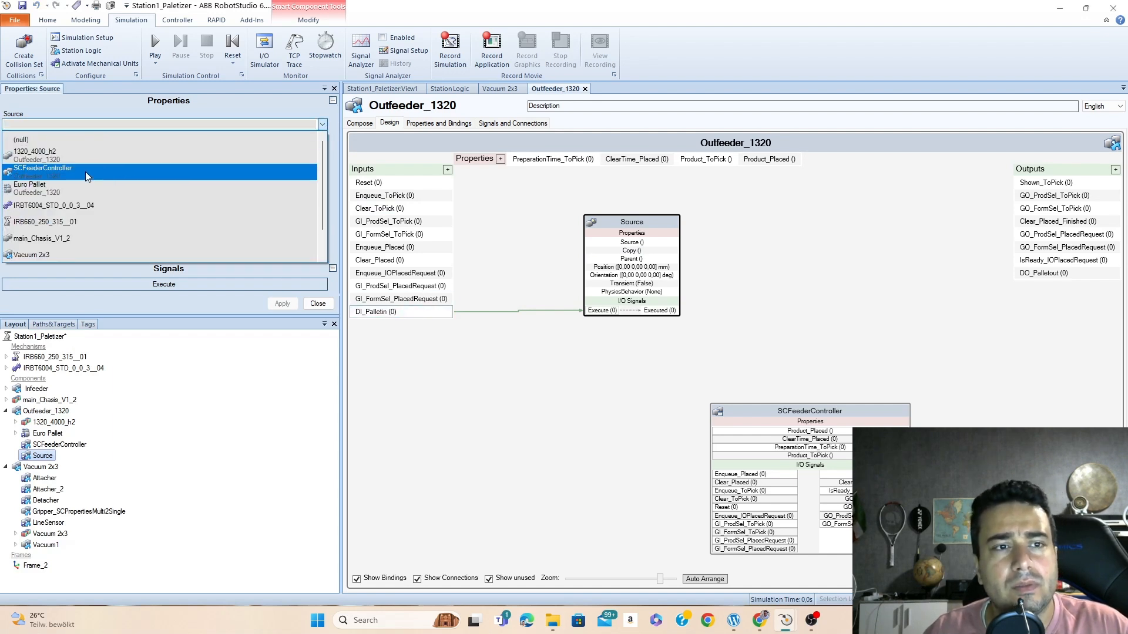
{"action": "left_click", "coordinate": [58, 189]}
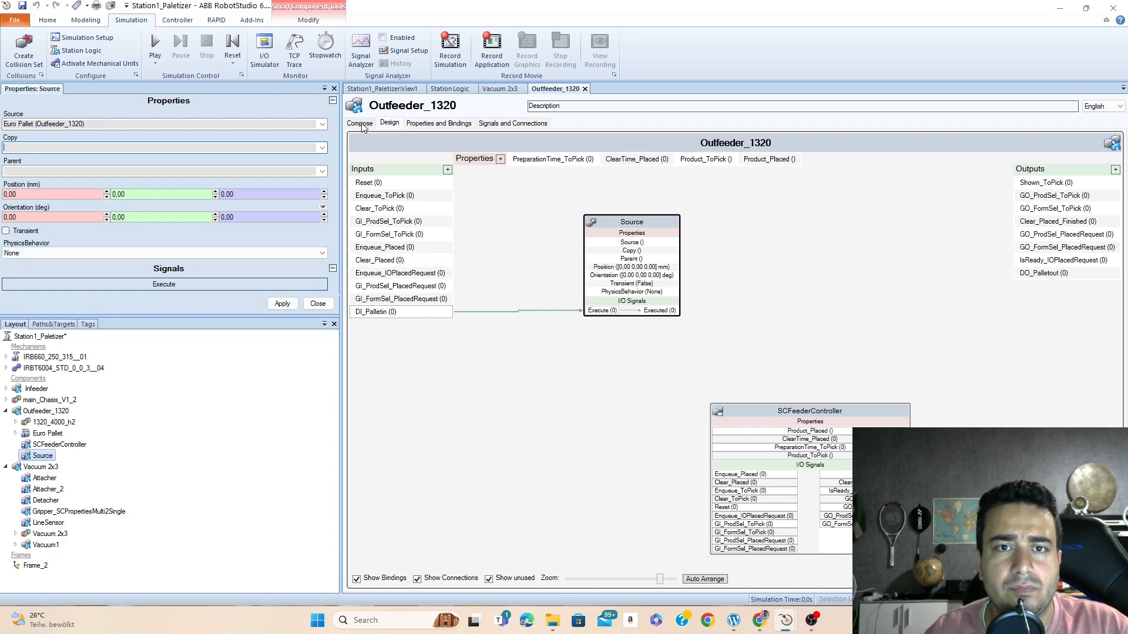
Set the Source's position to a point on the outfeeder conveyor's frame at 1280.05, -2113.17, 435.00 mm and apply it
{"action": "left_click", "coordinate": [385, 89]}
{"action": "scroll", "coordinate": [657, 392], "scroll_direction": "down", "scroll_amount": 5}
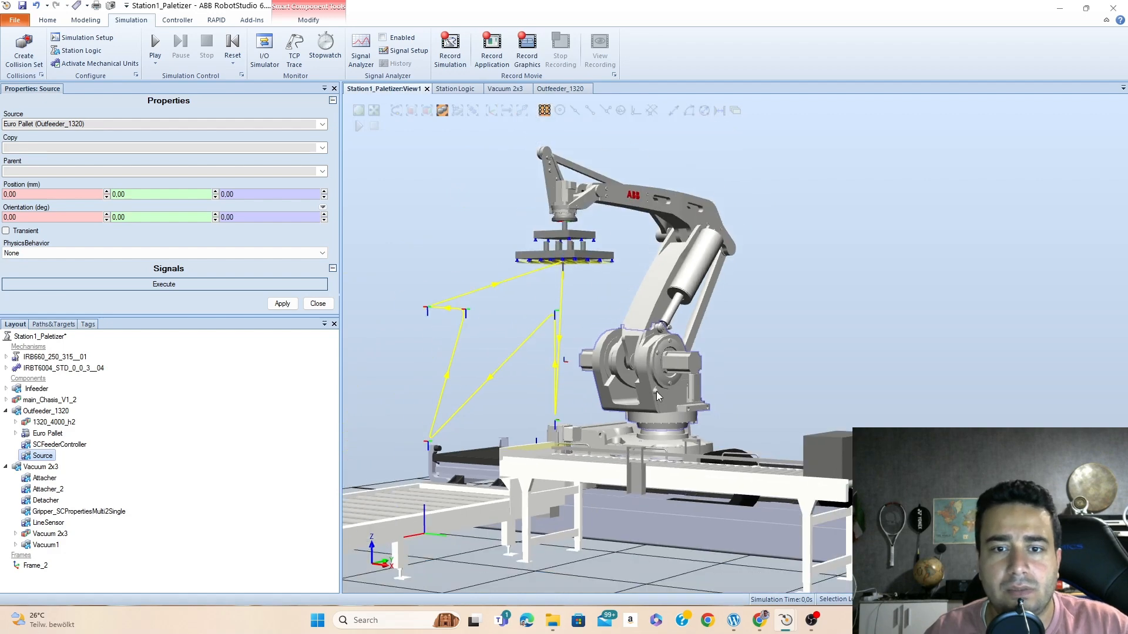
{"action": "scroll", "coordinate": [429, 425], "scroll_direction": "up", "scroll_amount": 5}
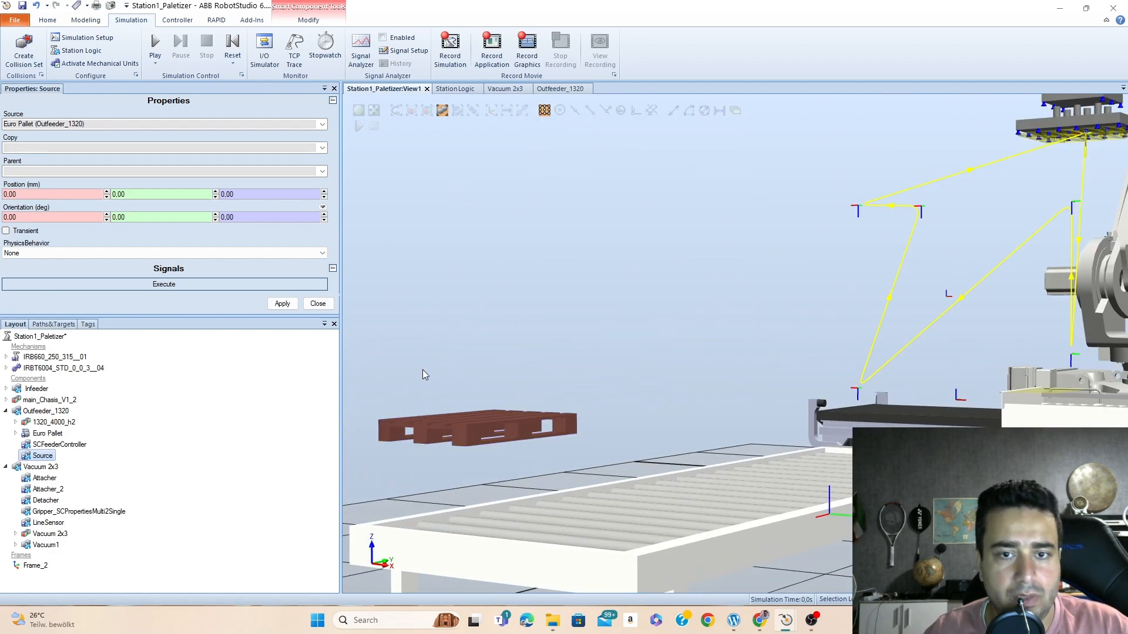
{"action": "left_click", "coordinate": [520, 335]}
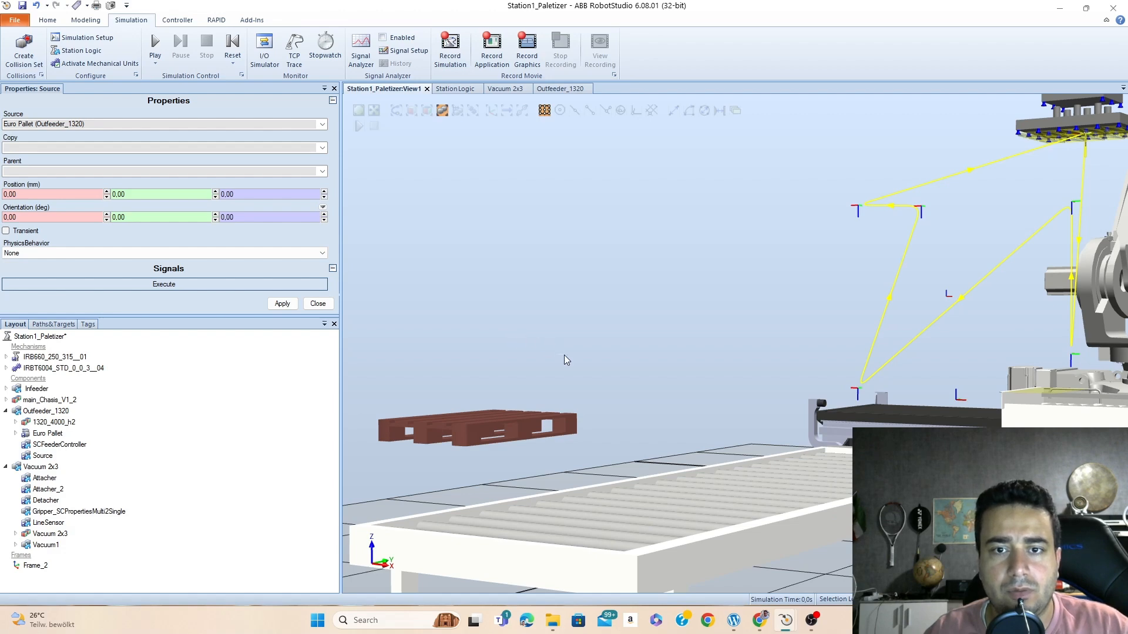
{"action": "scroll", "coordinate": [559, 286], "scroll_direction": "down", "scroll_amount": 5}
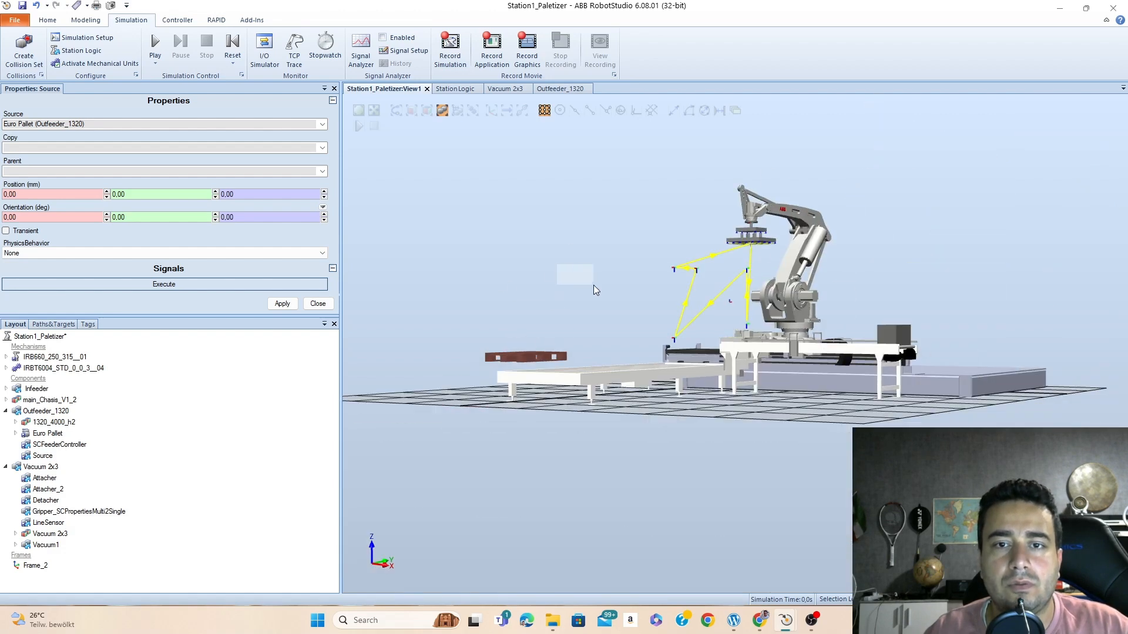
{"action": "left_click_drag", "start_coordinate": [584, 283], "coordinate": [682, 263], "text": "ctrl+shift"}
{"action": "scroll", "coordinate": [869, 347], "scroll_direction": "down", "scroll_amount": 2}
{"action": "scroll", "coordinate": [869, 348], "scroll_direction": "up", "scroll_amount": 5}
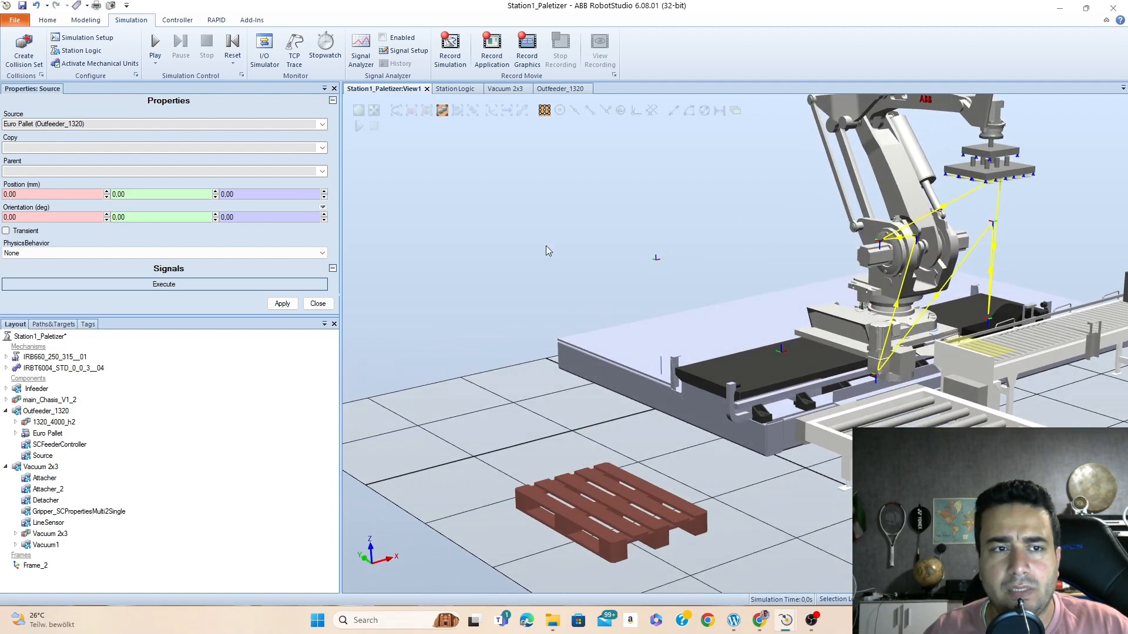
{"action": "left_click", "coordinate": [23, 194]}
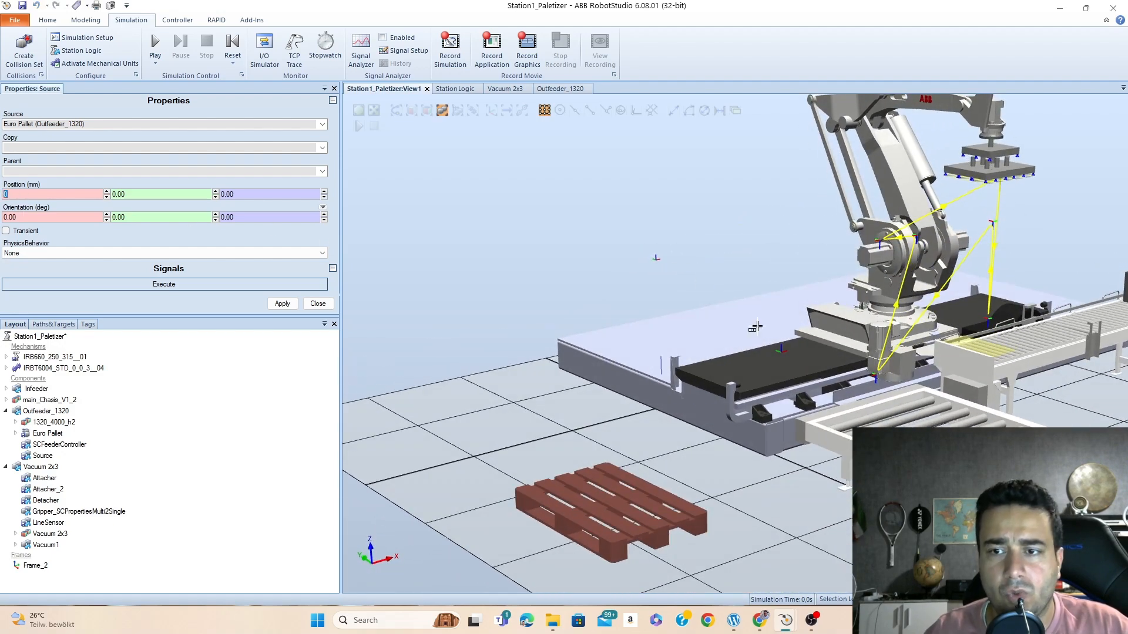
{"action": "left_click", "coordinate": [926, 390]}
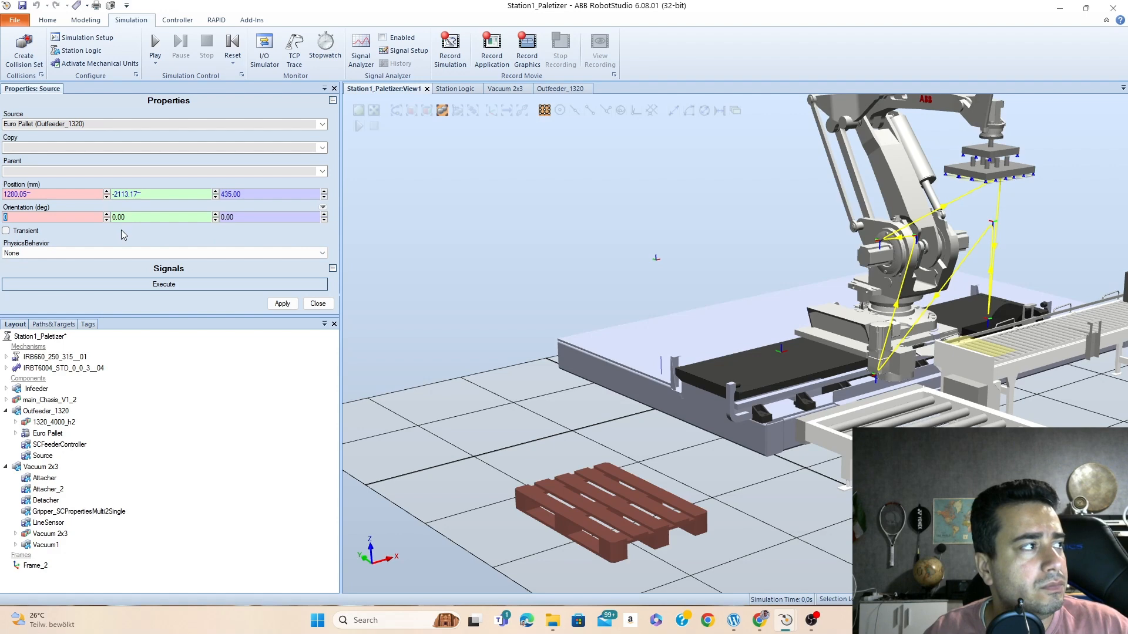
{"action": "scroll", "coordinate": [919, 390], "scroll_direction": "up", "scroll_amount": 6}
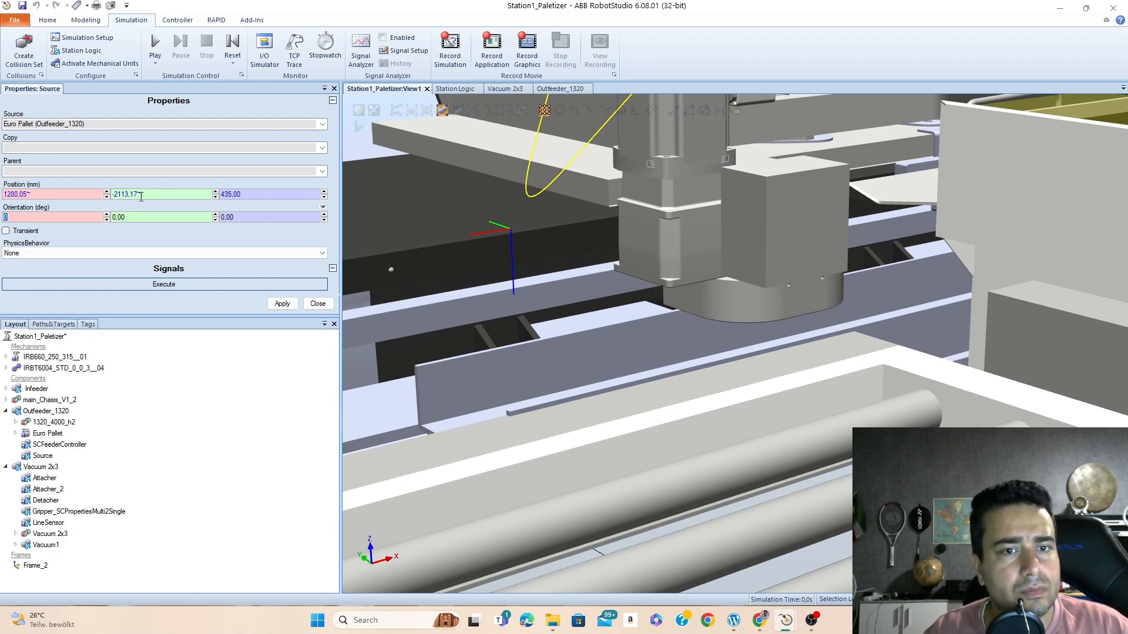
{"action": "left_click", "coordinate": [282, 303]}
{"action": "scroll", "coordinate": [820, 327], "scroll_direction": "down", "scroll_amount": 7}
{"action": "scroll", "coordinate": [958, 319], "scroll_direction": "down", "scroll_amount": 3}
{"action": "scroll", "coordinate": [629, 407], "scroll_direction": "up", "scroll_amount": 5}
{"action": "left_click_drag", "start_coordinate": [628, 408], "coordinate": [649, 364], "text": "ctrl+shift"}
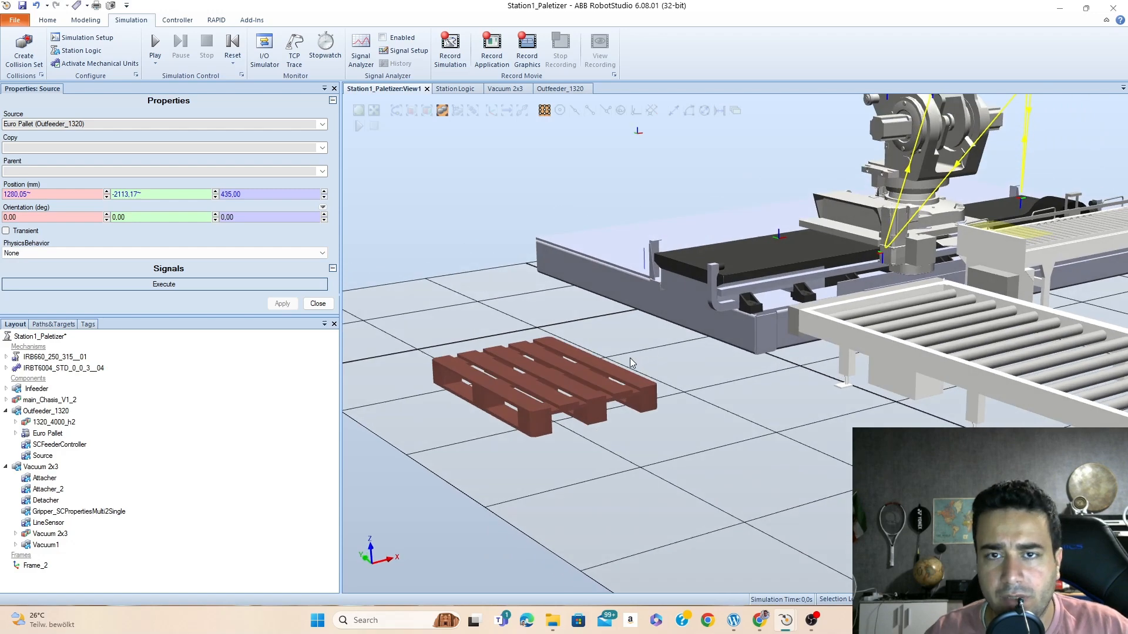
{"action": "left_click", "coordinate": [811, 621]}
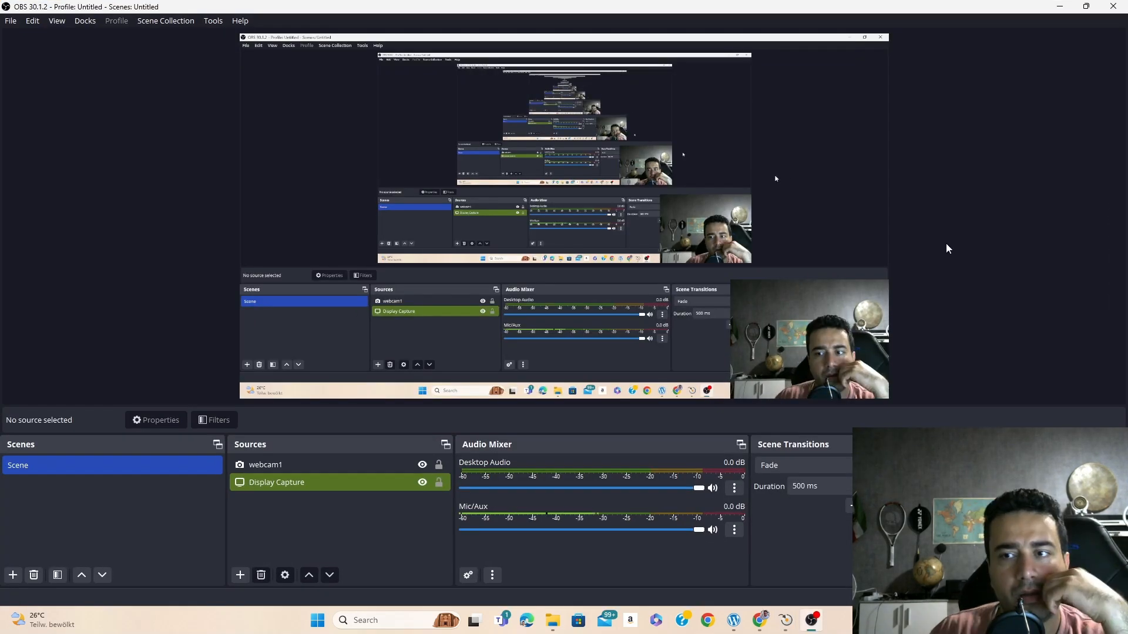
{"action": "left_click", "coordinate": [1059, 7]}
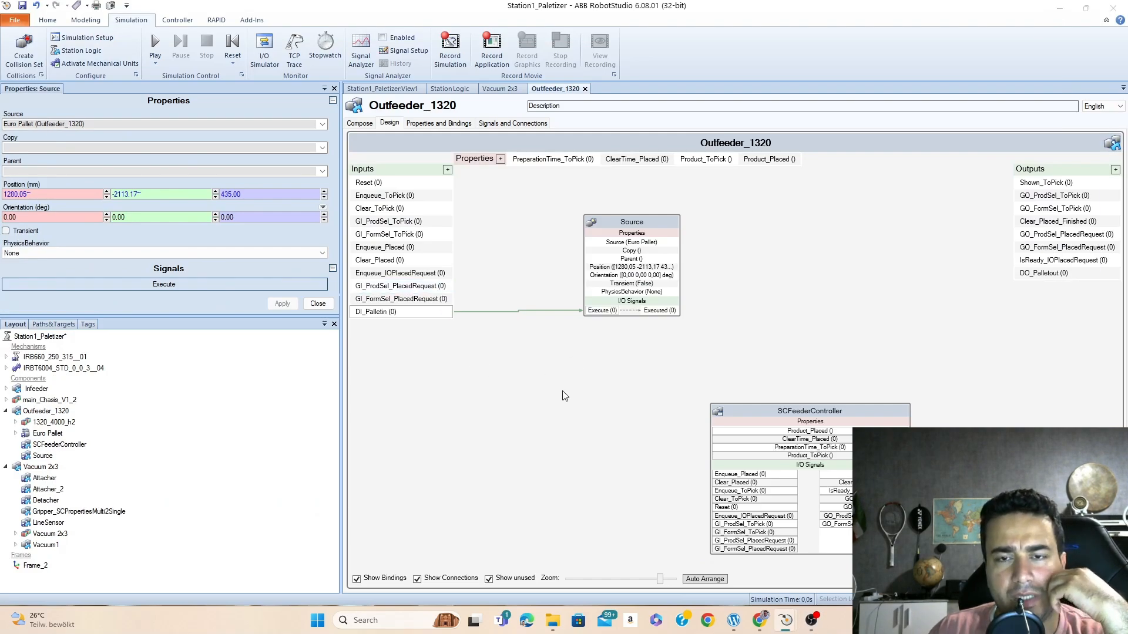
{"action": "left_click", "coordinate": [650, 230]}
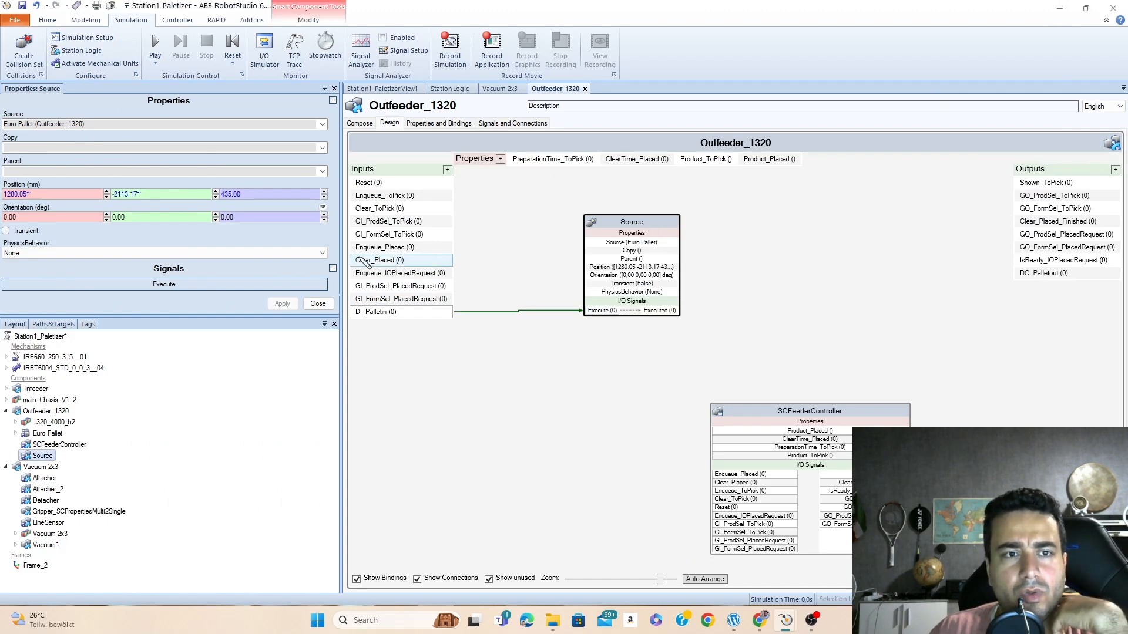
{"action": "left_click", "coordinate": [41, 194]}
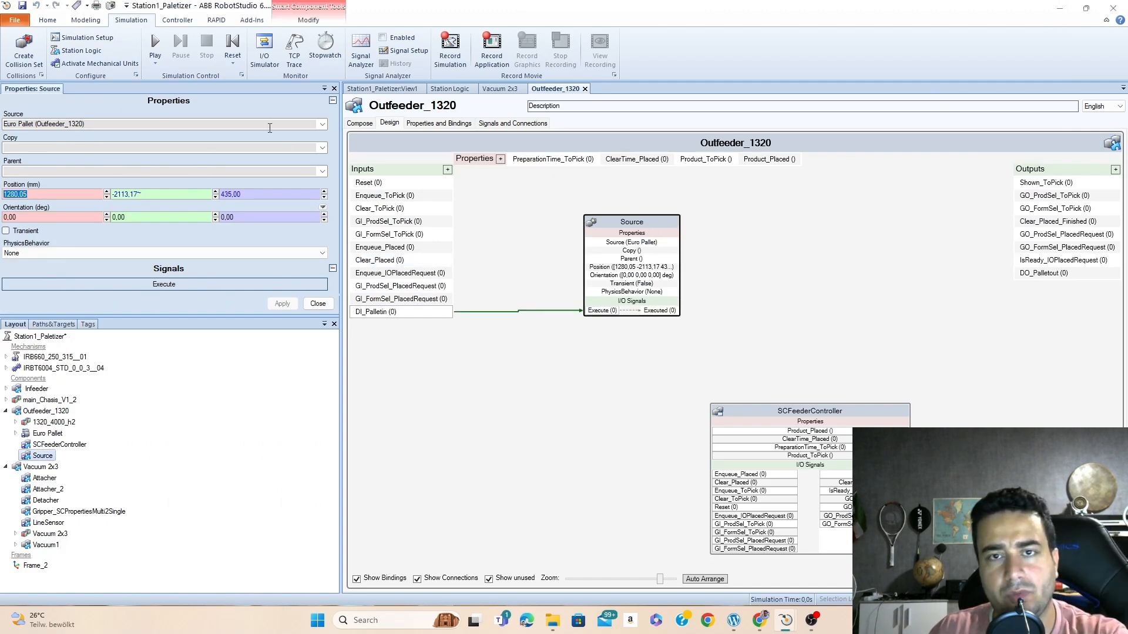
Move the Euro Pallet freehand onto the near end of the outfeeder's roller conveyor
{"action": "left_click", "coordinate": [361, 89]}
{"action": "scroll", "coordinate": [947, 284], "scroll_direction": "up", "scroll_amount": 5}
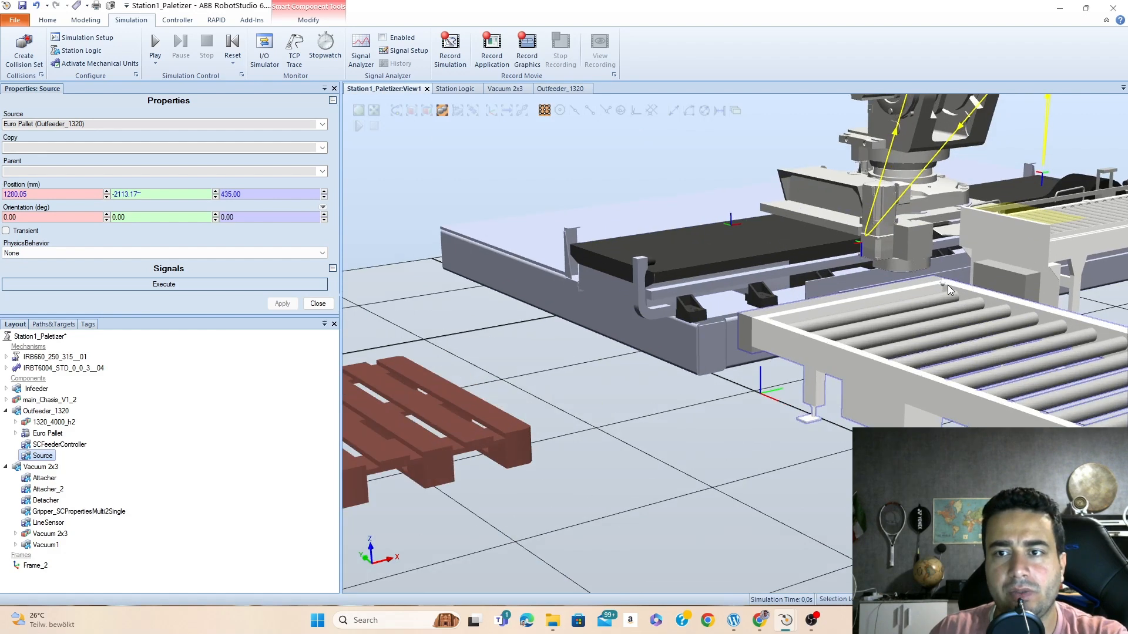
{"action": "scroll", "coordinate": [947, 284], "scroll_direction": "down", "scroll_amount": 2}
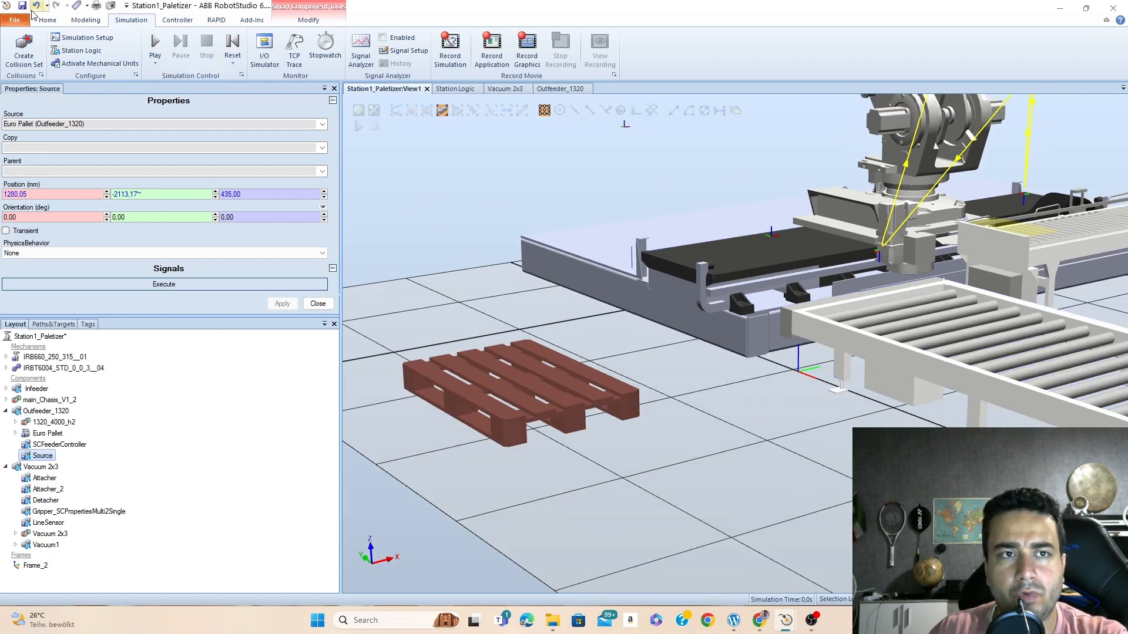
{"action": "left_click", "coordinate": [47, 21]}
{"action": "left_click", "coordinate": [522, 61]}
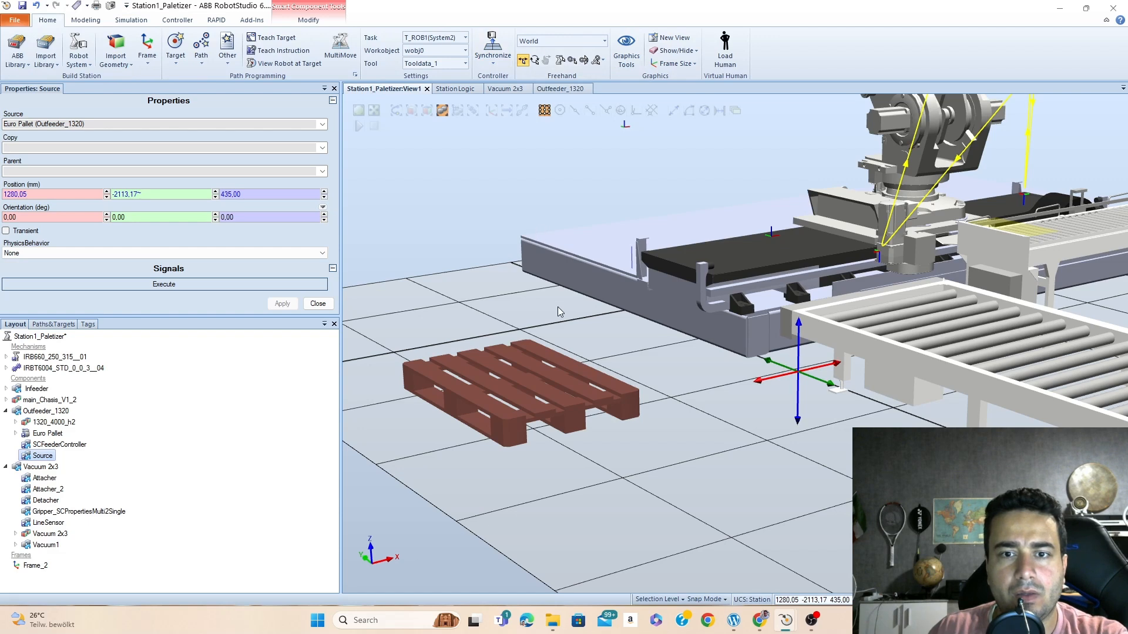
{"action": "left_click", "coordinate": [44, 435]}
{"action": "left_click_drag", "start_coordinate": [382, 399], "coordinate": [1020, 280]}
{"action": "scroll", "coordinate": [1020, 281], "scroll_direction": "up", "scroll_amount": 5}
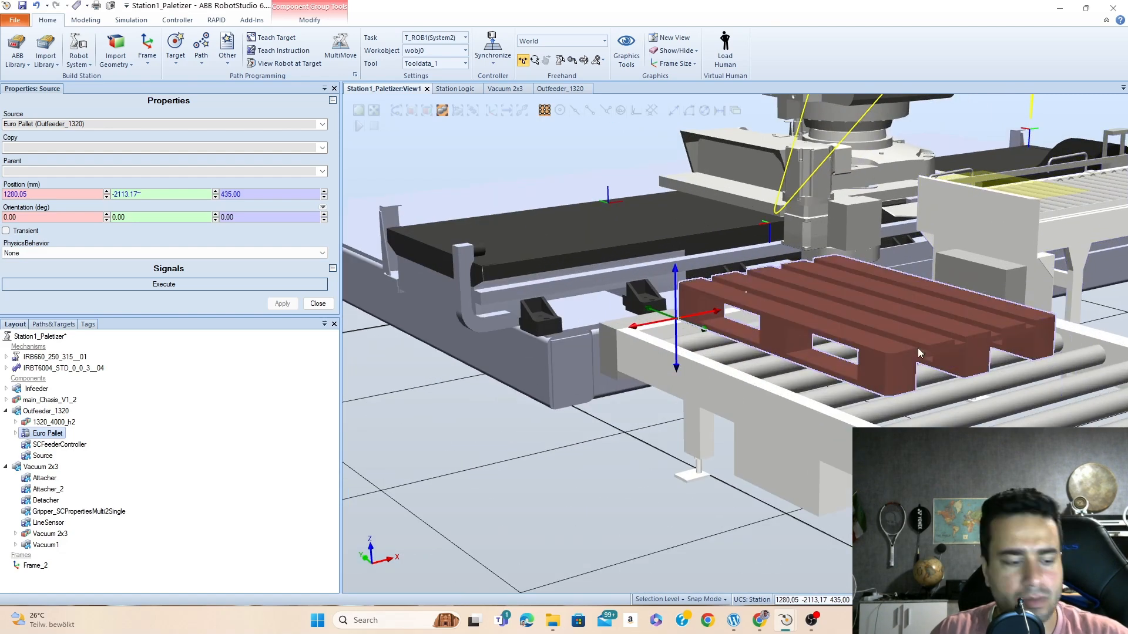
{"action": "left_click_drag", "start_coordinate": [609, 468], "coordinate": [645, 474], "text": "ctrl+shift"}
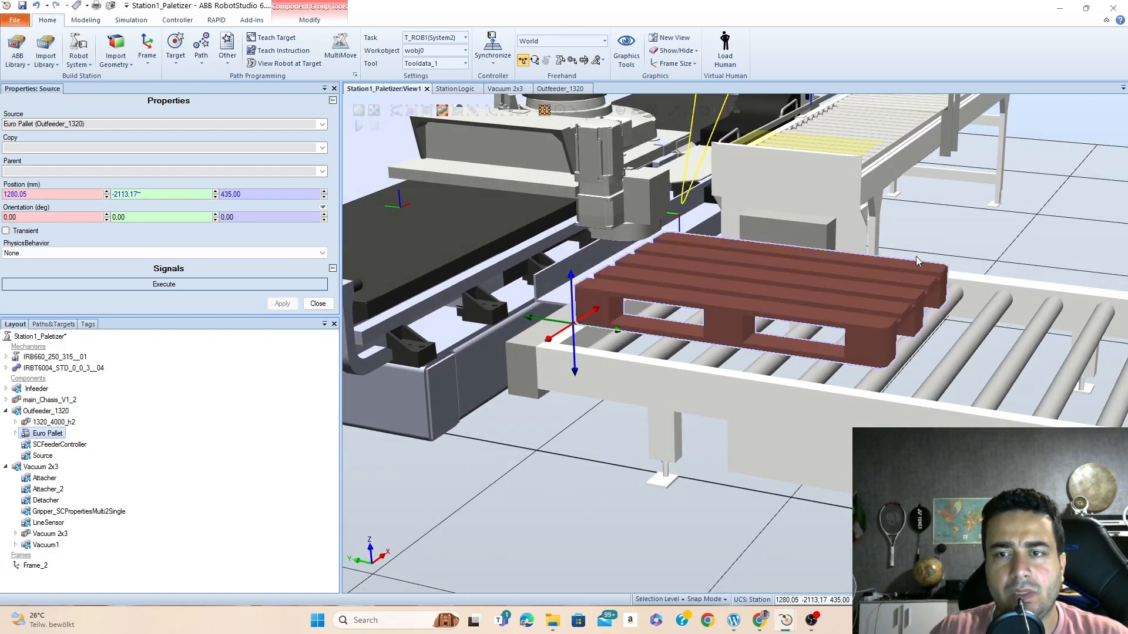
{"action": "left_click", "coordinate": [978, 235]}
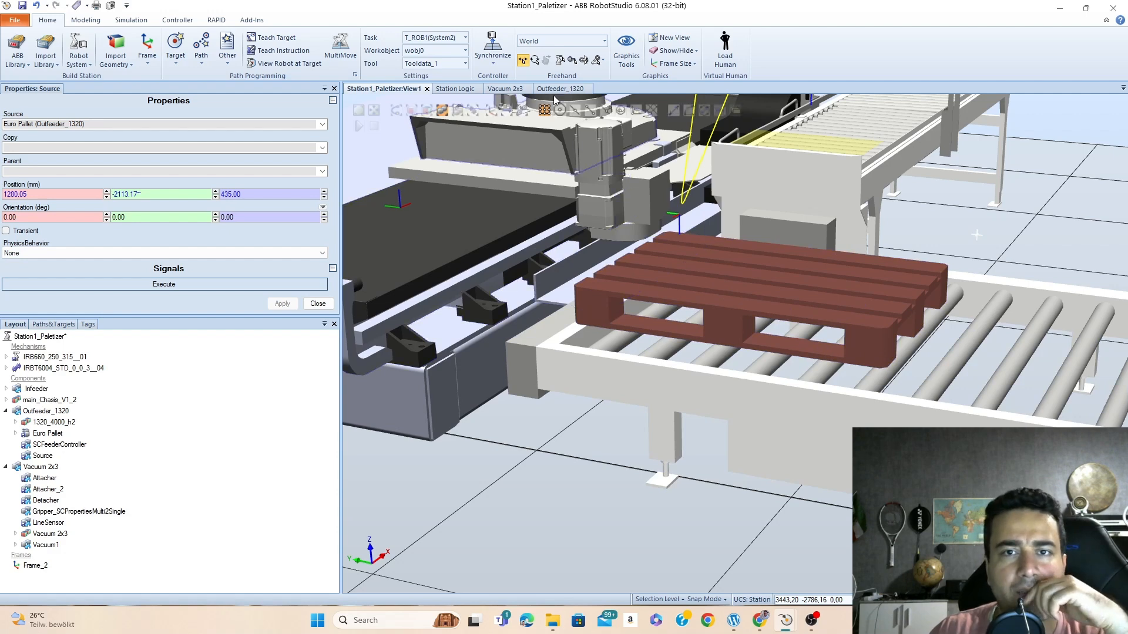
{"action": "left_click_drag", "start_coordinate": [28, 194], "coordinate": [12, 194]}
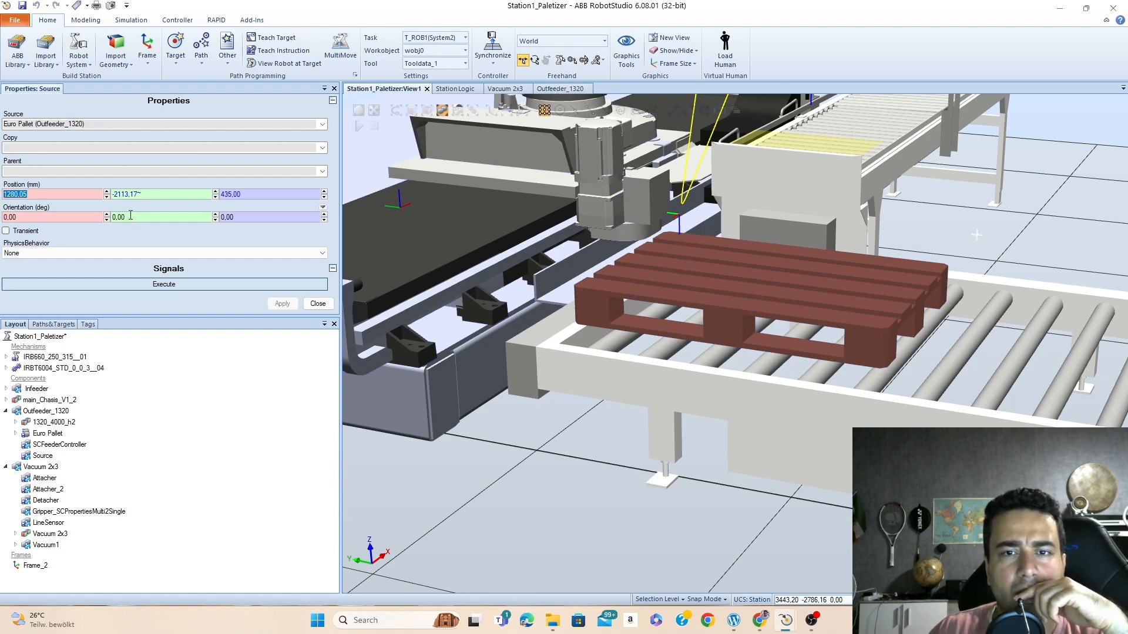
{"action": "scroll", "coordinate": [563, 290], "scroll_direction": "up", "scroll_amount": 5}
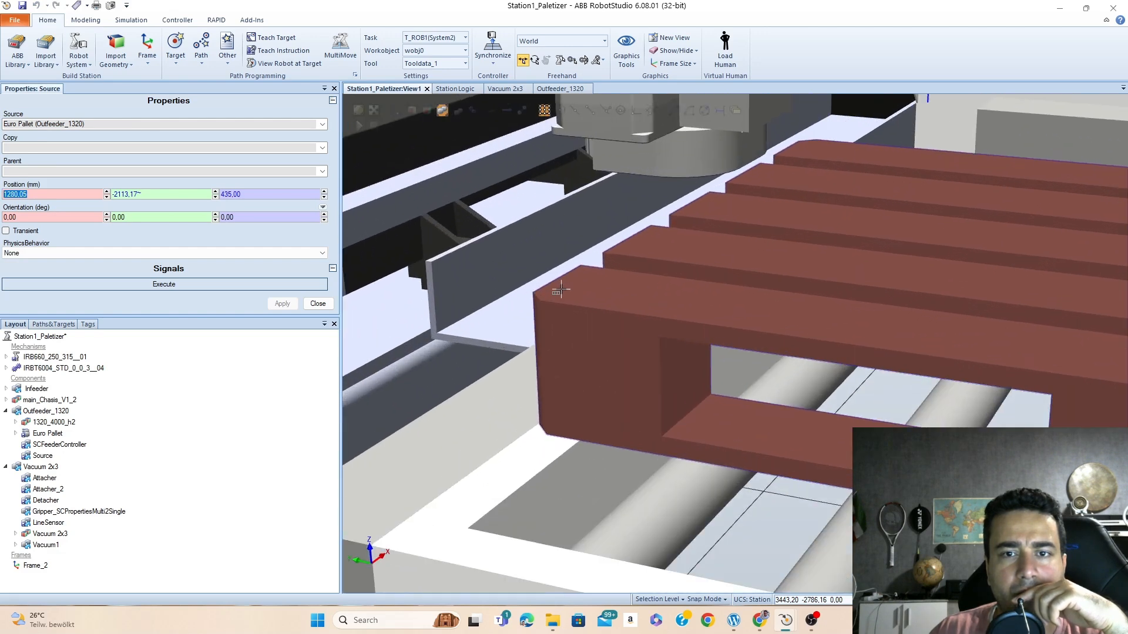
{"action": "left_click", "coordinate": [545, 110]}
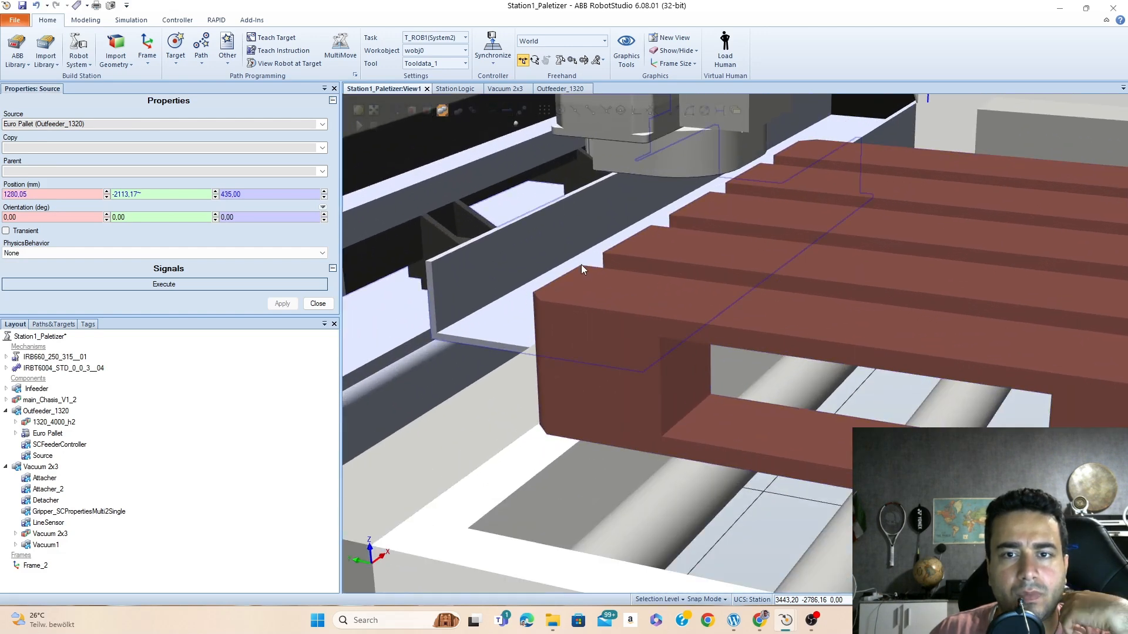
{"action": "left_click", "coordinate": [545, 110]}
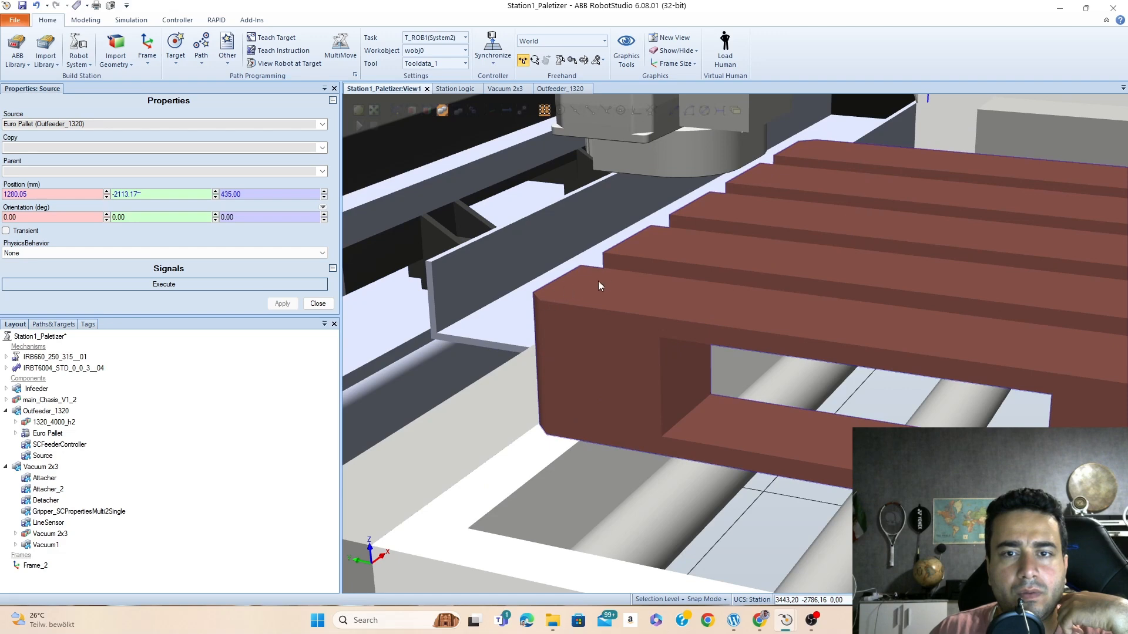
Set the Source's position to a point near the Euro Pallet's top corner at 232.85, -2120.18, 579.65 mm and apply it
{"action": "double_click", "coordinate": [17, 194]}
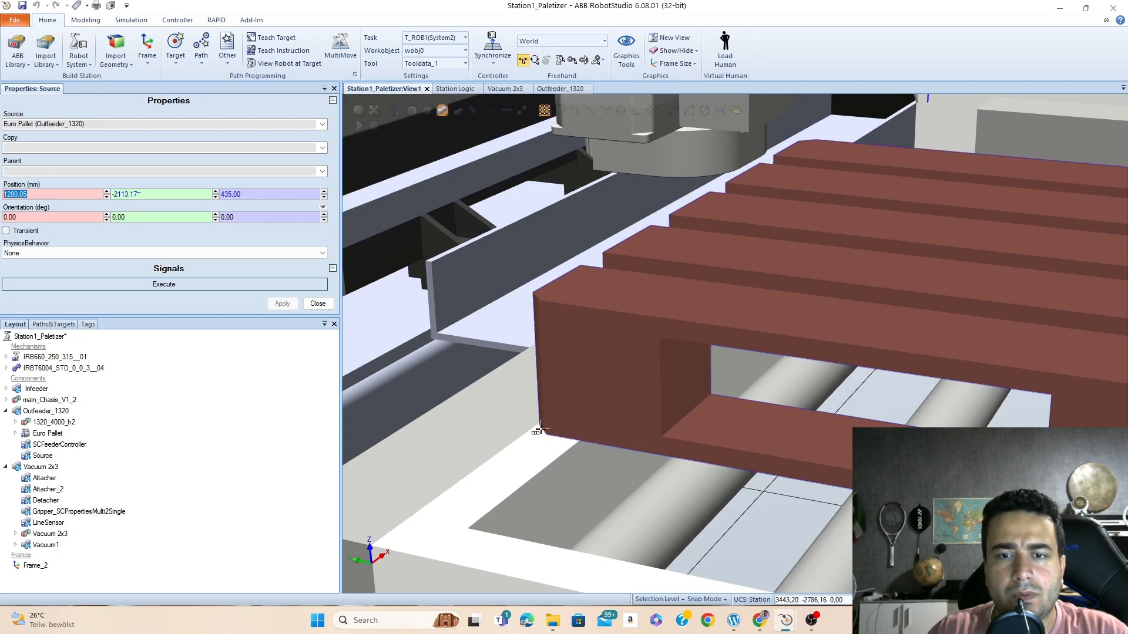
{"action": "scroll", "coordinate": [692, 344], "scroll_direction": "down", "scroll_amount": 1}
{"action": "scroll", "coordinate": [691, 343], "scroll_direction": "down", "scroll_amount": 3}
{"action": "scroll", "coordinate": [760, 273], "scroll_direction": "up", "scroll_amount": 3}
{"action": "left_click_drag", "start_coordinate": [688, 308], "coordinate": [608, 374], "text": "ctrl+shift"}
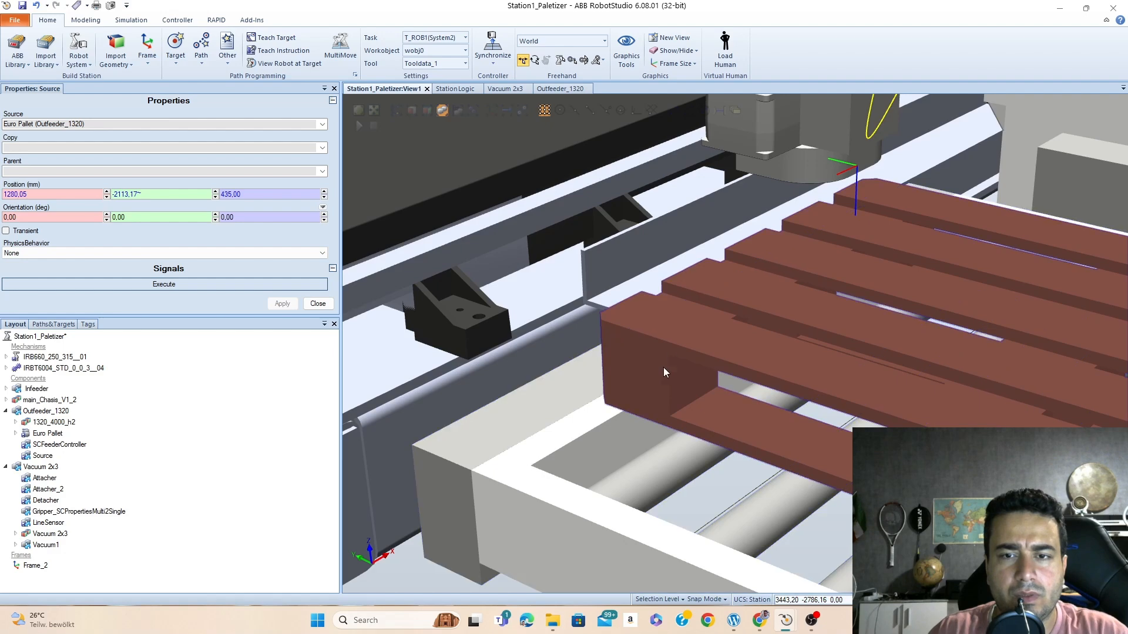
{"action": "left_click", "coordinate": [26, 194]}
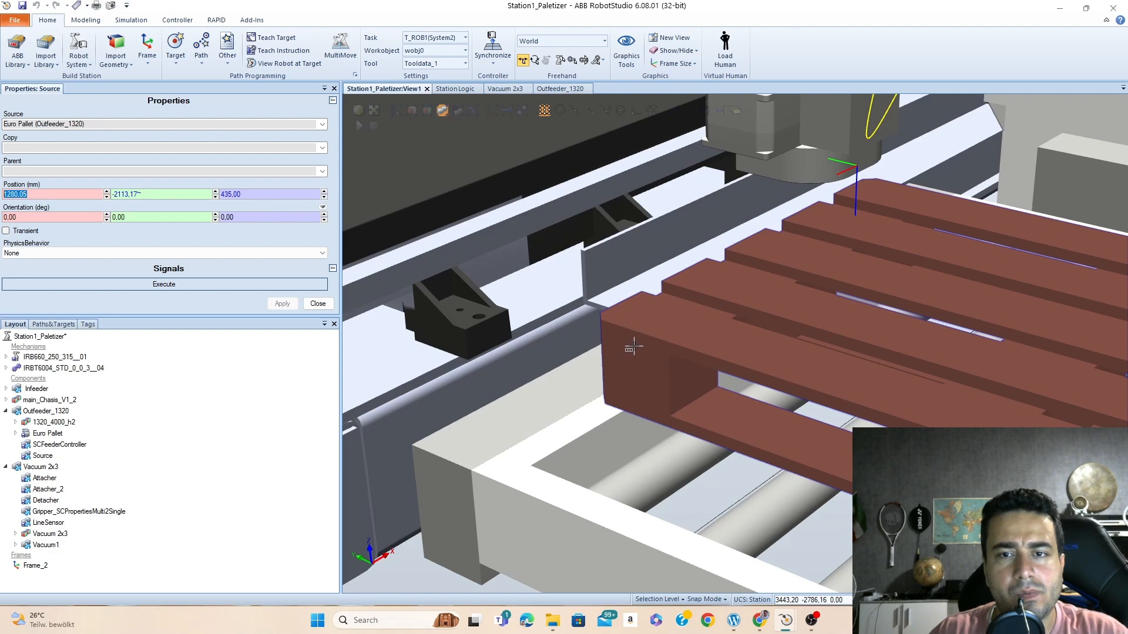
{"action": "left_click", "coordinate": [634, 320]}
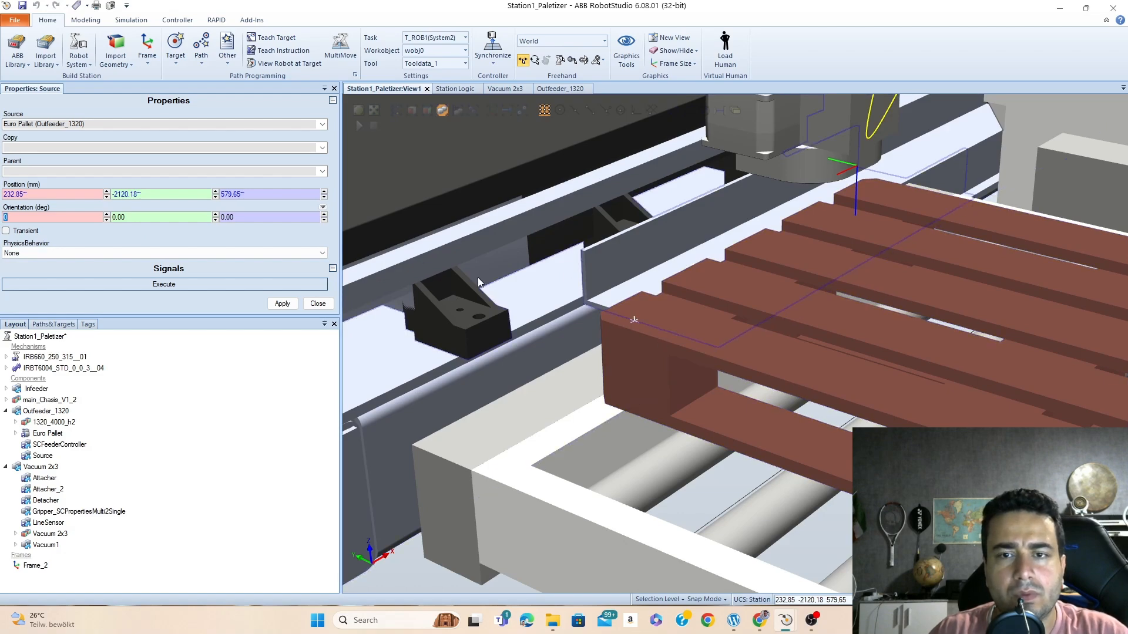
{"action": "scroll", "coordinate": [727, 311], "scroll_direction": "down", "scroll_amount": 4}
{"action": "scroll", "coordinate": [897, 277], "scroll_direction": "up", "scroll_amount": 3}
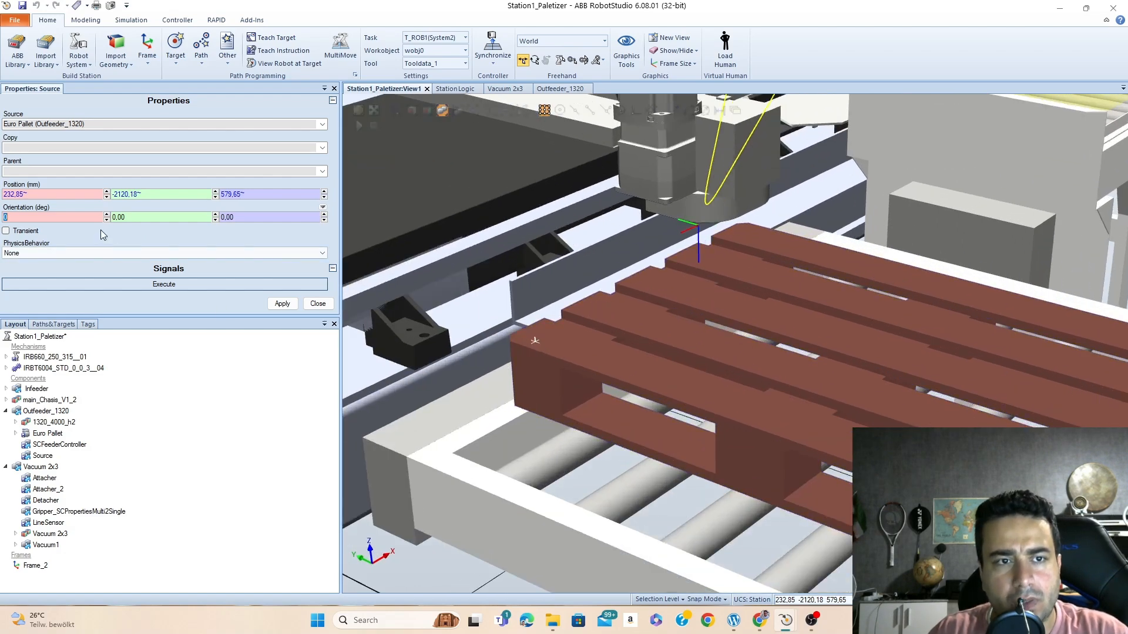
{"action": "scroll", "coordinate": [872, 327], "scroll_direction": "down", "scroll_amount": 2}
{"action": "scroll", "coordinate": [870, 322], "scroll_direction": "down", "scroll_amount": 2}
{"action": "scroll", "coordinate": [614, 360], "scroll_direction": "up", "scroll_amount": 8}
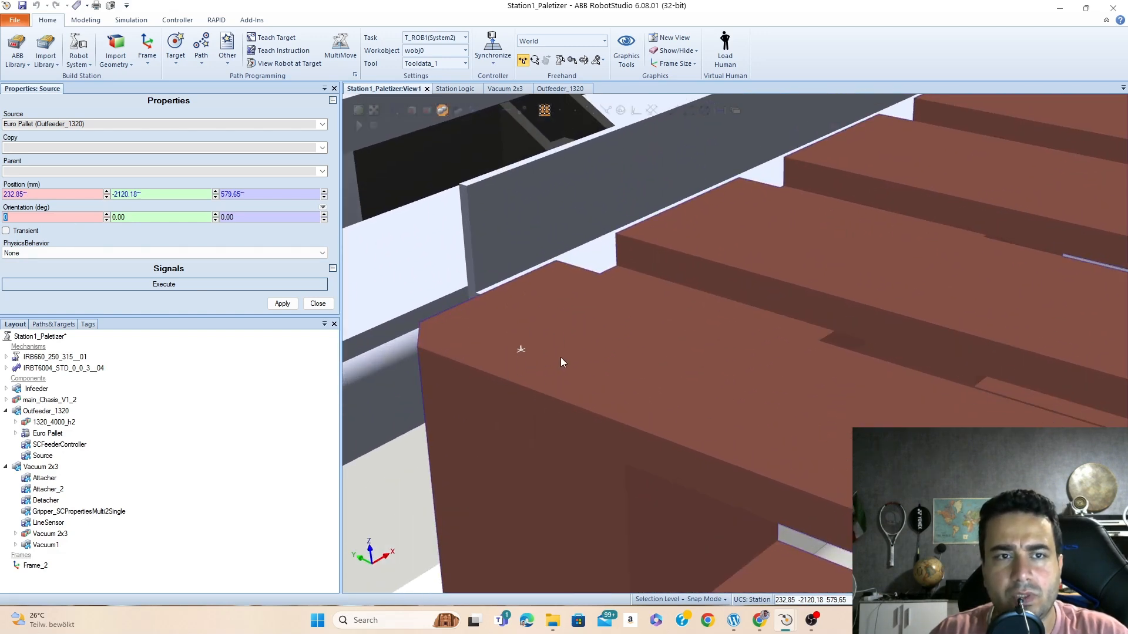
{"action": "scroll", "coordinate": [1035, 362], "scroll_direction": "down", "scroll_amount": 5}
{"action": "left_click", "coordinate": [284, 304]}
{"action": "scroll", "coordinate": [1019, 335], "scroll_direction": "down", "scroll_amount": 5}
{"action": "left_click_drag", "start_coordinate": [1013, 336], "coordinate": [775, 303], "text": "ctrl"}
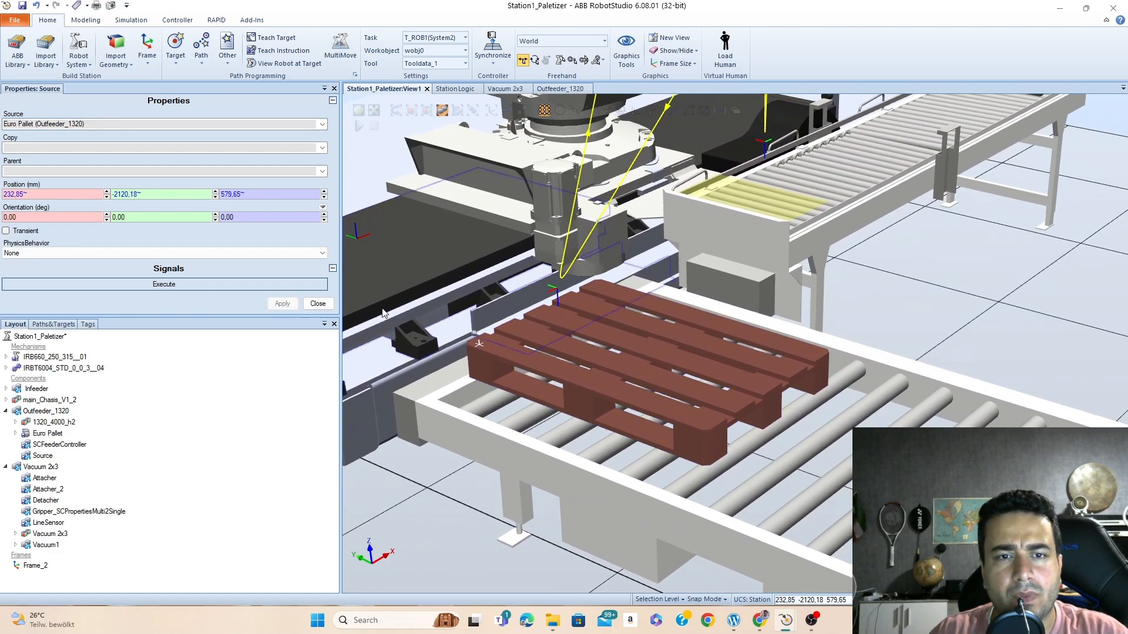
Add a LinearMover beside the Source in Outfeeder_1320 and bind the Source's Source property to the LinearMover's Object
{"action": "left_click", "coordinate": [545, 90]}
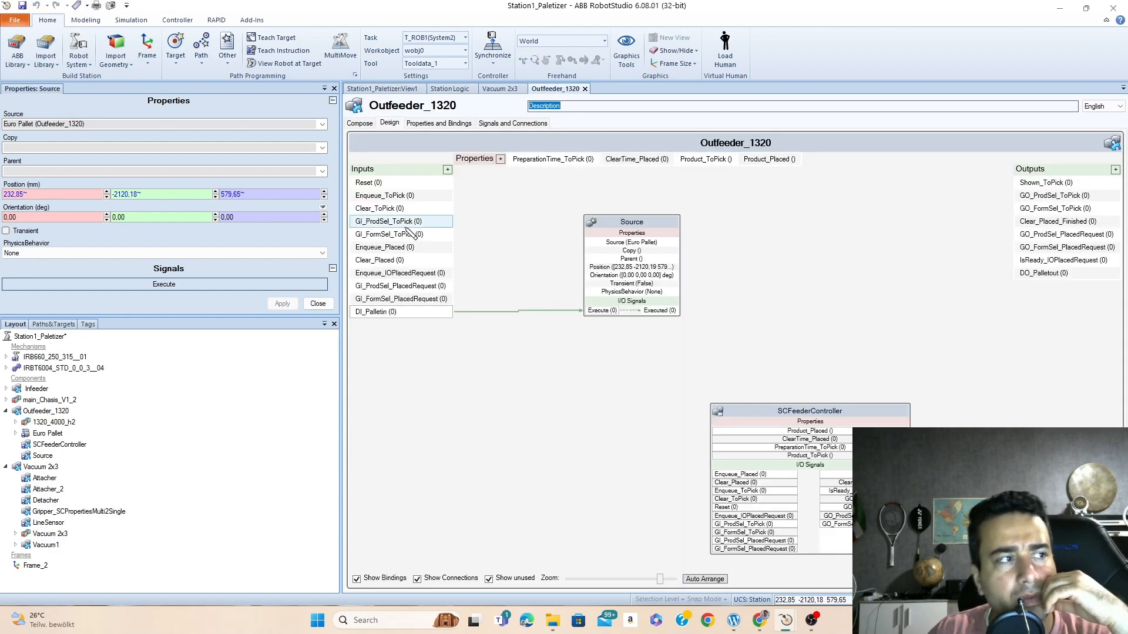
{"action": "right_click", "coordinate": [756, 219]}
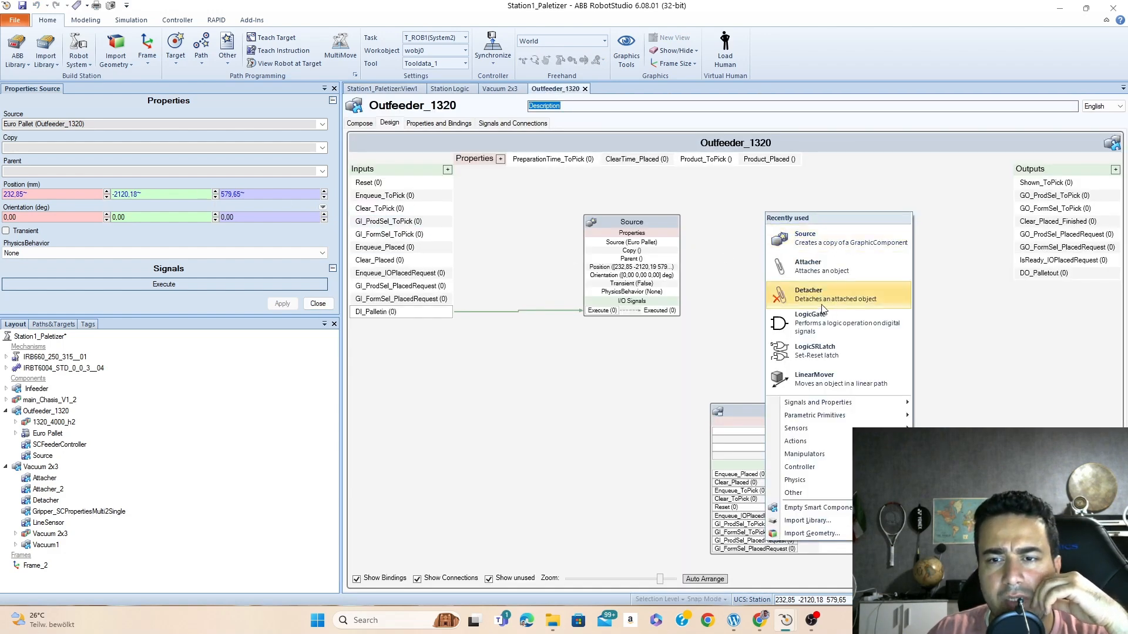
{"action": "left_click", "coordinate": [814, 379]}
{"action": "left_click_drag", "start_coordinate": [527, 189], "coordinate": [815, 259]}
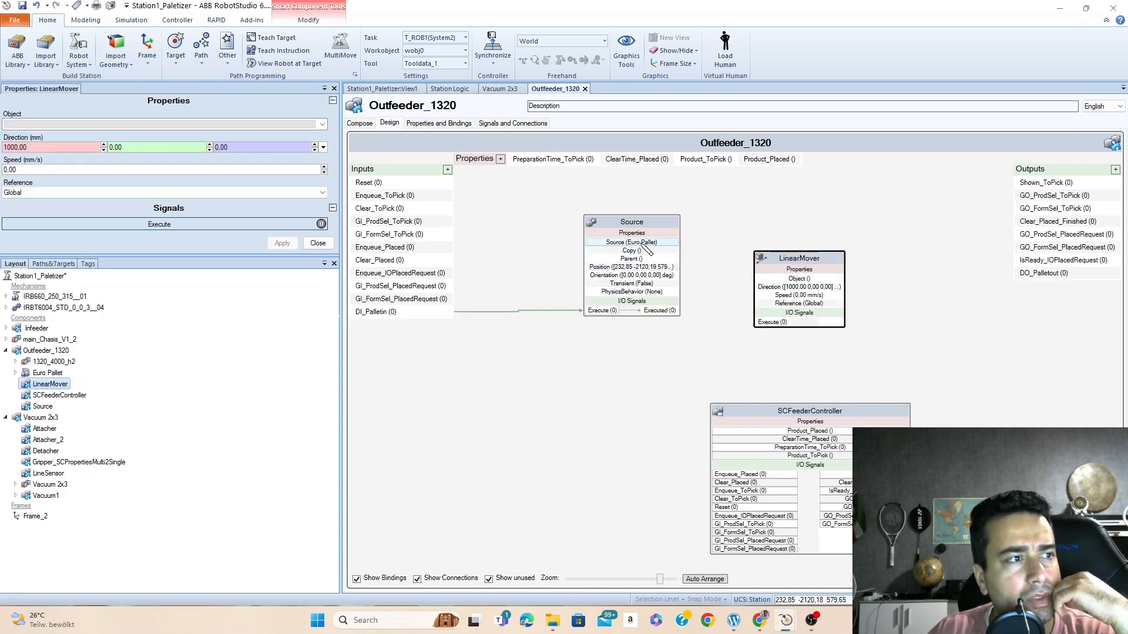
{"action": "left_click_drag", "start_coordinate": [644, 242], "coordinate": [800, 279]}
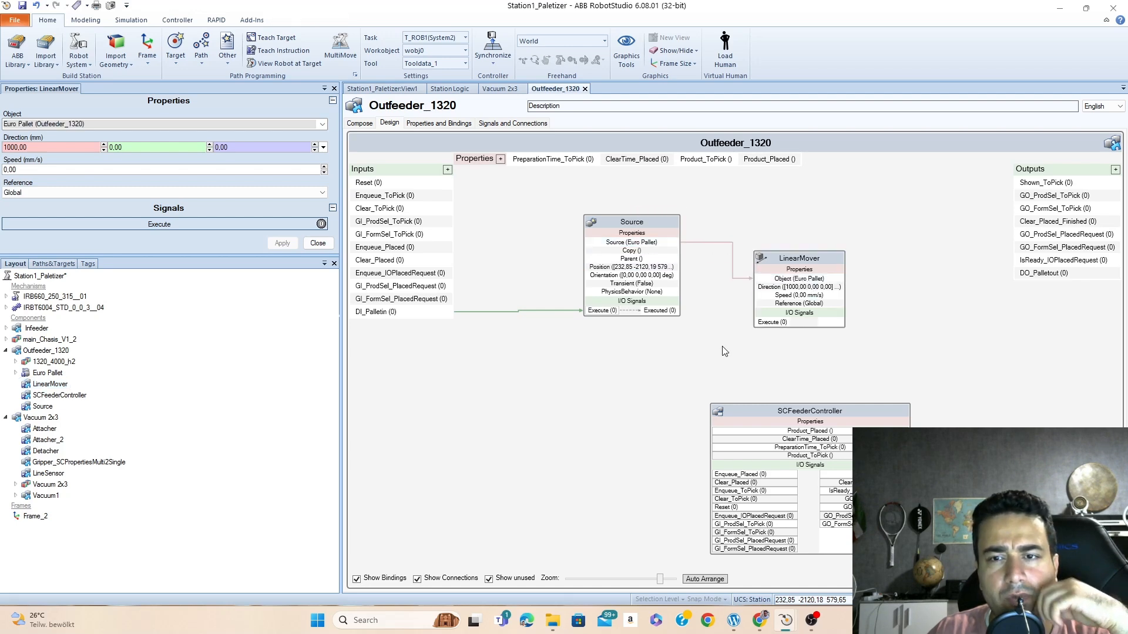
{"action": "left_click", "coordinate": [834, 263]}
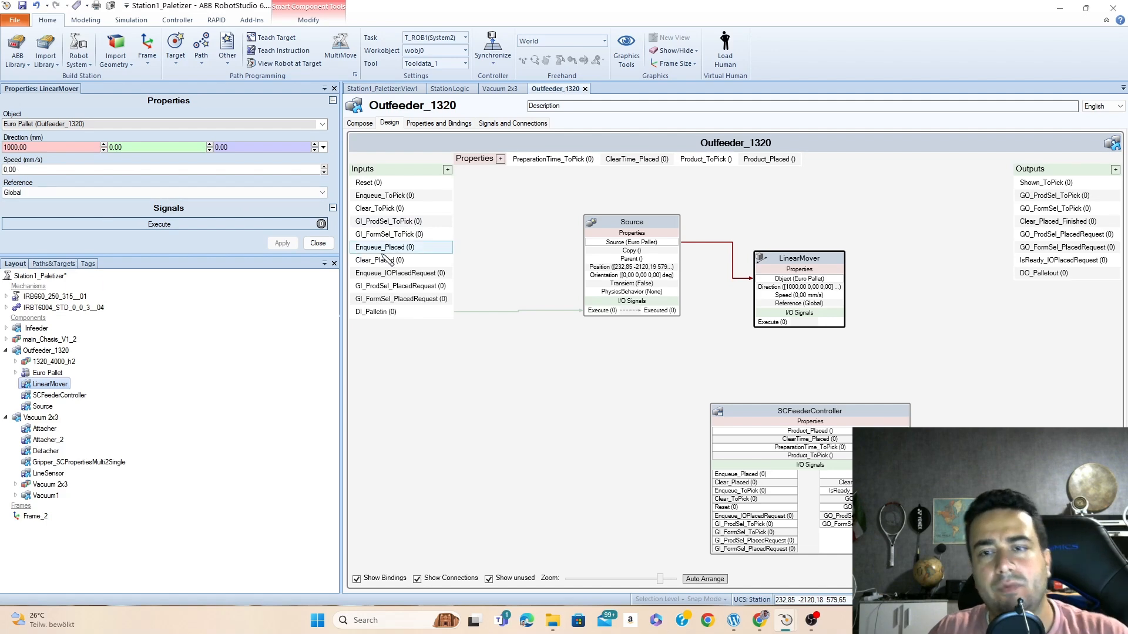
Switch to the station's 3D view and bring the outfeeder with the Euro Pallet into view
{"action": "left_click", "coordinate": [381, 89]}
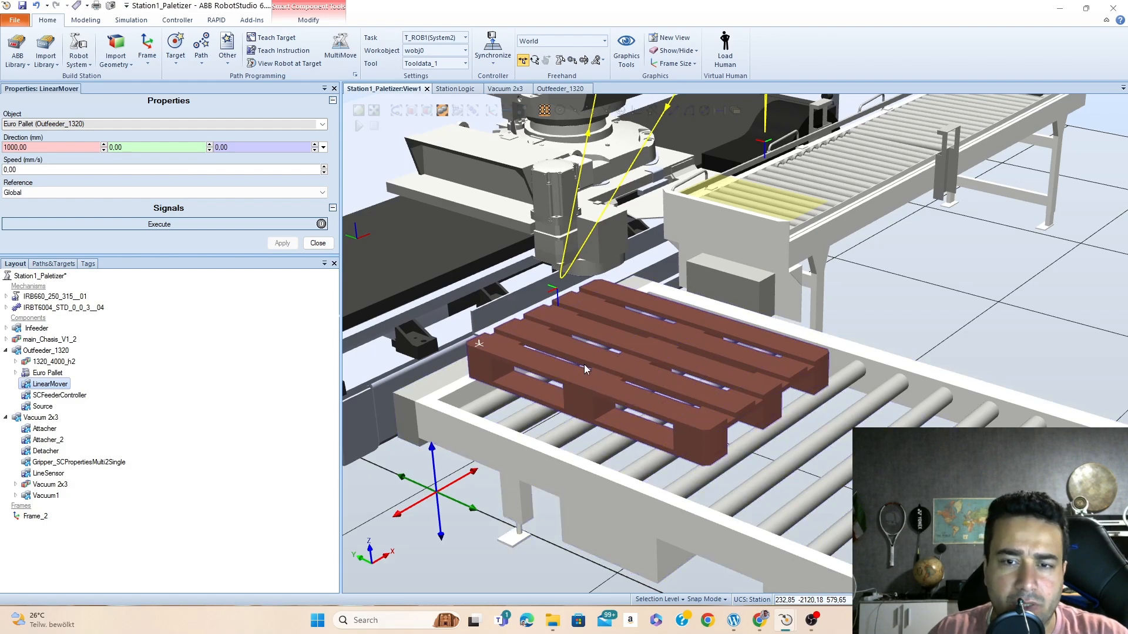
{"action": "scroll", "coordinate": [658, 400], "scroll_direction": "down", "scroll_amount": 6}
{"action": "scroll", "coordinate": [658, 401], "scroll_direction": "up", "scroll_amount": 3}
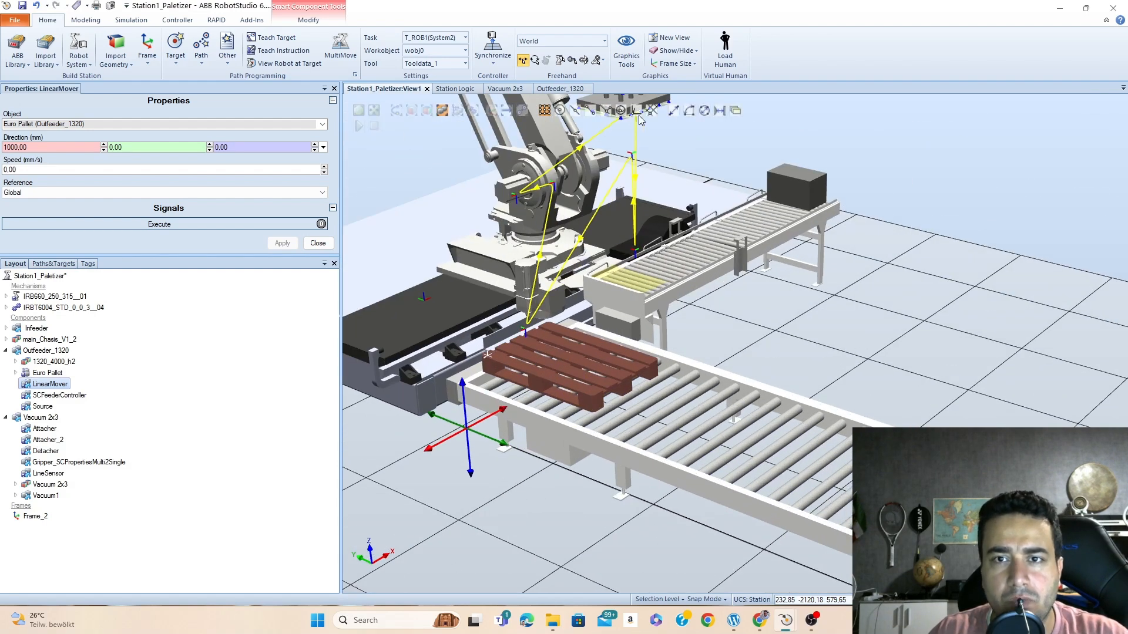
{"action": "left_click", "coordinate": [673, 110]}
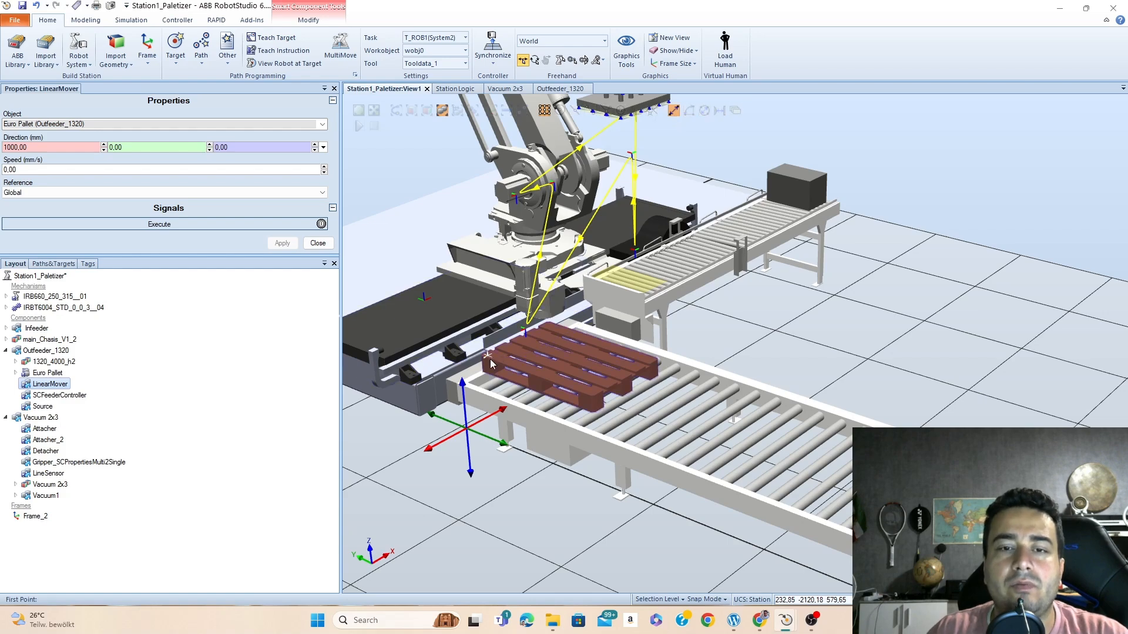
{"action": "scroll", "coordinate": [472, 382], "scroll_direction": "up", "scroll_amount": 3}
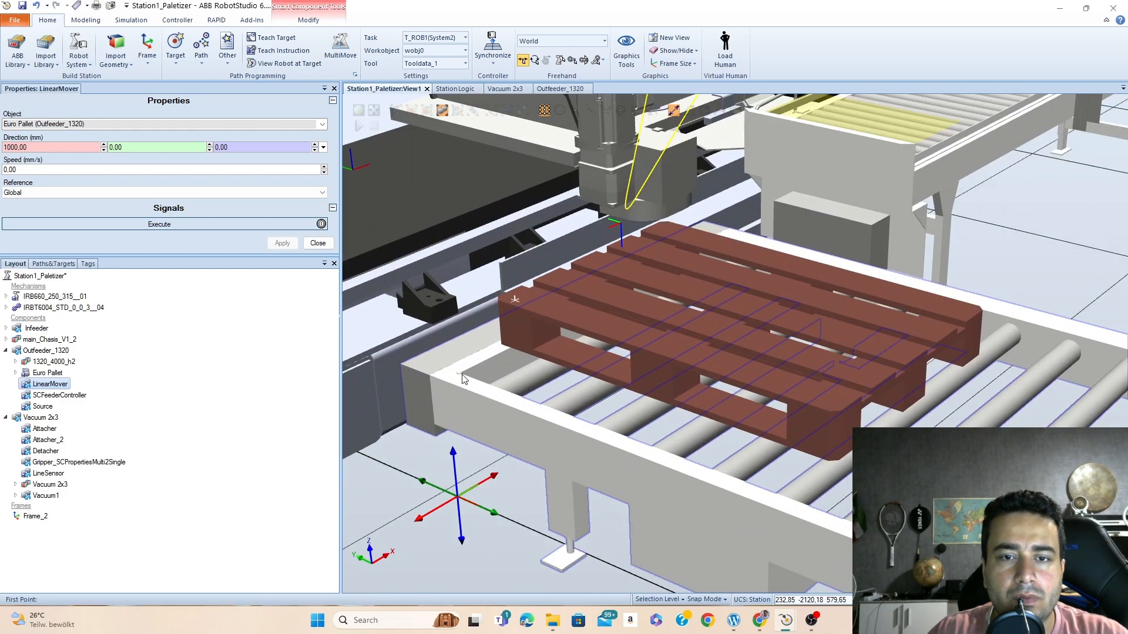
{"action": "left_click", "coordinate": [463, 375]}
{"action": "scroll", "coordinate": [491, 381], "scroll_direction": "down", "scroll_amount": 5}
{"action": "scroll", "coordinate": [1020, 398], "scroll_direction": "up", "scroll_amount": 4}
{"action": "scroll", "coordinate": [841, 543], "scroll_direction": "down", "scroll_amount": 5}
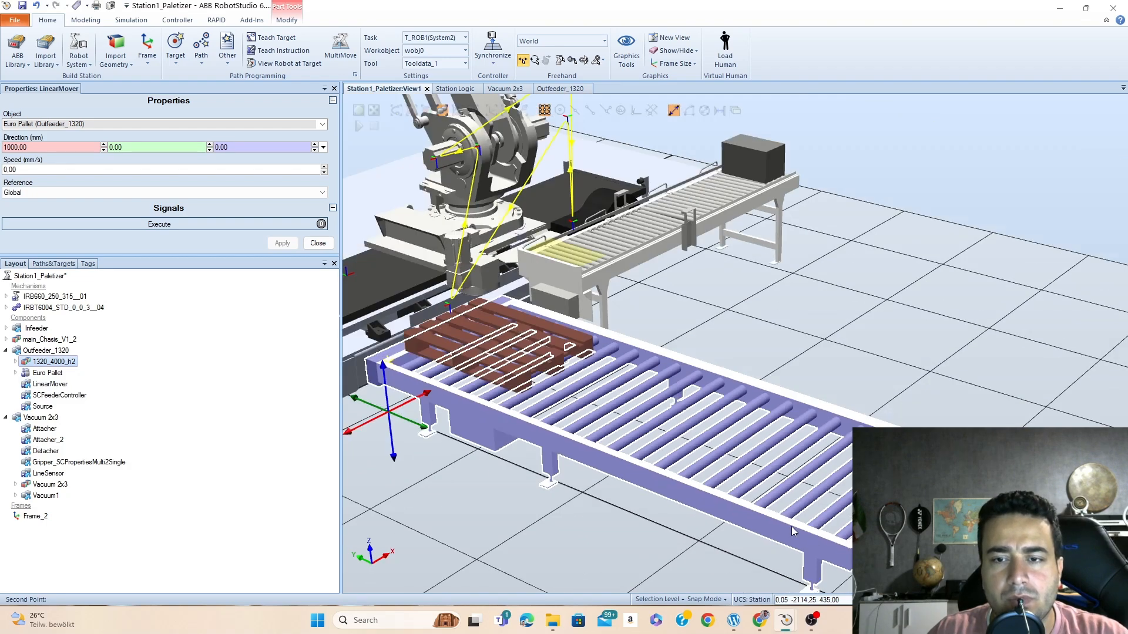
{"action": "scroll", "coordinate": [788, 515], "scroll_direction": "up", "scroll_amount": 4}
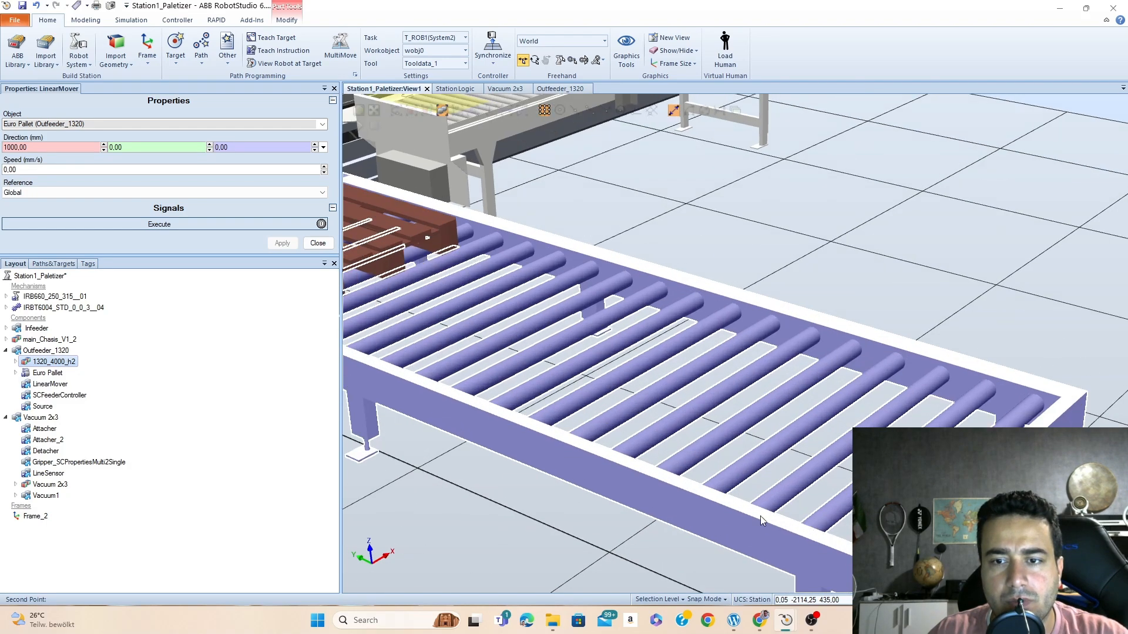
{"action": "scroll", "coordinate": [711, 493], "scroll_direction": "down", "scroll_amount": 5}
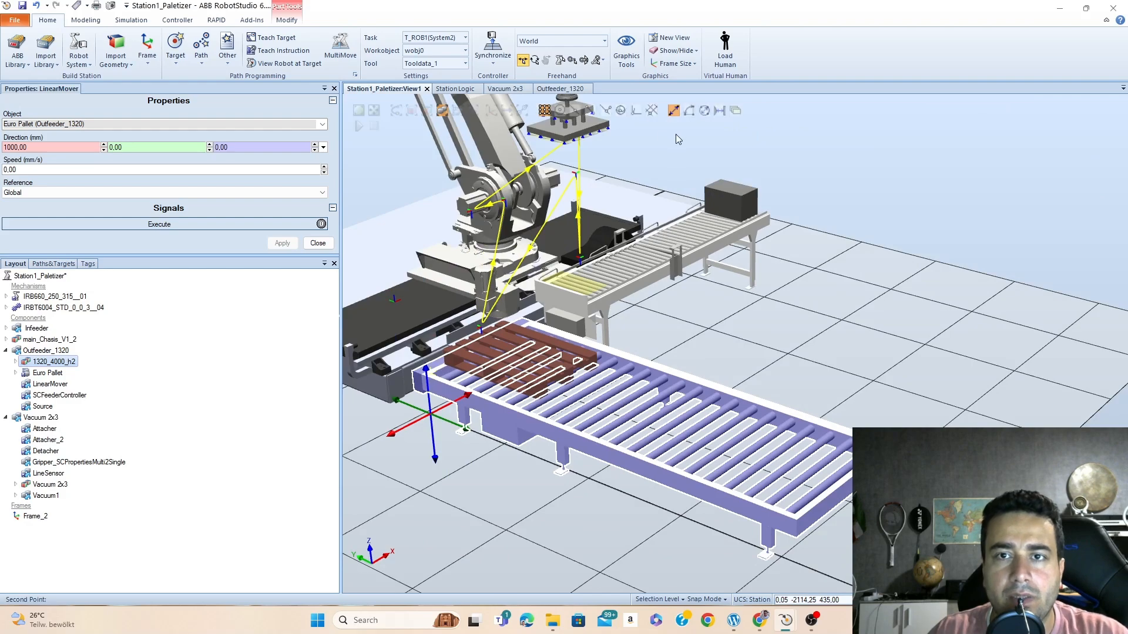
Measure the point-to-point distance from the Euro Pallet's lower corner facing the rollers to the outfeeder frame's far end corner
{"action": "left_click", "coordinate": [675, 111]}
{"action": "scroll", "coordinate": [534, 395], "scroll_direction": "up", "scroll_amount": 6}
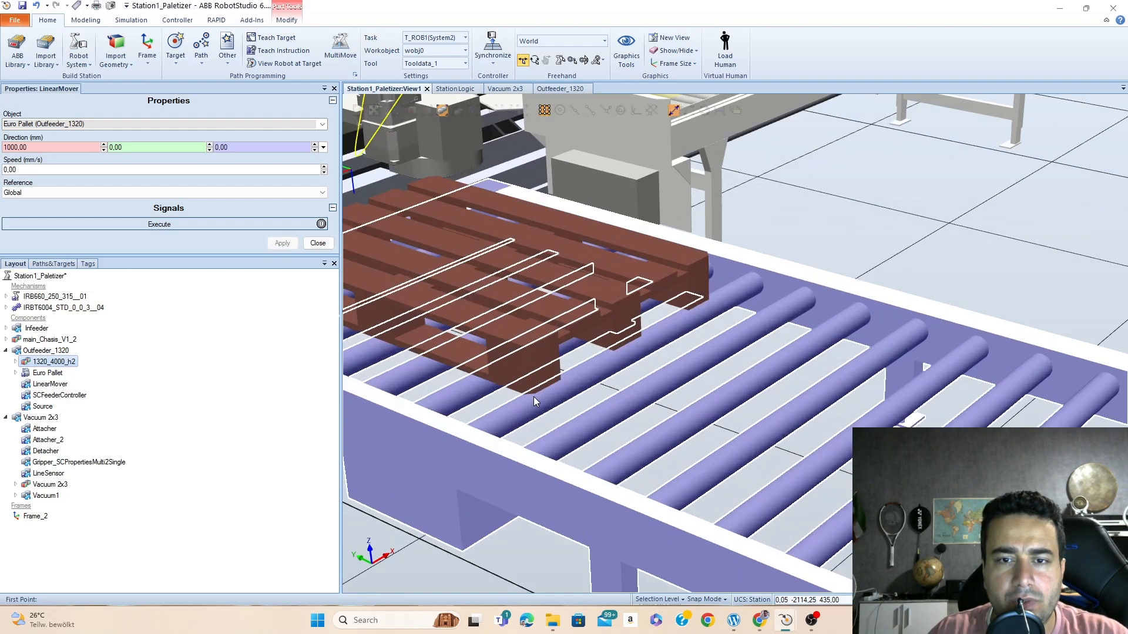
{"action": "left_click", "coordinate": [536, 393]}
{"action": "scroll", "coordinate": [537, 392], "scroll_direction": "down", "scroll_amount": 6}
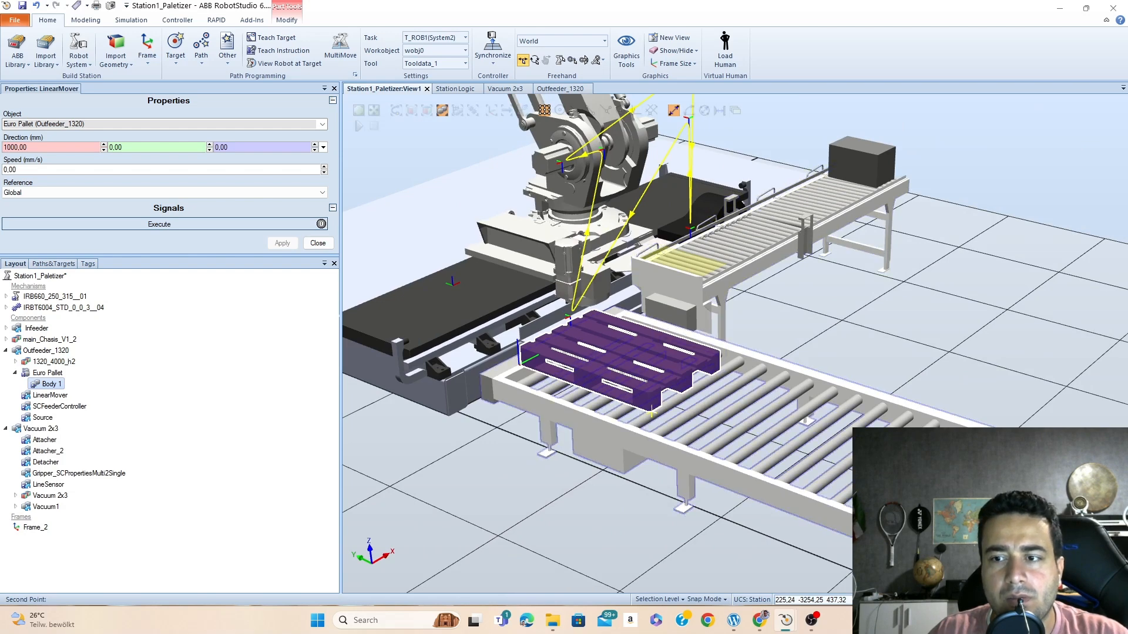
{"action": "left_click", "coordinate": [1097, 471]}
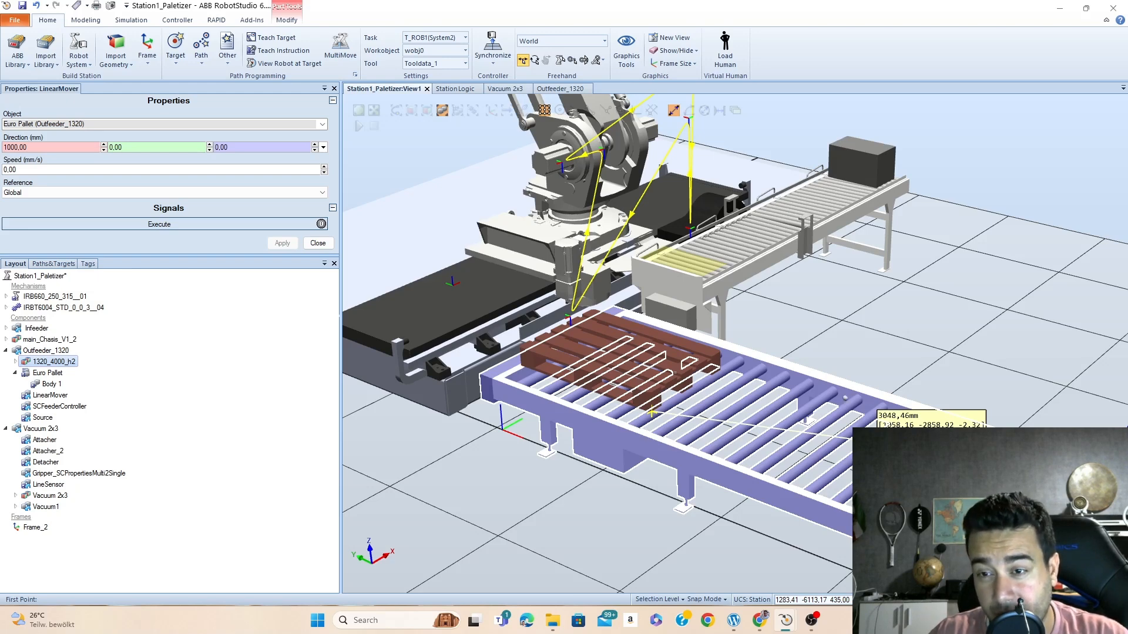
Set the LinearMover's Direction to 0, -2858, 0 mm and its Speed to 500 mm/s, and apply the changes
{"action": "left_click", "coordinate": [27, 148]}
{"action": "key", "text": "BackSpace"}
{"action": "key", "text": "BackSpace"}
{"action": "key", "text": "BackSpace"}
{"action": "type", "text": "0"}
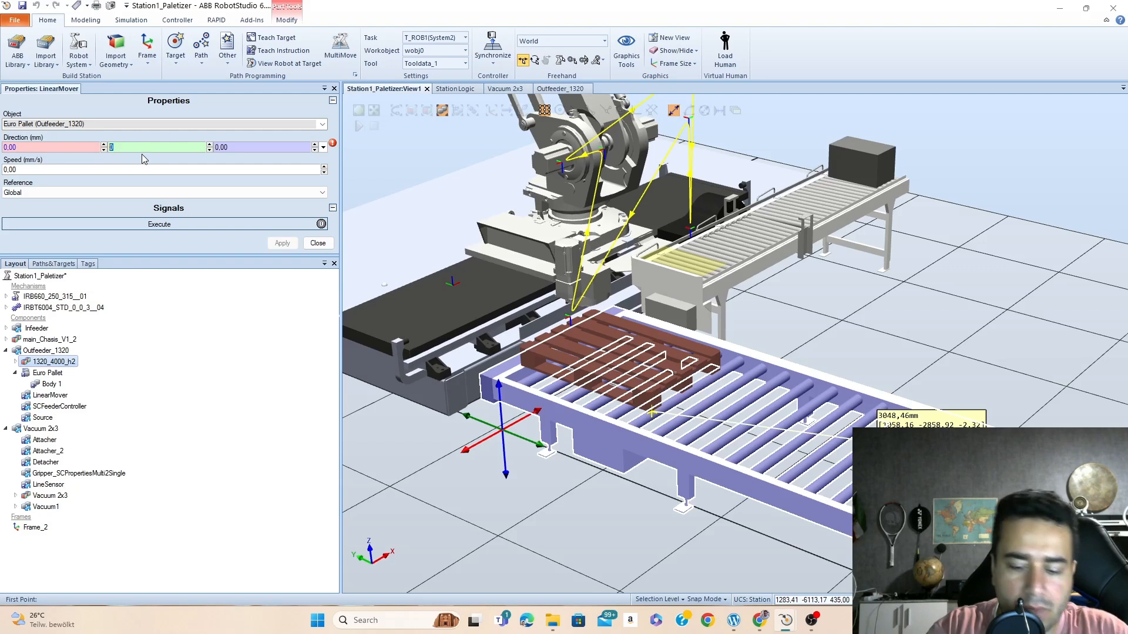
{"action": "type", "text": "-2858"}
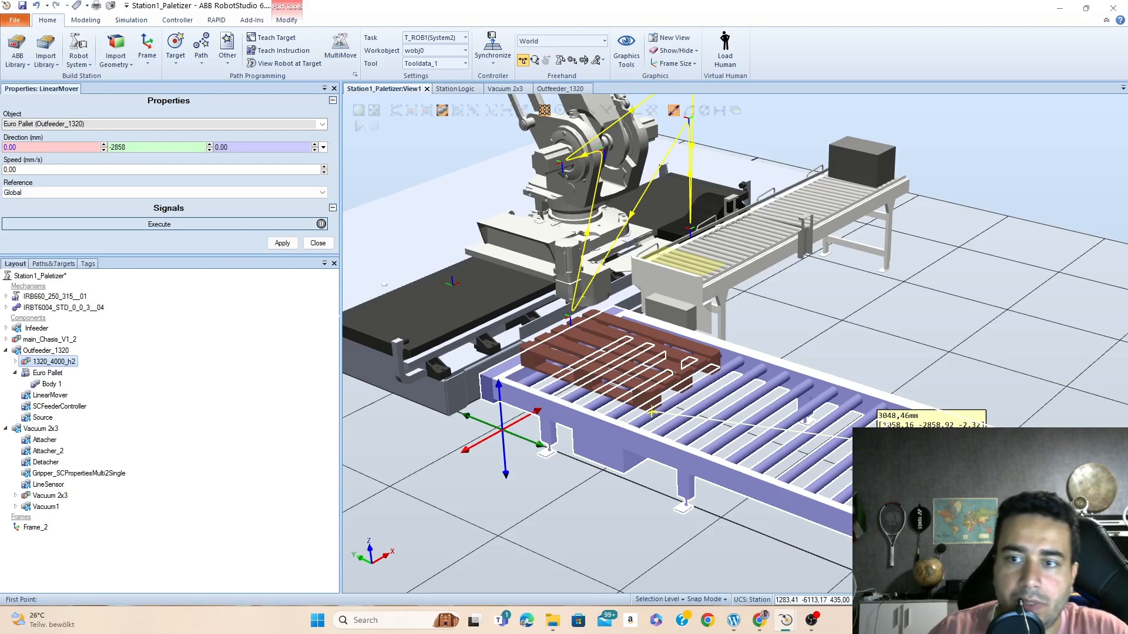
{"action": "left_click", "coordinate": [230, 147]}
{"action": "type", "text": "0"}
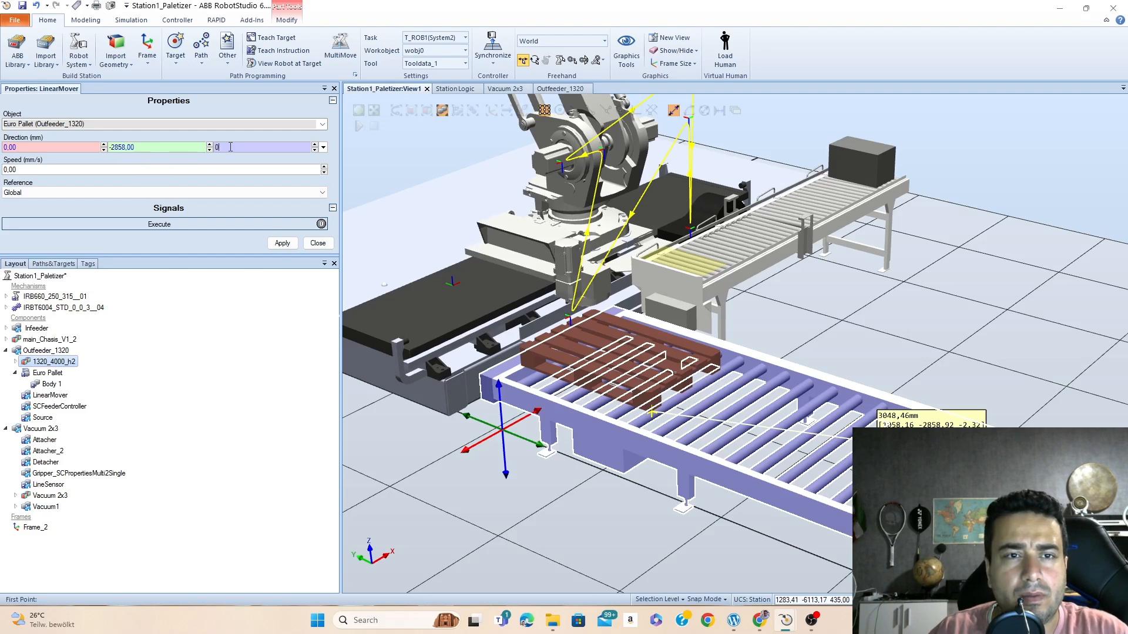
{"action": "left_click", "coordinate": [30, 171]}
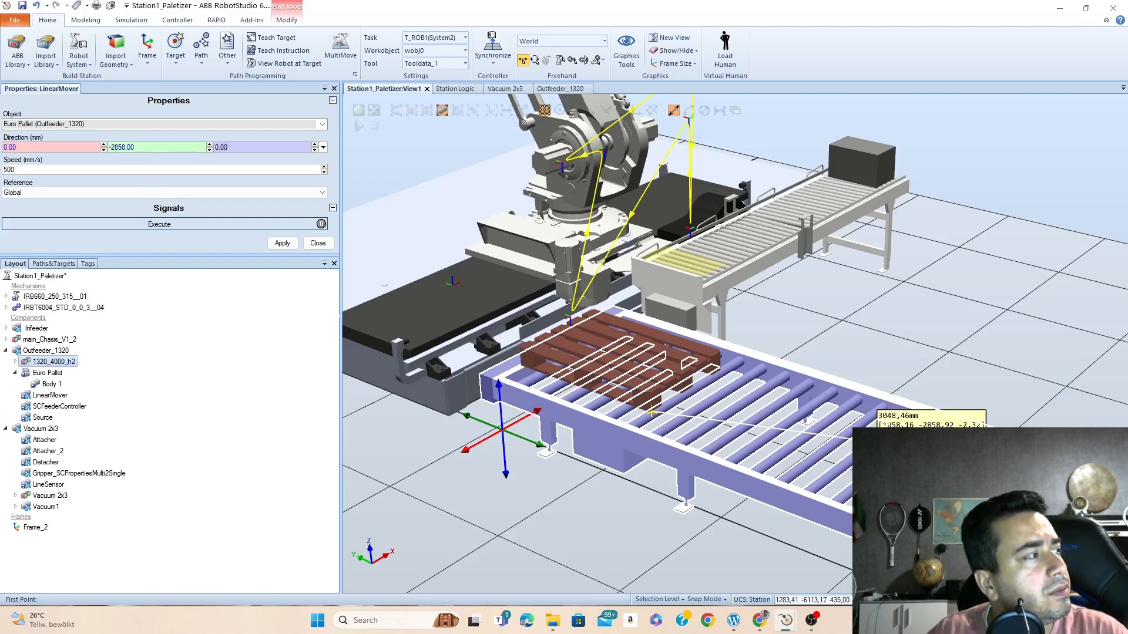
{"action": "left_click", "coordinate": [282, 243]}
Return to the Outfeeder_1320 design and move the SCFeederController block farther from the LinearMover to free space
{"action": "left_click", "coordinate": [557, 88]}
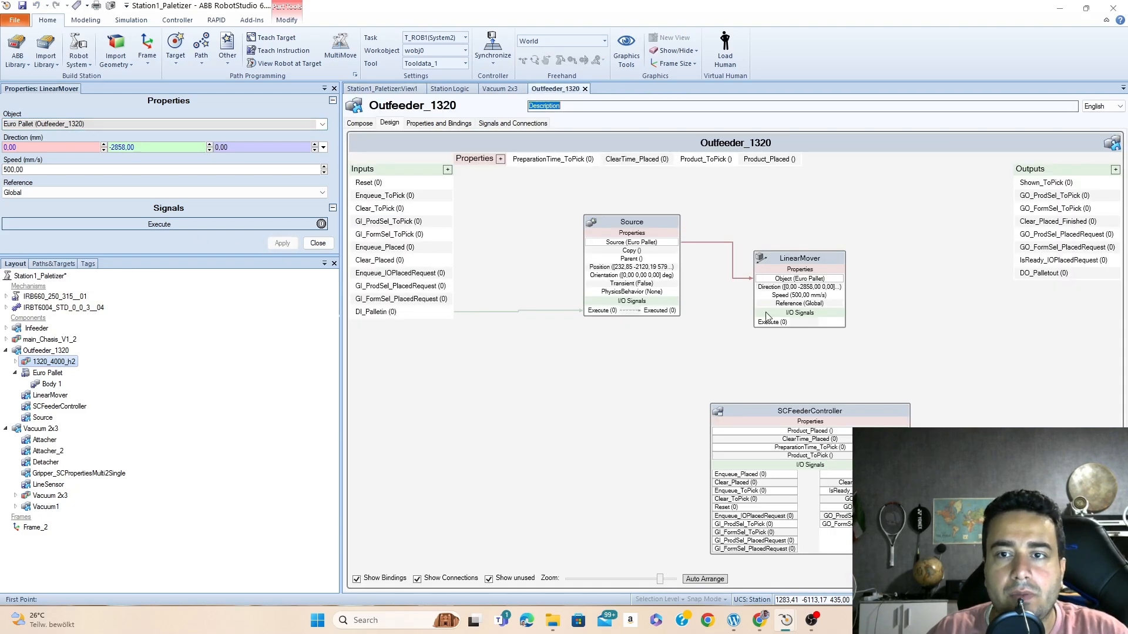
{"action": "left_click", "coordinate": [820, 264]}
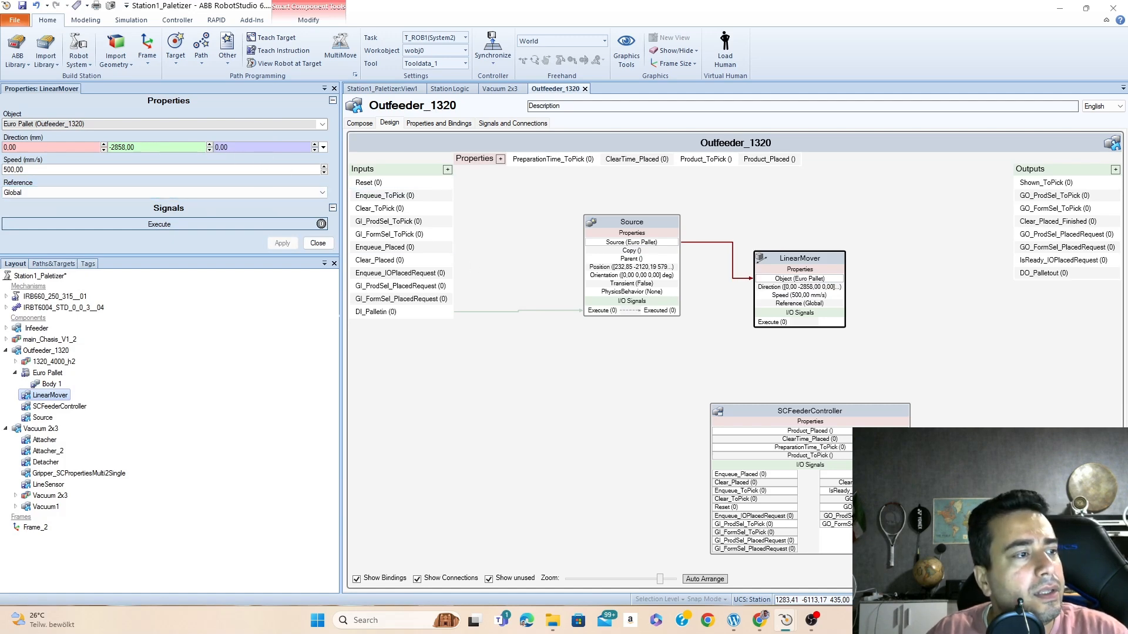
{"action": "left_click_drag", "start_coordinate": [881, 410], "coordinate": [980, 412]}
{"action": "left_click", "coordinate": [580, 402]}
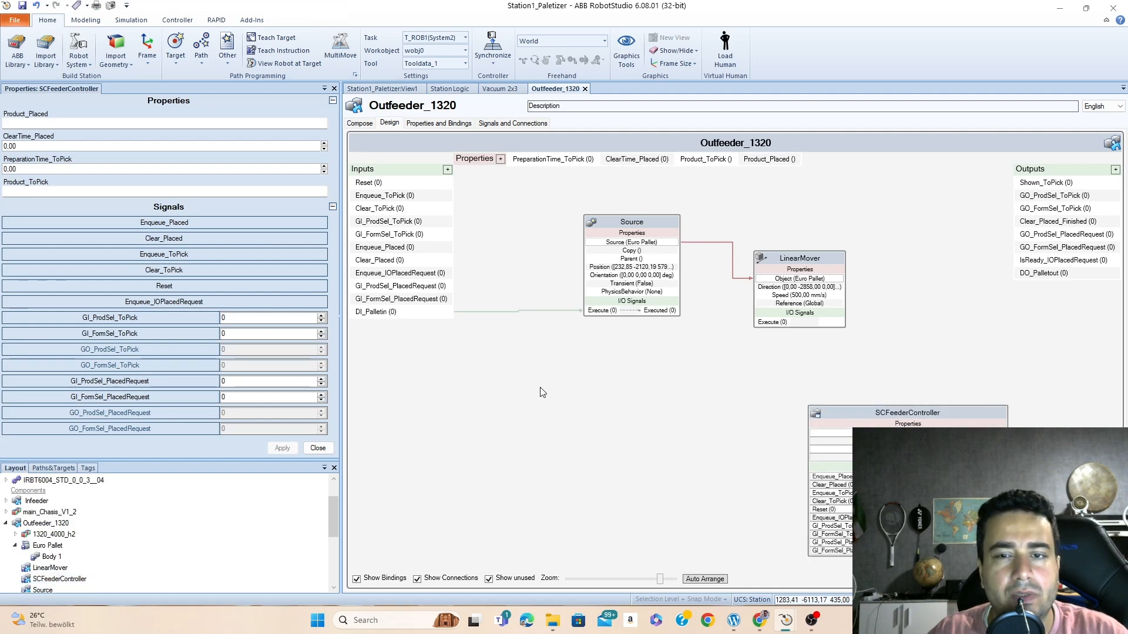
Add a LogicSRLatch below the Source, connecting the Source's Executed to its Set and its Output to the LinearMover's Execute
{"action": "right_click", "coordinate": [556, 372]}
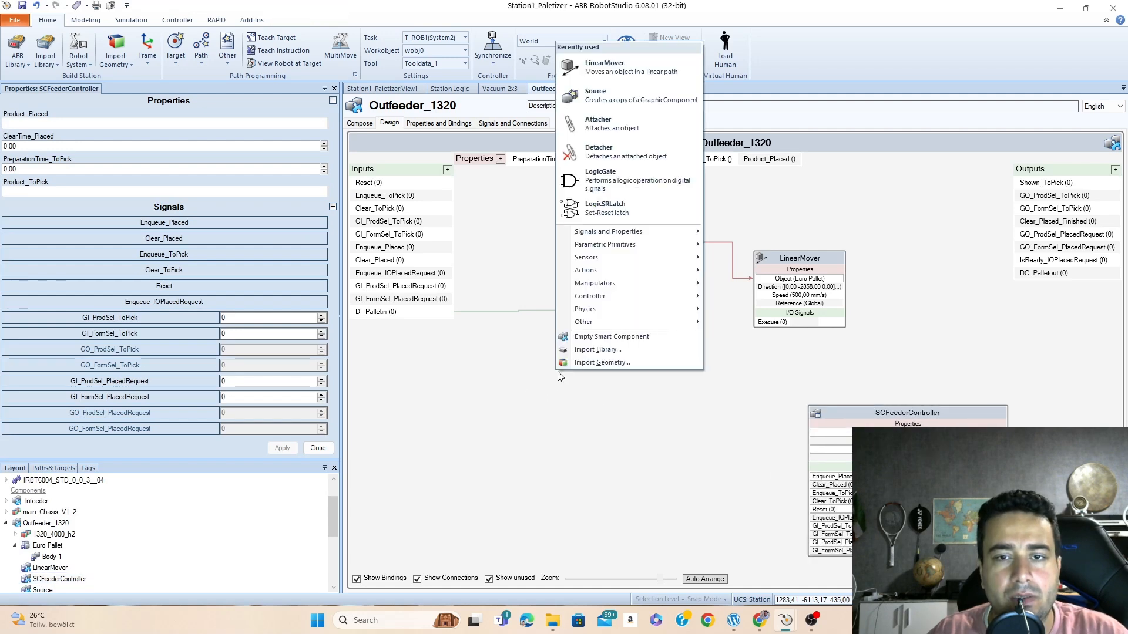
{"action": "left_click", "coordinate": [618, 217]}
{"action": "left_click_drag", "start_coordinate": [536, 186], "coordinate": [691, 372]}
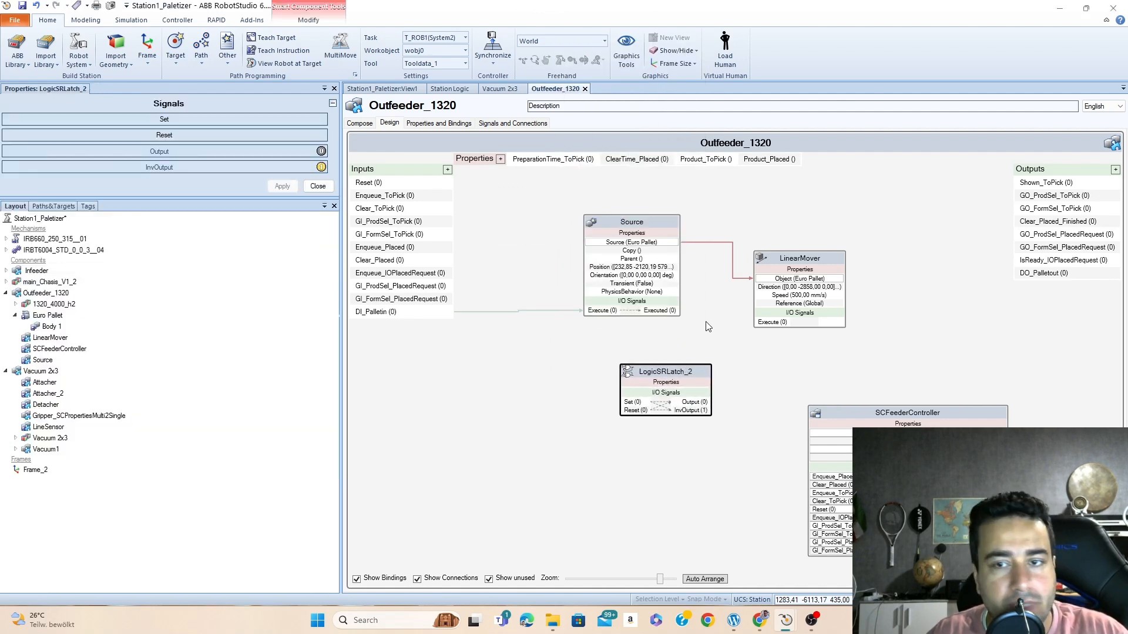
{"action": "left_click_drag", "start_coordinate": [678, 311], "coordinate": [629, 403]}
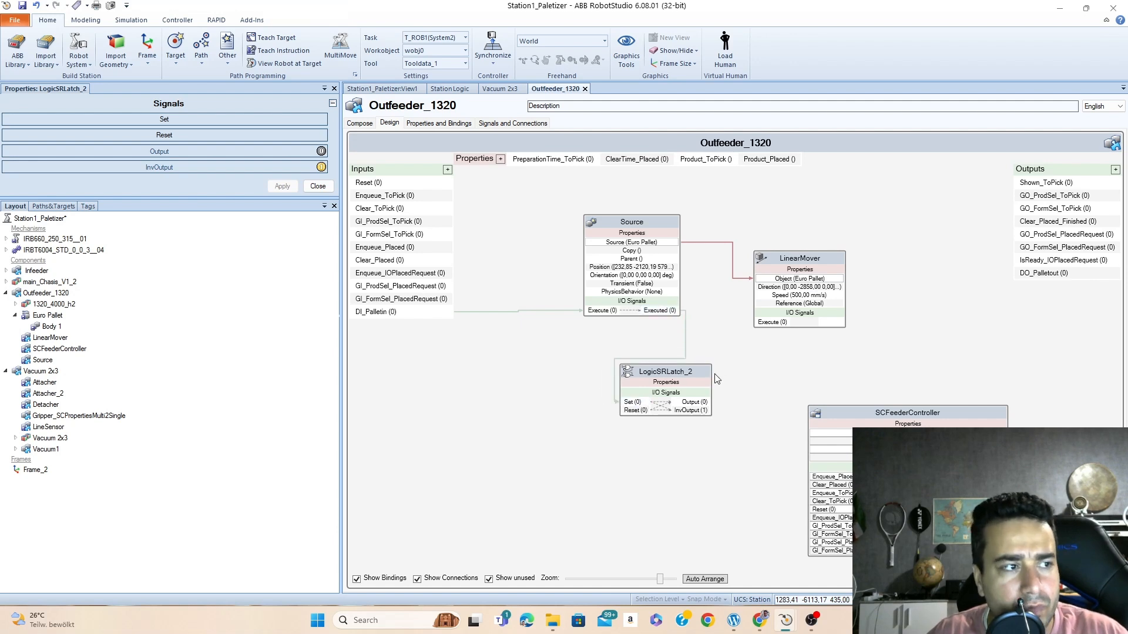
{"action": "left_click_drag", "start_coordinate": [710, 402], "coordinate": [767, 323]}
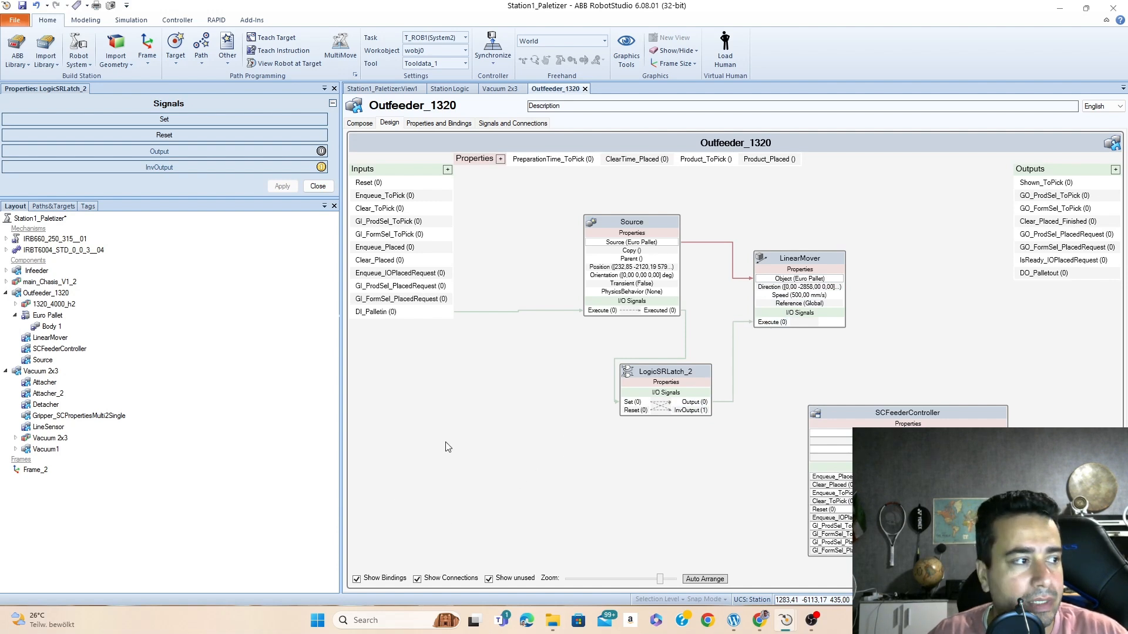
Add a PlaneSensor below the input signals and connect its SensorOut to the LogicSRLatch_2's Reset
{"action": "right_click", "coordinate": [467, 442]}
{"action": "mouse_move", "coordinate": [555, 320]}
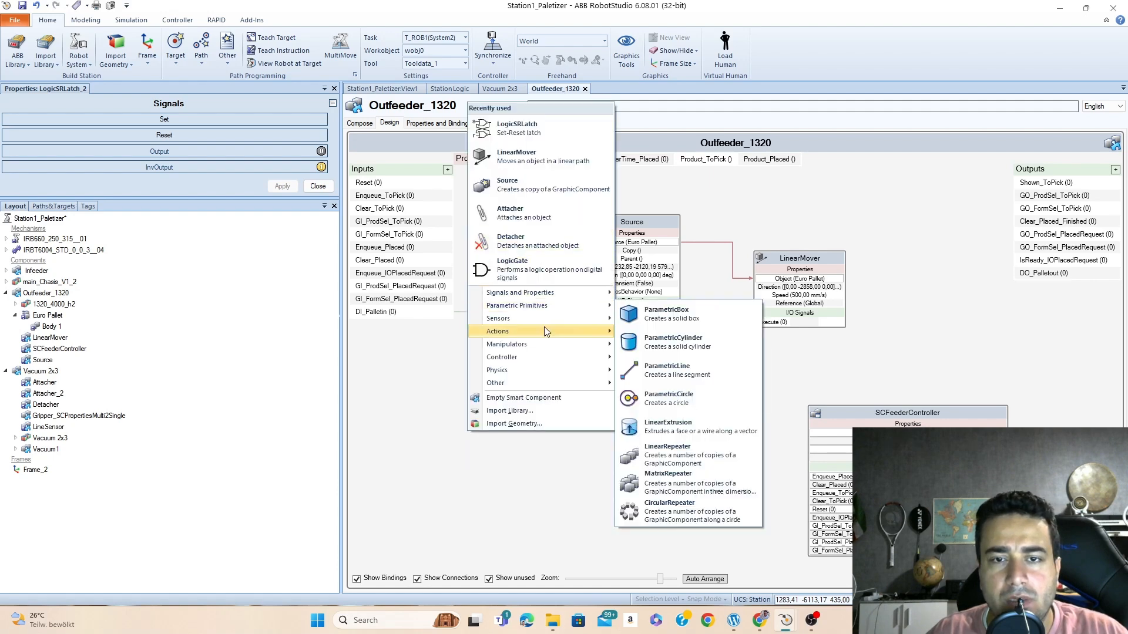
{"action": "left_click", "coordinate": [689, 379]}
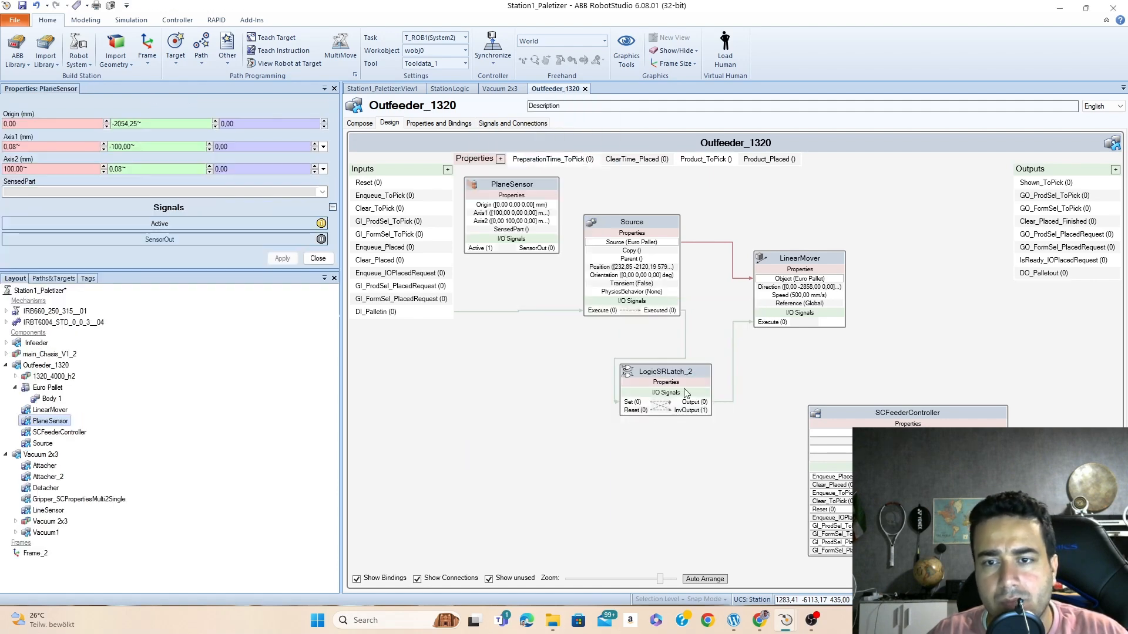
{"action": "left_click_drag", "start_coordinate": [534, 200], "coordinate": [528, 461]}
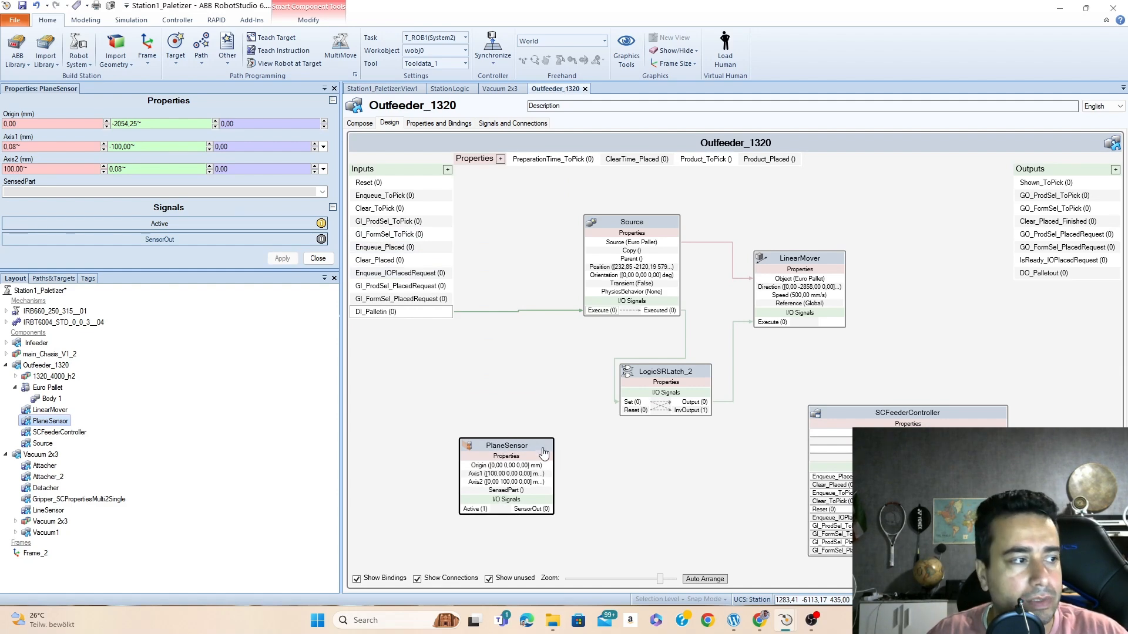
{"action": "left_click_drag", "start_coordinate": [545, 509], "coordinate": [632, 414]}
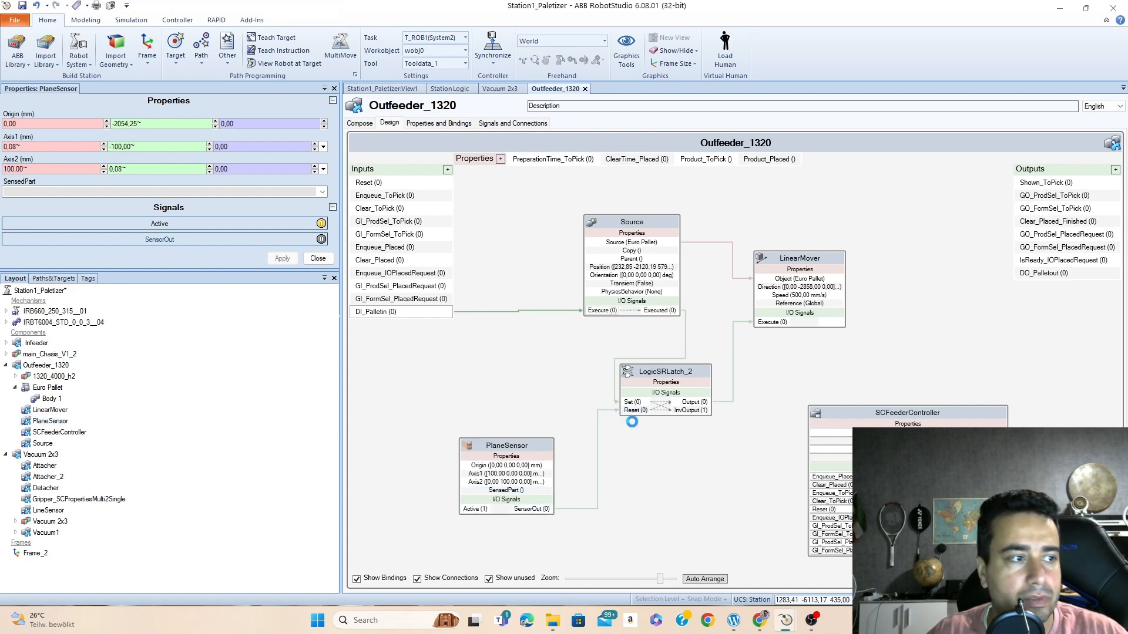
Stop measuring in the station view and set the PlaneSensor's origin to the outfeeder frame's far inner corner at 1283.41, -6113.17, 435.00 mm
{"action": "left_click", "coordinate": [529, 451]}
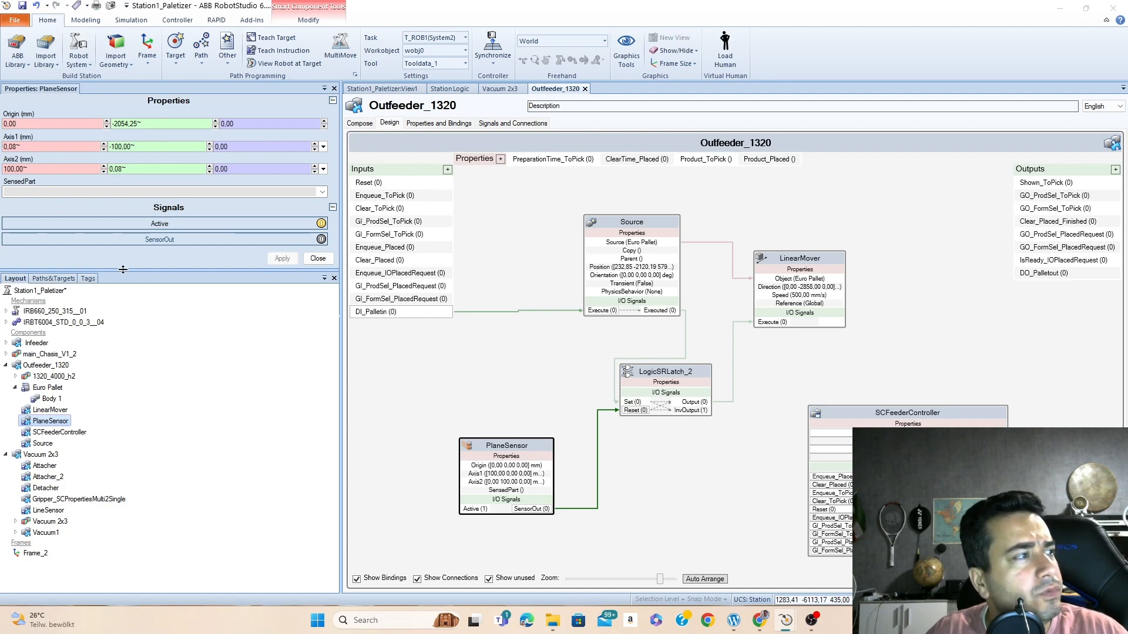
{"action": "left_click", "coordinate": [383, 90]}
{"action": "scroll", "coordinate": [439, 232], "scroll_direction": "up", "scroll_amount": 5}
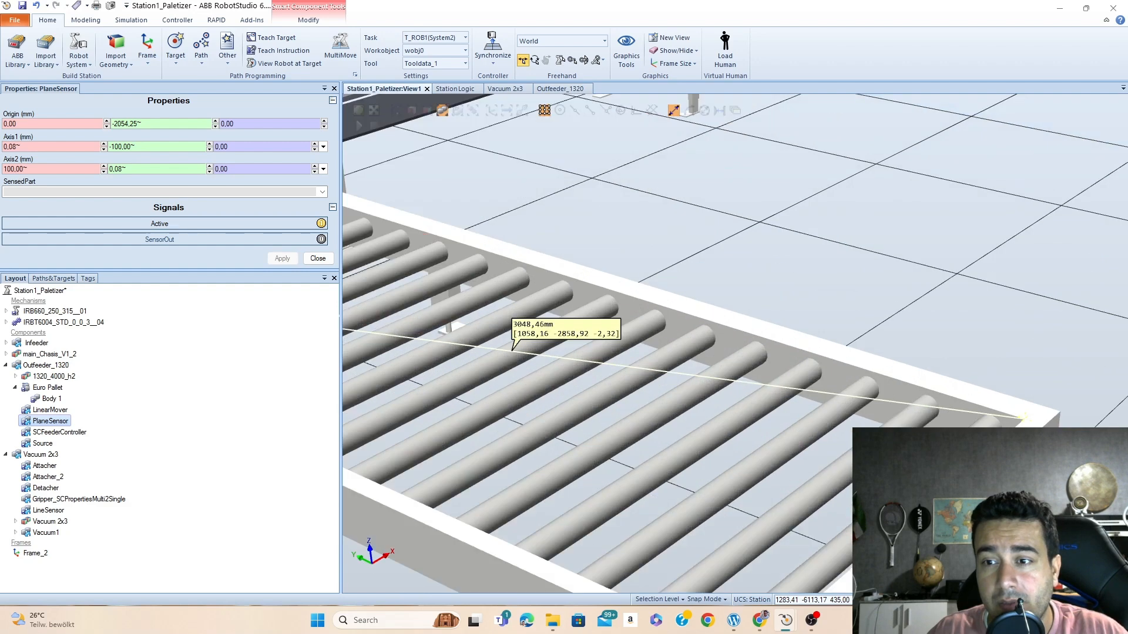
{"action": "left_click", "coordinate": [674, 111]}
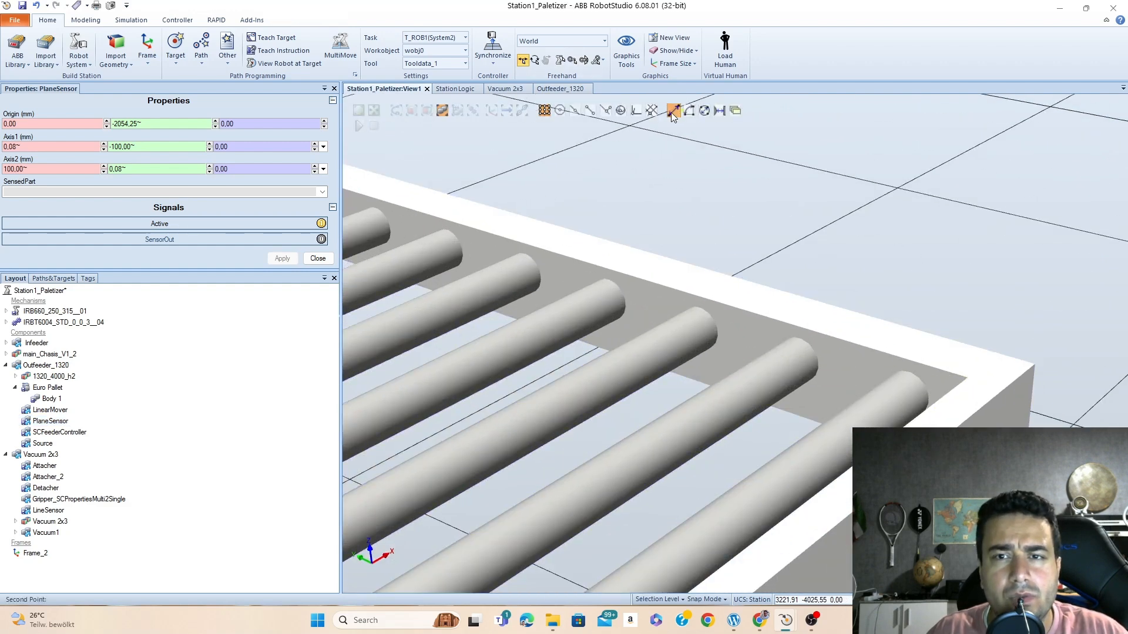
{"action": "left_click", "coordinate": [674, 112]}
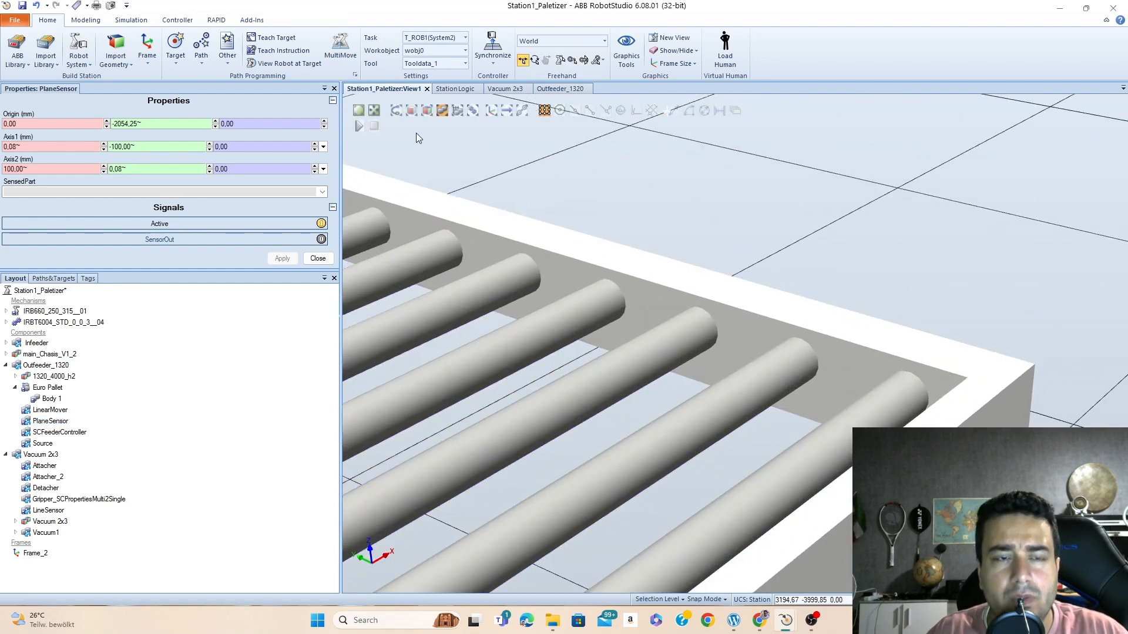
{"action": "left_click", "coordinate": [17, 124]}
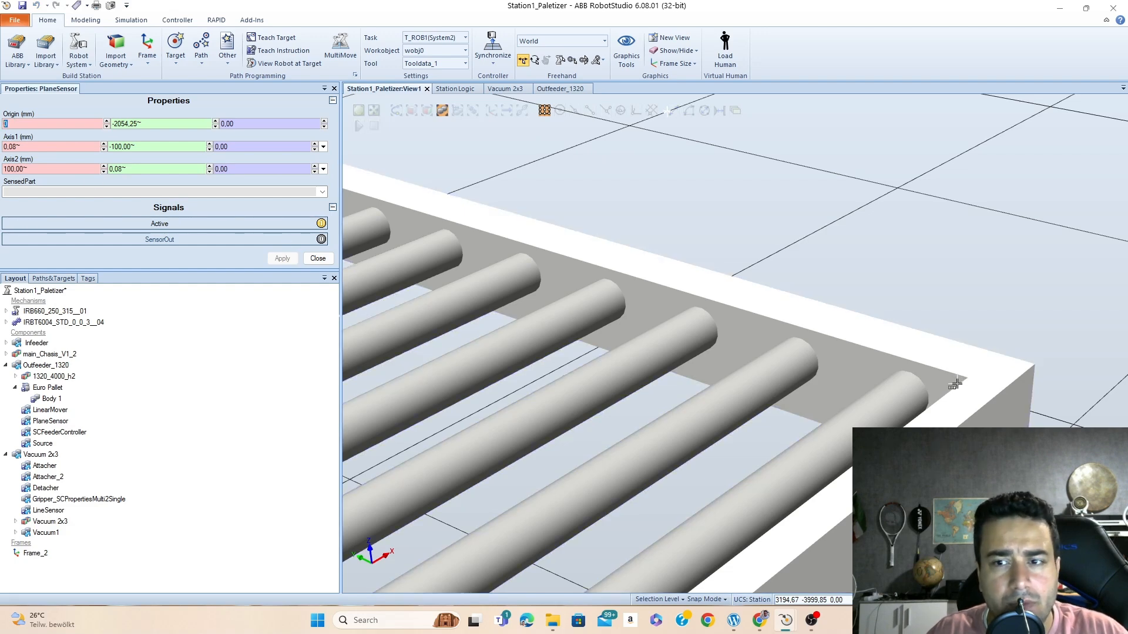
{"action": "left_click", "coordinate": [962, 380]}
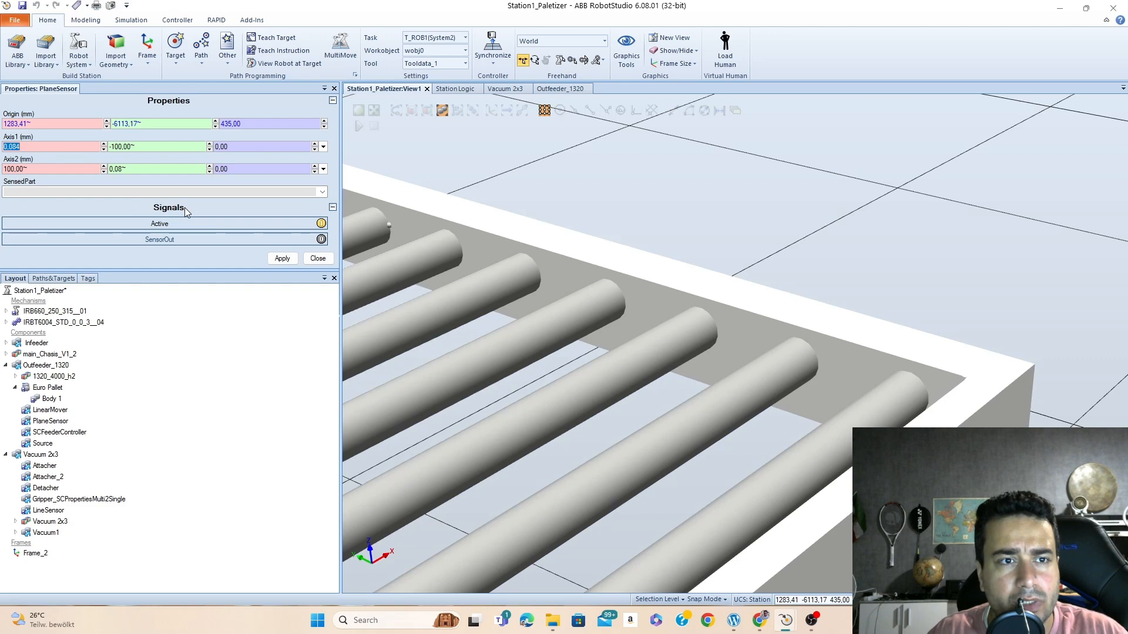
Set the PlaneSensor's Axis1 to 300 mm in X and 0 in Y
{"action": "double_click", "coordinate": [26, 148]}
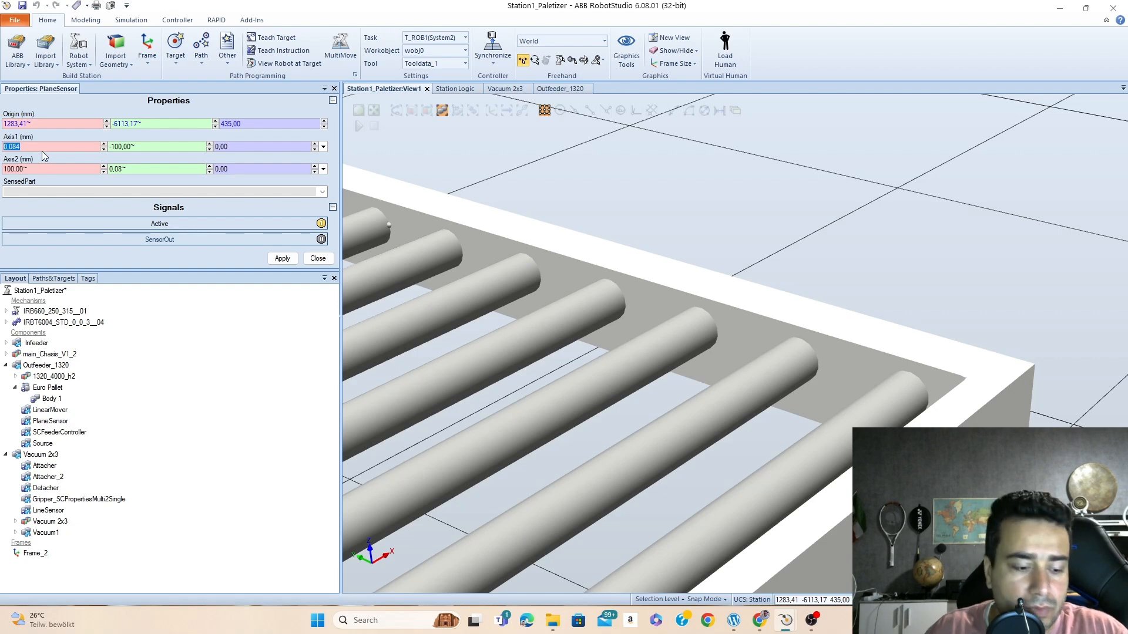
{"action": "type", "text": "300"}
{"action": "key", "text": "Tab"}
{"action": "key", "text": "Return"}
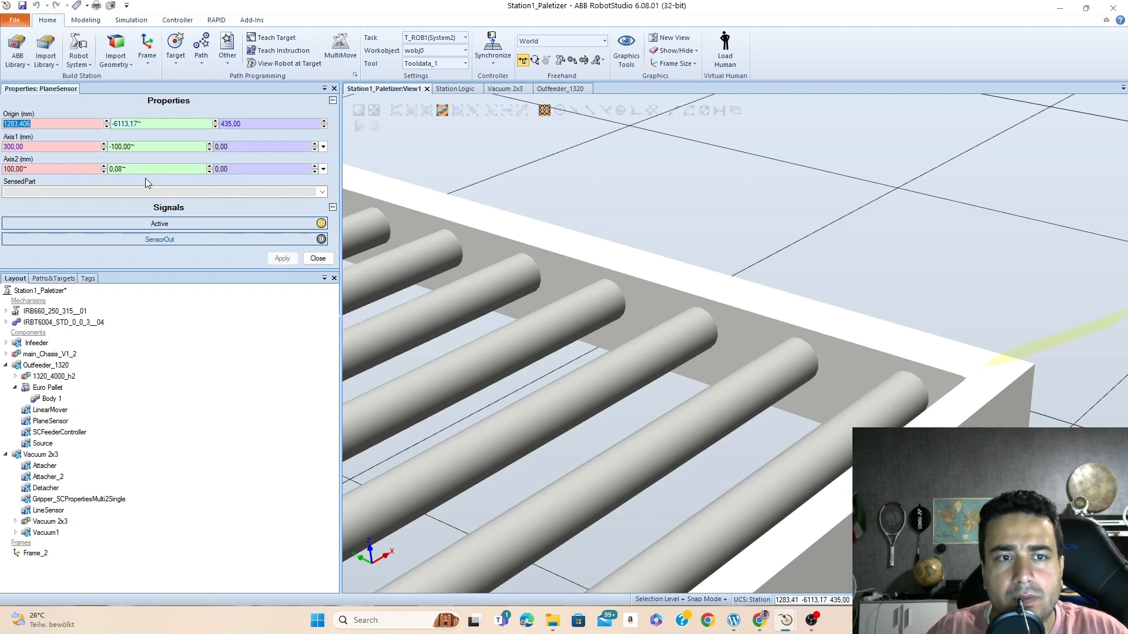
{"action": "double_click", "coordinate": [150, 147]}
{"action": "type", "text": "0"}
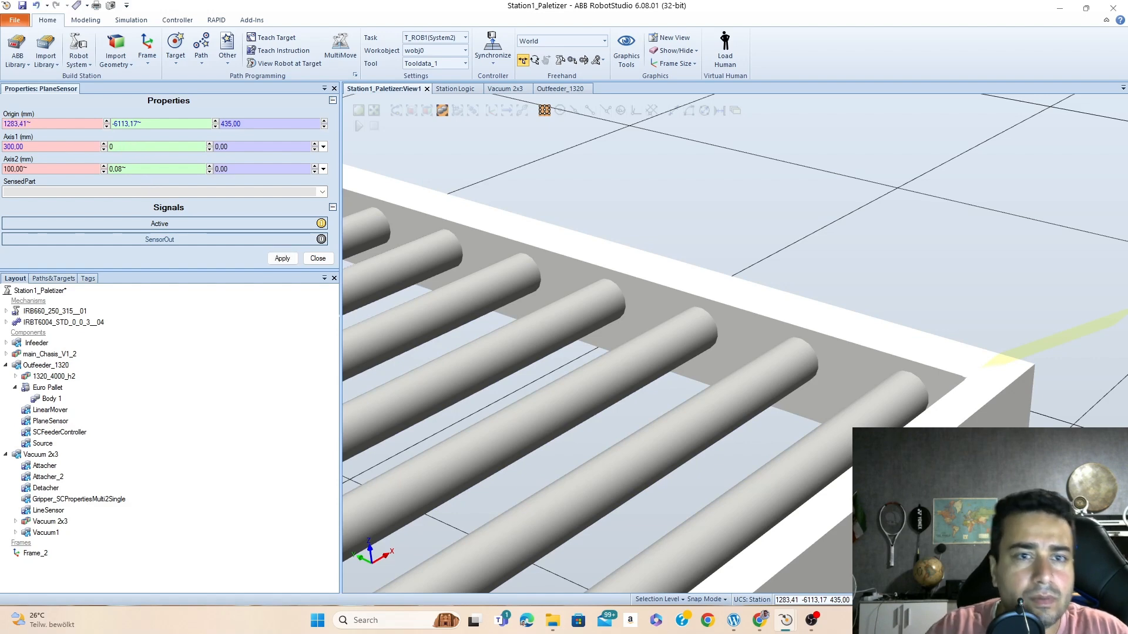
Set the PlaneSensor's Axis2 to 400 mm in X
{"action": "left_click", "coordinate": [20, 169]}
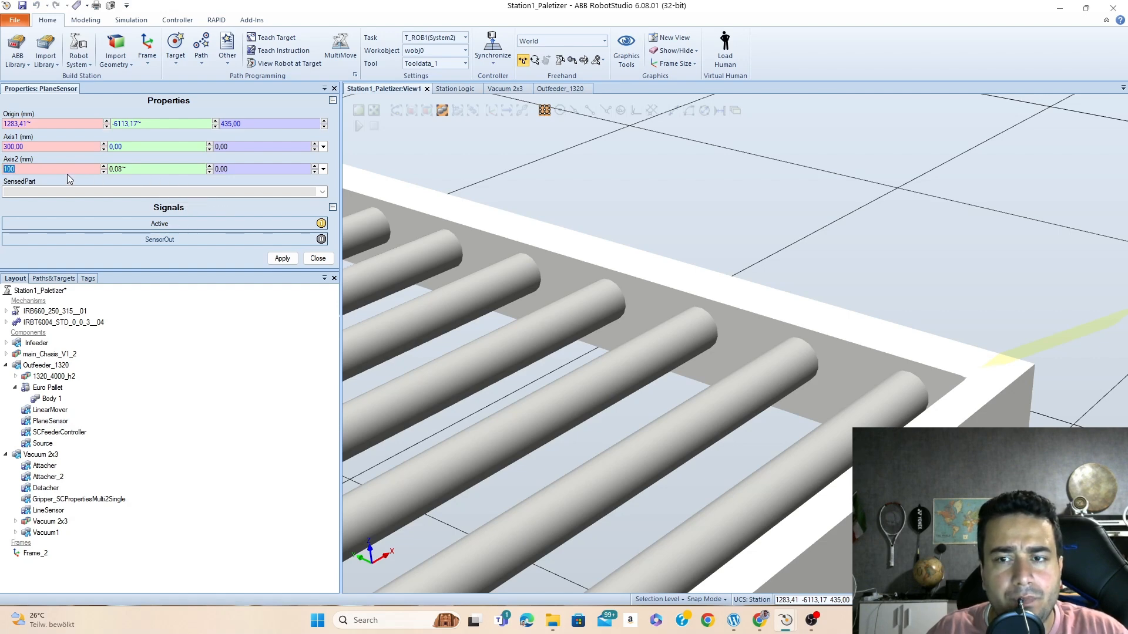
{"action": "type", "text": "400"}
{"action": "key", "text": "Return"}
{"action": "scroll", "coordinate": [798, 277], "scroll_direction": "down", "scroll_amount": 5}
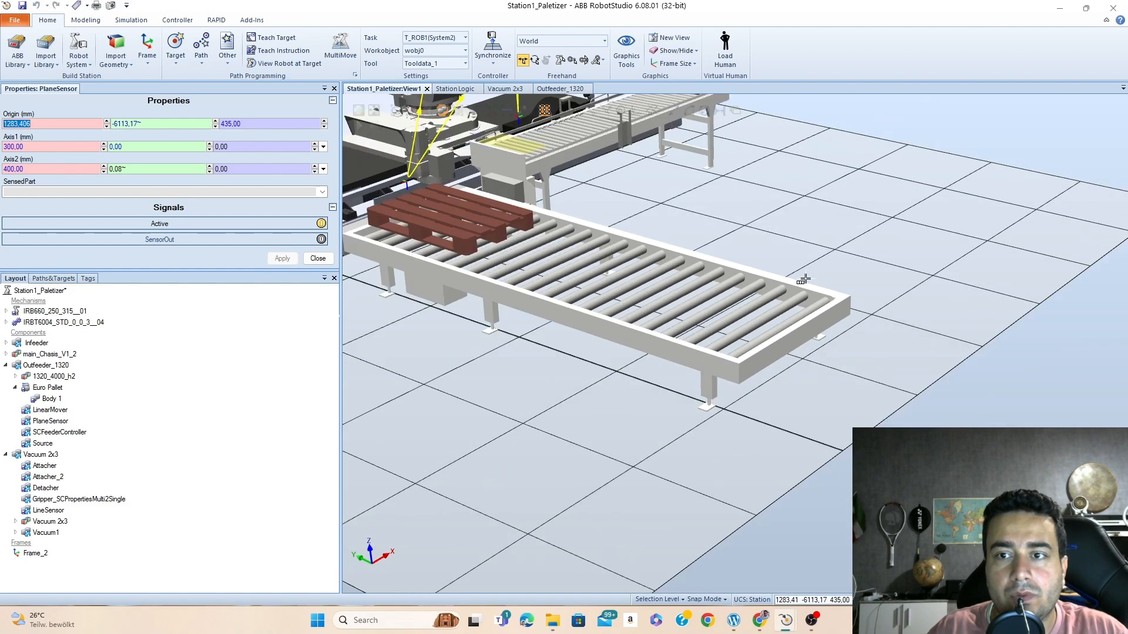
{"action": "scroll", "coordinate": [857, 276], "scroll_direction": "up", "scroll_amount": 2}
{"action": "scroll", "coordinate": [857, 276], "scroll_direction": "down", "scroll_amount": 3}
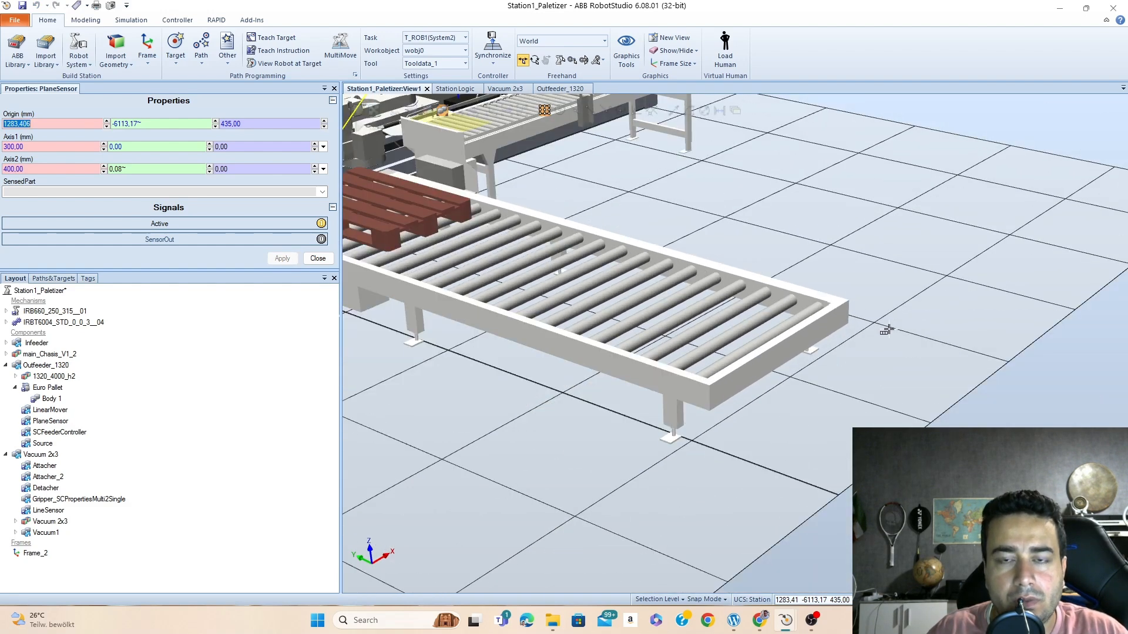
Set the PlaneSensor's Axis2 to 0 in X and 400 mm in Y
{"action": "double_click", "coordinate": [33, 167]}
{"action": "type", "text": "0"}
{"action": "left_click", "coordinate": [128, 169]}
{"action": "double_click", "coordinate": [129, 168]}
{"action": "type", "text": "4"}
{"action": "left_click", "coordinate": [149, 170]}
{"action": "scroll", "coordinate": [804, 330], "scroll_direction": "down", "scroll_amount": 1}
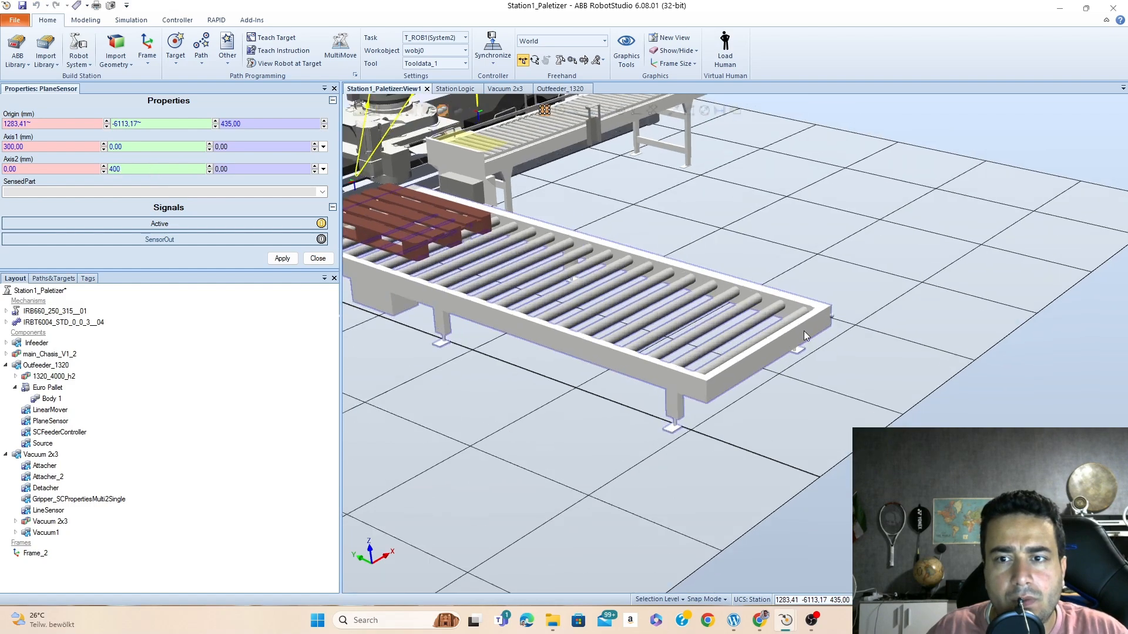
{"action": "scroll", "coordinate": [804, 329], "scroll_direction": "up", "scroll_amount": 3}
{"action": "scroll", "coordinate": [787, 329], "scroll_direction": "down", "scroll_amount": 1}
{"action": "left_click_drag", "start_coordinate": [785, 327], "coordinate": [714, 397], "text": "ctrl+shift"}
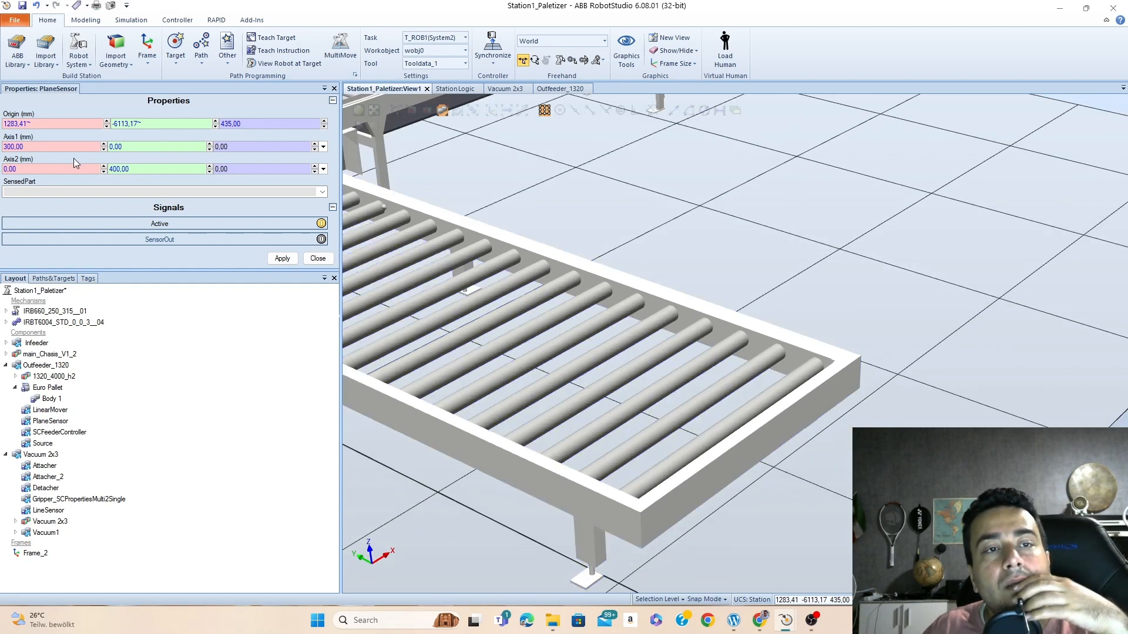
Pick the PlaneSensor's origin near the outfeeder frame's inner end corner at 1283.35, -6049.88, 386.84 mm
{"action": "left_click_drag", "start_coordinate": [38, 123], "coordinate": [4, 123]}
{"action": "key", "text": "Tab"}
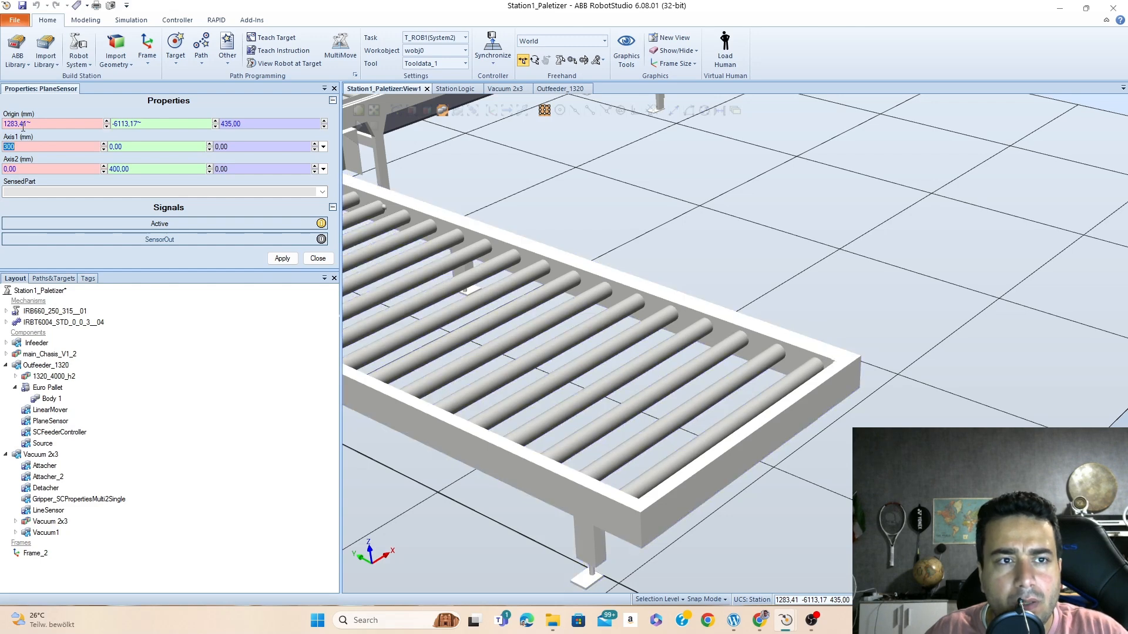
{"action": "left_click", "coordinate": [820, 367]}
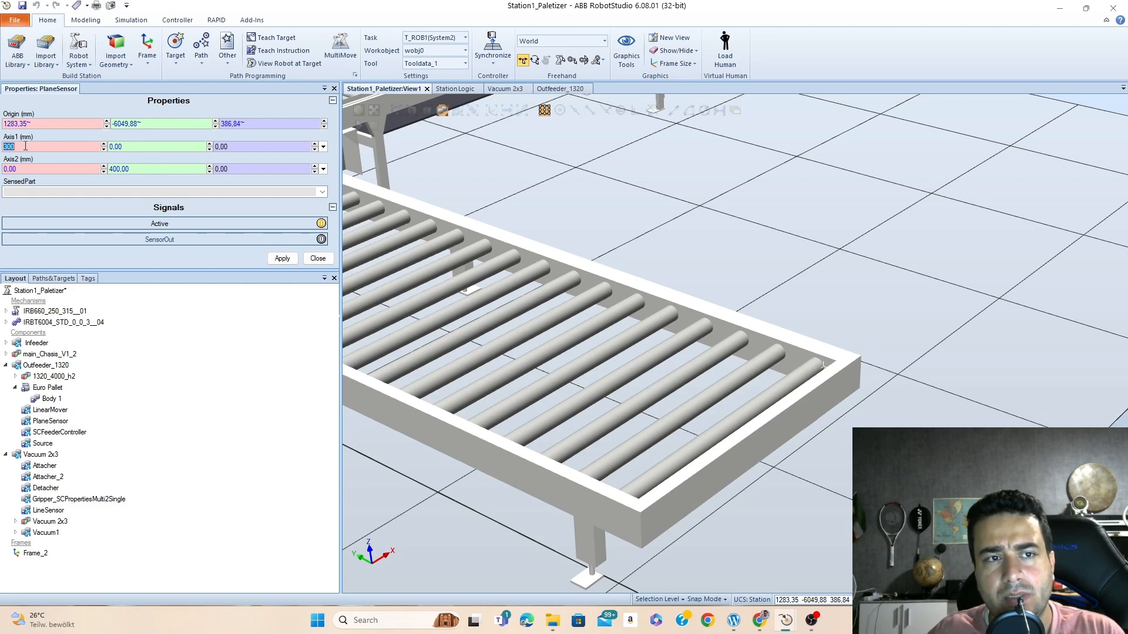
Measure the inner width of the outfeeder frame at its end, from corner to corner
{"action": "left_click", "coordinate": [674, 110]}
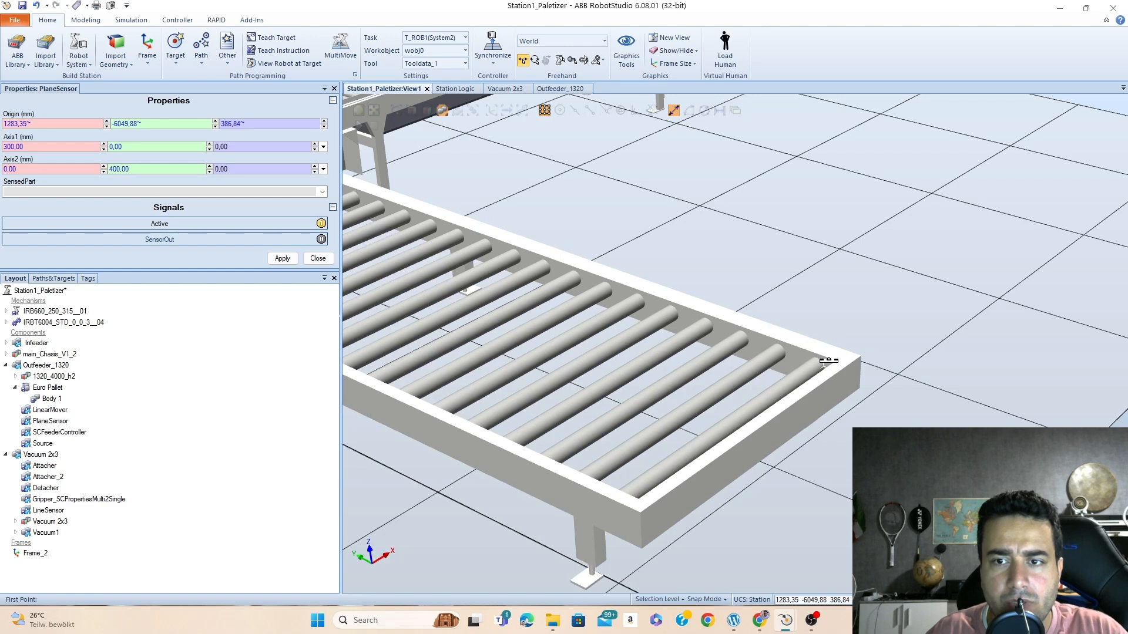
{"action": "left_click", "coordinate": [837, 364]}
{"action": "left_click", "coordinate": [643, 503]}
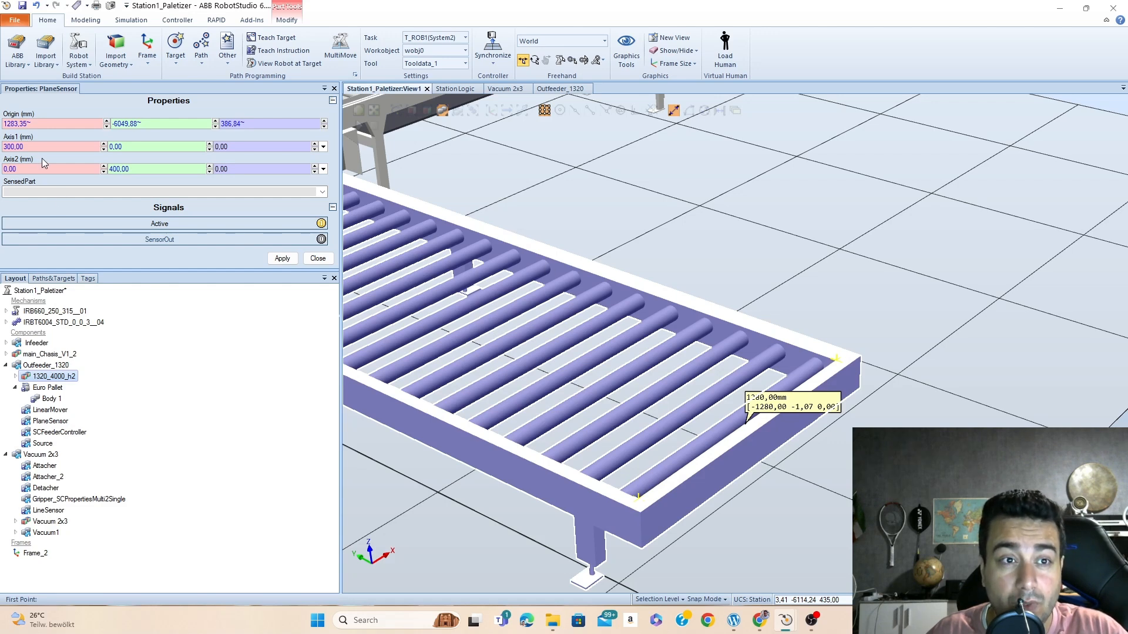
Set the PlaneSensor's Axis1 X to 1000 mm and its Axis2 X to 300 mm, and apply the values
{"action": "type", "text": "300"}
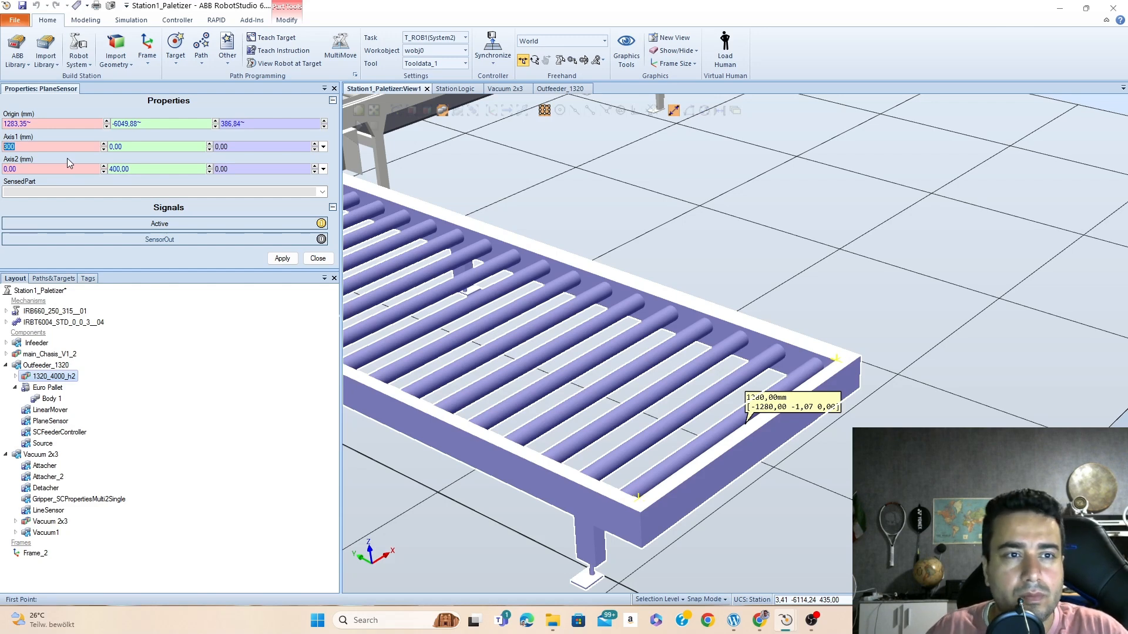
{"action": "left_click", "coordinate": [25, 146]}
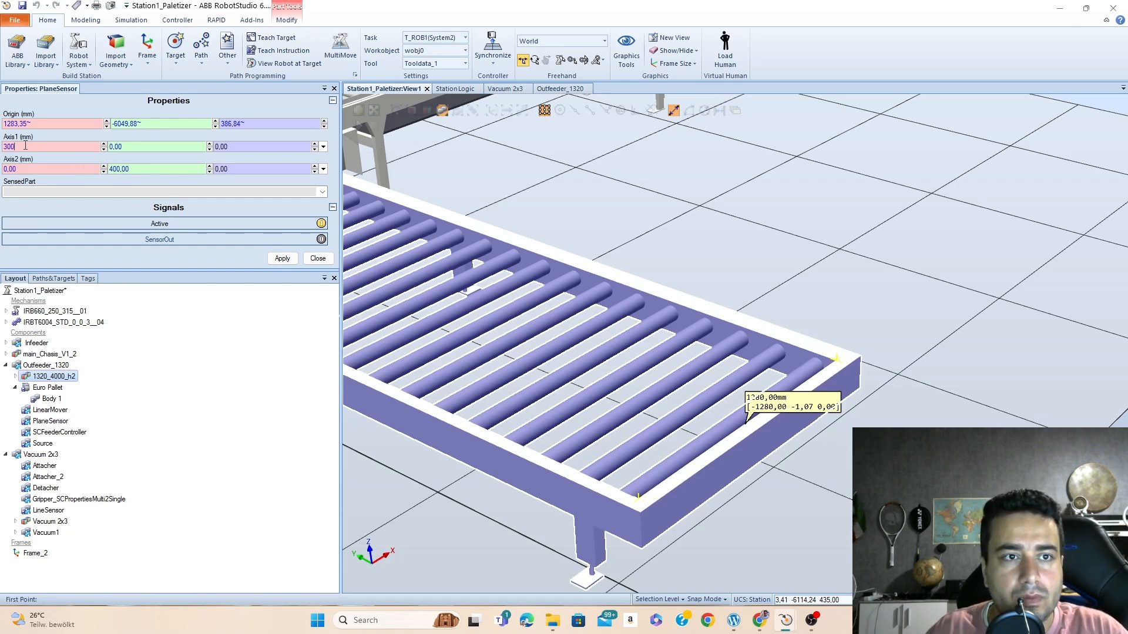
{"action": "type", "text": "1000"}
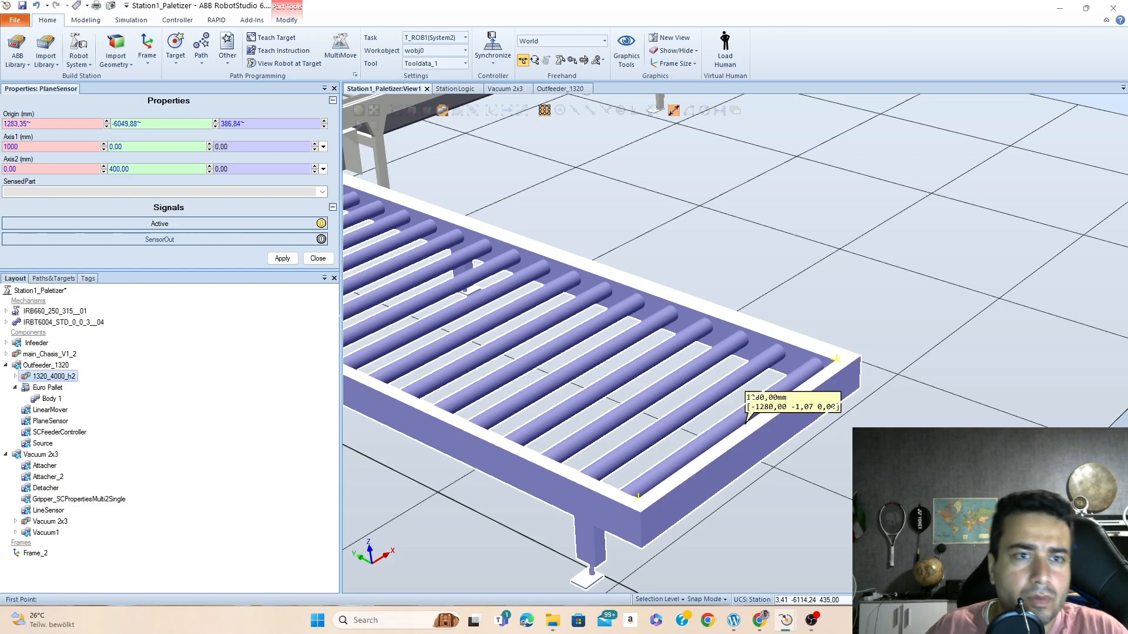
{"action": "left_click", "coordinate": [119, 168]}
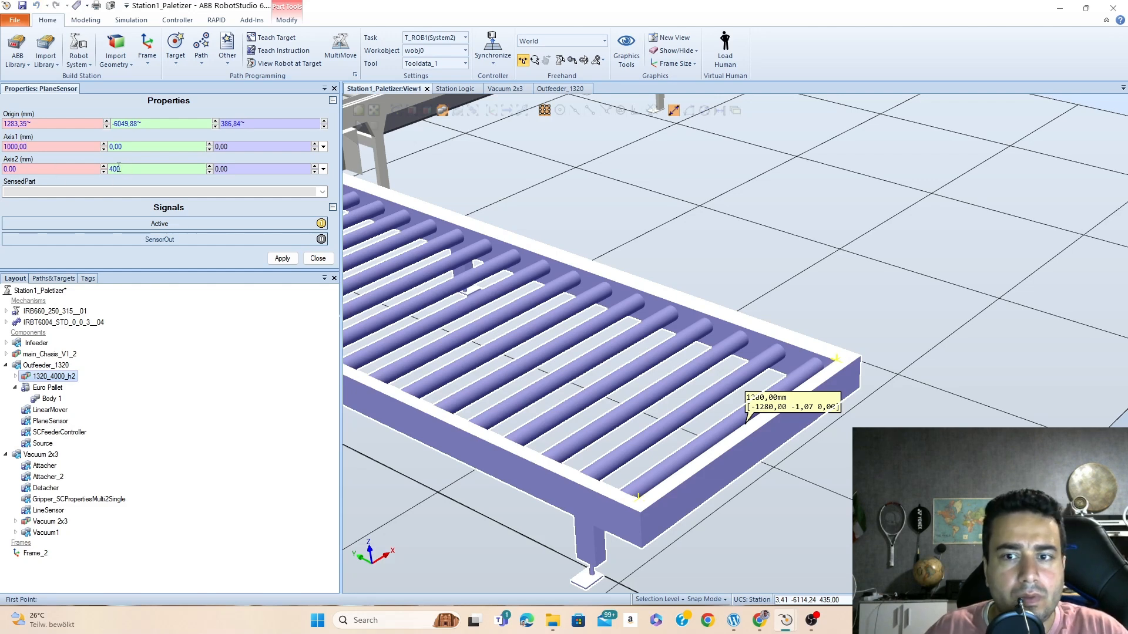
{"action": "double_click", "coordinate": [40, 170]}
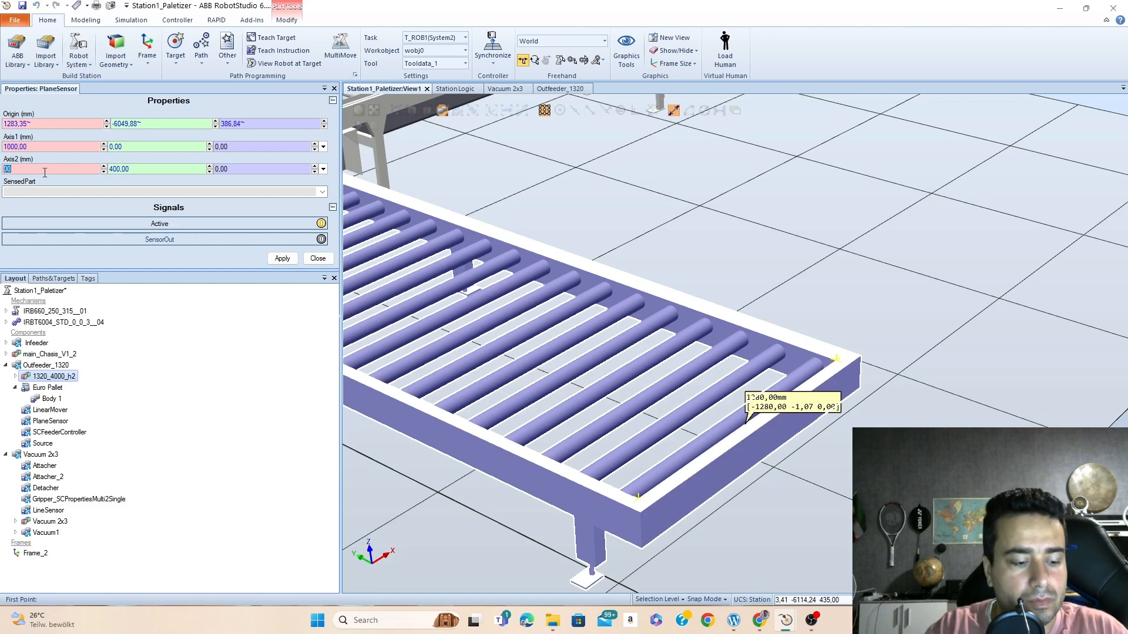
{"action": "key", "text": "Return"}
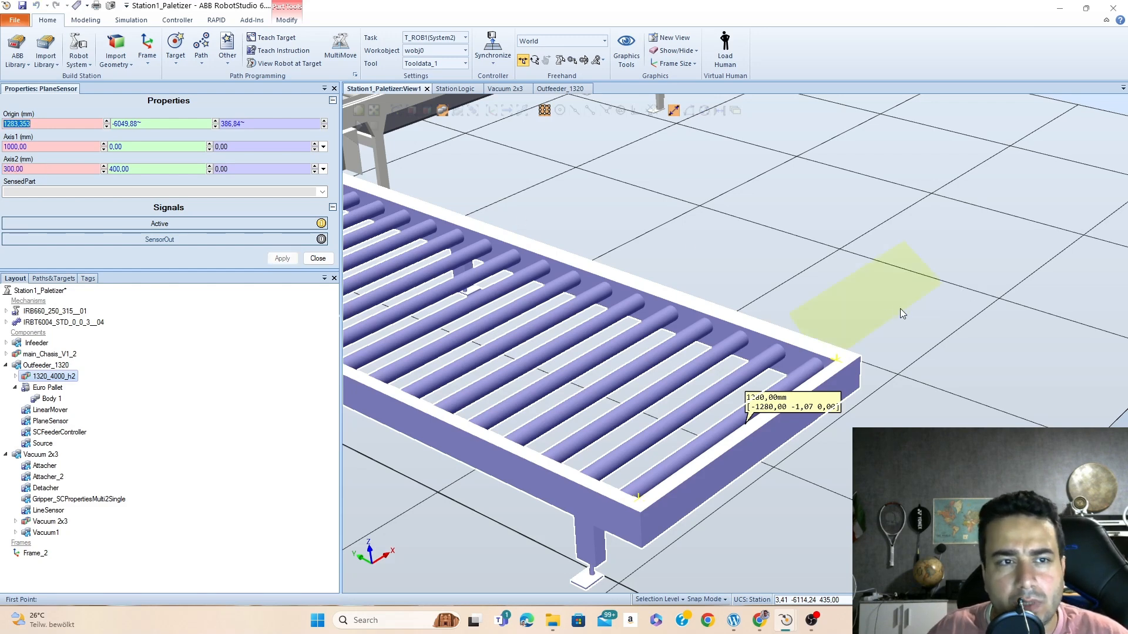
Raise the PlaneSensor to roller level by setting its origin Z to 500 mm
{"action": "left_click_drag", "start_coordinate": [940, 323], "coordinate": [722, 359], "text": "ctrl+shift"}
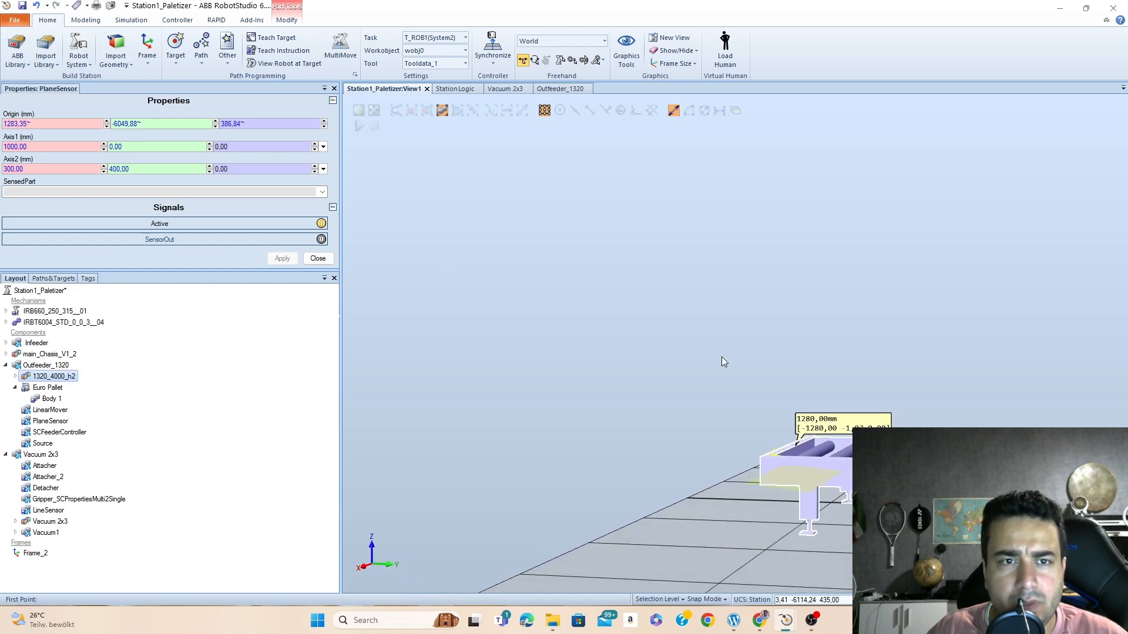
{"action": "left_click", "coordinate": [324, 121]}
{"action": "left_click", "coordinate": [324, 122]}
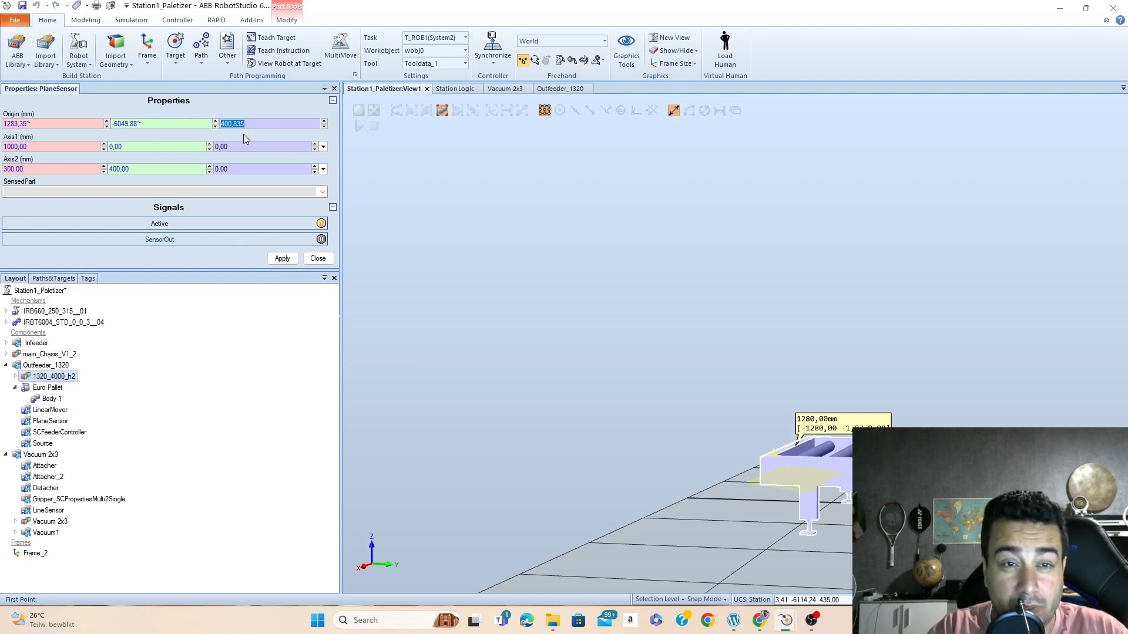
{"action": "type", "text": "500"}
{"action": "key", "text": "Return"}
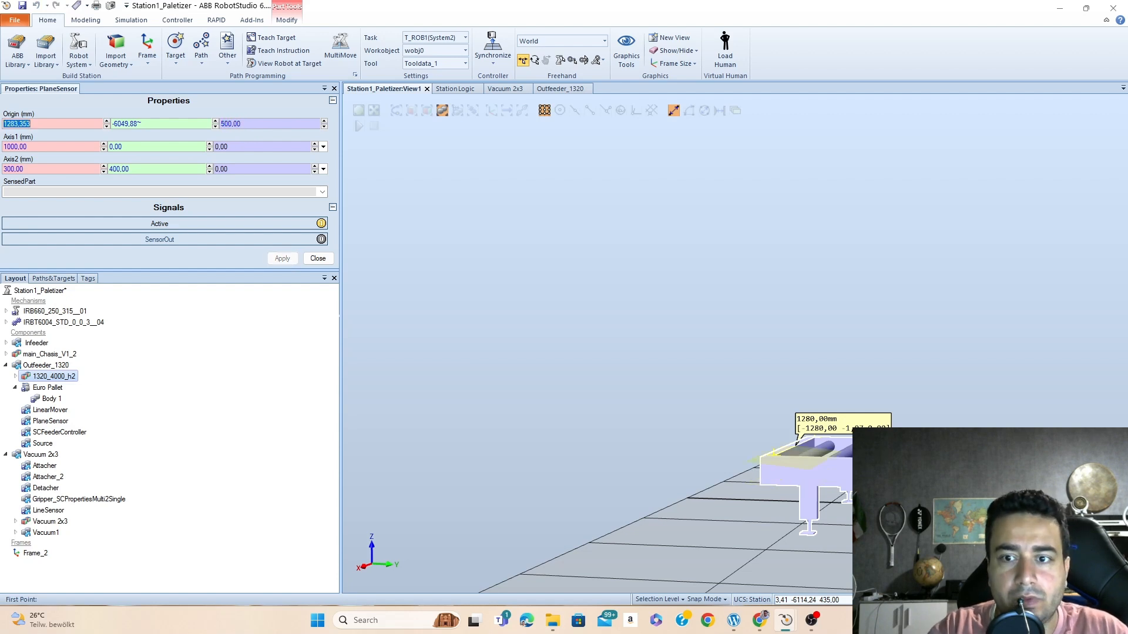
Try moving the PlaneSensor across the outfeeder with its origin X at 300 mm and at 100 mm
{"action": "mouse_move", "coordinate": [780, 382]}
{"action": "left_mouse_down", "text": "ctrl+shift"}
{"action": "mouse_move", "coordinate": [795, 372]}
{"action": "mouse_move", "coordinate": [737, 393]}
{"action": "mouse_move", "coordinate": [803, 378]}
{"action": "mouse_move", "coordinate": [766, 389]}
{"action": "left_mouse_up", "text": "ctrl+shift"}
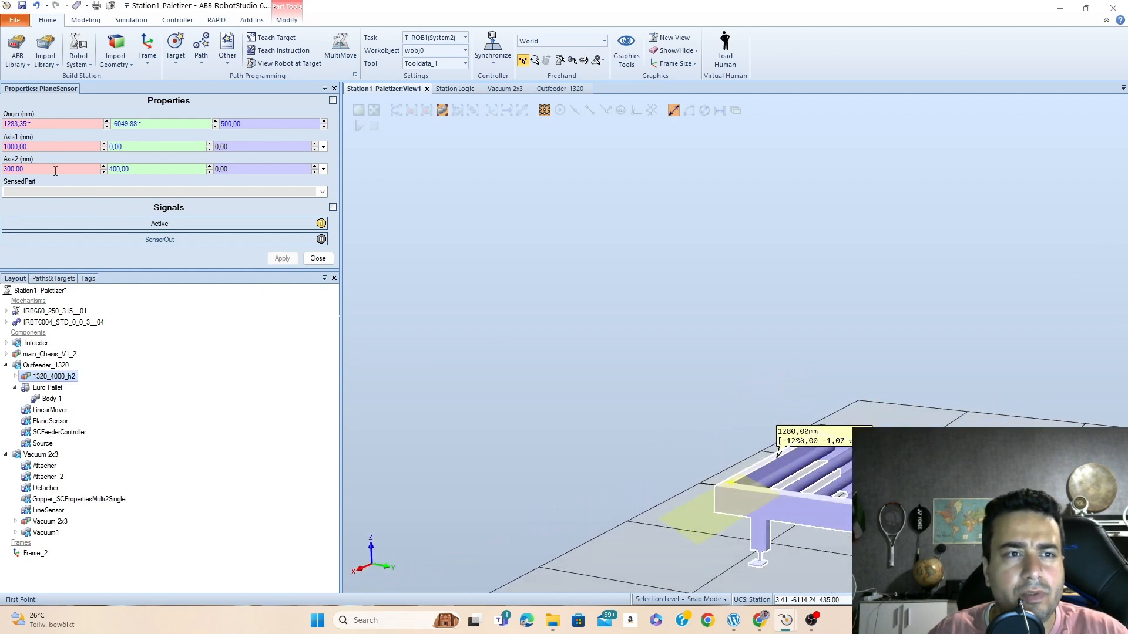
{"action": "left_click", "coordinate": [41, 124]}
{"action": "double_click", "coordinate": [50, 125]}
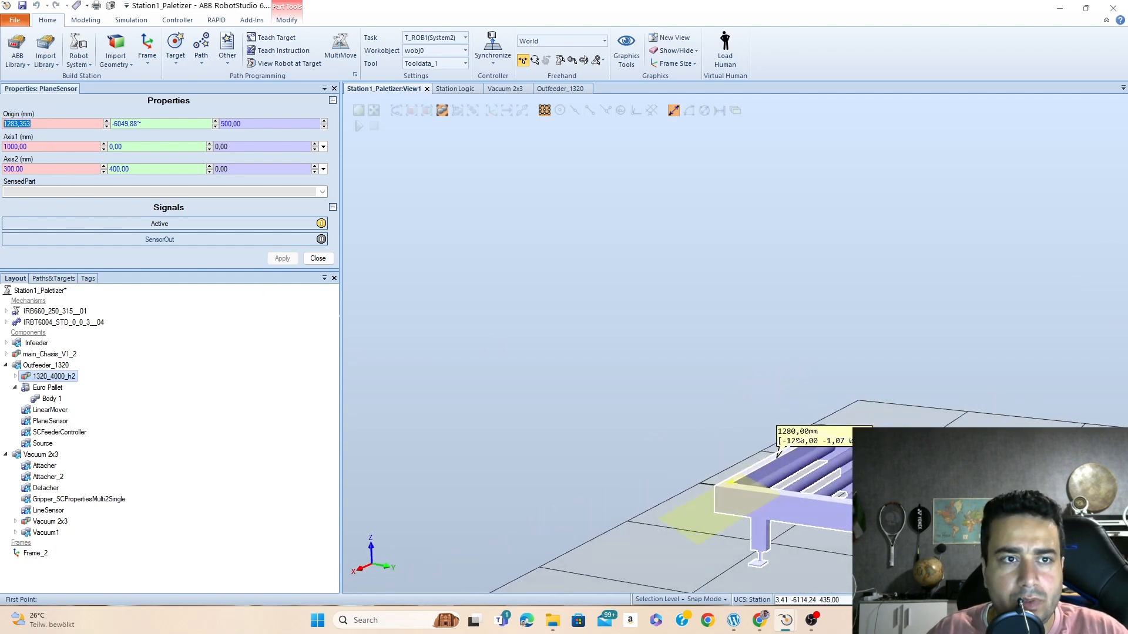
{"action": "type", "text": "300"}
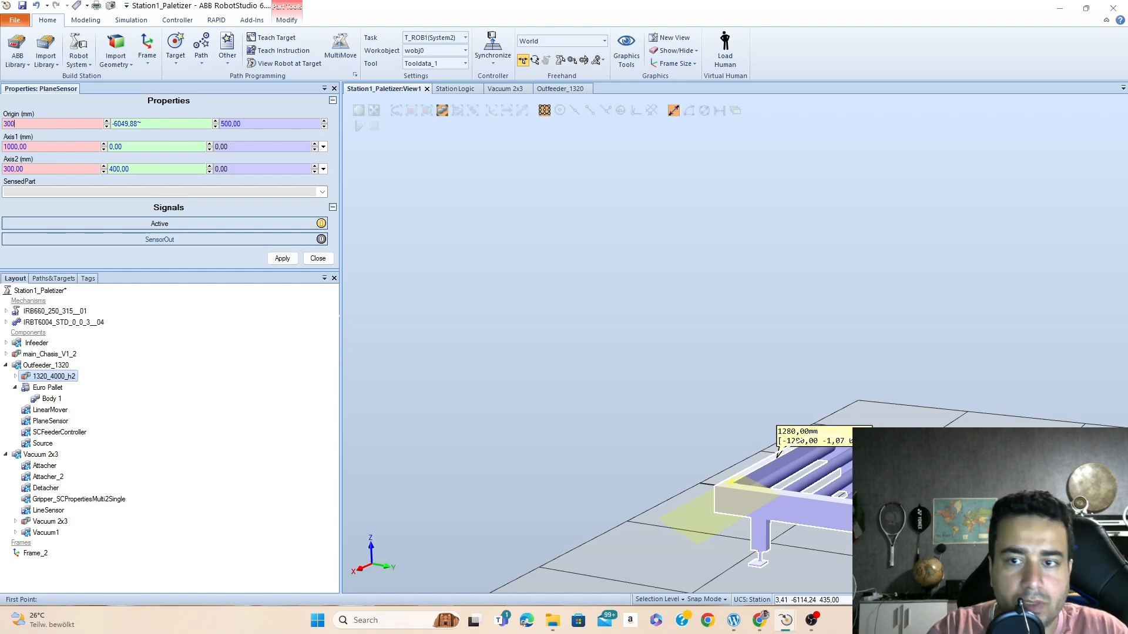
{"action": "left_click_drag", "start_coordinate": [642, 362], "coordinate": [911, 426], "text": "ctrl+shift"}
{"action": "double_click", "coordinate": [46, 124]}
{"action": "type", "text": "100"}
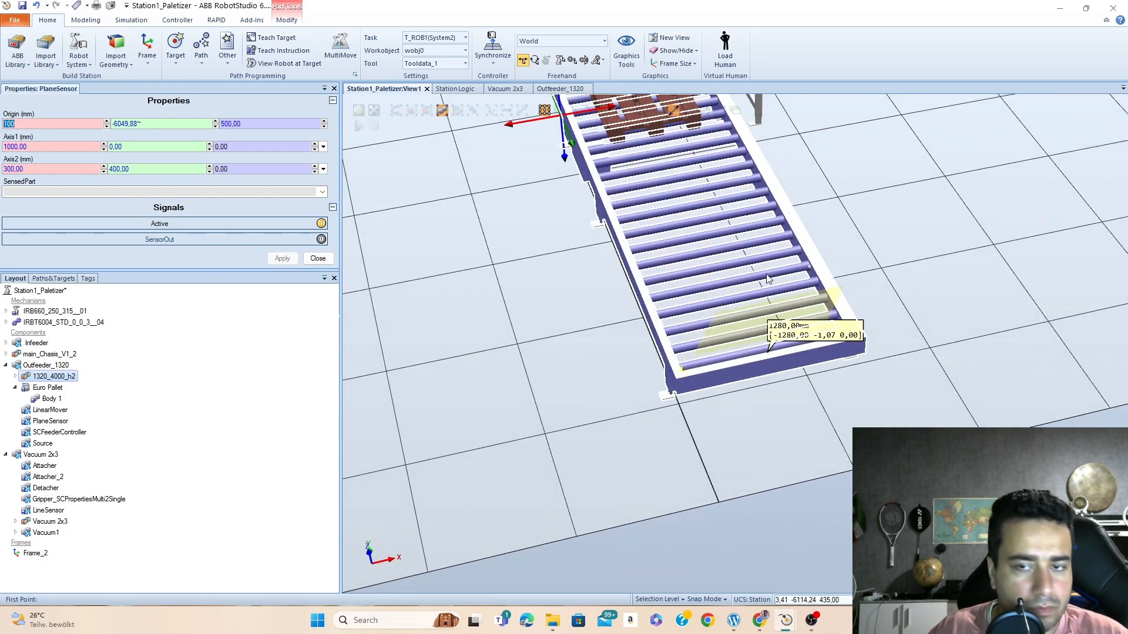
Set the PlaneSensor's origin X to 0 mm and close its properties
{"action": "left_click_drag", "start_coordinate": [770, 279], "coordinate": [733, 277], "text": "ctrl+shift"}
{"action": "left_click", "coordinate": [53, 125]}
{"action": "type", "text": "00"}
{"action": "key", "text": "Return"}
{"action": "left_click_drag", "start_coordinate": [899, 309], "coordinate": [763, 276], "text": "ctrl+shift"}
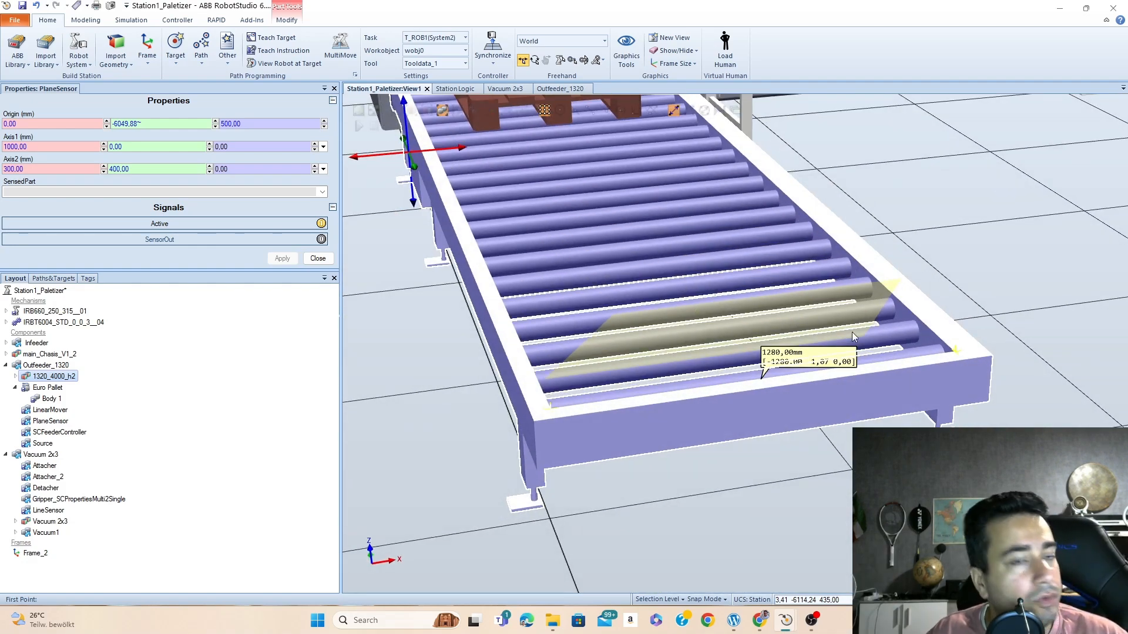
{"action": "left_click", "coordinate": [317, 259]}
{"action": "left_click", "coordinate": [949, 220]}
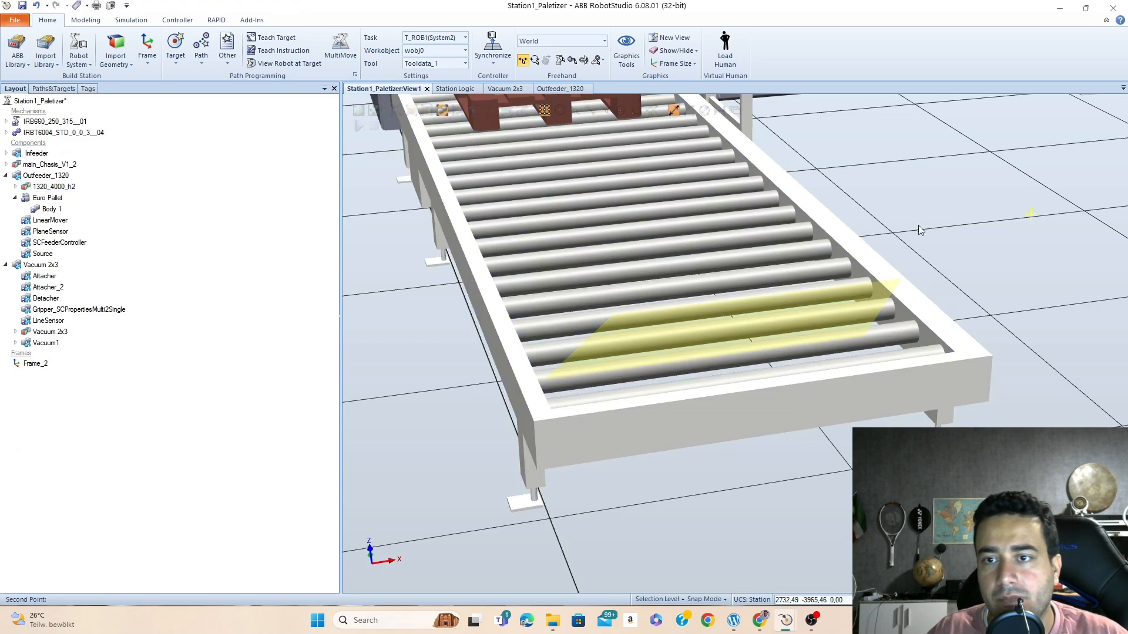
Open the Outfeeder_1320 design and reposition the SCFeederController block below the LinearMover
{"action": "left_click", "coordinate": [560, 89]}
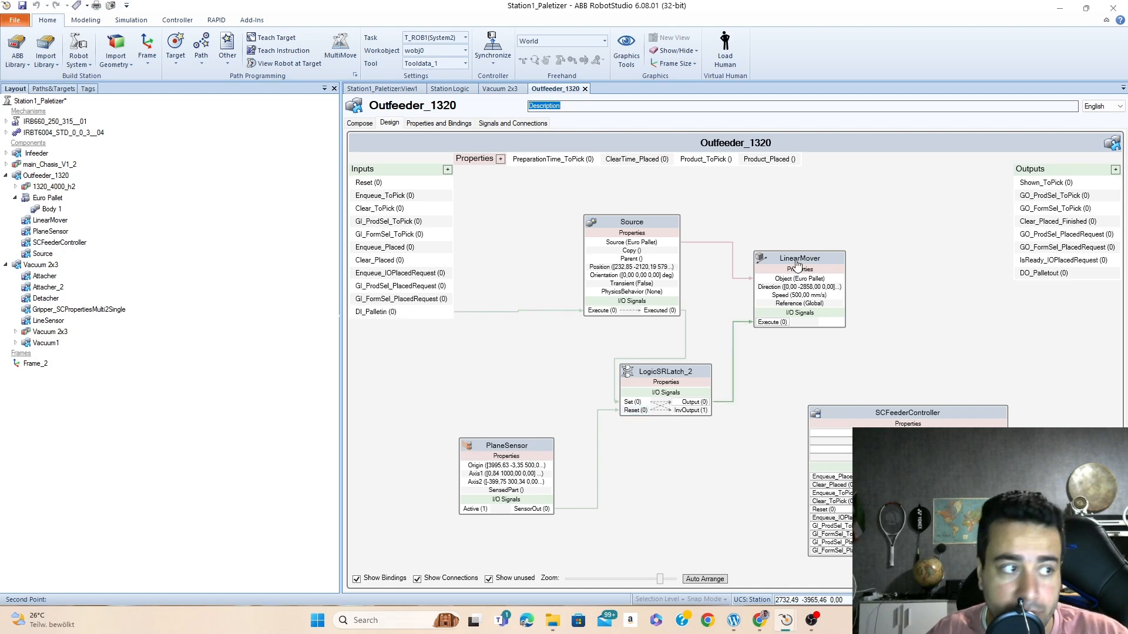
{"action": "left_click_drag", "start_coordinate": [940, 414], "coordinate": [1035, 398]}
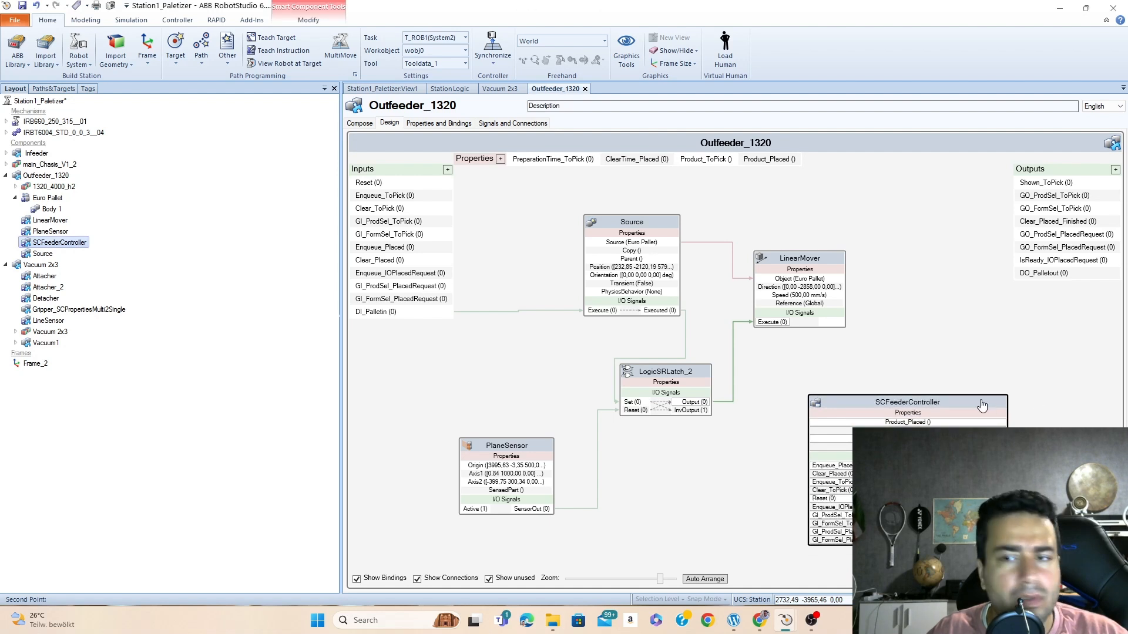
{"action": "left_click_drag", "start_coordinate": [968, 406], "coordinate": [1014, 358]}
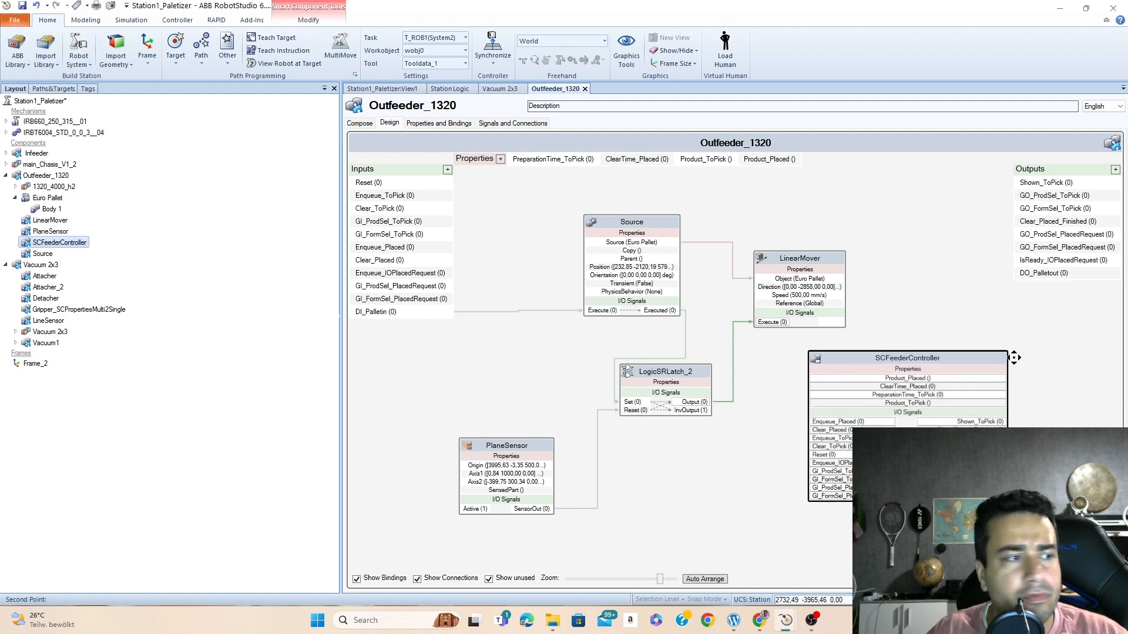
{"action": "left_click_drag", "start_coordinate": [856, 360], "coordinate": [940, 426]}
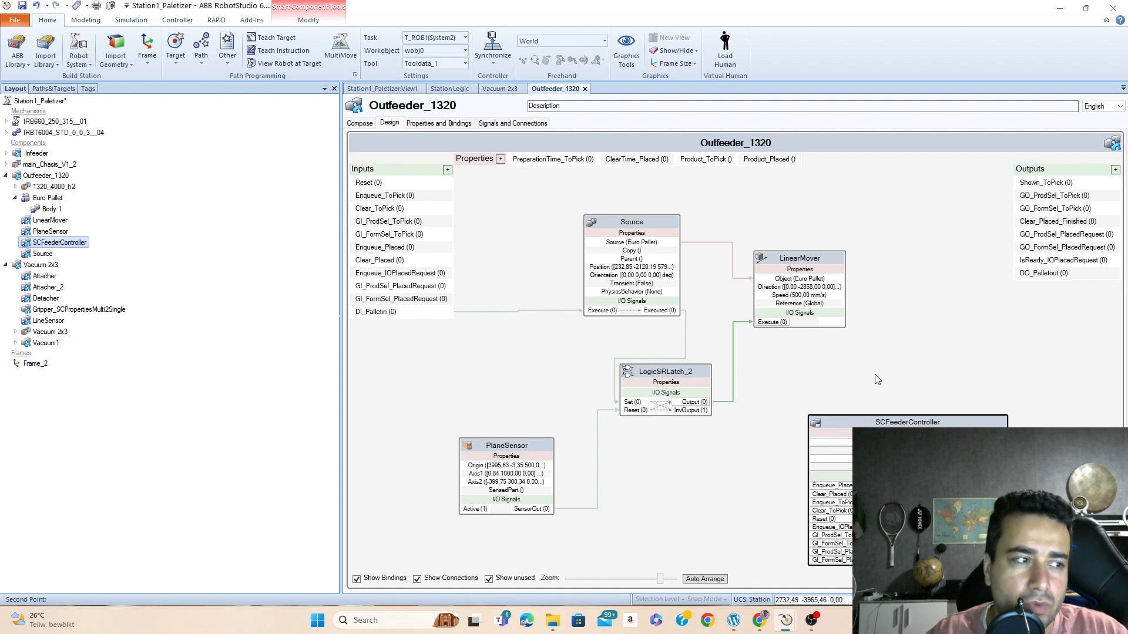
Add a VolumeSensor to the Outfeeder_1320 design and place it below LogicSRLatch_2
{"action": "right_click", "coordinate": [657, 467]}
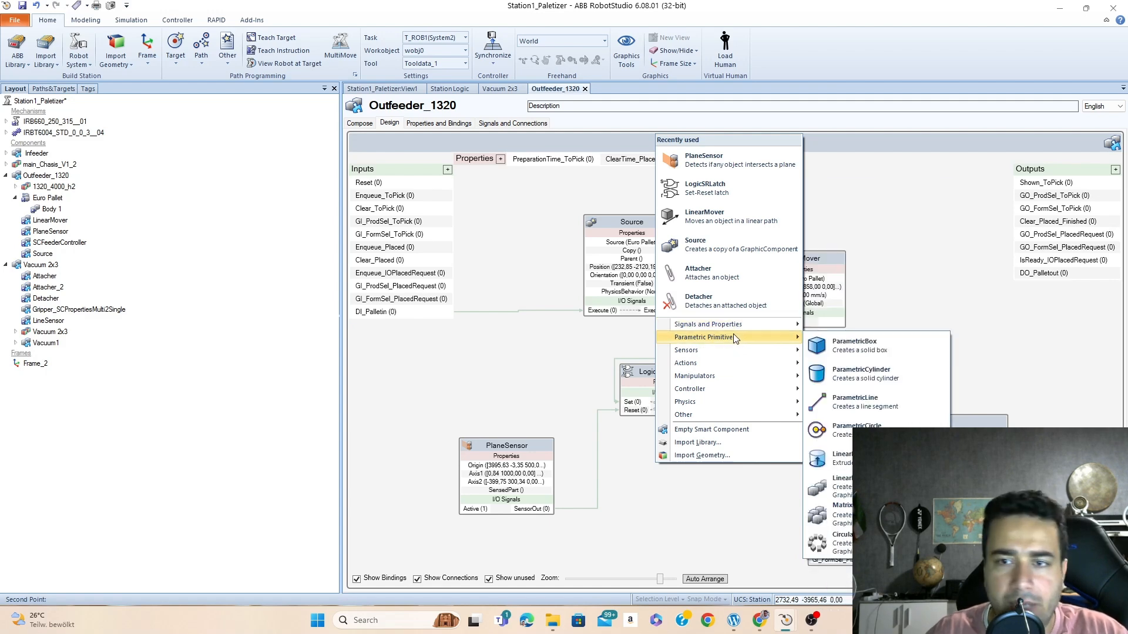
{"action": "mouse_move", "coordinate": [734, 350]}
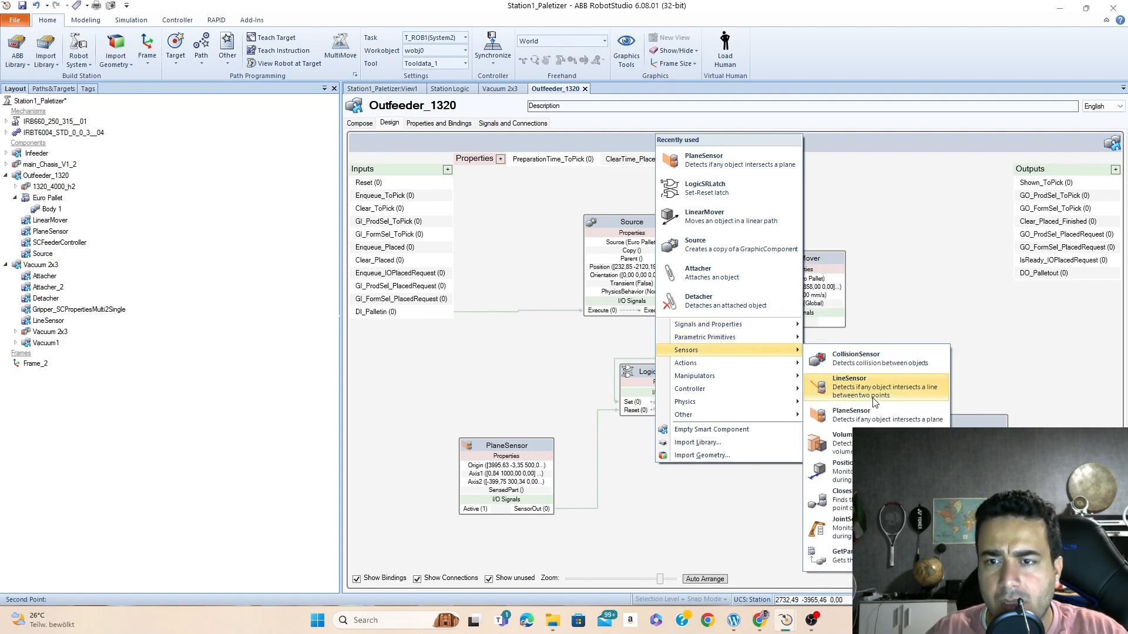
{"action": "left_click", "coordinate": [863, 444]}
{"action": "left_click_drag", "start_coordinate": [531, 185], "coordinate": [726, 444]}
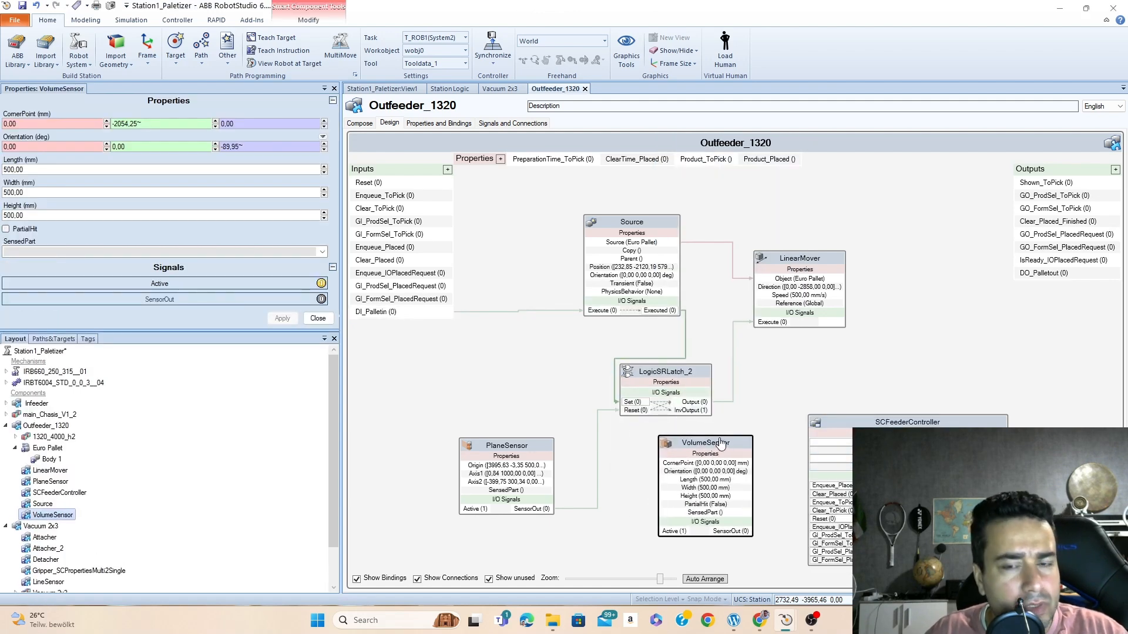
Add an Attacher between the LinearMover and the SCFeederController and connect the VolumeSensor's SensedPart to its Child
{"action": "right_click", "coordinate": [829, 371]}
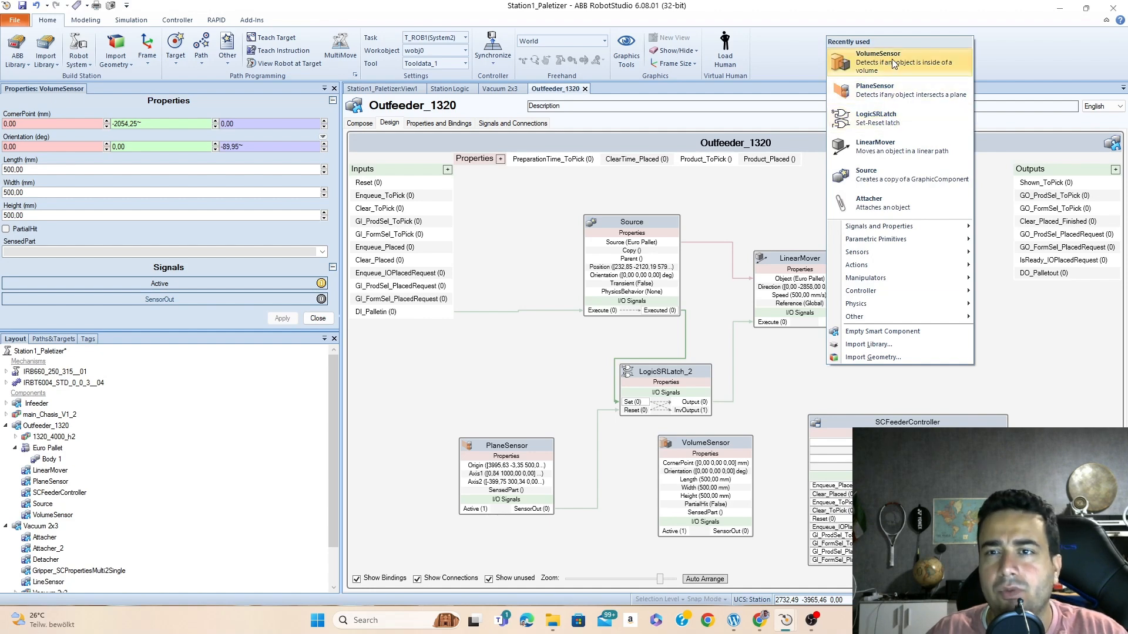
{"action": "left_click", "coordinate": [875, 200]}
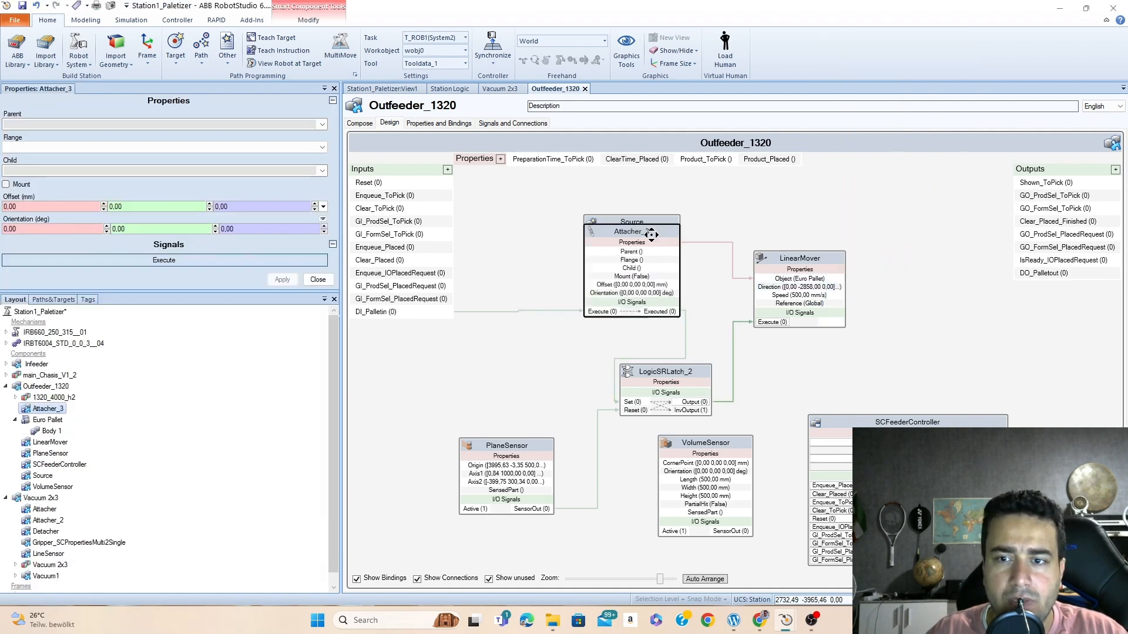
{"action": "left_click_drag", "start_coordinate": [517, 183], "coordinate": [922, 311]}
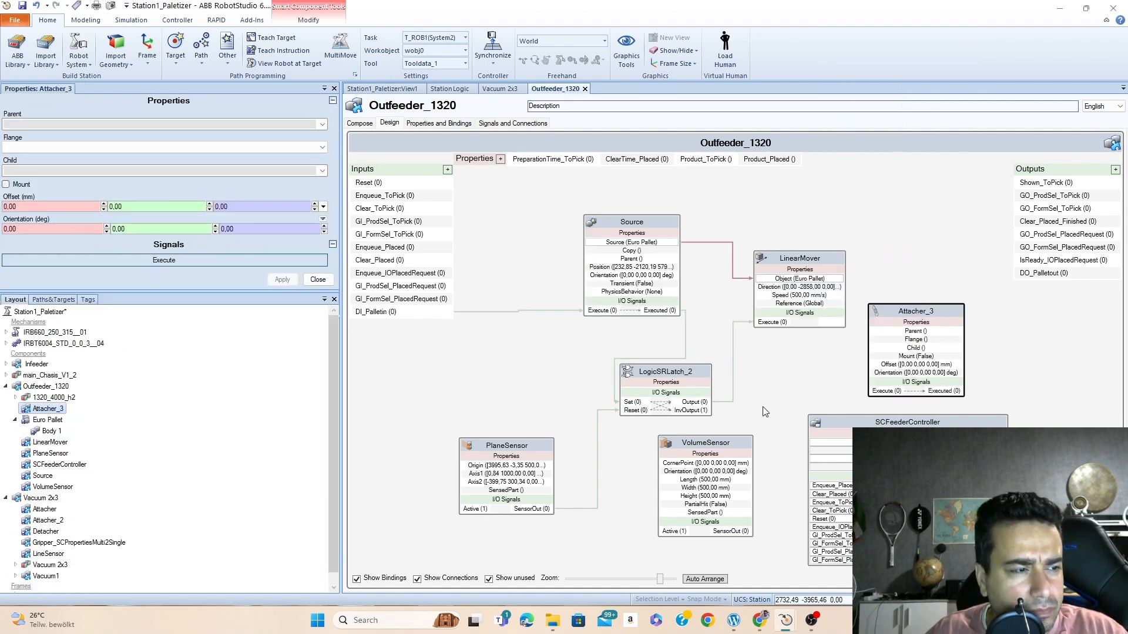
{"action": "left_click_drag", "start_coordinate": [718, 513], "coordinate": [913, 349]}
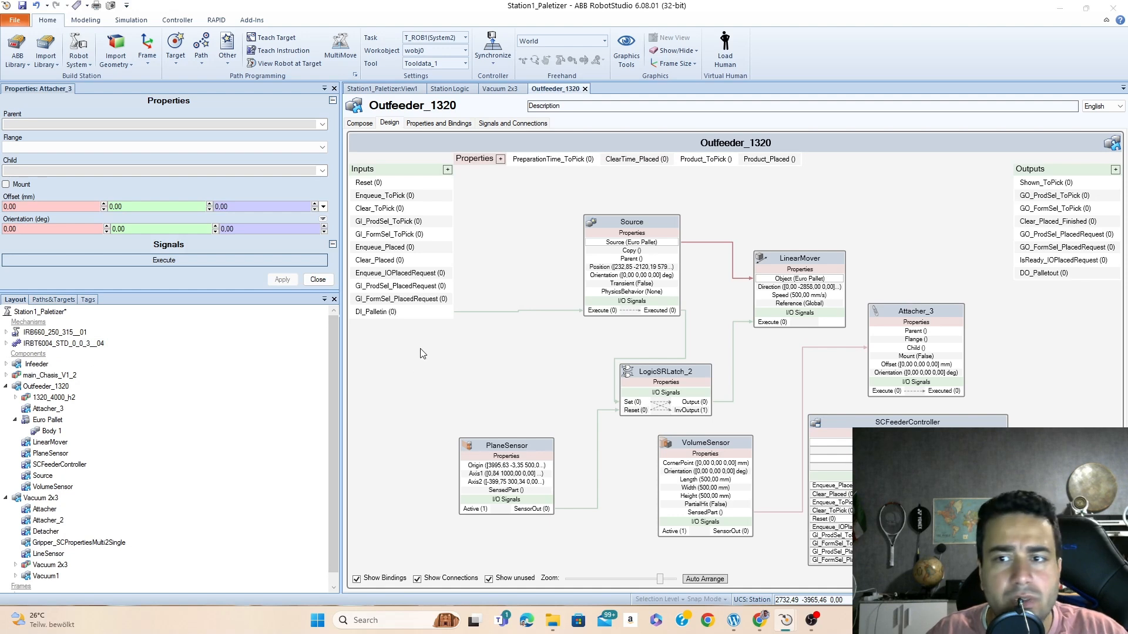
Set Attacher_3's parent to Euro Pallet and its child to Vacuum 2x3, apply the changes and close its properties
{"action": "left_click", "coordinate": [945, 317]}
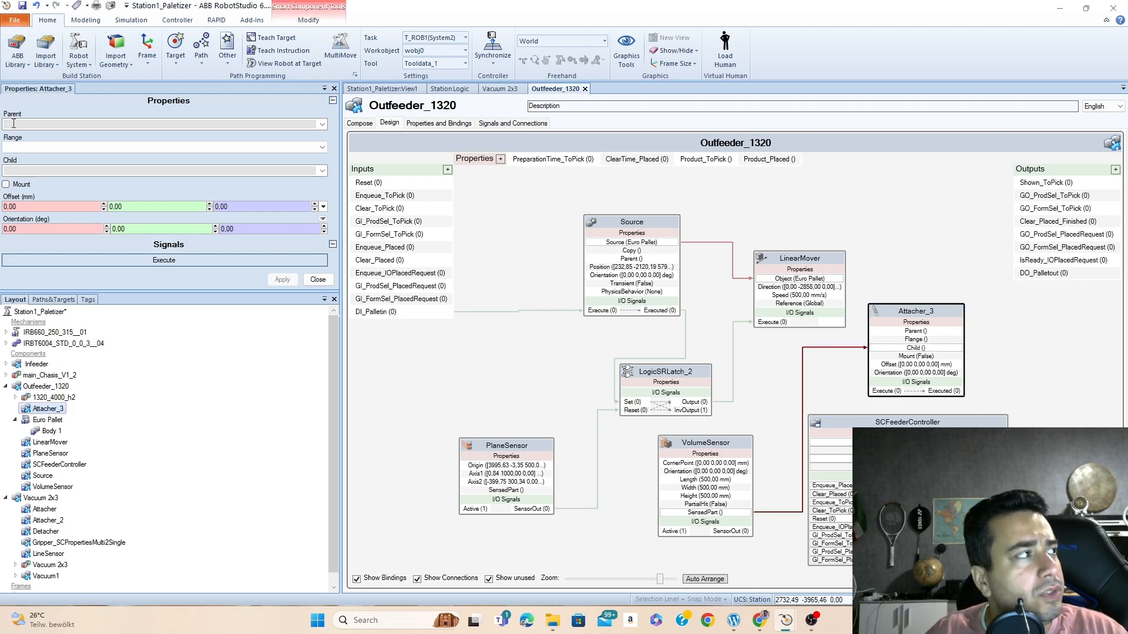
{"action": "left_click", "coordinate": [321, 124]}
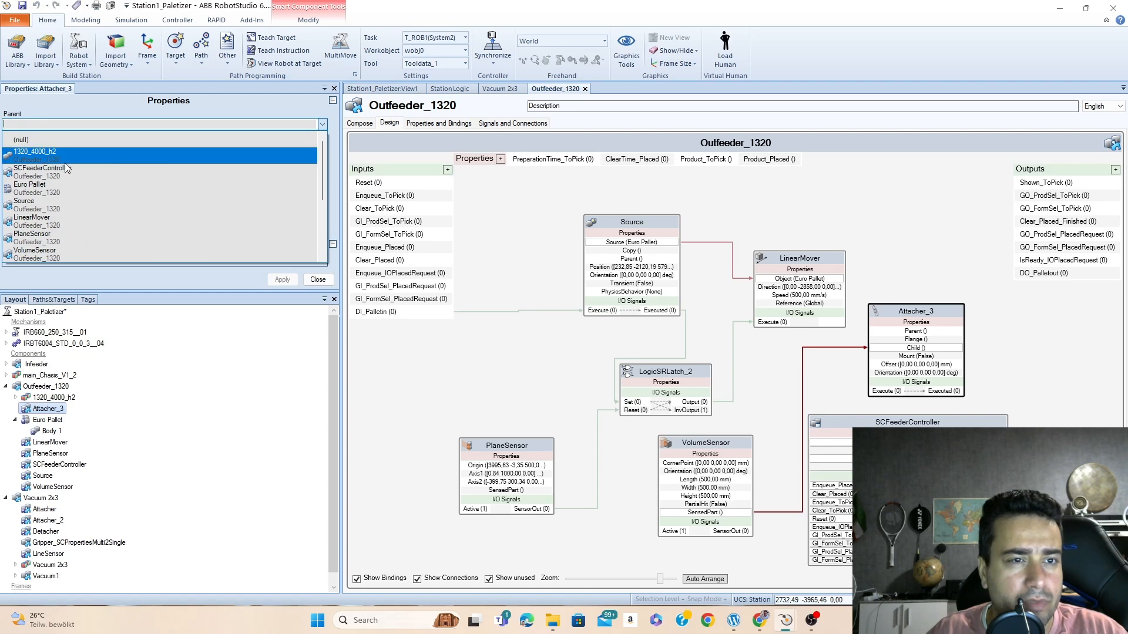
{"action": "left_click", "coordinate": [53, 193]}
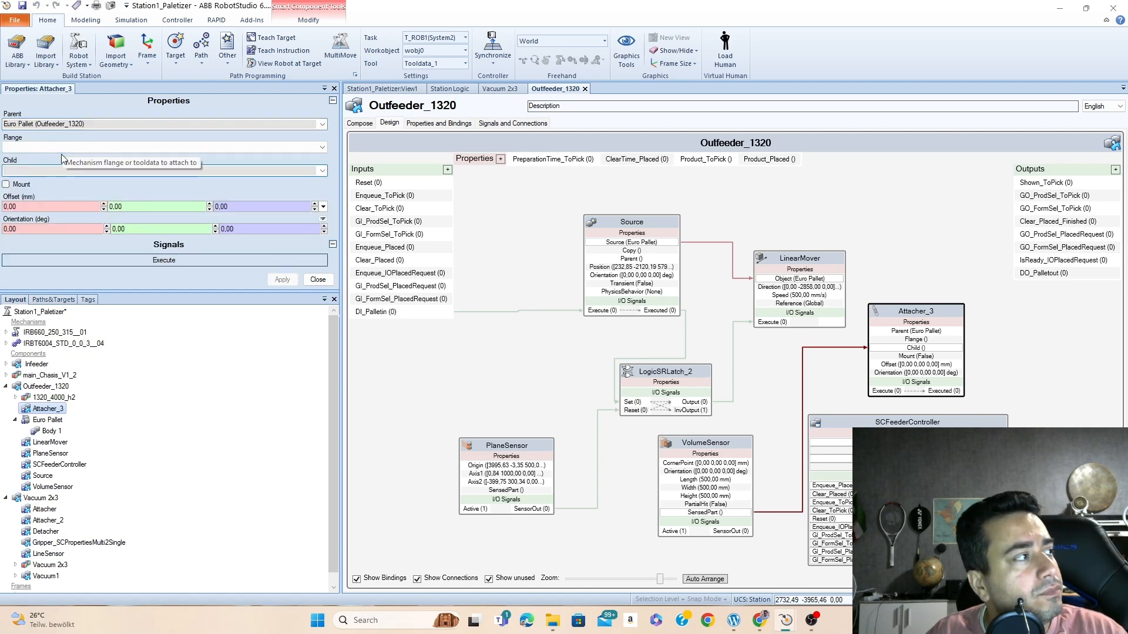
{"action": "left_click", "coordinate": [322, 171]}
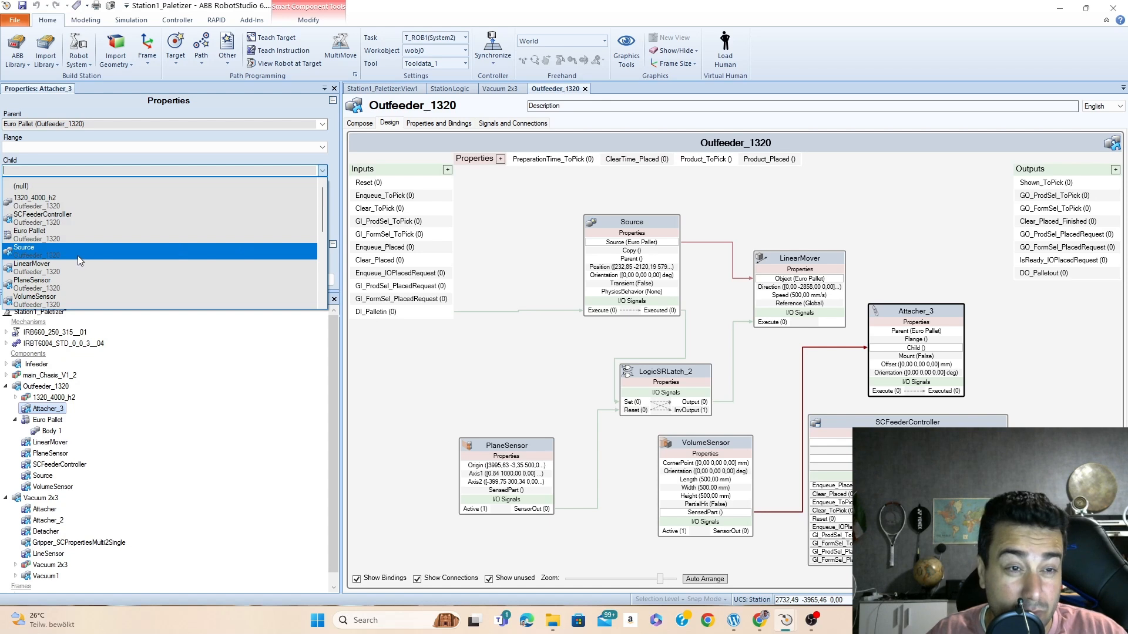
{"action": "scroll", "coordinate": [77, 253], "scroll_direction": "down", "scroll_amount": 3}
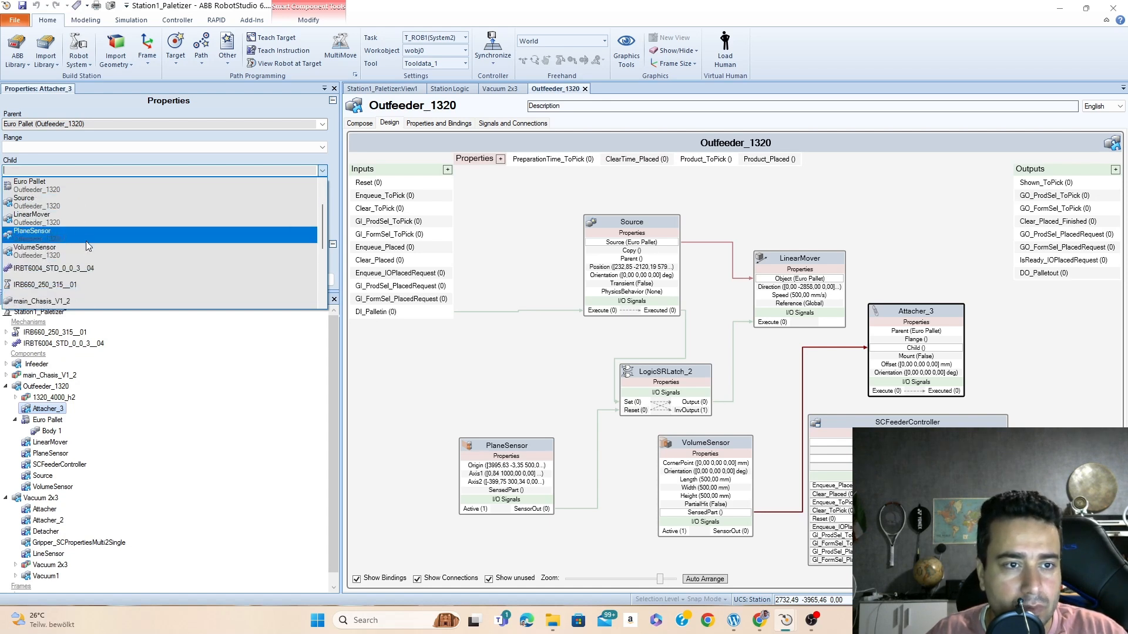
{"action": "scroll", "coordinate": [87, 248], "scroll_direction": "down", "scroll_amount": 2}
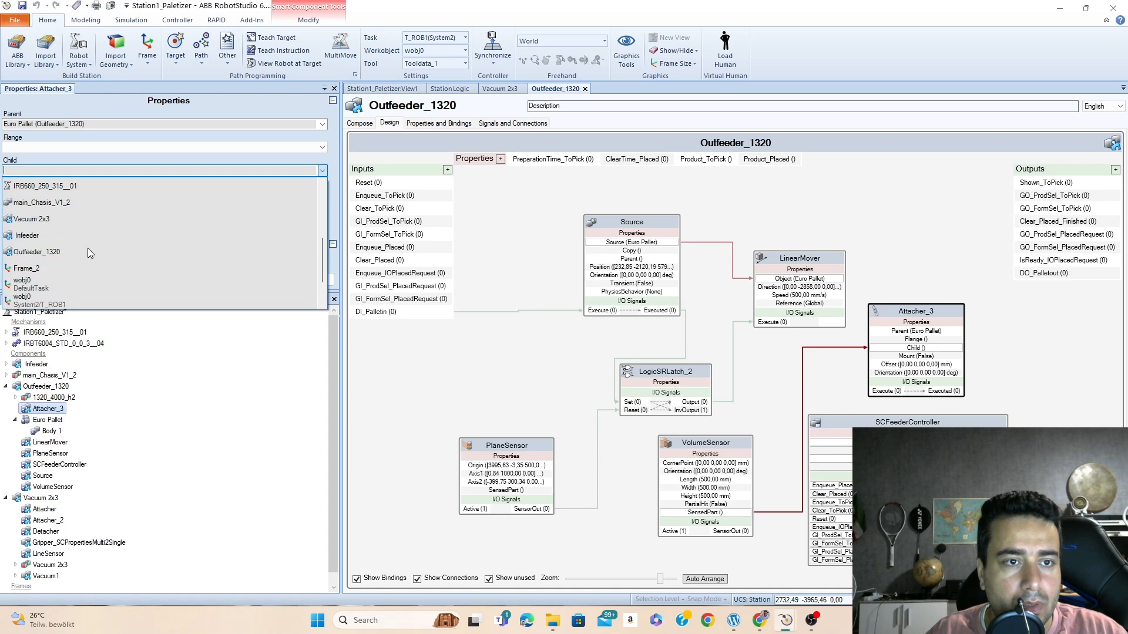
{"action": "left_click", "coordinate": [60, 220]}
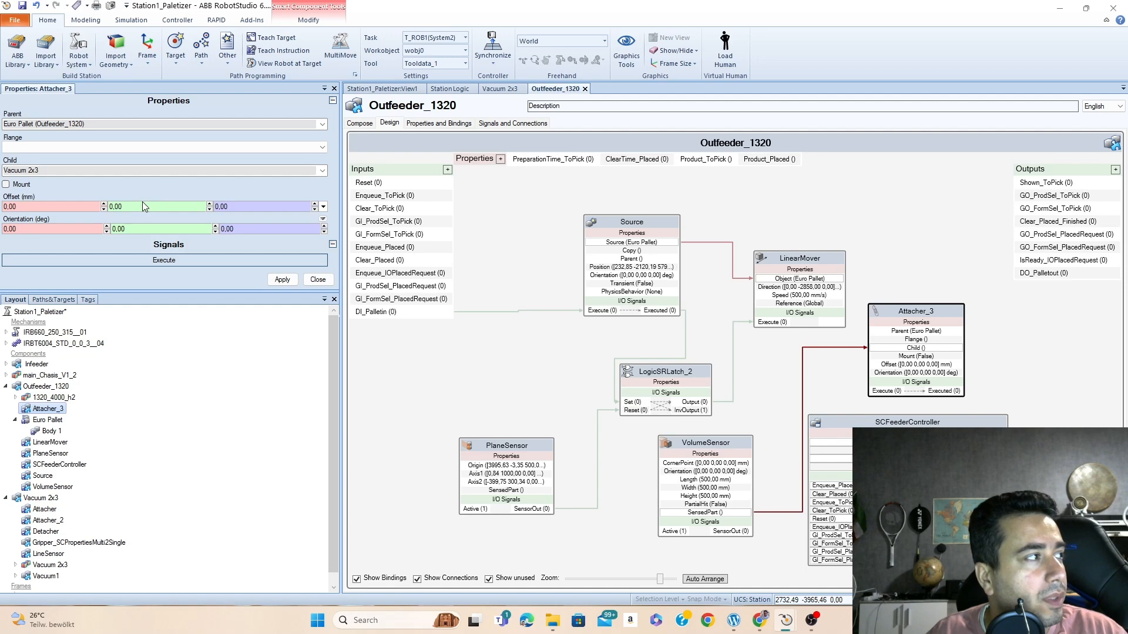
{"action": "left_click", "coordinate": [282, 280]}
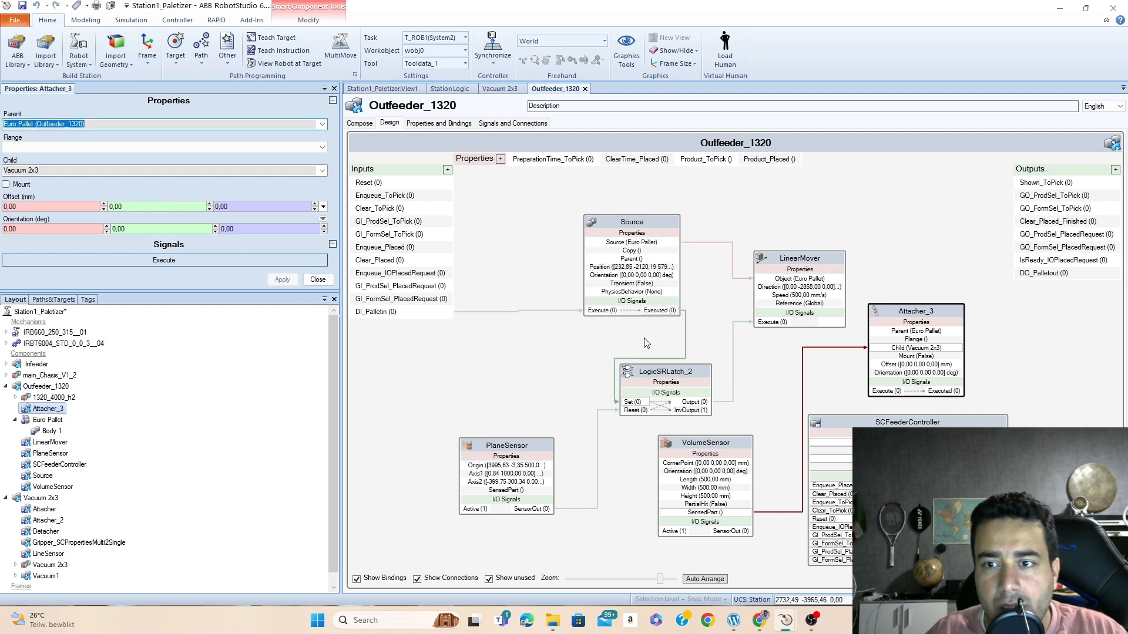
{"action": "left_click", "coordinate": [318, 279]}
Open the VolumeSensor's properties and snap its corner point to the Euro Pallet's corner in the station's 3D view
{"action": "double_click", "coordinate": [735, 445]}
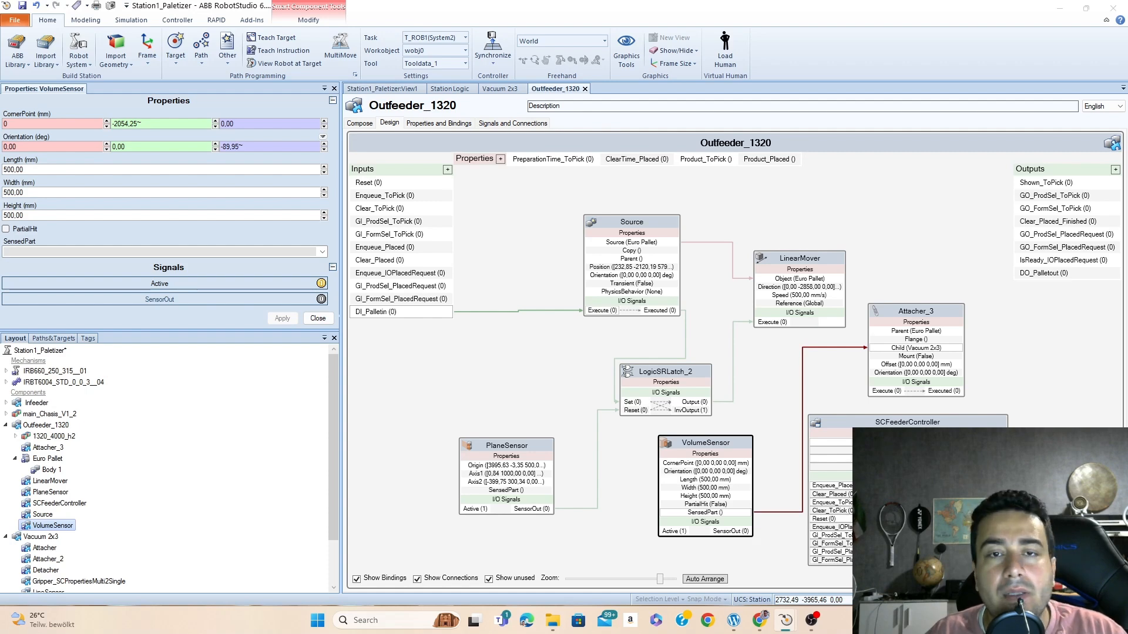
{"action": "left_click", "coordinate": [377, 89]}
{"action": "scroll", "coordinate": [660, 270], "scroll_direction": "up", "scroll_amount": 2}
{"action": "scroll", "coordinate": [660, 273], "scroll_direction": "down", "scroll_amount": 4}
{"action": "scroll", "coordinate": [549, 141], "scroll_direction": "up", "scroll_amount": 10}
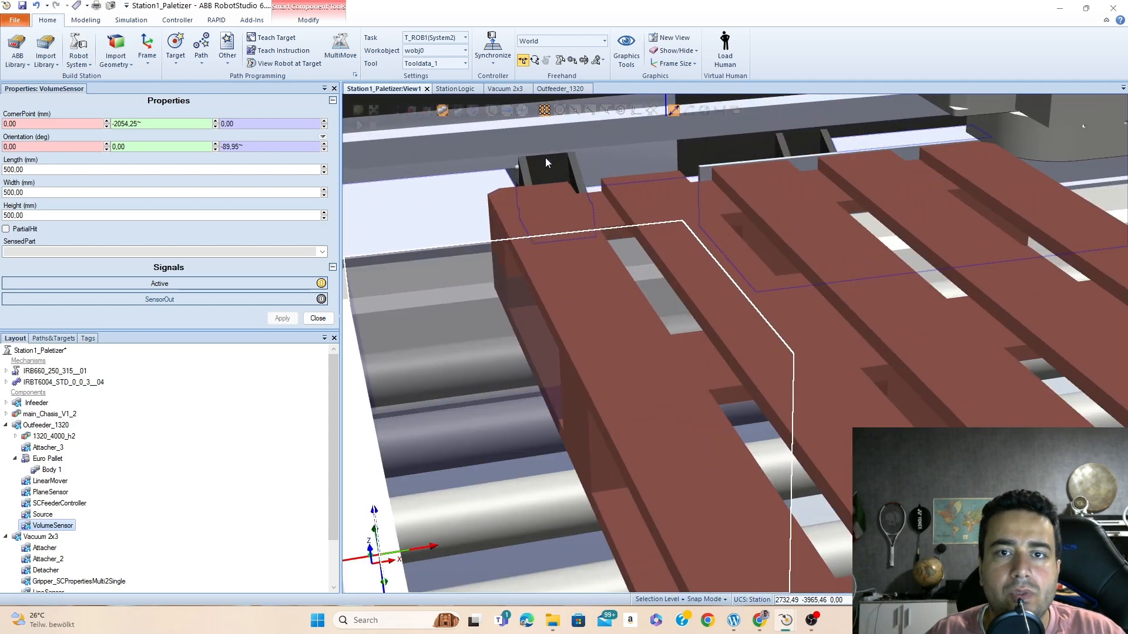
{"action": "left_click", "coordinate": [27, 123]}
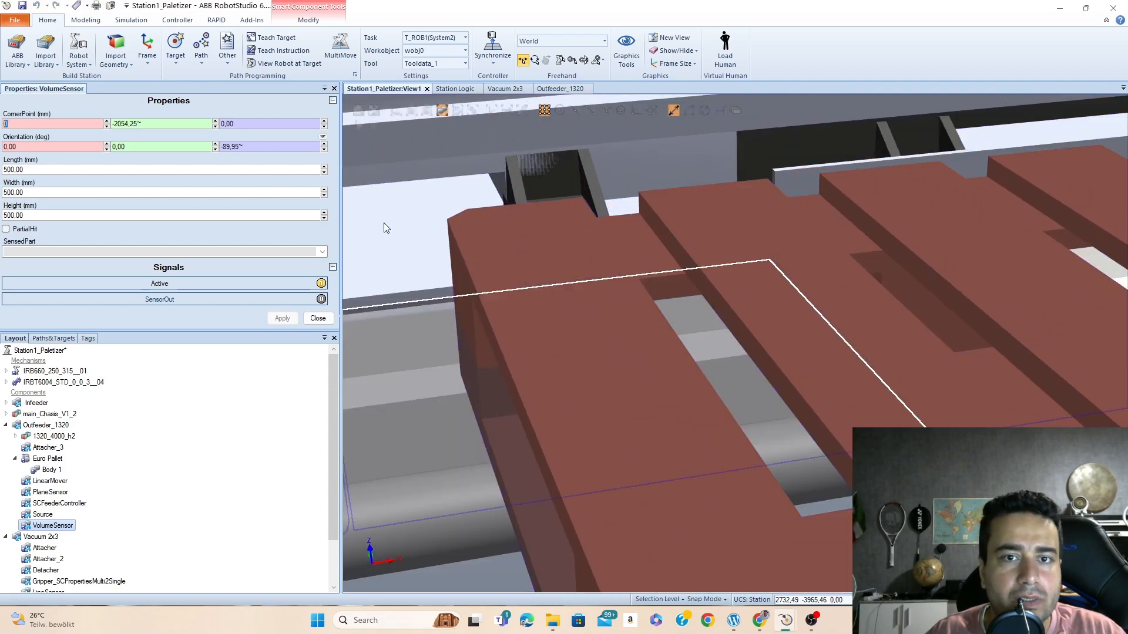
{"action": "left_click", "coordinate": [449, 221]}
{"action": "scroll", "coordinate": [496, 273], "scroll_direction": "down", "scroll_amount": 1}
{"action": "left_click_drag", "start_coordinate": [460, 268], "coordinate": [583, 271], "text": "ctrl"}
Set the VolumeSensor's length to 800 mm and its width to 1200 mm
{"action": "left_click", "coordinate": [59, 171]}
{"action": "type", "text": "800"}
{"action": "left_click", "coordinate": [53, 194]}
{"action": "type", "text": "1200"}
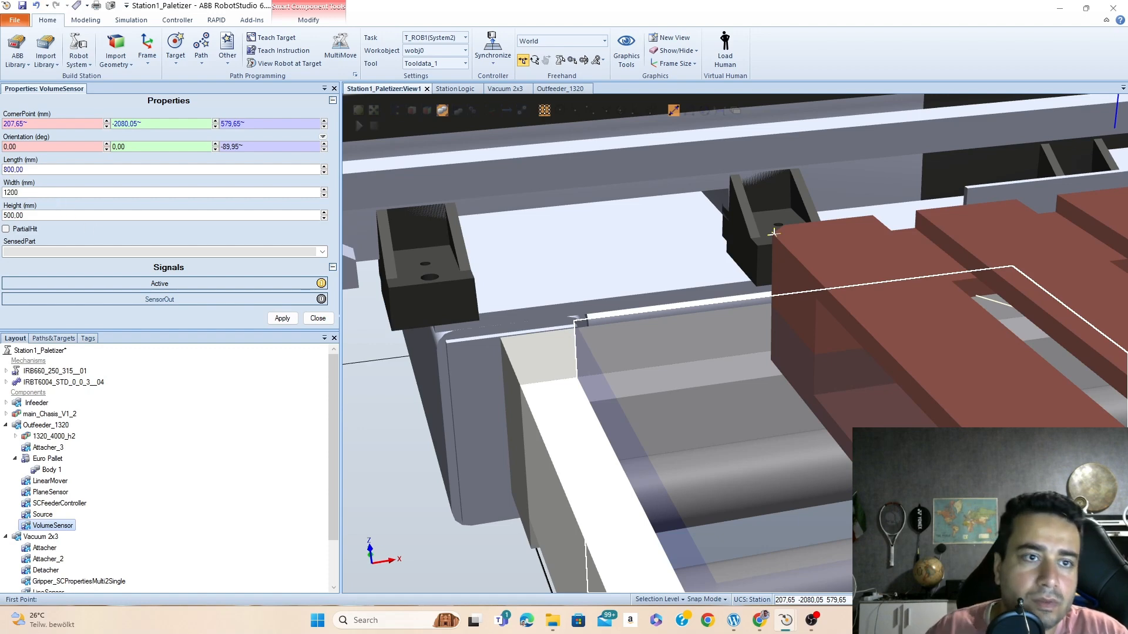
Set the VolumeSensor's height to 700 mm
{"action": "scroll", "coordinate": [704, 299], "scroll_direction": "down", "scroll_amount": 6}
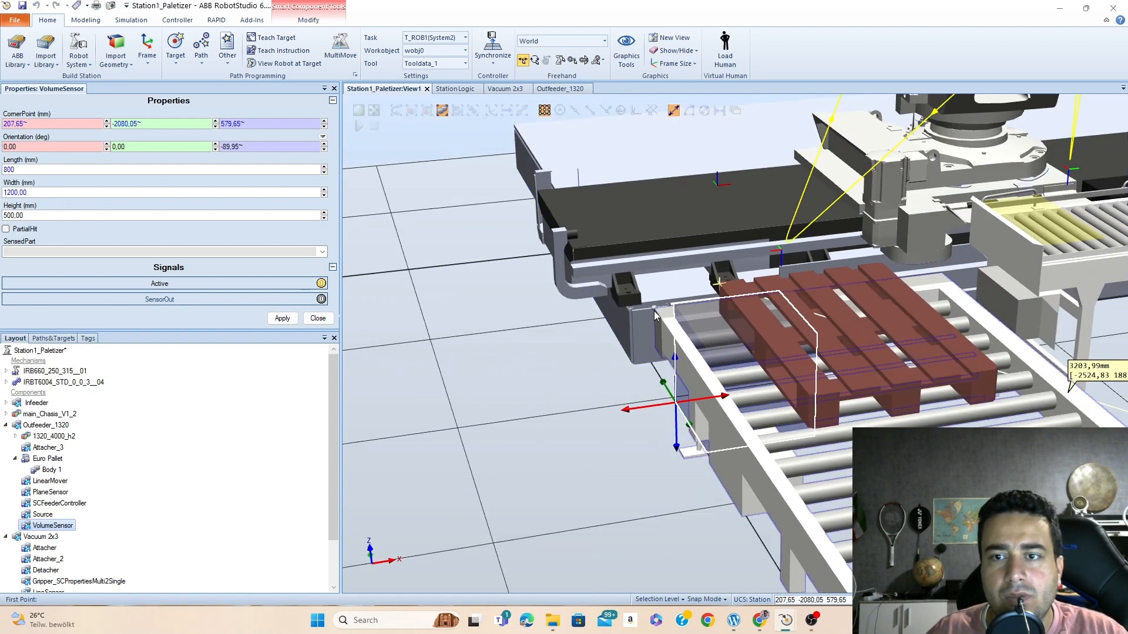
{"action": "mouse_move", "coordinate": [831, 331]}
{"action": "left_mouse_down", "text": "ctrl+shift"}
{"action": "mouse_move", "coordinate": [803, 319]}
{"action": "mouse_move", "coordinate": [883, 292]}
{"action": "mouse_move", "coordinate": [837, 323]}
{"action": "left_mouse_up", "text": "ctrl+shift"}
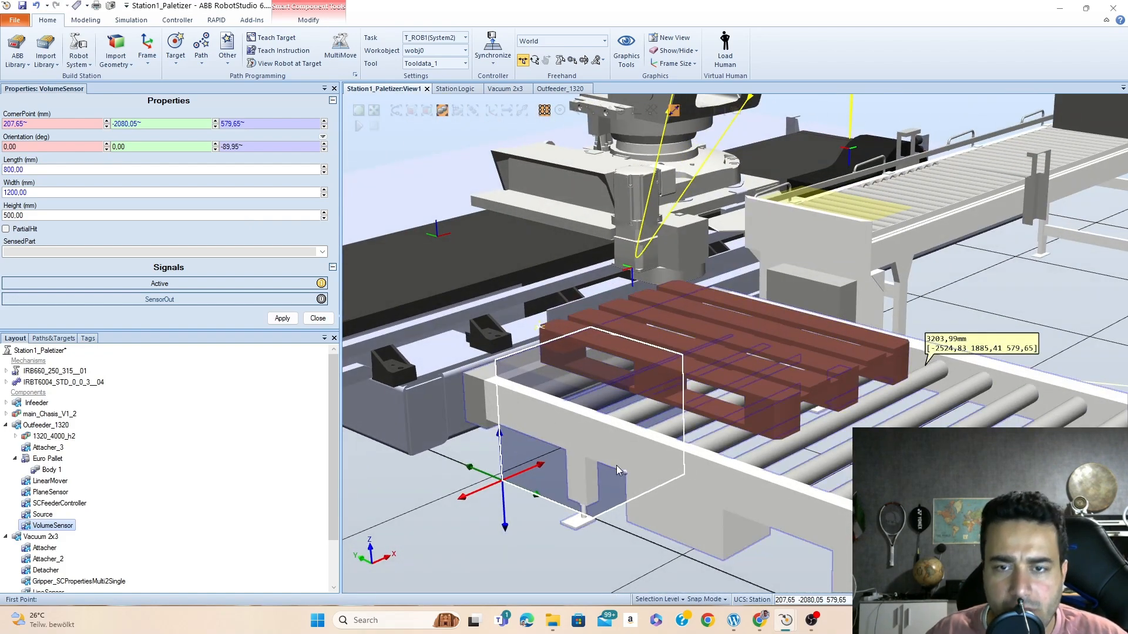
{"action": "scroll", "coordinate": [588, 391], "scroll_direction": "up", "scroll_amount": 3}
{"action": "left_click_drag", "start_coordinate": [571, 389], "coordinate": [550, 373], "text": "ctrl+shift"}
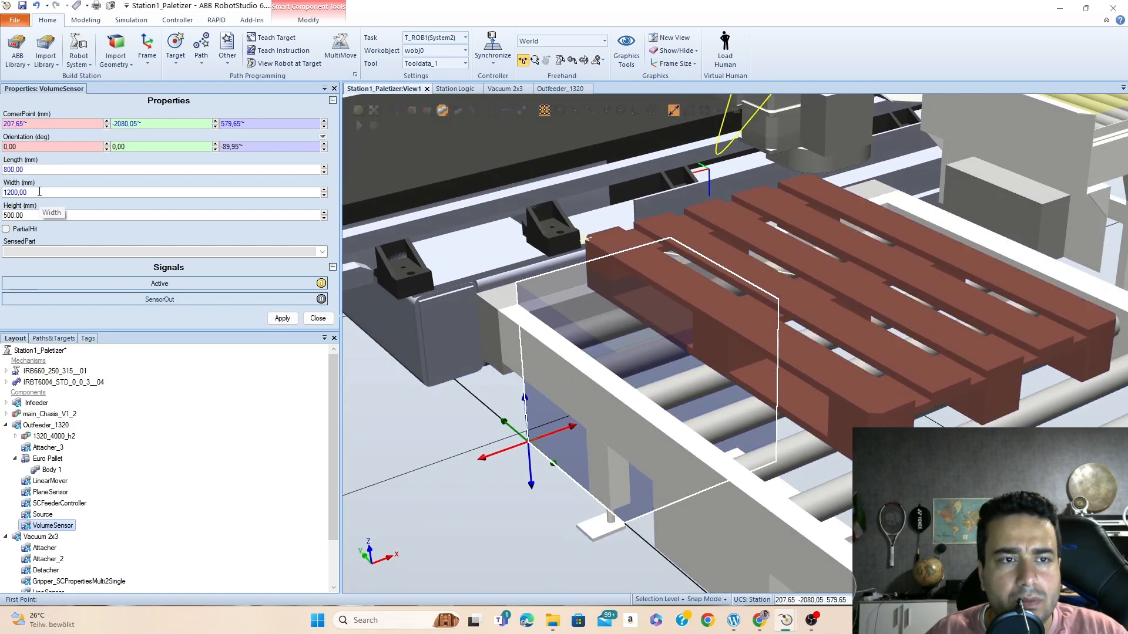
{"action": "left_click", "coordinate": [36, 215]}
{"action": "double_click", "coordinate": [35, 215]}
{"action": "type", "text": "-700"}
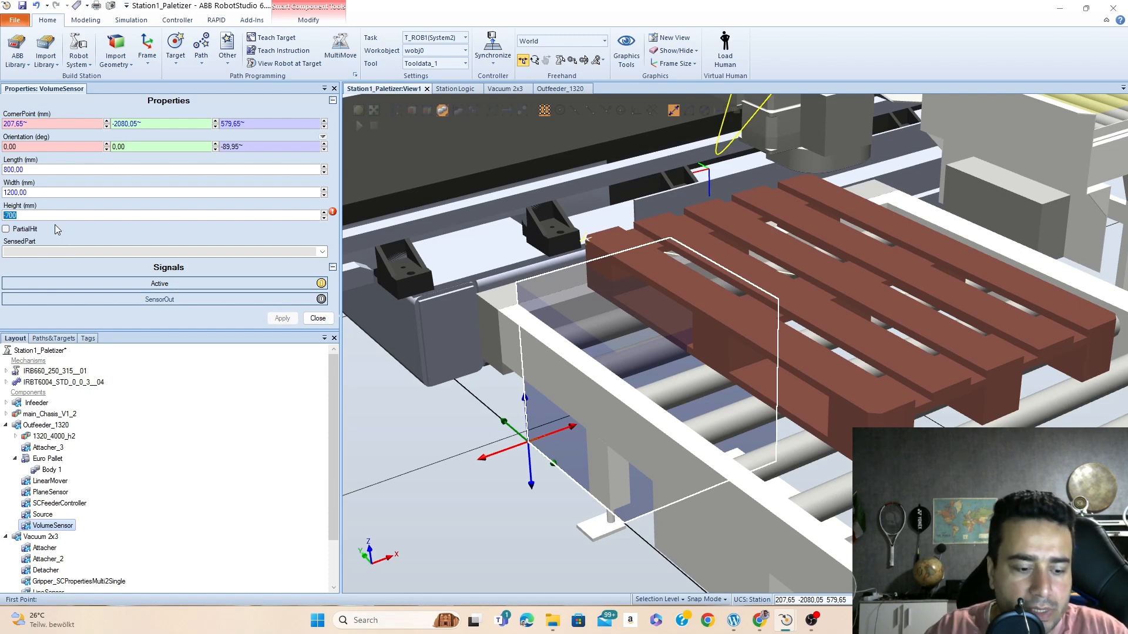
{"action": "type", "text": "500"}
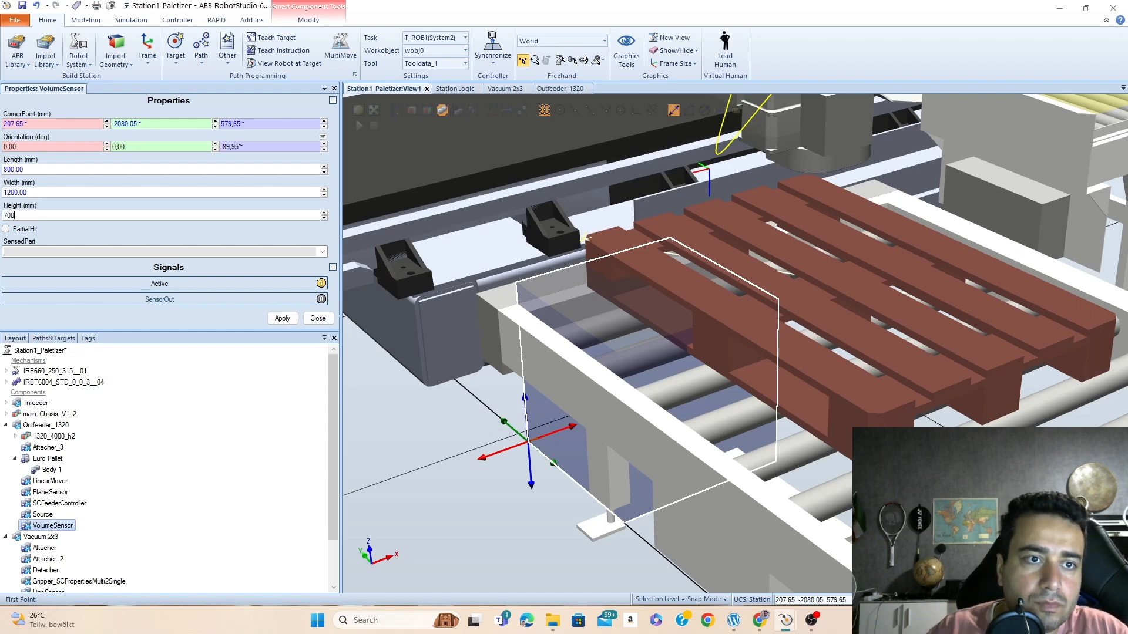
{"action": "left_click", "coordinate": [44, 193]}
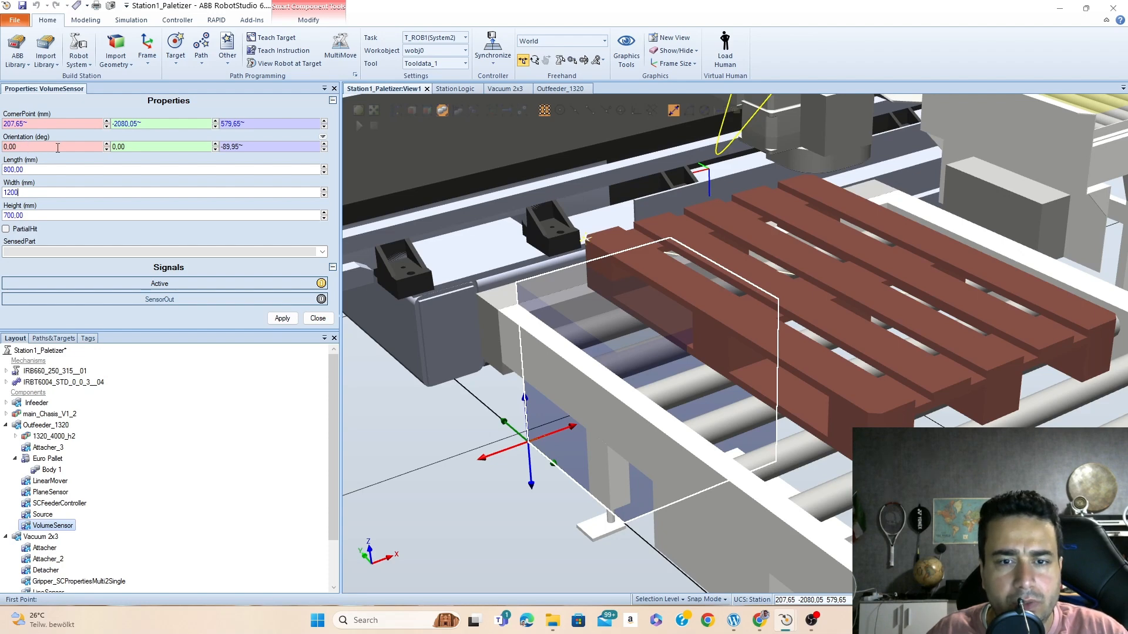
Set the VolumeSensor's orientation to 180° about Y and 0° about Z, and apply it
{"action": "left_click", "coordinate": [137, 148]}
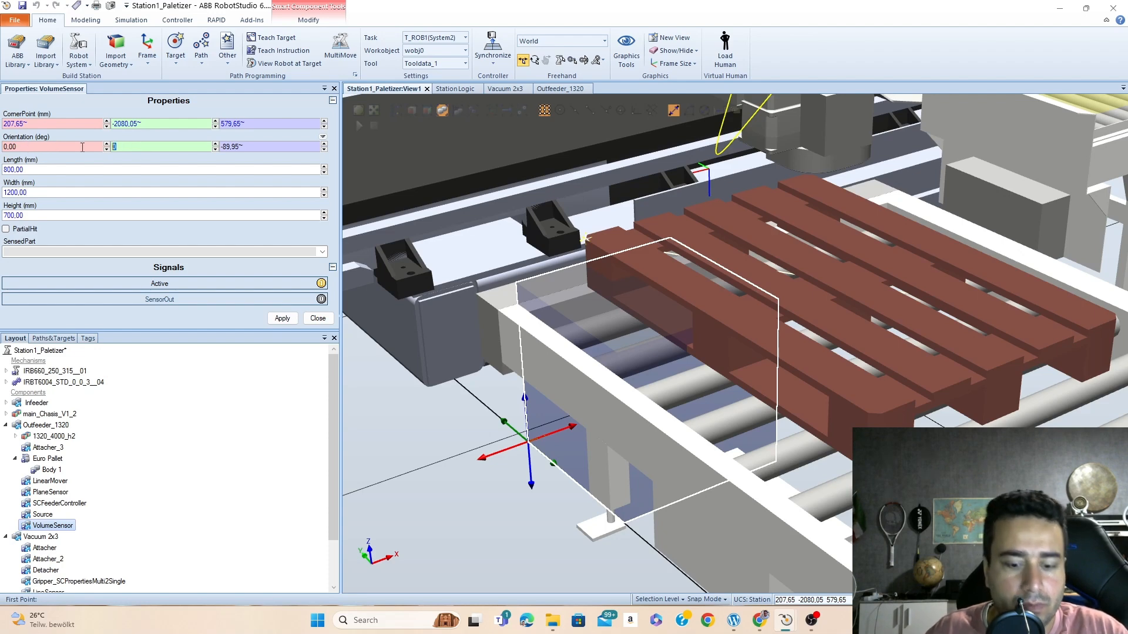
{"action": "type", "text": "90"}
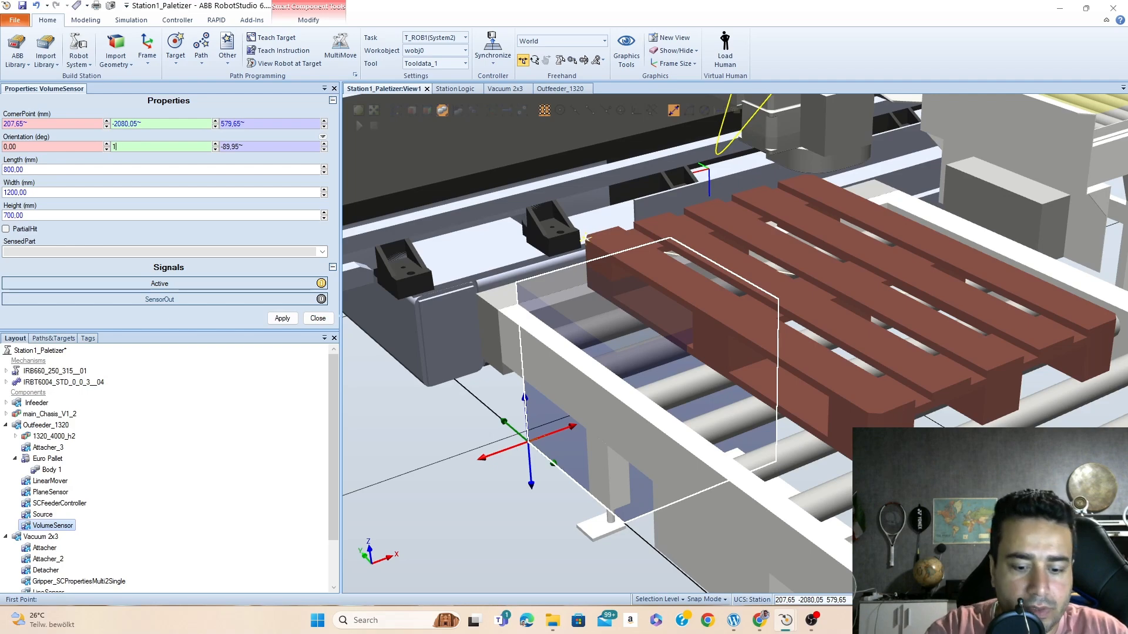
{"action": "key", "text": "Return"}
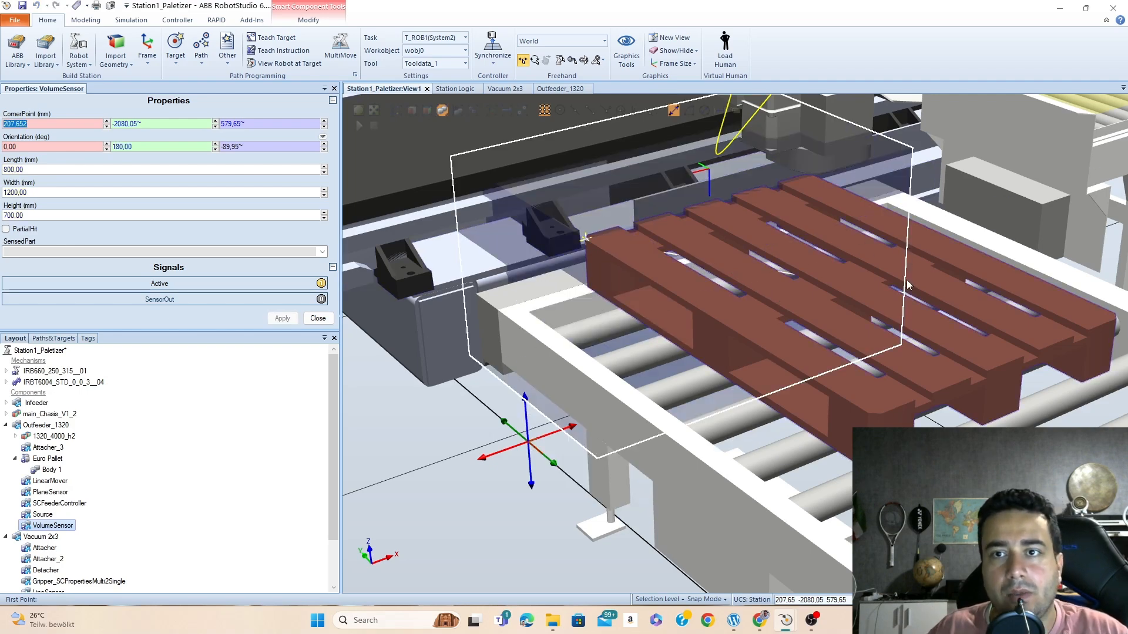
{"action": "left_click_drag", "start_coordinate": [882, 286], "coordinate": [621, 300], "text": "ctrl+shift"}
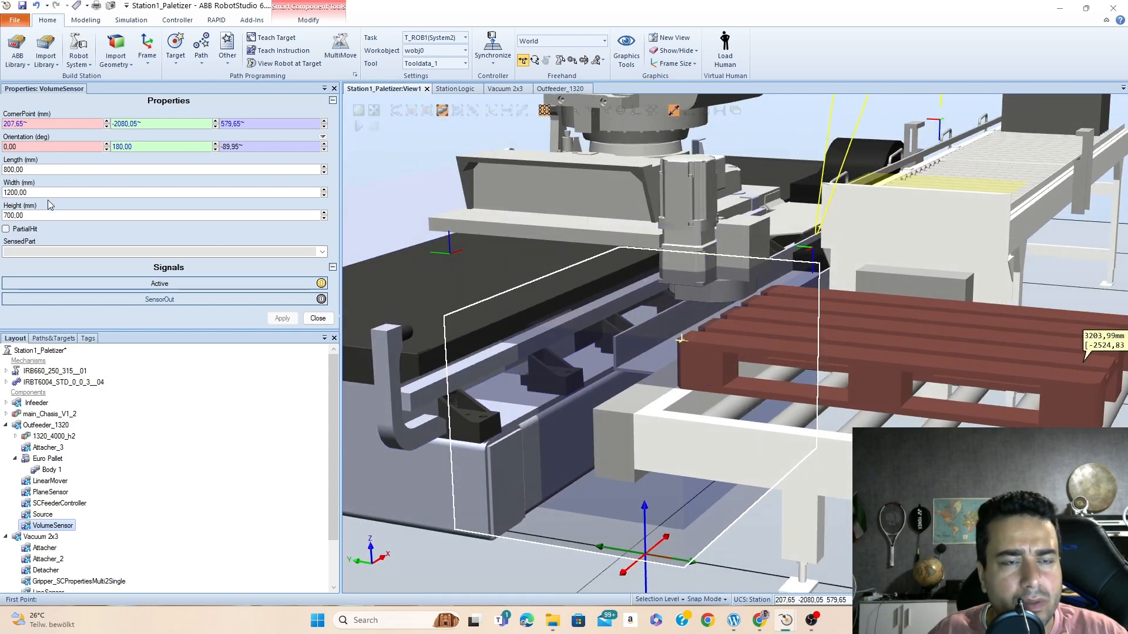
{"action": "left_click", "coordinate": [125, 147]}
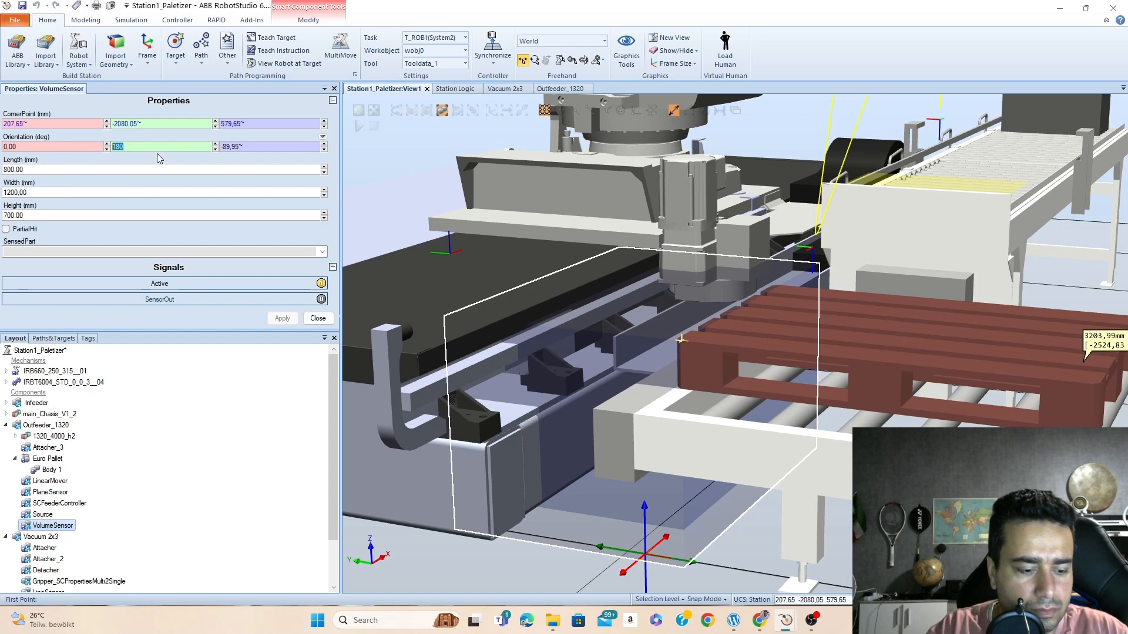
{"action": "left_click", "coordinate": [229, 146]}
{"action": "type", "text": "0"}
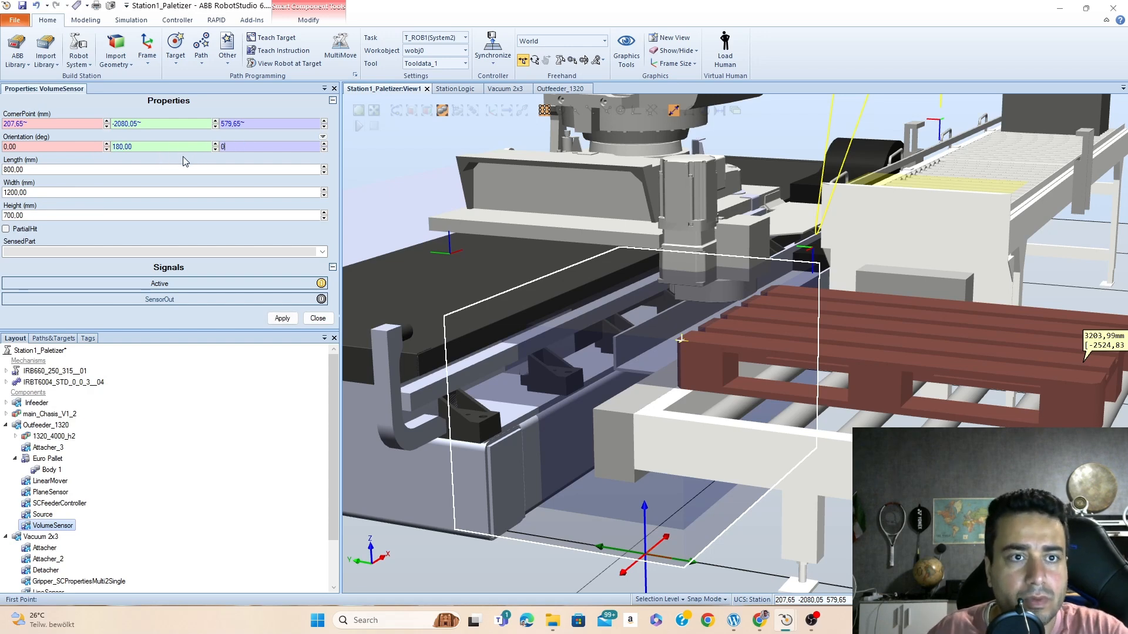
{"action": "left_click", "coordinate": [283, 319]}
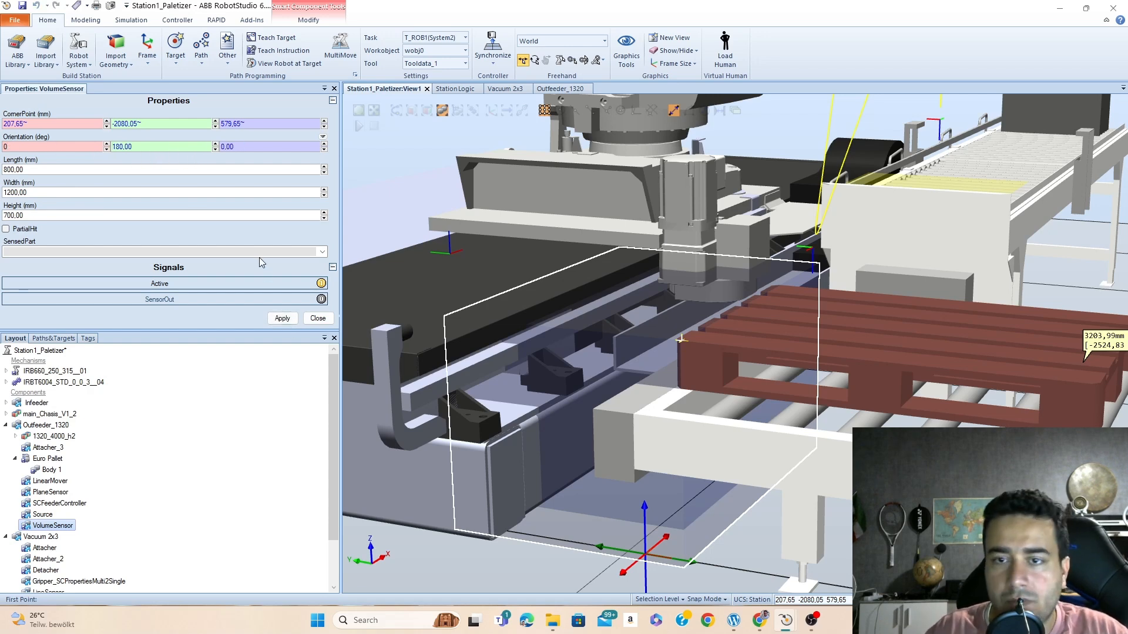
Set the VolumeSensor's corner point Z to 1000 mm and its Y to -3080.05 mm
{"action": "scroll", "coordinate": [758, 291], "scroll_direction": "down", "scroll_amount": 5}
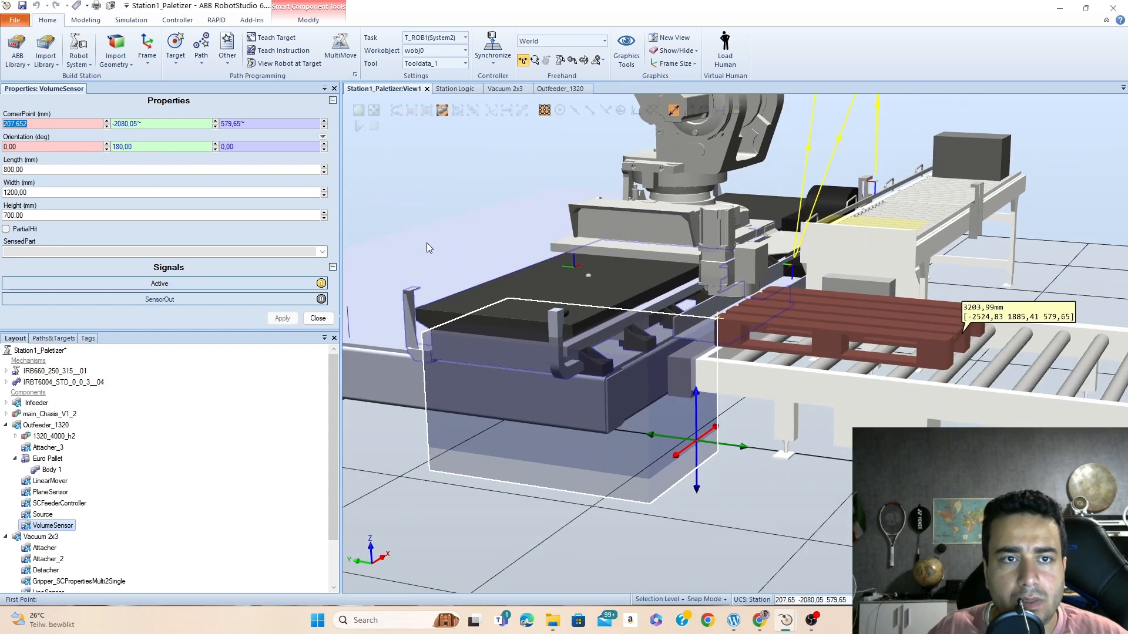
{"action": "left_click", "coordinate": [325, 121]}
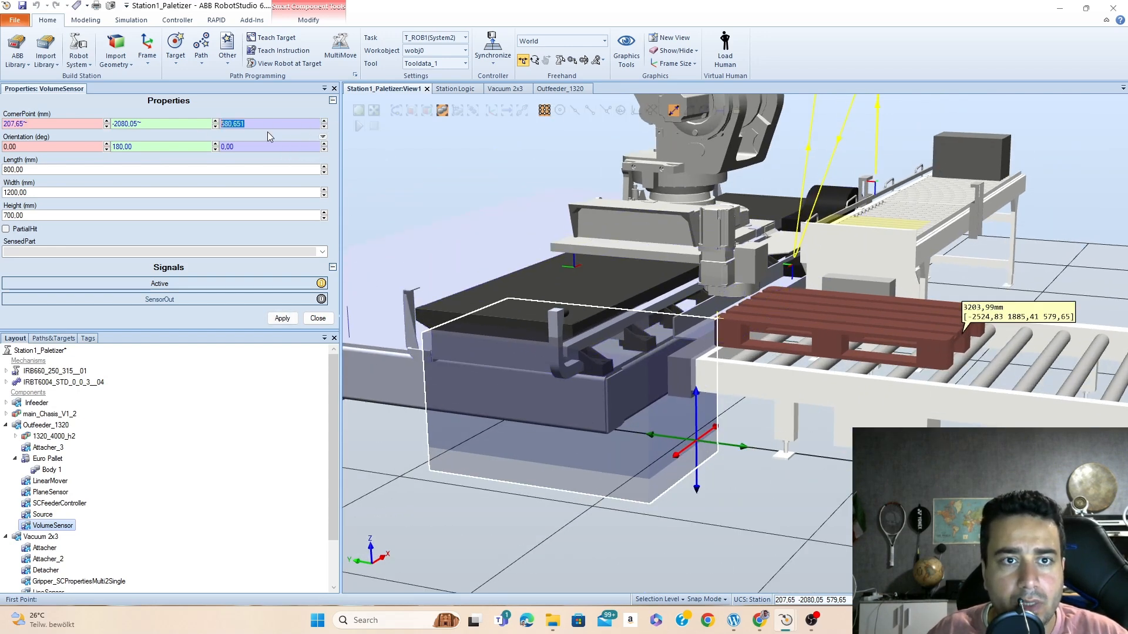
{"action": "type", "text": "1000"}
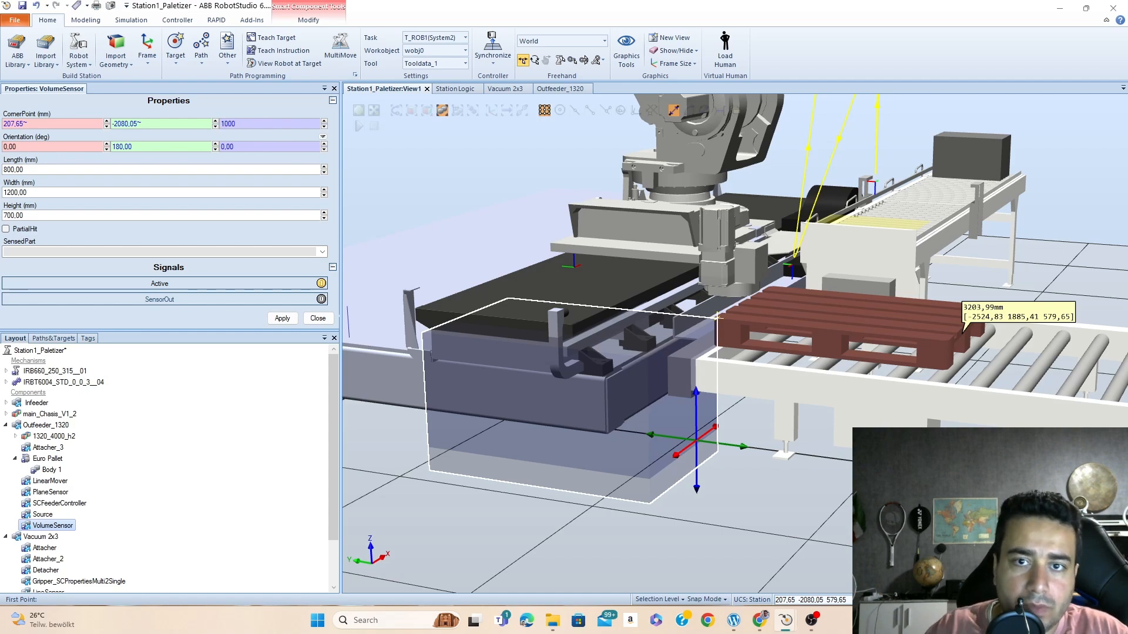
{"action": "key", "text": "Return"}
{"action": "left_click_drag", "start_coordinate": [660, 241], "coordinate": [604, 253], "text": "ctrl+shift"}
{"action": "left_click", "coordinate": [117, 125]}
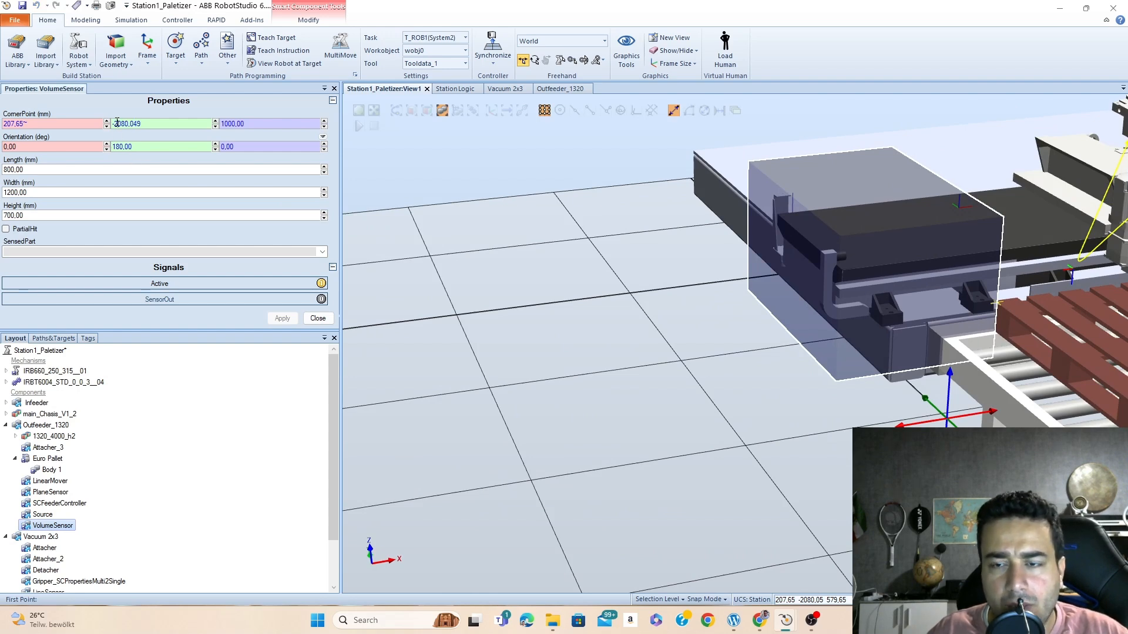
{"action": "type", "text": "3"}
{"action": "key", "text": "Return"}
Set the VolumeSensor's corner point X to 1000 mm so the volume covers the Euro Pallet
{"action": "left_click_drag", "start_coordinate": [372, 237], "coordinate": [277, 266], "text": "ctrl+shift"}
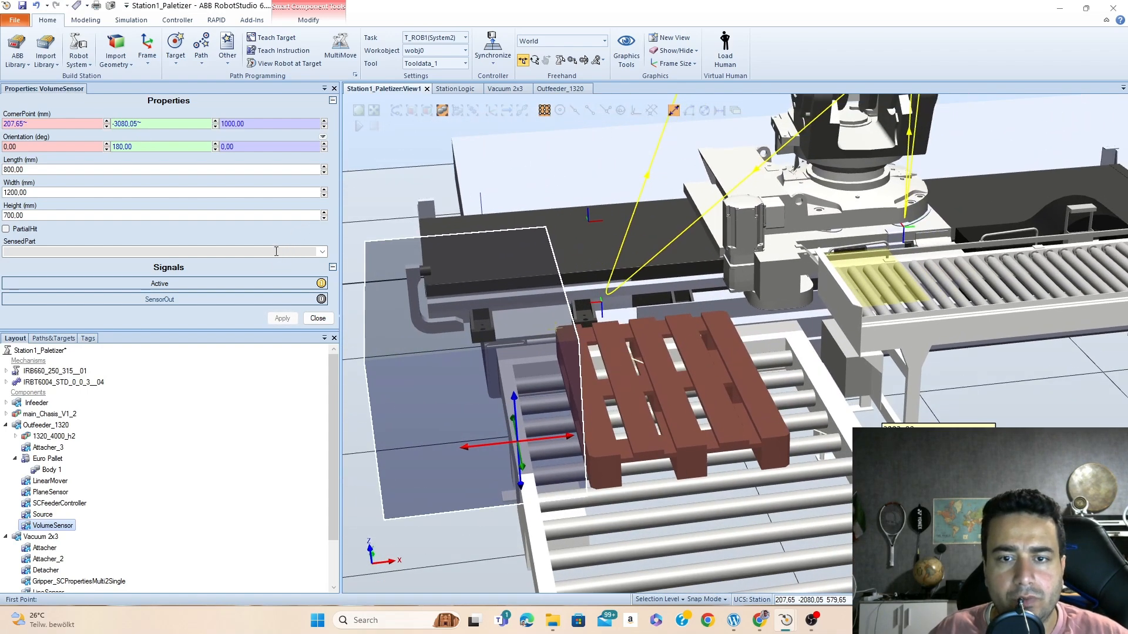
{"action": "double_click", "coordinate": [57, 124]}
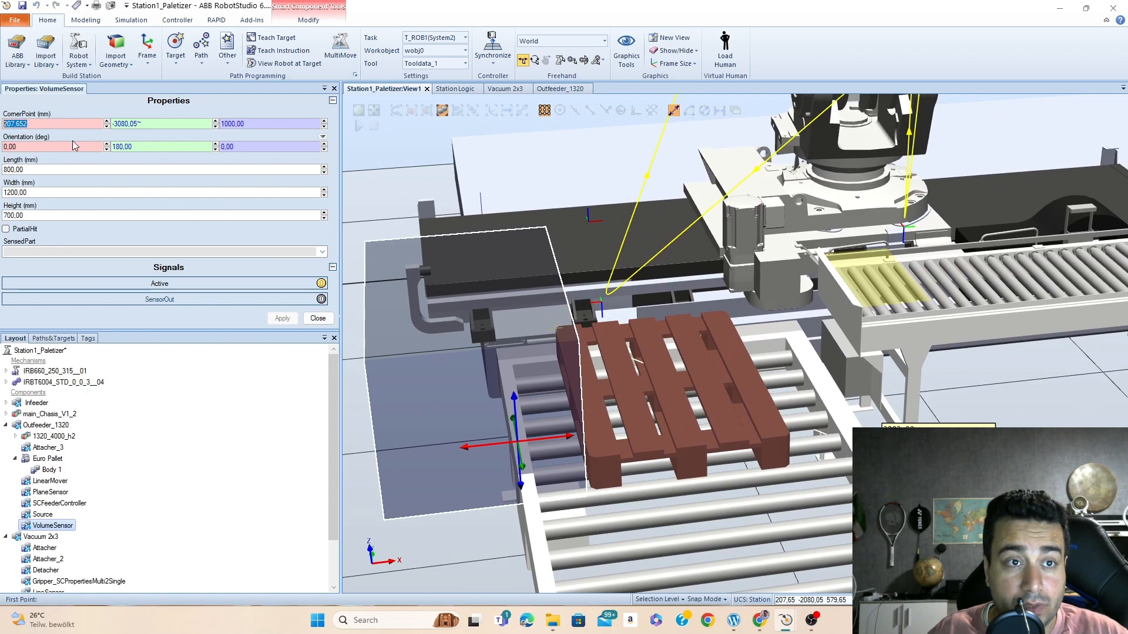
{"action": "type", "text": "700"}
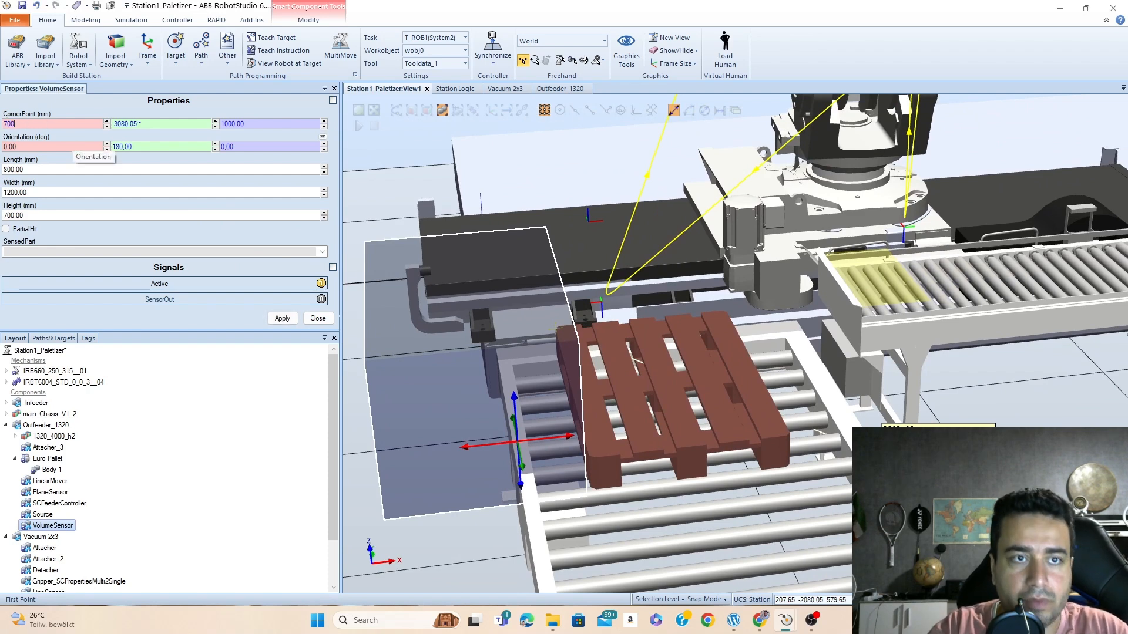
{"action": "key", "text": "Return"}
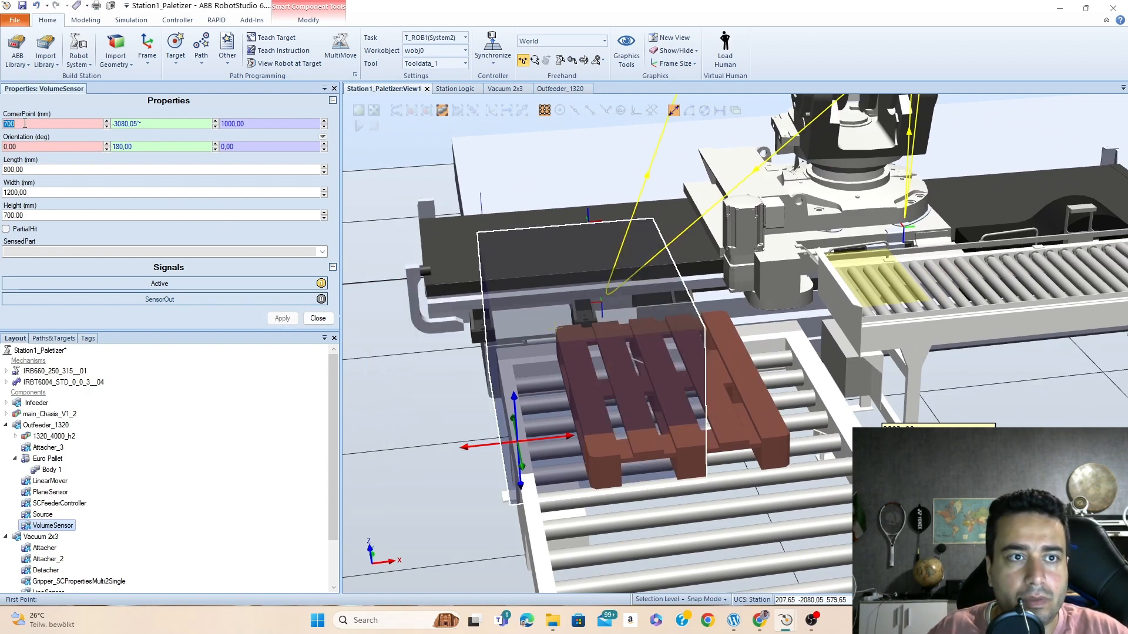
{"action": "type", "text": "1000"}
{"action": "key", "text": "Return"}
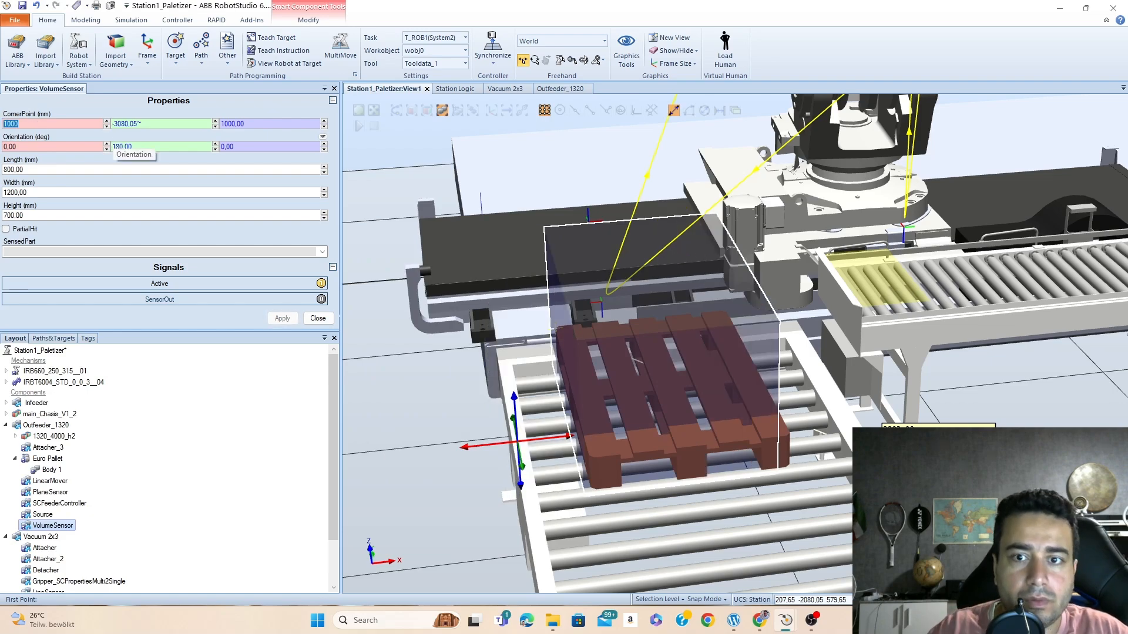
{"action": "left_click_drag", "start_coordinate": [583, 318], "coordinate": [643, 347], "text": "ctrl+shift"}
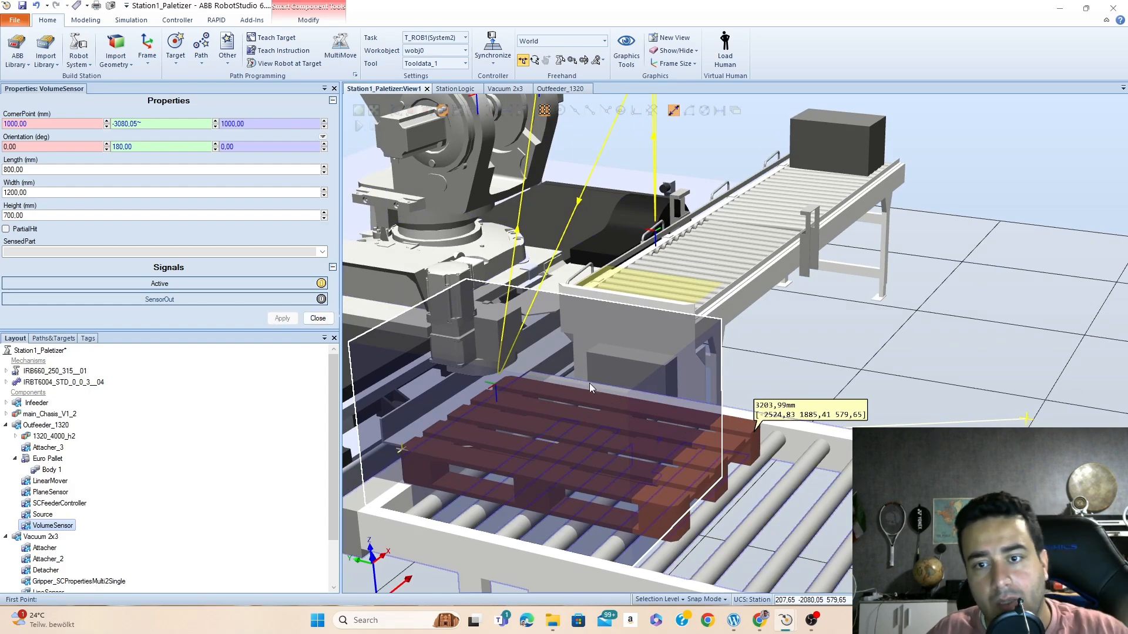
Set the VolumeSensor's corner point Y to -3000 mm
{"action": "left_click_drag", "start_coordinate": [359, 268], "coordinate": [159, 236], "text": "ctrl+shift"}
{"action": "left_click_drag", "start_coordinate": [136, 126], "coordinate": [109, 124]}
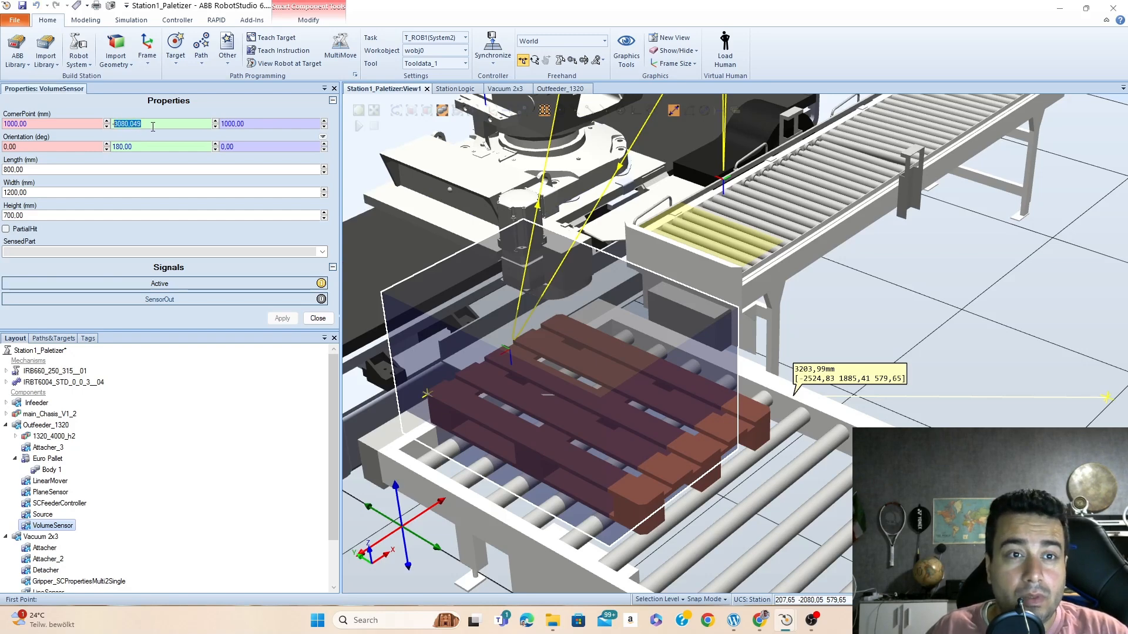
{"action": "type", "text": "-2500"}
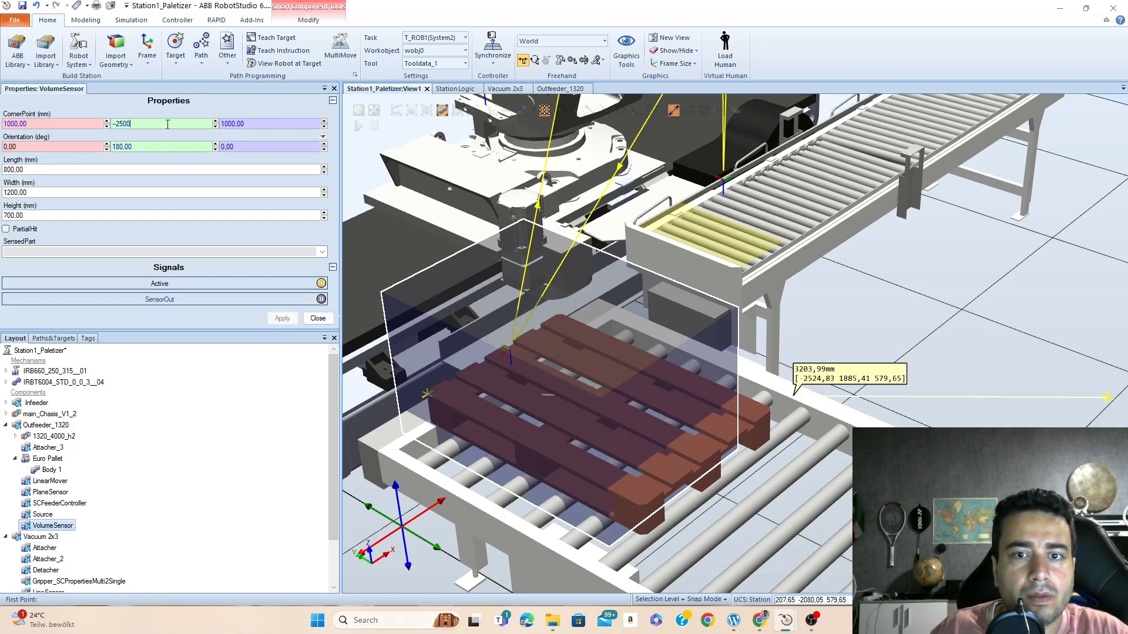
{"action": "left_click_drag", "start_coordinate": [130, 124], "coordinate": [101, 126]}
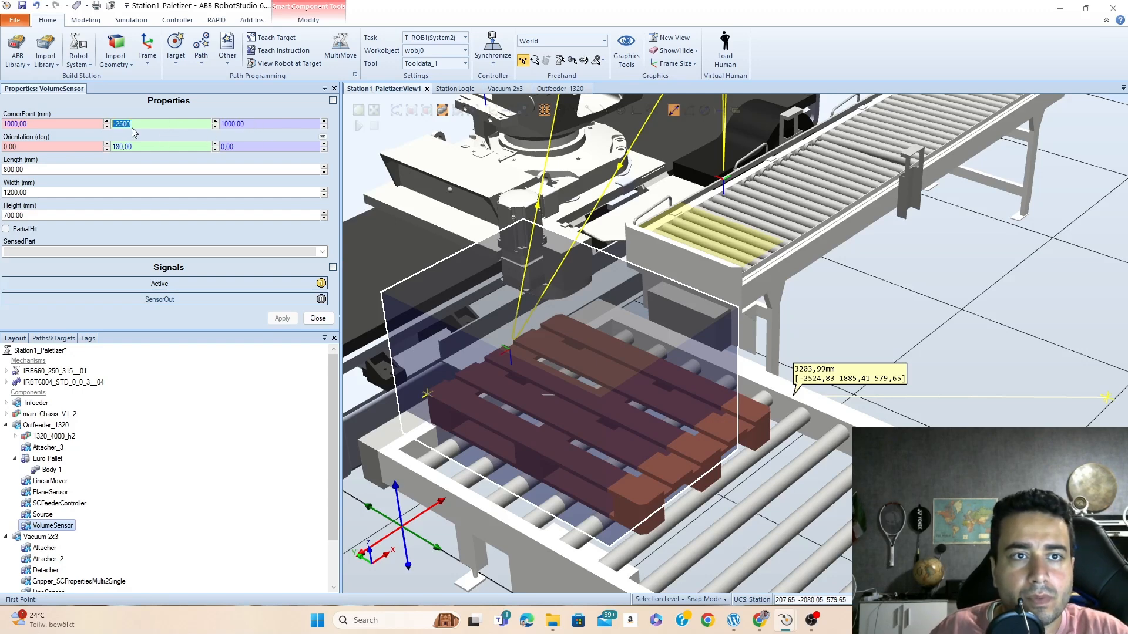
{"action": "type", "text": "-"}
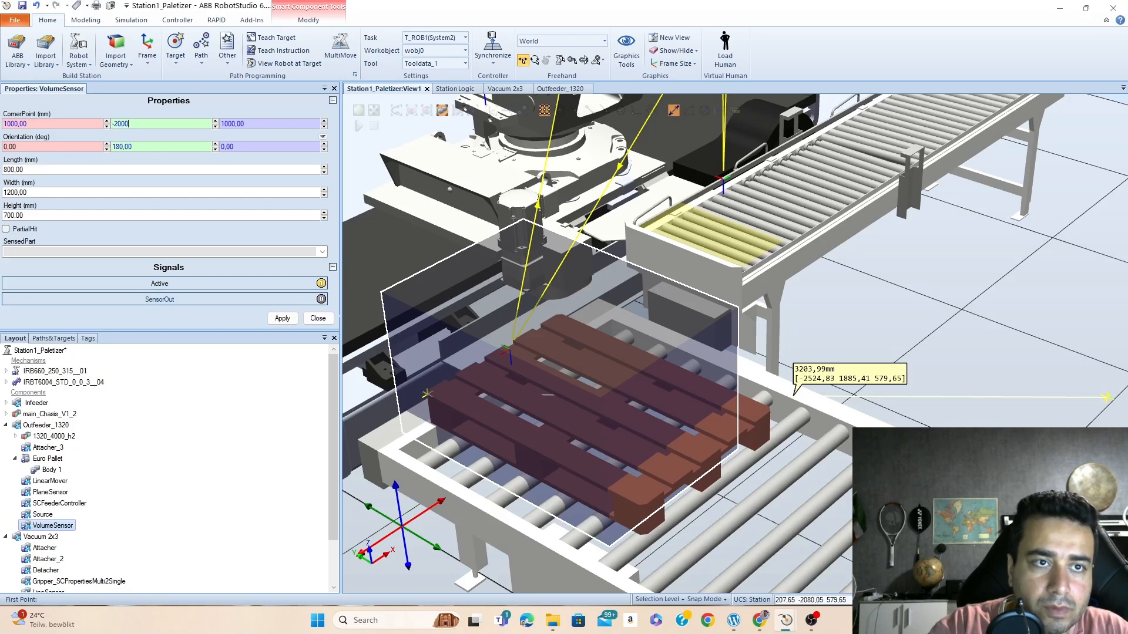
{"action": "key", "text": "Return"}
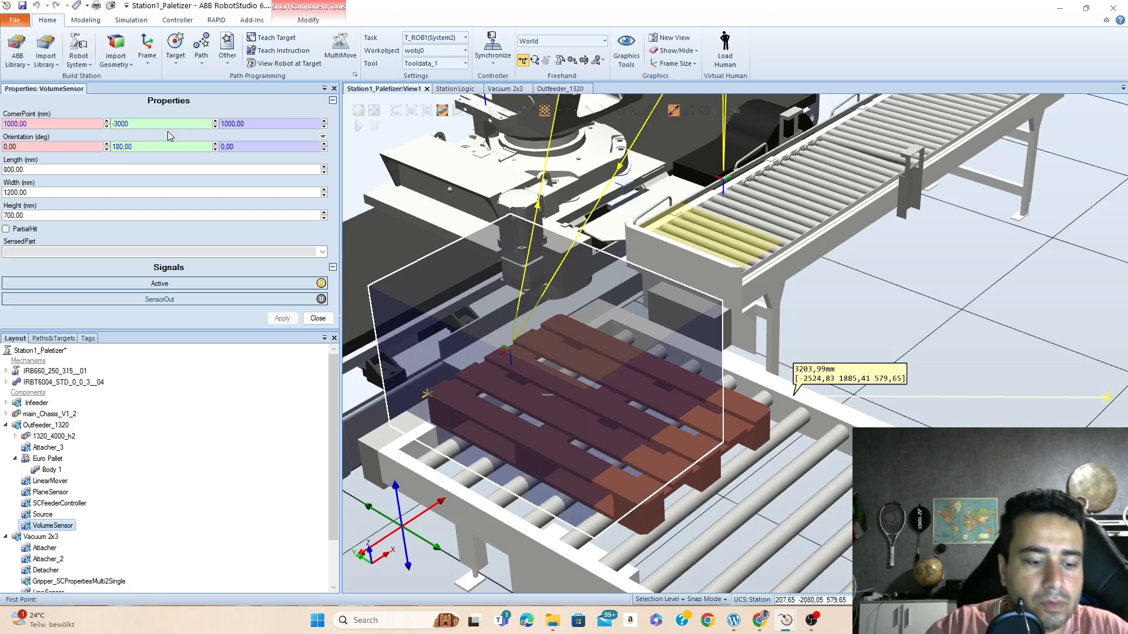
{"action": "key", "text": "Return"}
Set the VolumeSensor's corner point Y to -3200 mm, check its volume around the Euro Pallet, and close its properties
{"action": "left_click", "coordinate": [123, 123]}
{"action": "key", "text": "BackSpace"}
{"action": "type", "text": "2"}
{"action": "key", "text": "Return"}
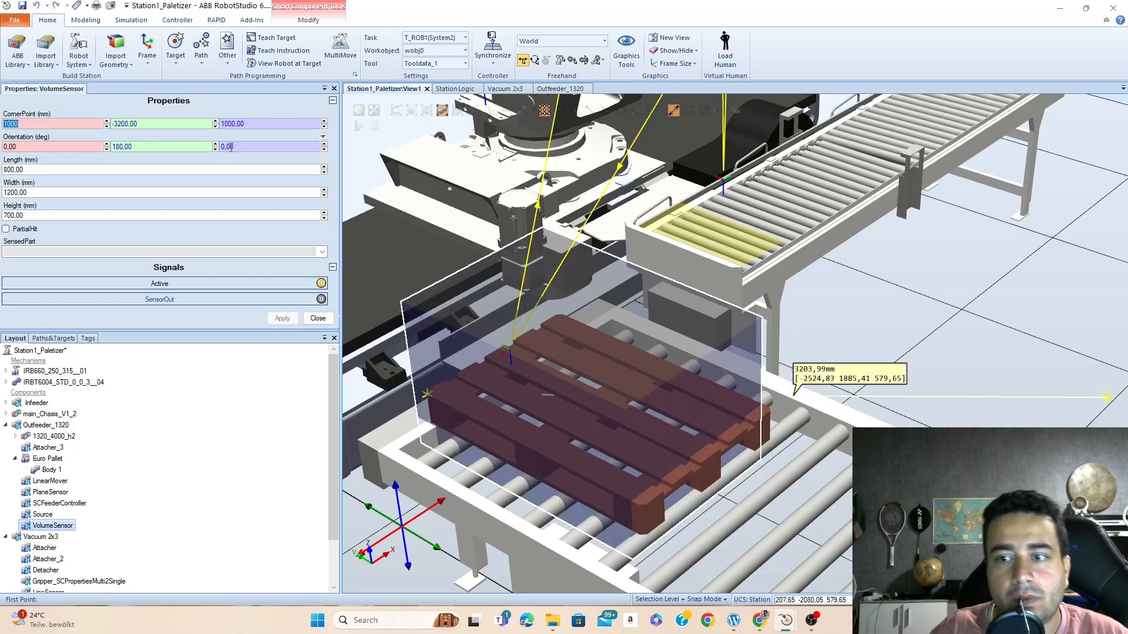
{"action": "left_click_drag", "start_coordinate": [600, 259], "coordinate": [622, 257], "text": "ctrl+shift"}
{"action": "left_click", "coordinate": [622, 256]}
{"action": "scroll", "coordinate": [790, 303], "scroll_direction": "down", "scroll_amount": 4}
{"action": "scroll", "coordinate": [763, 302], "scroll_direction": "up", "scroll_amount": 5}
{"action": "left_click_drag", "start_coordinate": [742, 359], "coordinate": [833, 372], "text": "ctrl+shift"}
{"action": "scroll", "coordinate": [767, 386], "scroll_direction": "down", "scroll_amount": 5}
{"action": "scroll", "coordinate": [869, 379], "scroll_direction": "up", "scroll_amount": 3}
{"action": "scroll", "coordinate": [869, 379], "scroll_direction": "down", "scroll_amount": 3}
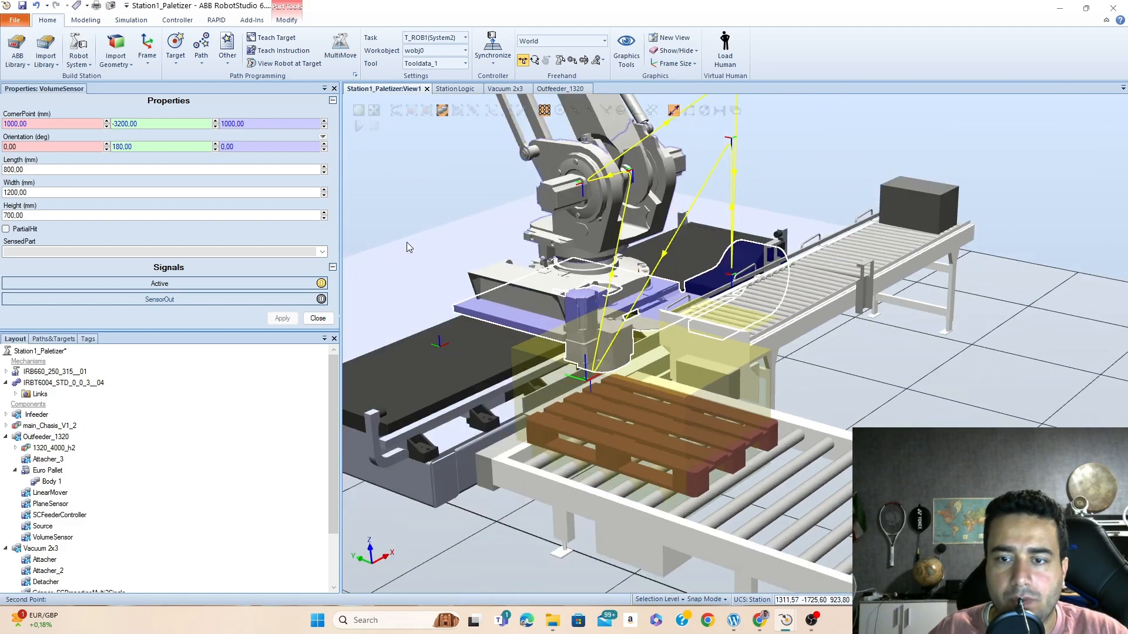
{"action": "left_click", "coordinate": [312, 319]}
Open the properties of the LineSensor inside the Vacuum 2x3 component
{"action": "left_click", "coordinate": [560, 89]}
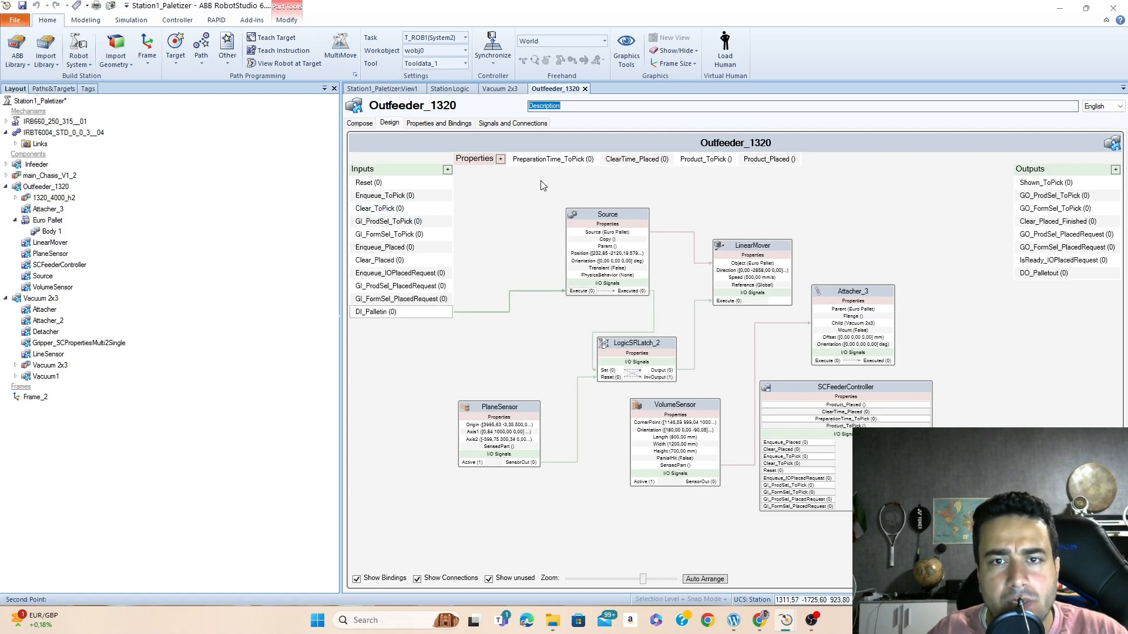
{"action": "left_click", "coordinate": [498, 89]}
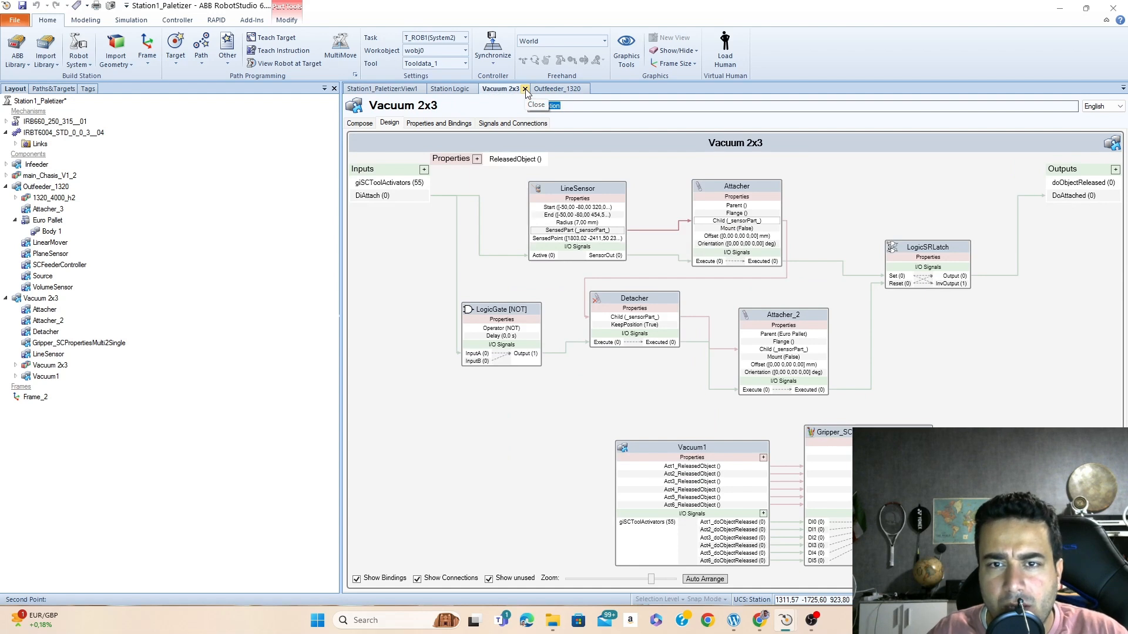
{"action": "double_click", "coordinate": [604, 191]}
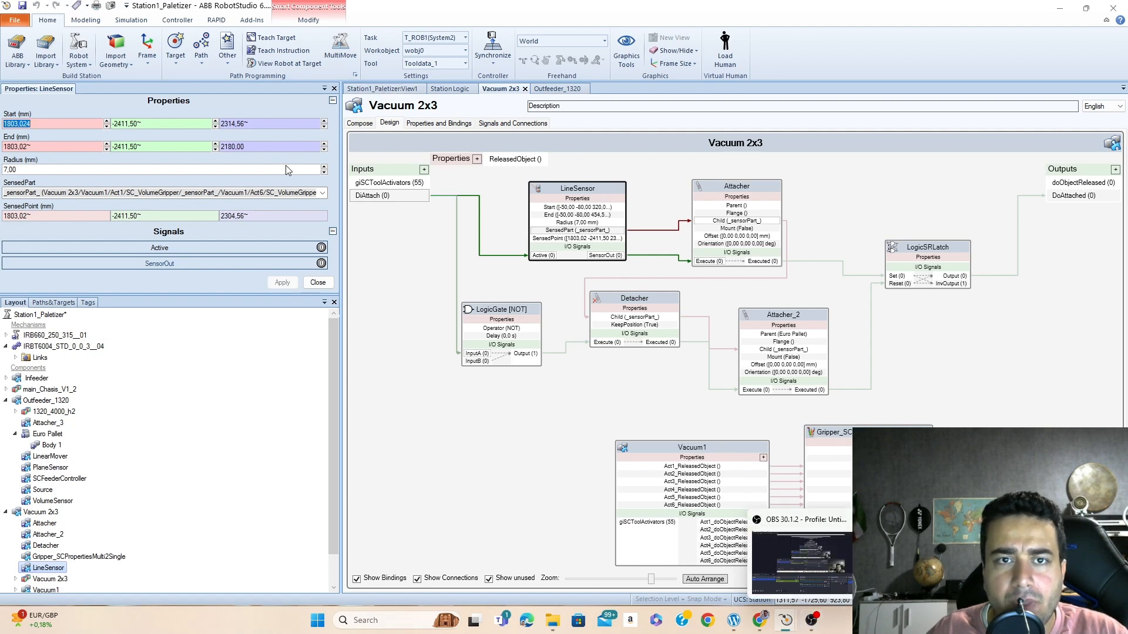
Lower the IRB660 gripper to conveyor level by jogging axis 2 to about 25° and axis 3 to about 50°
{"action": "left_click", "coordinate": [375, 89]}
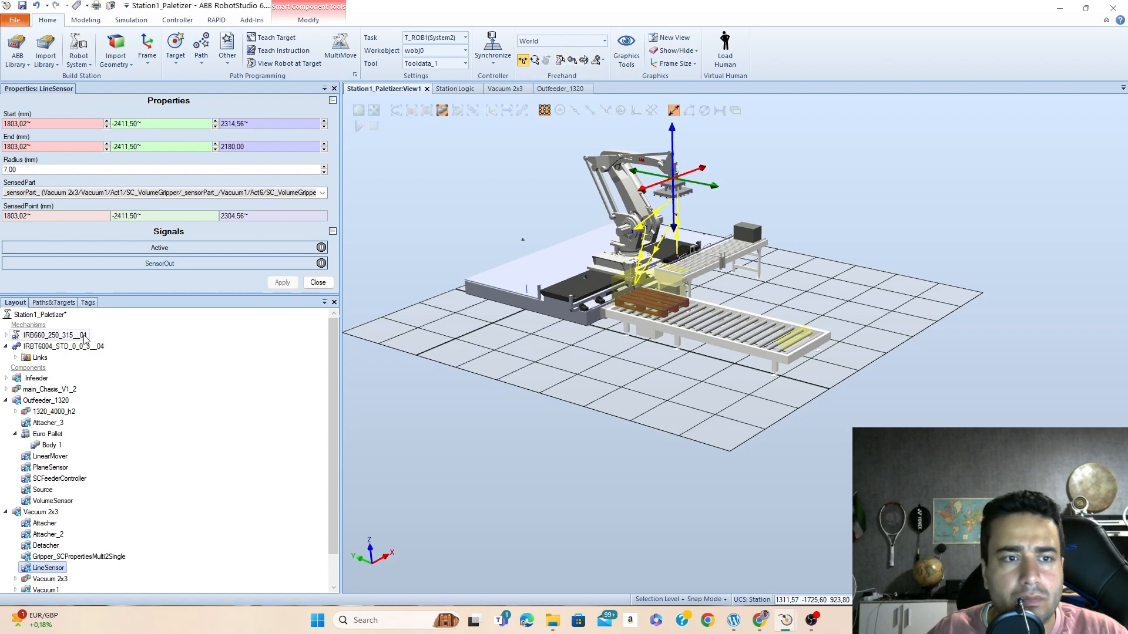
{"action": "right_click", "coordinate": [34, 337]}
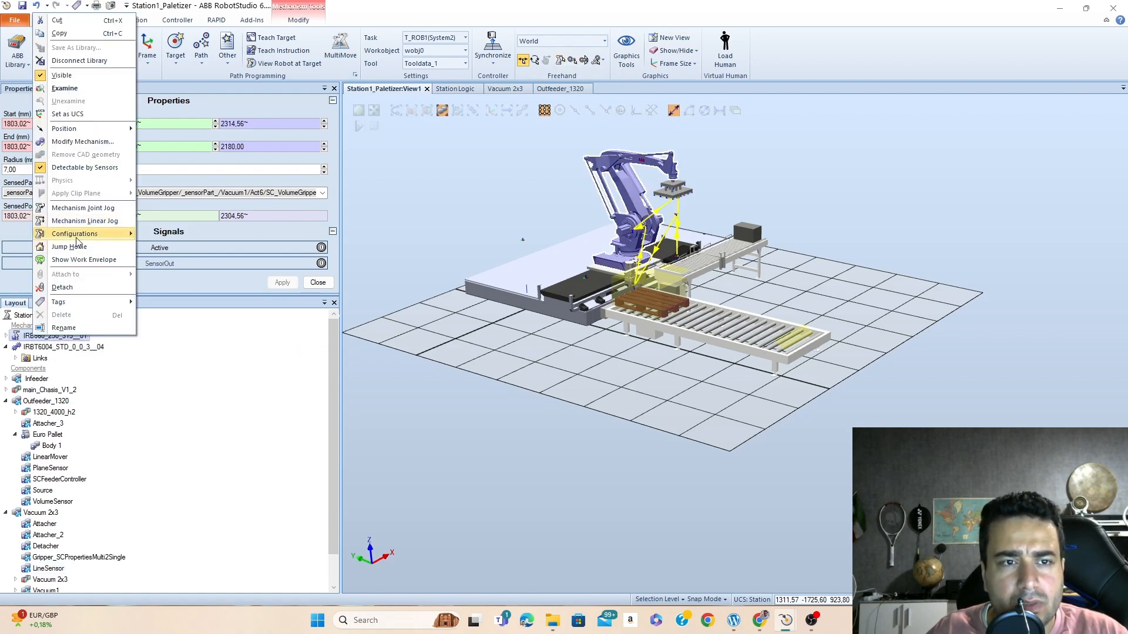
{"action": "left_click", "coordinate": [82, 208]}
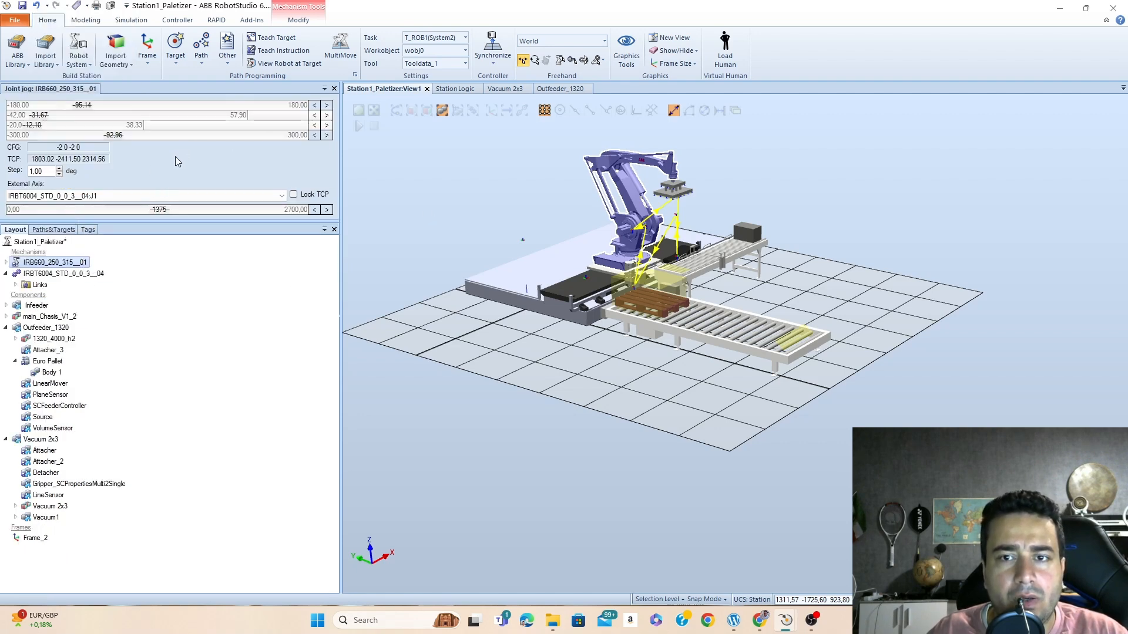
{"action": "left_click_drag", "start_coordinate": [39, 115], "coordinate": [164, 135]}
{"action": "left_click_drag", "start_coordinate": [37, 125], "coordinate": [164, 138]}
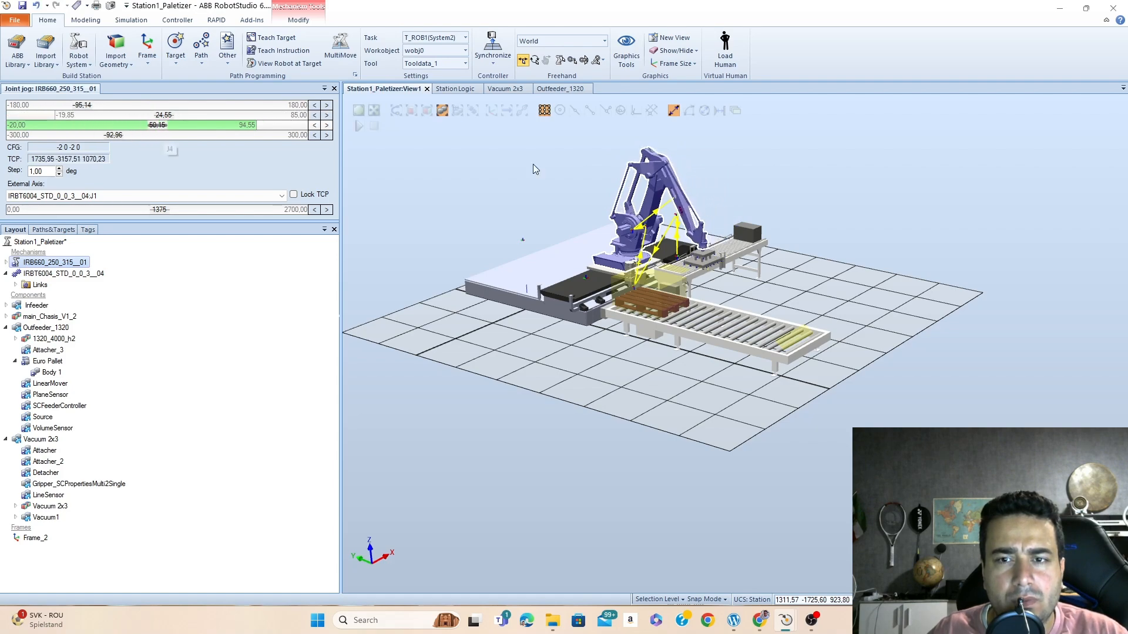
{"action": "scroll", "coordinate": [709, 360], "scroll_direction": "up", "scroll_amount": 6}
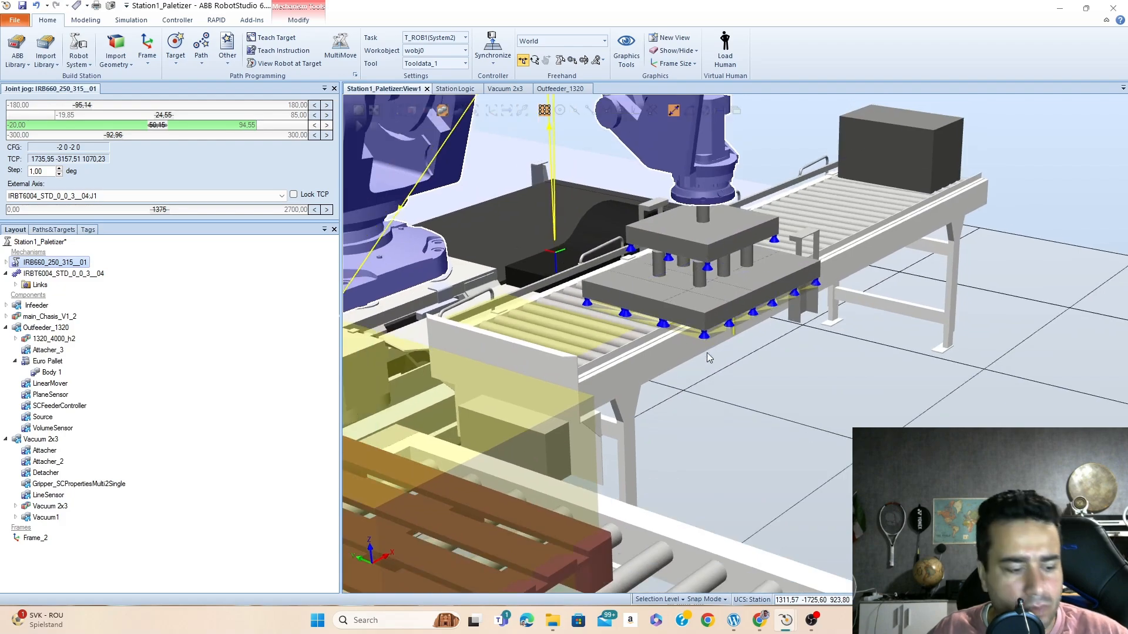
{"action": "scroll", "coordinate": [709, 351], "scroll_direction": "up", "scroll_amount": 4}
{"action": "left_click_drag", "start_coordinate": [710, 348], "coordinate": [672, 338], "text": "ctrl+shift"}
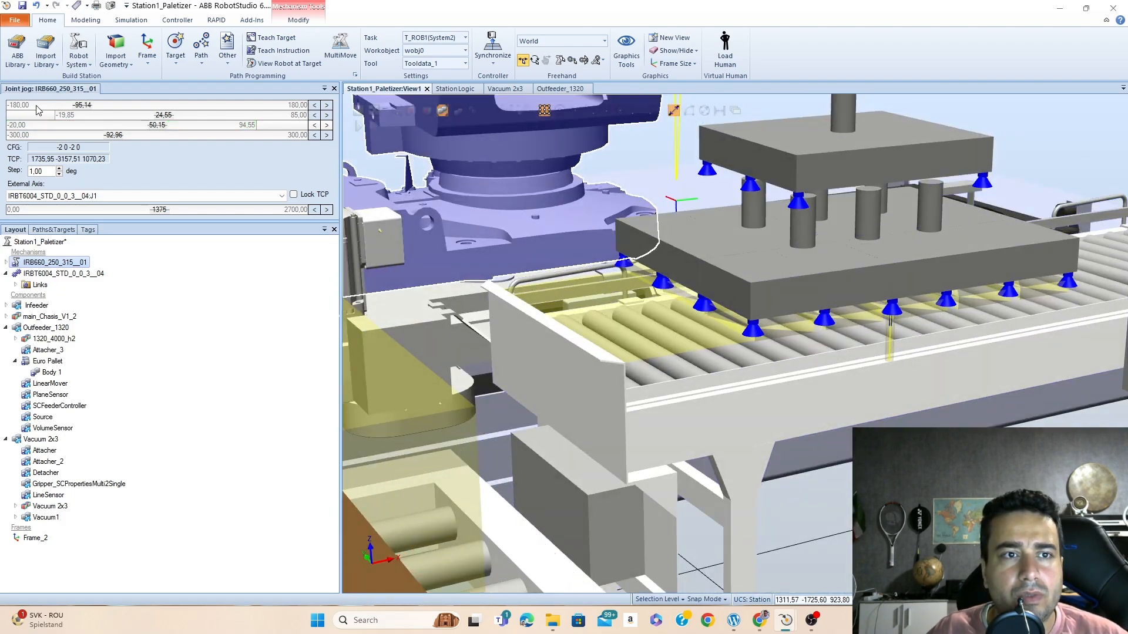
Swing the IRB660's axis 1 to about -26° toward the box and jog axis 2 to about 40°
{"action": "left_click_drag", "start_coordinate": [84, 107], "coordinate": [142, 111]}
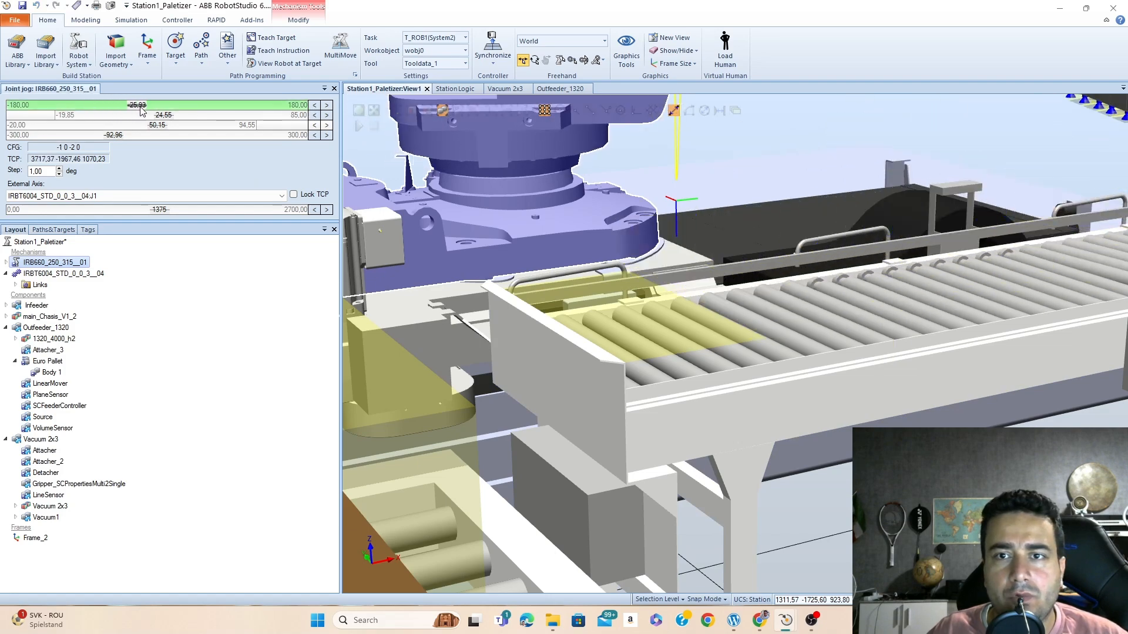
{"action": "scroll", "coordinate": [634, 218], "scroll_direction": "down", "scroll_amount": 4}
{"action": "scroll", "coordinate": [634, 218], "scroll_direction": "up", "scroll_amount": 3}
{"action": "scroll", "coordinate": [823, 208], "scroll_direction": "down", "scroll_amount": 4}
{"action": "left_click_drag", "start_coordinate": [836, 206], "coordinate": [637, 312], "text": "ctrl"}
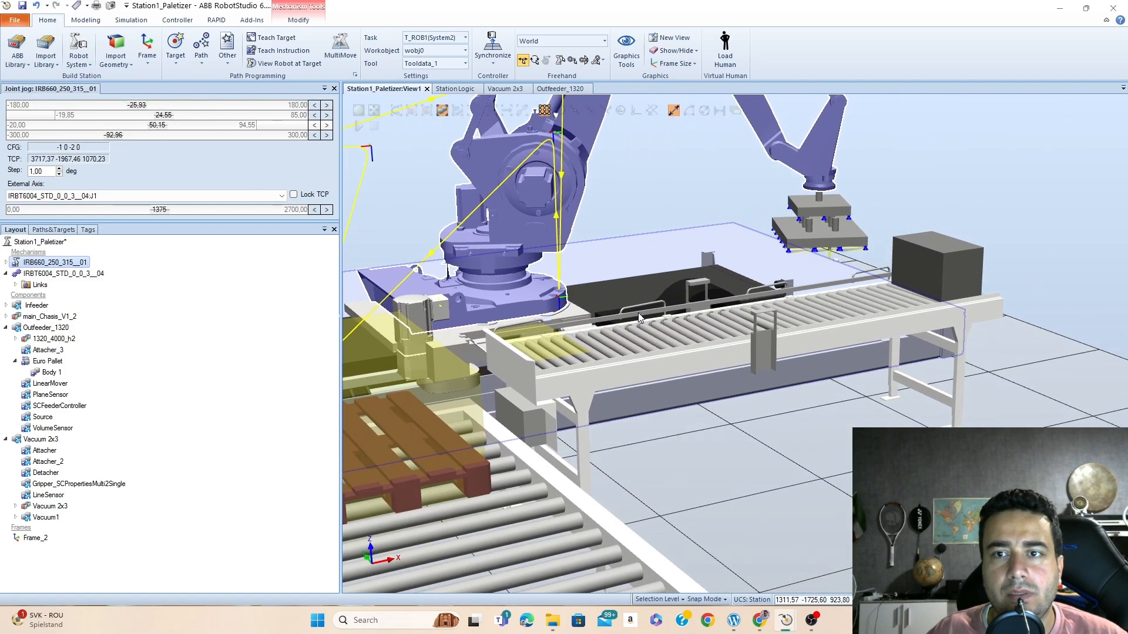
{"action": "left_click", "coordinate": [813, 232]}
{"action": "left_click", "coordinate": [731, 223]}
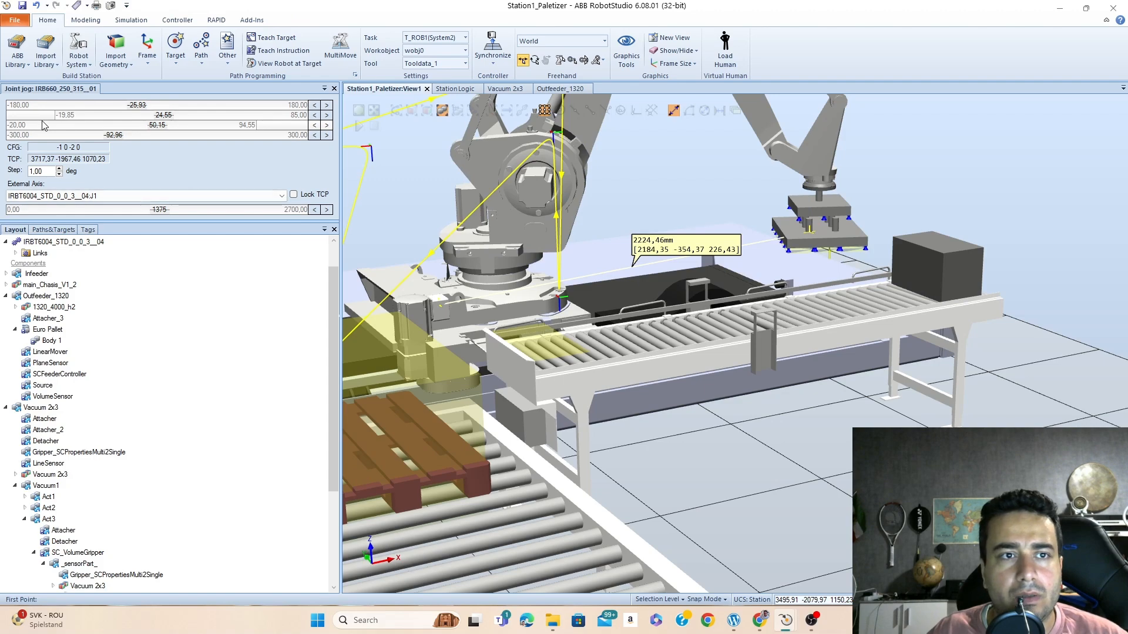
{"action": "left_click_drag", "start_coordinate": [97, 117], "coordinate": [166, 130]}
Check the gripper's position next to the box on the infeeder and jog axis 1 to about -29°
{"action": "left_click_drag", "start_coordinate": [302, 147], "coordinate": [549, 150], "text": "ctrl"}
{"action": "scroll", "coordinate": [955, 261], "scroll_direction": "down", "scroll_amount": 5}
{"action": "left_click_drag", "start_coordinate": [975, 247], "coordinate": [840, 320], "text": "ctrl"}
{"action": "scroll", "coordinate": [790, 346], "scroll_direction": "up", "scroll_amount": 6}
{"action": "scroll", "coordinate": [769, 351], "scroll_direction": "up", "scroll_amount": 5}
{"action": "left_click_drag", "start_coordinate": [769, 350], "coordinate": [750, 330], "text": "ctrl+shift"}
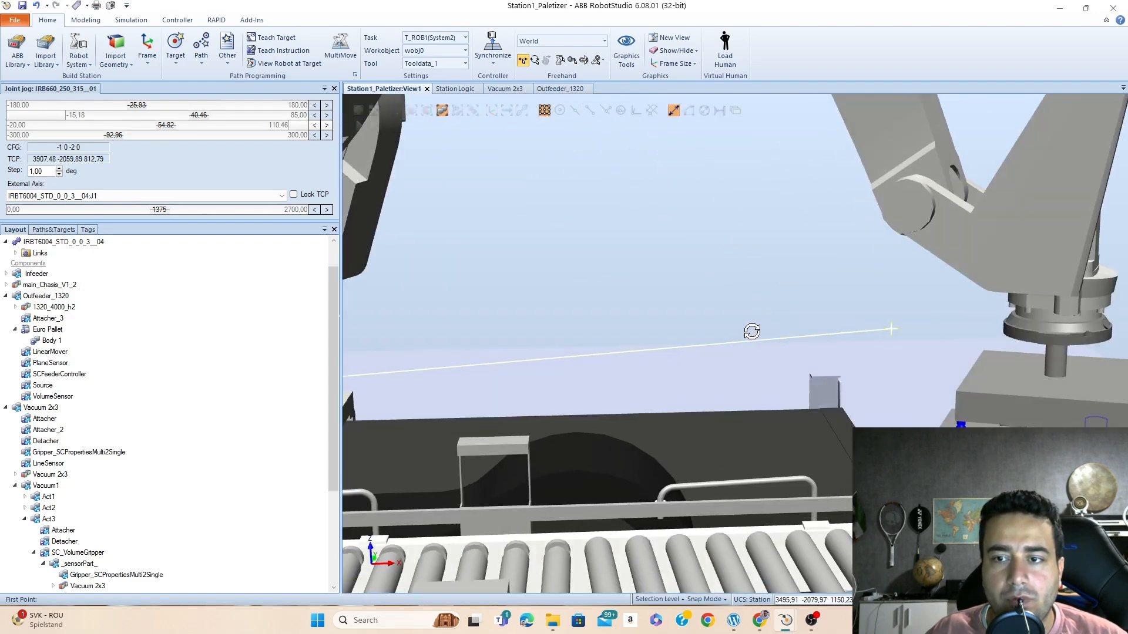
{"action": "left_click_drag", "start_coordinate": [695, 282], "coordinate": [596, 207], "text": "ctrl"}
{"action": "left_click_drag", "start_coordinate": [789, 321], "coordinate": [649, 205], "text": "ctrl"}
{"action": "left_click_drag", "start_coordinate": [742, 310], "coordinate": [732, 296], "text": "ctrl+shift"}
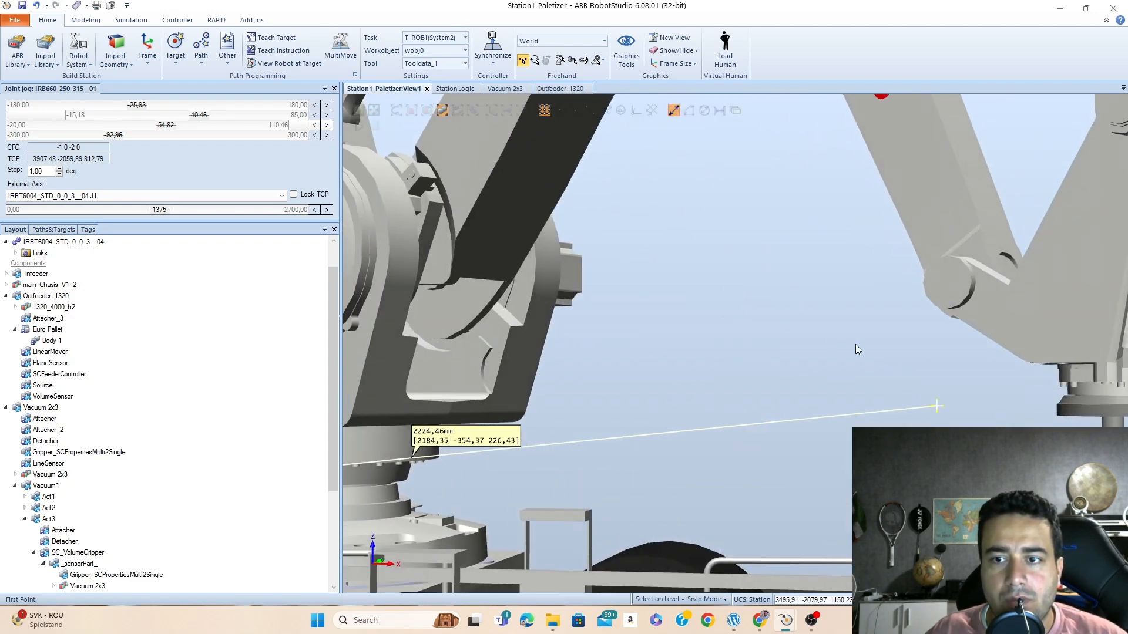
{"action": "left_click_drag", "start_coordinate": [838, 341], "coordinate": [720, 255], "text": "ctrl"}
{"action": "left_click_drag", "start_coordinate": [805, 347], "coordinate": [425, 143], "text": "ctrl"}
{"action": "scroll", "coordinate": [781, 308], "scroll_direction": "down", "scroll_amount": 5}
{"action": "left_click", "coordinate": [372, 110]}
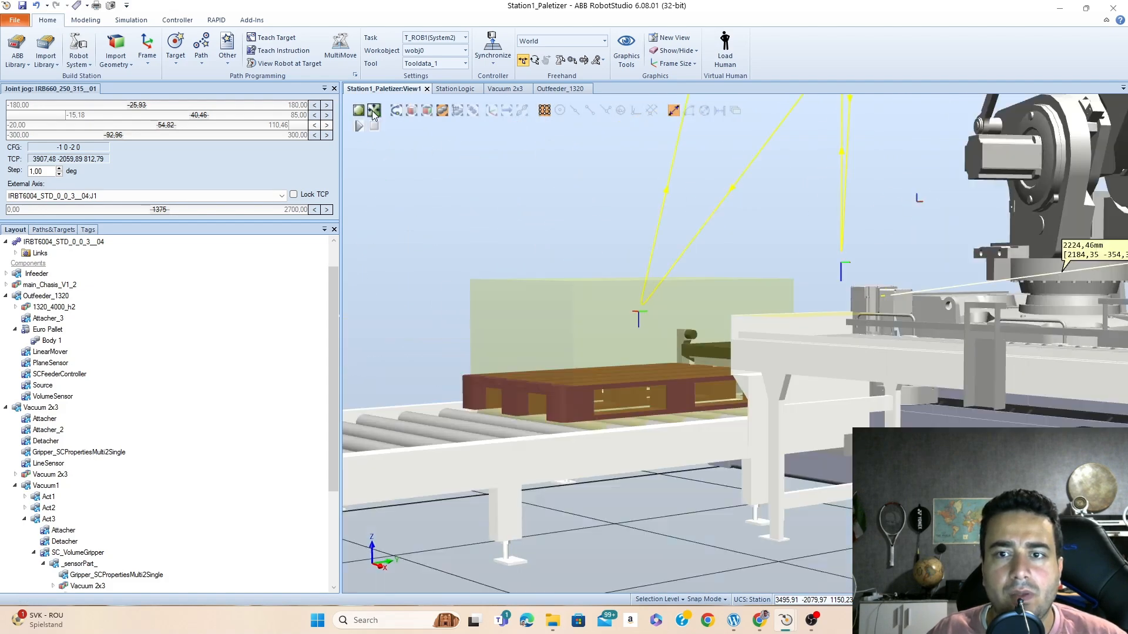
{"action": "left_click", "coordinate": [359, 111]}
{"action": "left_click_drag", "start_coordinate": [837, 300], "coordinate": [785, 315], "text": "ctrl+shift"}
{"action": "scroll", "coordinate": [685, 389], "scroll_direction": "up", "scroll_amount": 7}
{"action": "left_click_drag", "start_coordinate": [685, 389], "coordinate": [724, 363], "text": "ctrl+shift"}
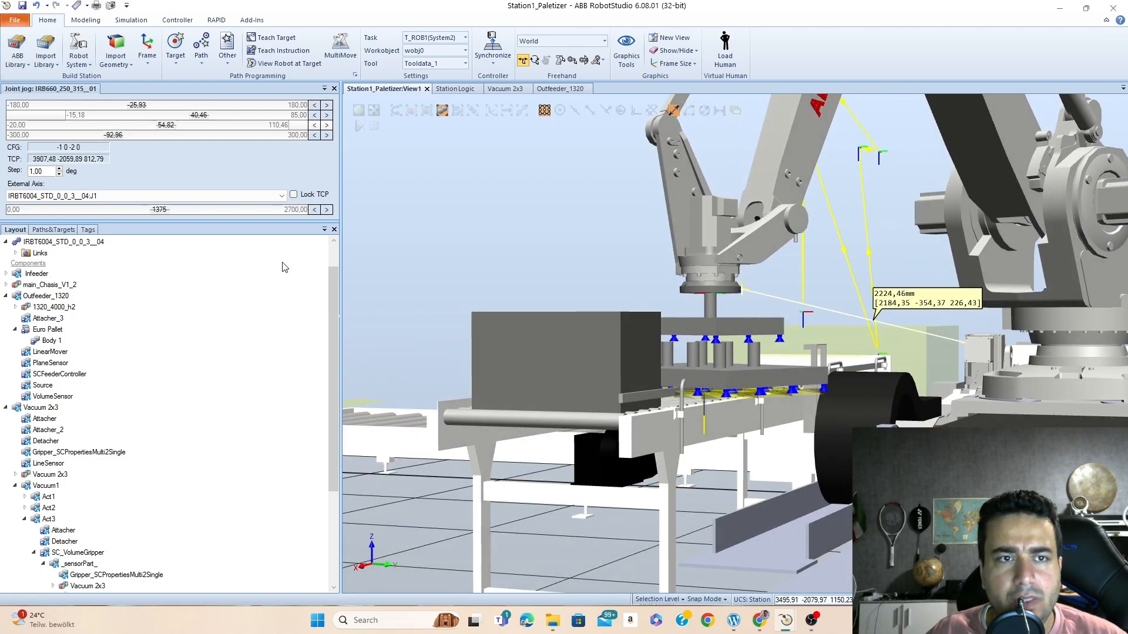
{"action": "left_click_drag", "start_coordinate": [137, 106], "coordinate": [134, 108]}
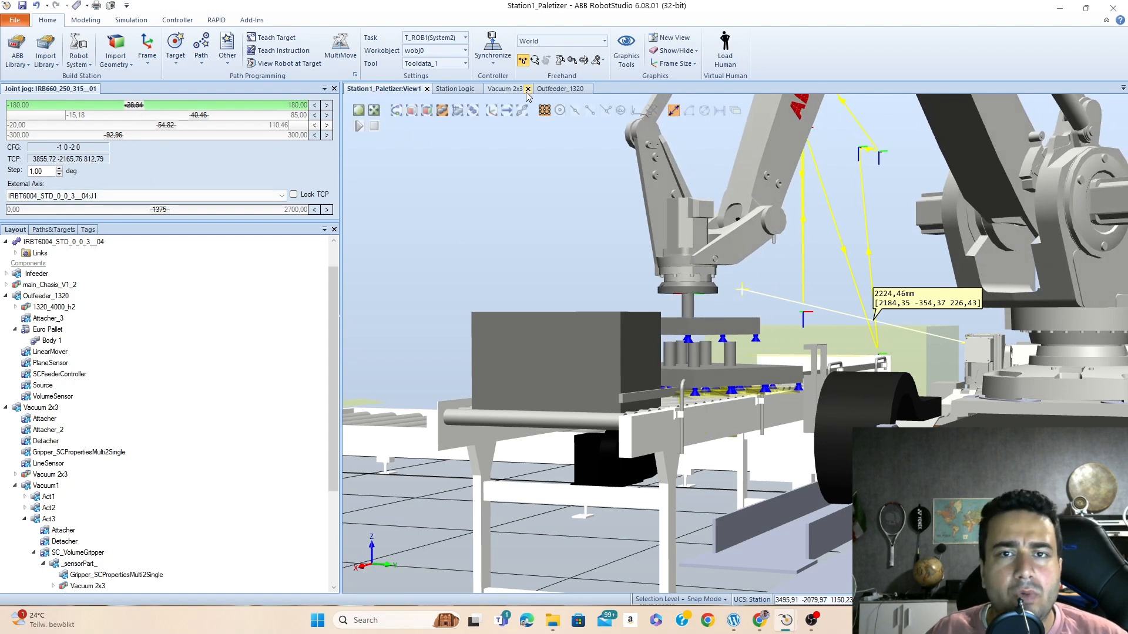
Activate the LineSensor in the Vacuum 2x3 component as a test, and delete it from the component
{"action": "left_click", "coordinate": [547, 89]}
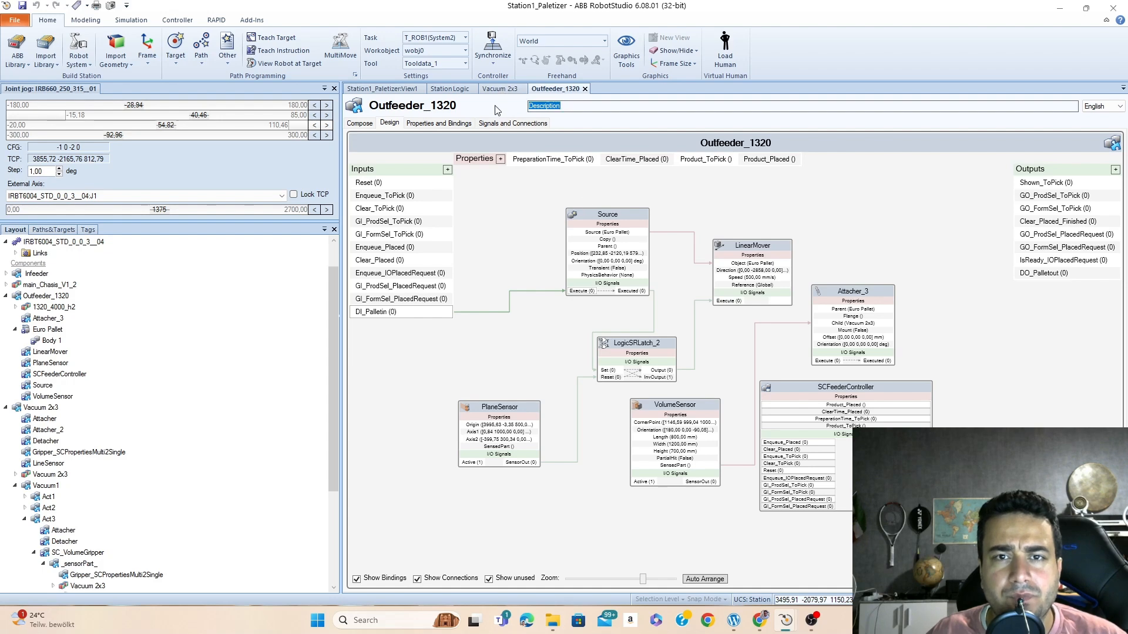
{"action": "left_click", "coordinate": [499, 89]}
{"action": "double_click", "coordinate": [594, 193]}
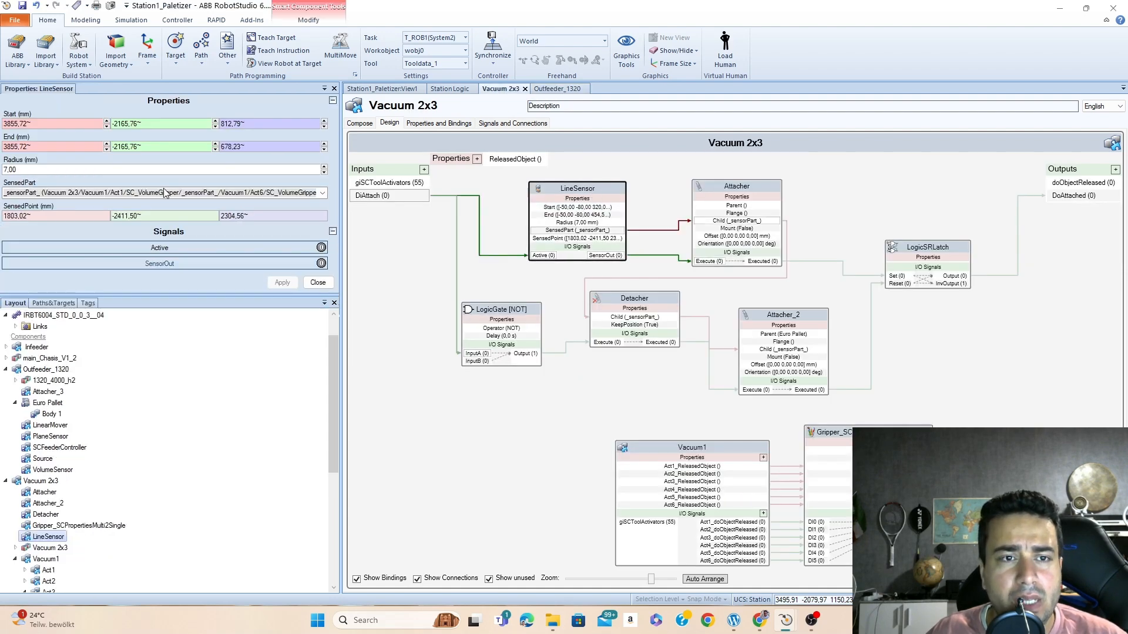
{"action": "left_click", "coordinate": [198, 248]}
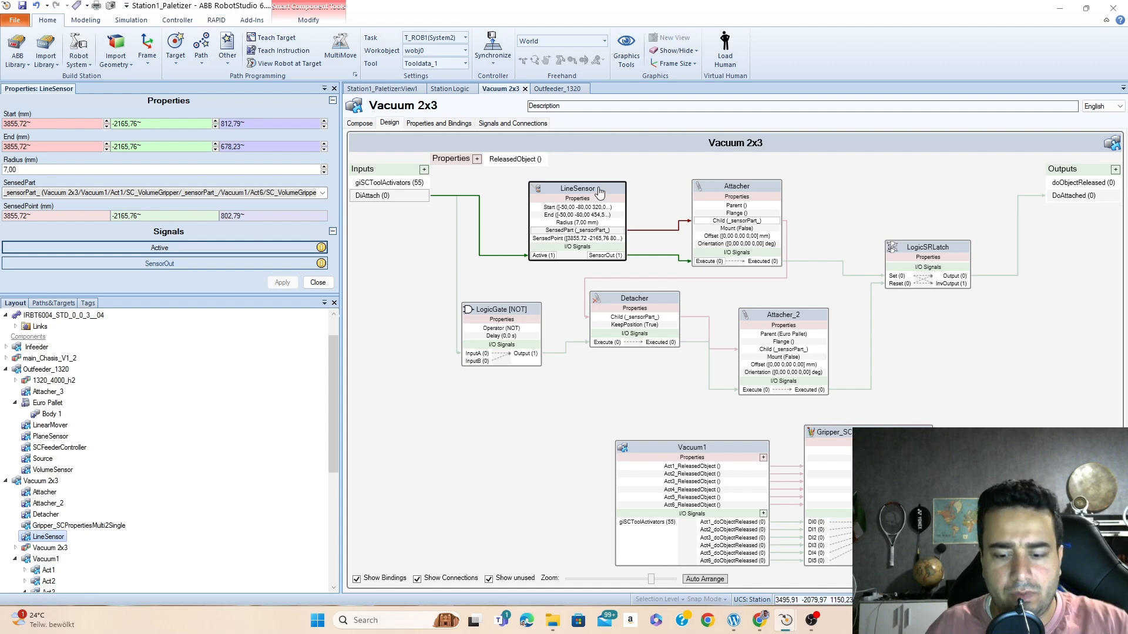
{"action": "key", "text": "Delete"}
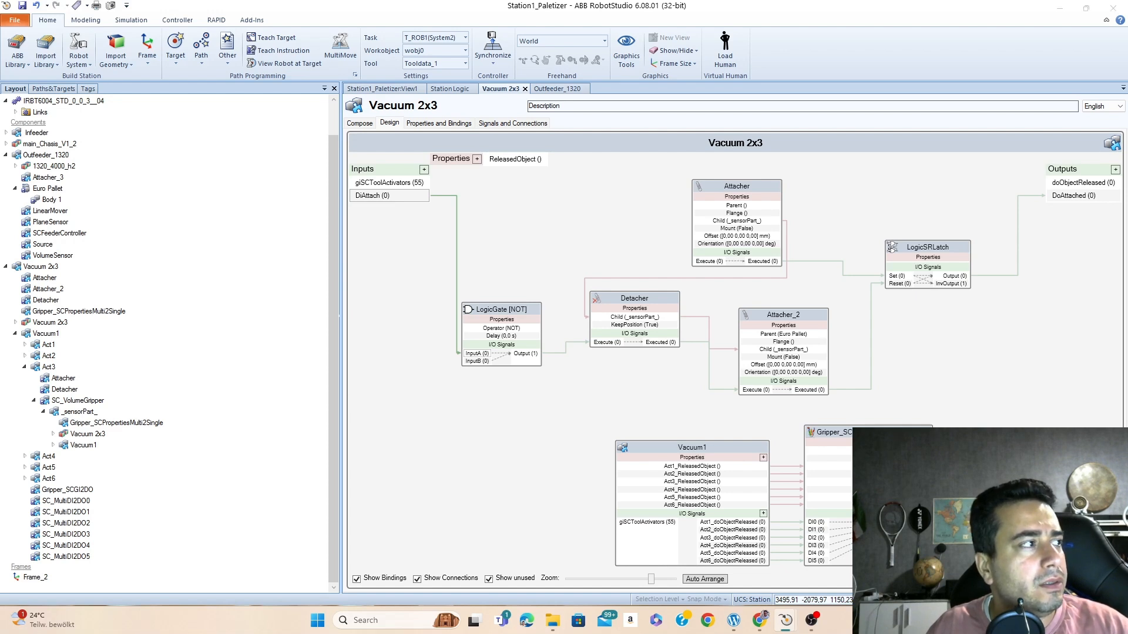
Add a new LineSensor to the Vacuum 2x3 design and place its block before the Attacher
{"action": "right_click", "coordinate": [523, 222]}
{"action": "mouse_move", "coordinate": [587, 421]}
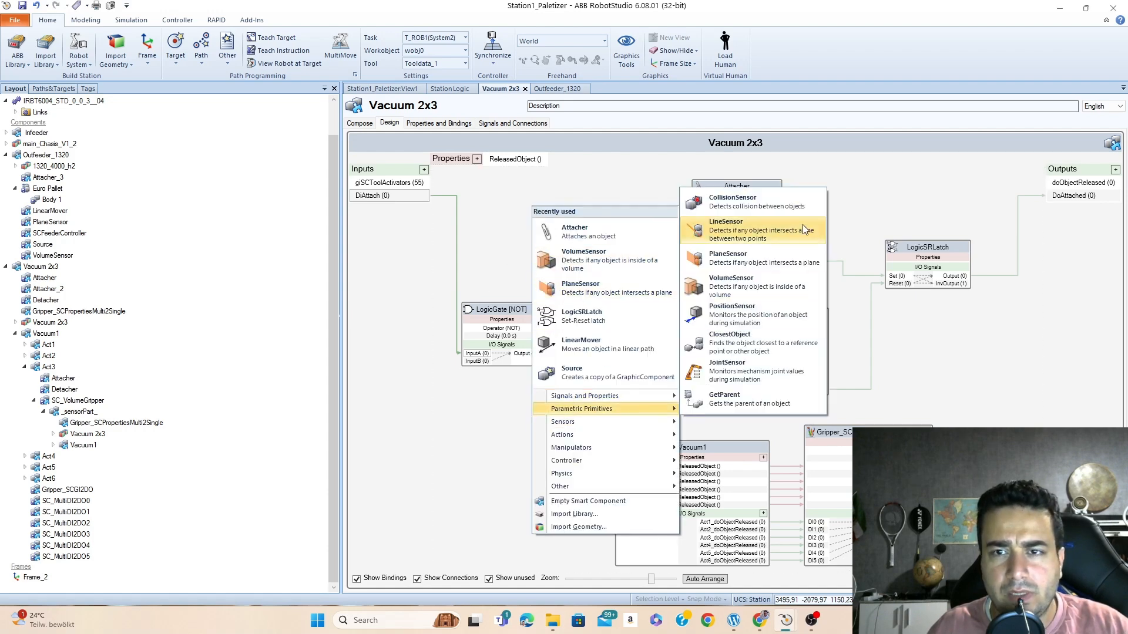
{"action": "left_click", "coordinate": [758, 226]}
{"action": "left_click_drag", "start_coordinate": [528, 191], "coordinate": [597, 189]}
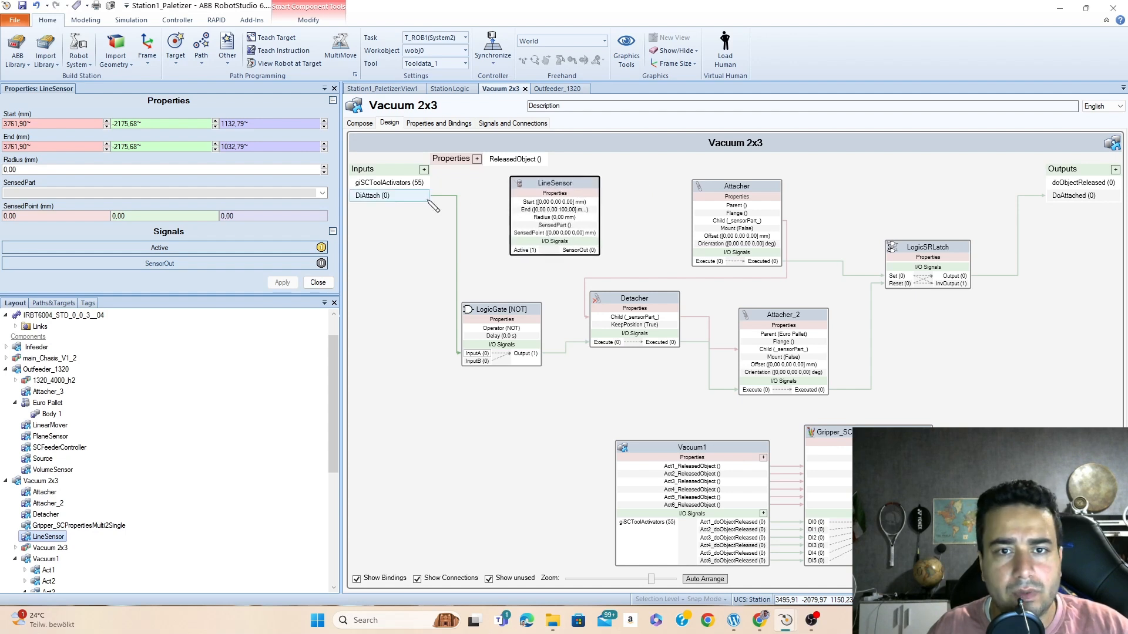
Connect DiAttach to the LineSensor's Active, its SensedPart to the Attacher's Child, and its SensorOut to the Attacher's Execute
{"action": "left_click_drag", "start_coordinate": [428, 199], "coordinate": [522, 250]}
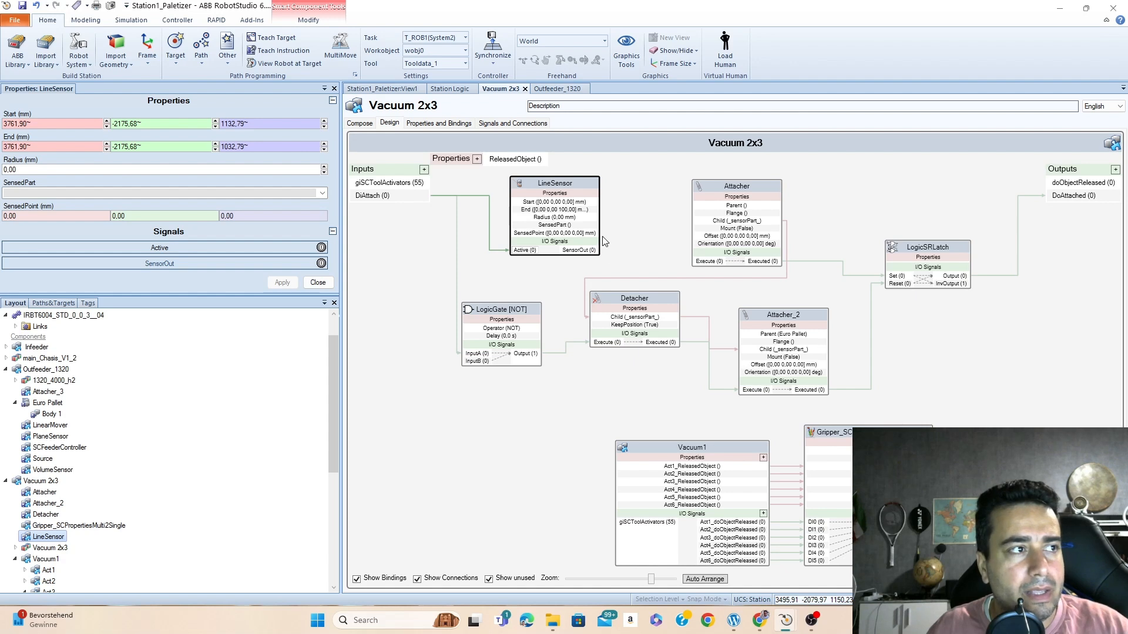
{"action": "left_click_drag", "start_coordinate": [597, 225], "coordinate": [729, 221]}
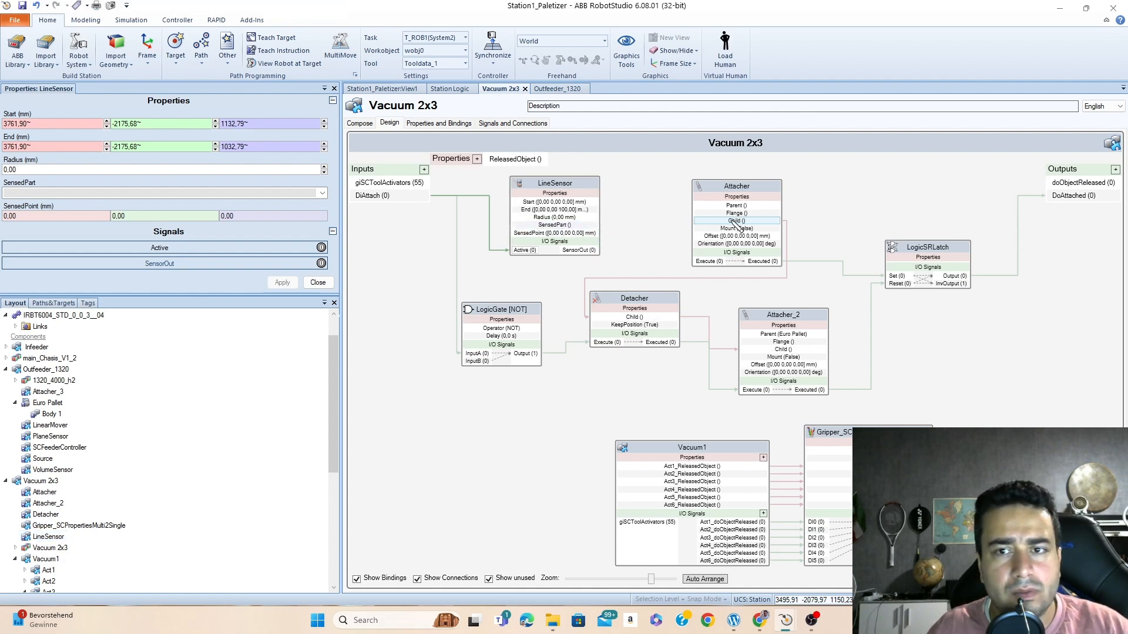
{"action": "left_click_drag", "start_coordinate": [592, 251], "coordinate": [697, 262]}
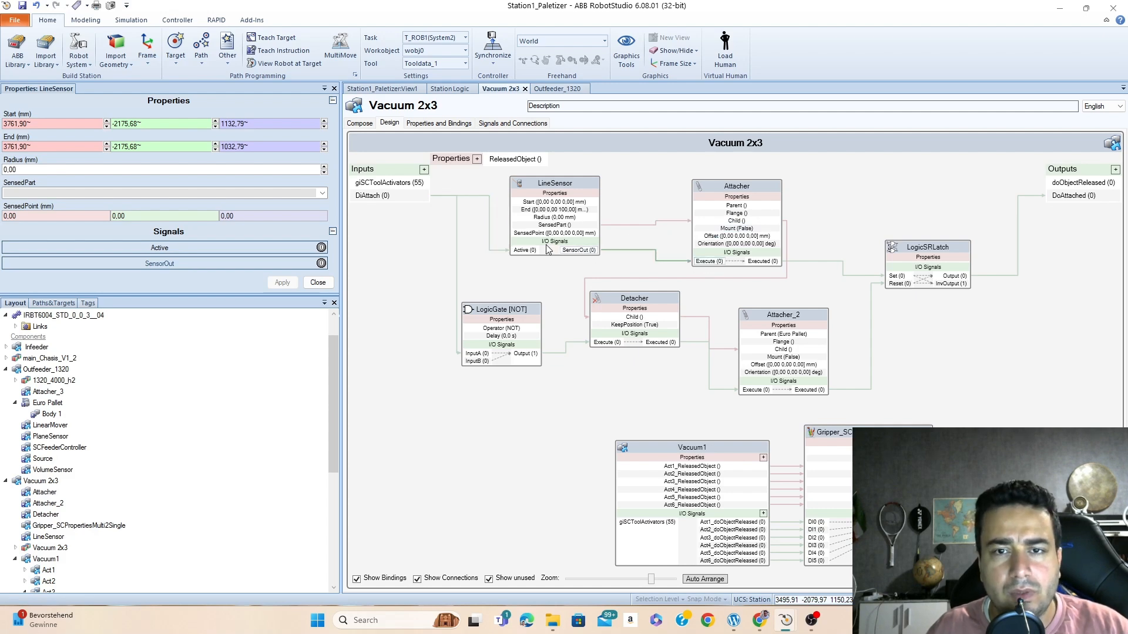
Jog axis 2 of the IRB660 robot to about -1° so the gripper moves away from the box on the infeeder
{"action": "left_click", "coordinate": [568, 182]}
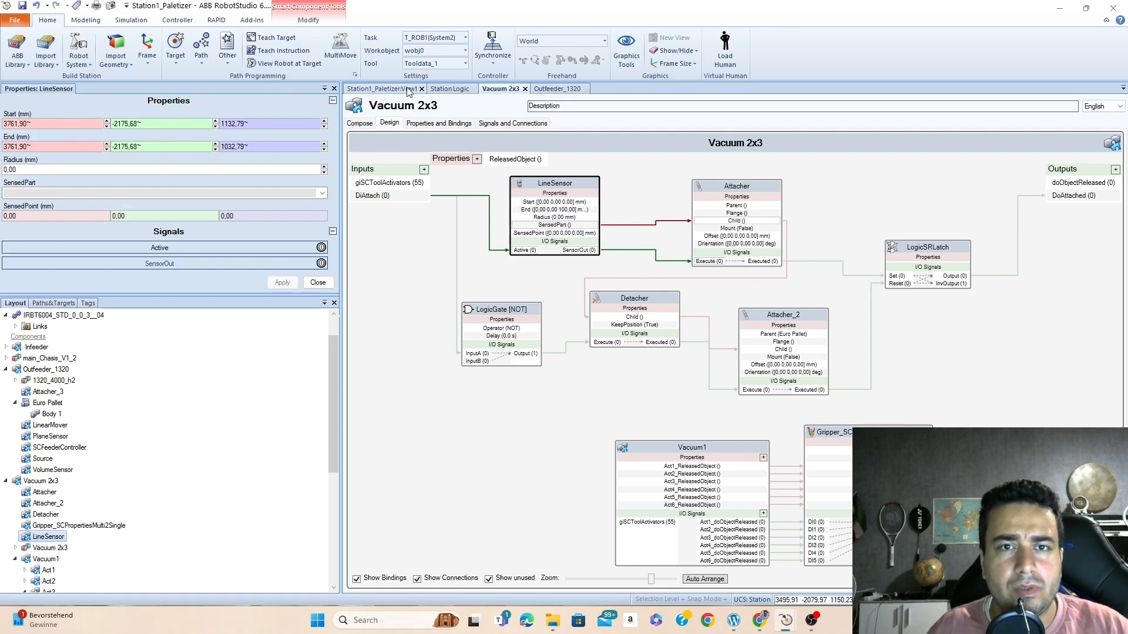
{"action": "left_click", "coordinate": [385, 90]}
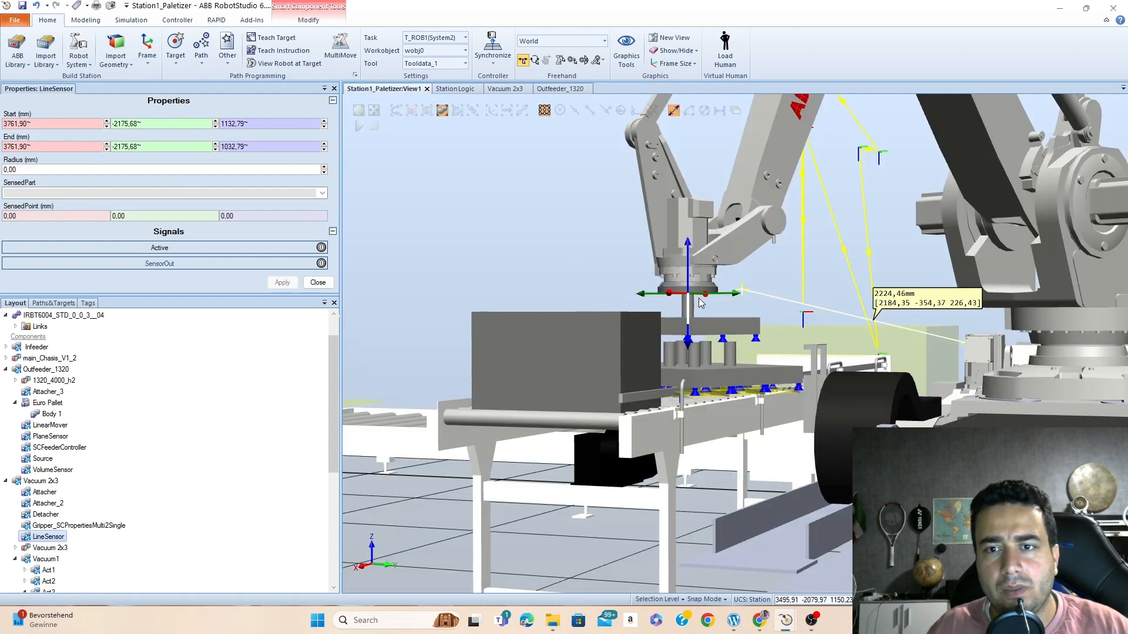
{"action": "scroll", "coordinate": [84, 357], "scroll_direction": "up", "scroll_amount": 1}
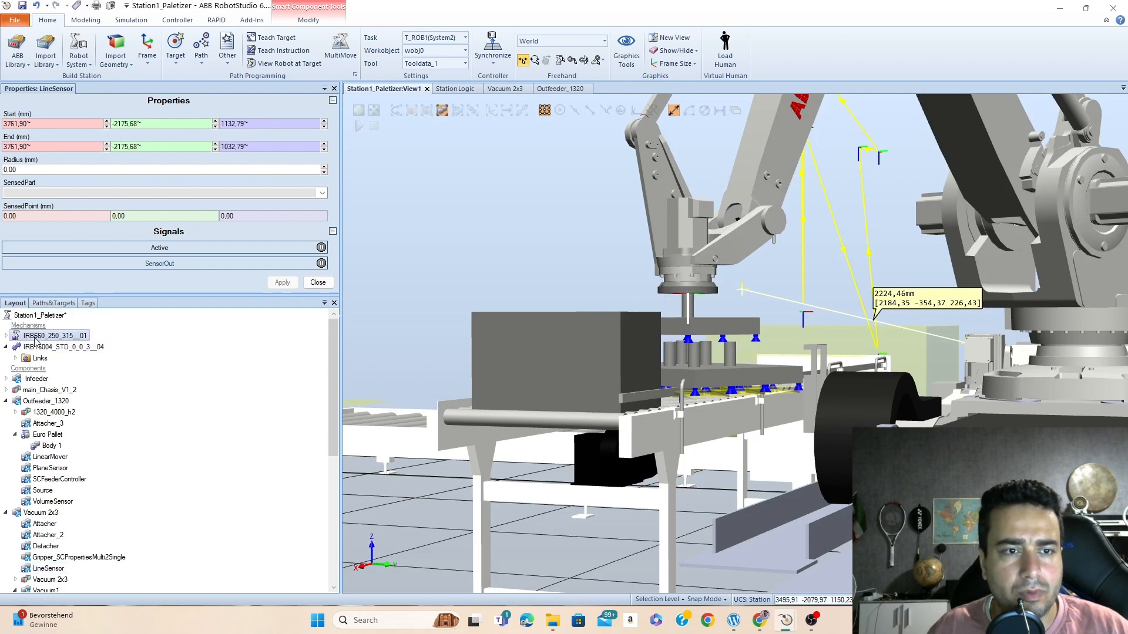
{"action": "right_click", "coordinate": [35, 336]}
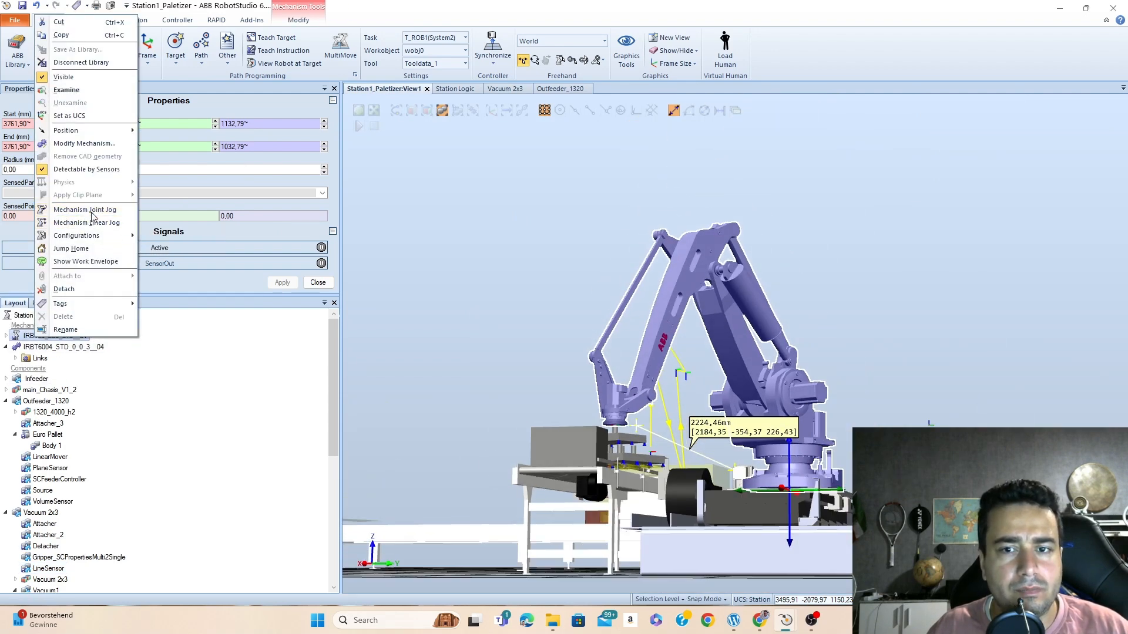
{"action": "left_click", "coordinate": [85, 210]}
{"action": "left_click_drag", "start_coordinate": [76, 117], "coordinate": [115, 118]}
{"action": "scroll", "coordinate": [735, 457], "scroll_direction": "up", "scroll_amount": 2}
{"action": "scroll", "coordinate": [683, 440], "scroll_direction": "up", "scroll_amount": 5}
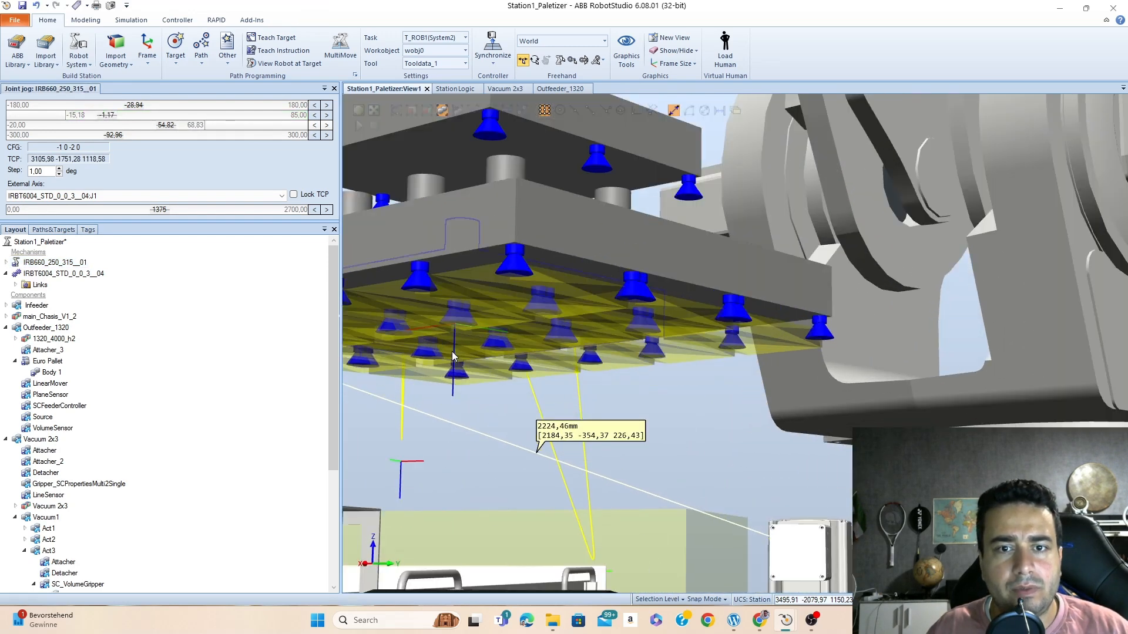
Open the Vacuum 2x3 LineSensor's properties and pick the tool frame origin under the gripper as start point (3105.98, -1751.28, 1118.58)
{"action": "left_click_drag", "start_coordinate": [510, 316], "coordinate": [596, 364], "text": "ctrl+shift"}
{"action": "left_click", "coordinate": [560, 89]}
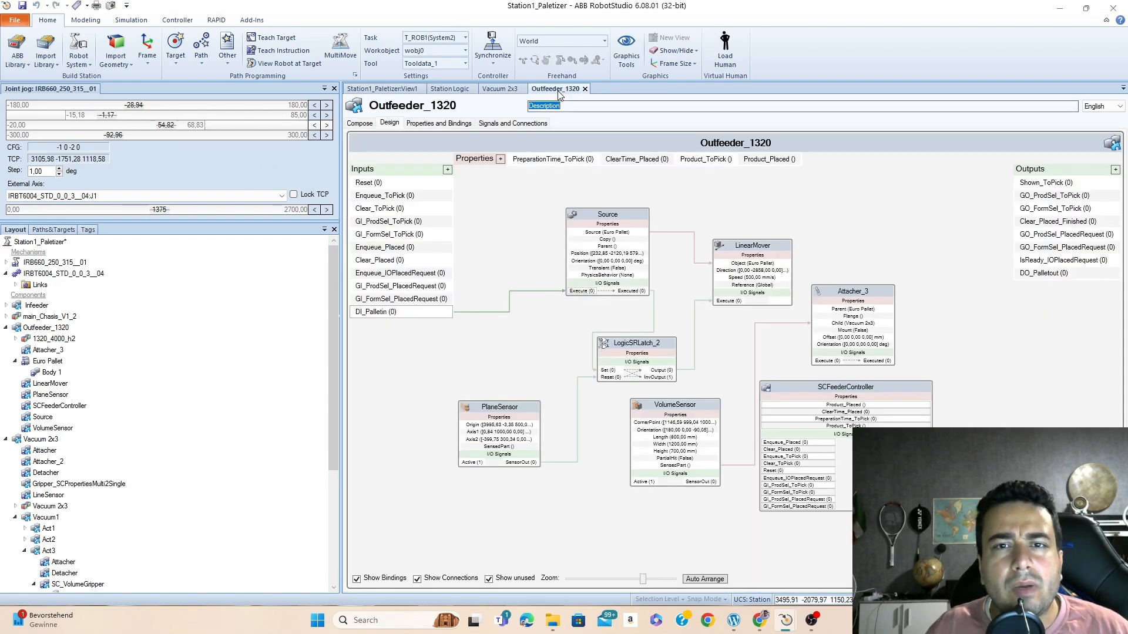
{"action": "left_click", "coordinate": [503, 88]}
{"action": "double_click", "coordinate": [529, 191]}
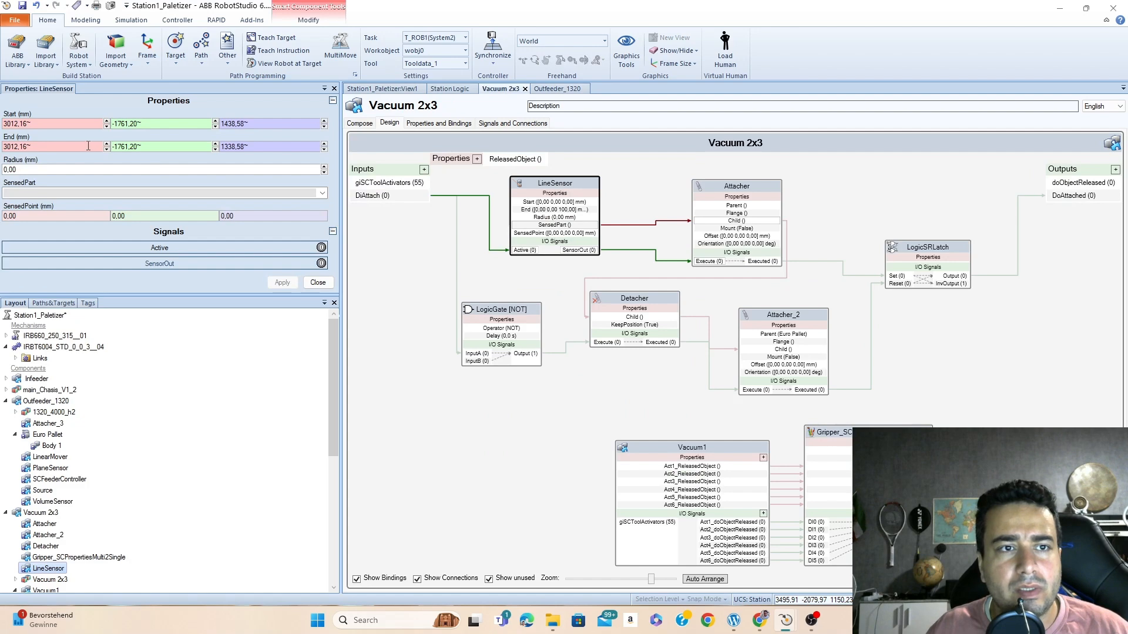
{"action": "left_click", "coordinate": [383, 89]}
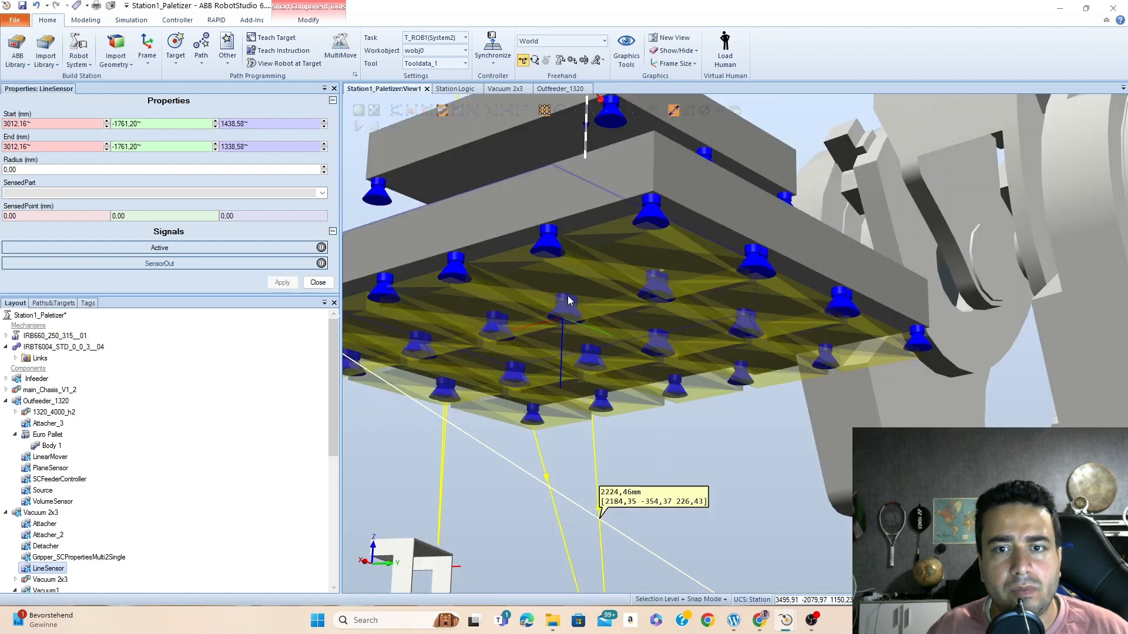
{"action": "left_click", "coordinate": [15, 123]}
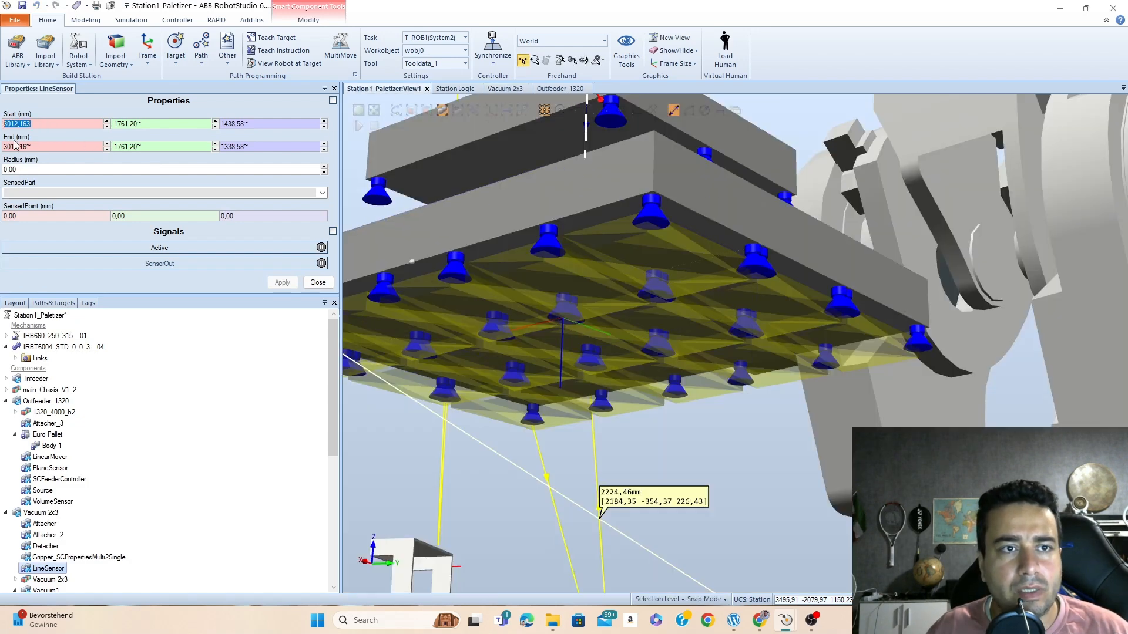
{"action": "left_click", "coordinate": [563, 320]}
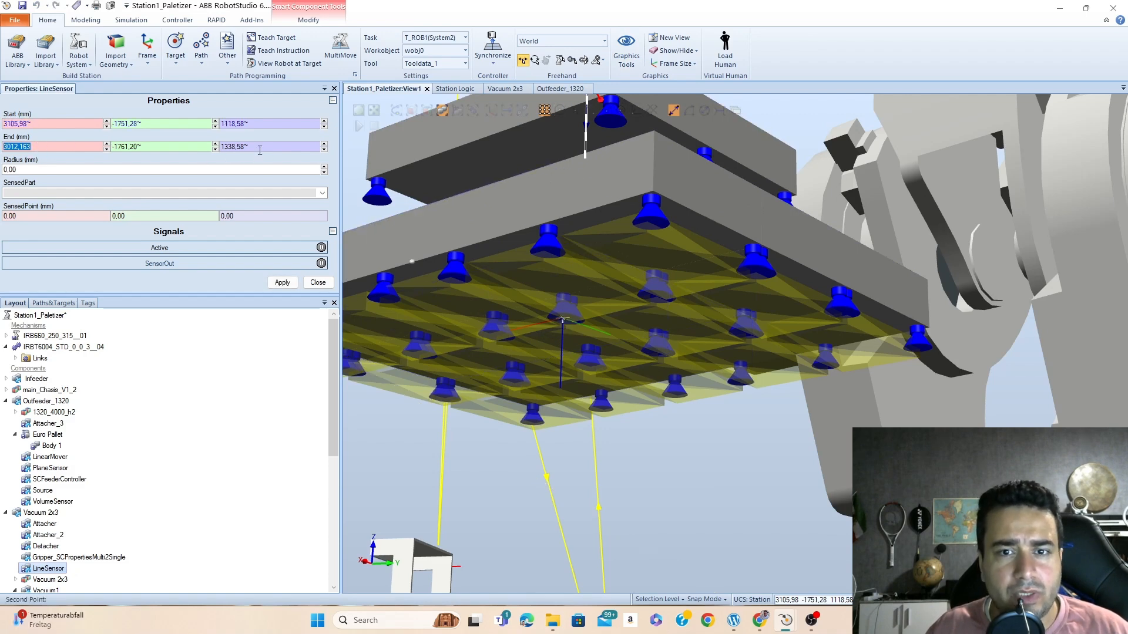
Set the LineSensor's radius to 7 mm and try end Z values of 700 and 900 mm
{"action": "left_click_drag", "start_coordinate": [268, 148], "coordinate": [218, 147]}
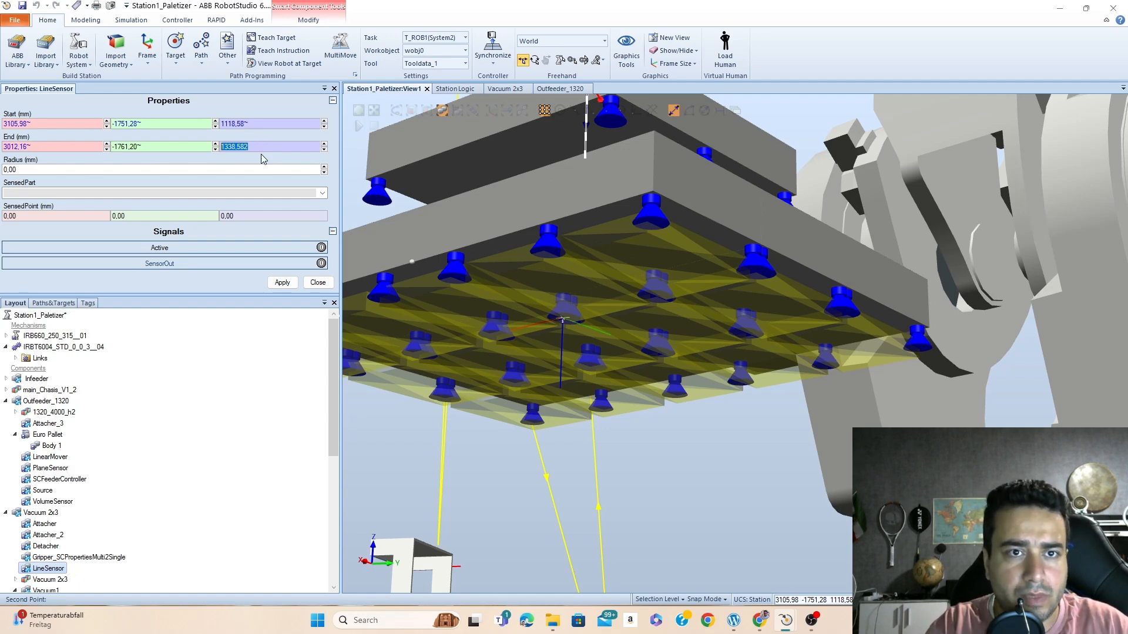
{"action": "type", "text": "900"}
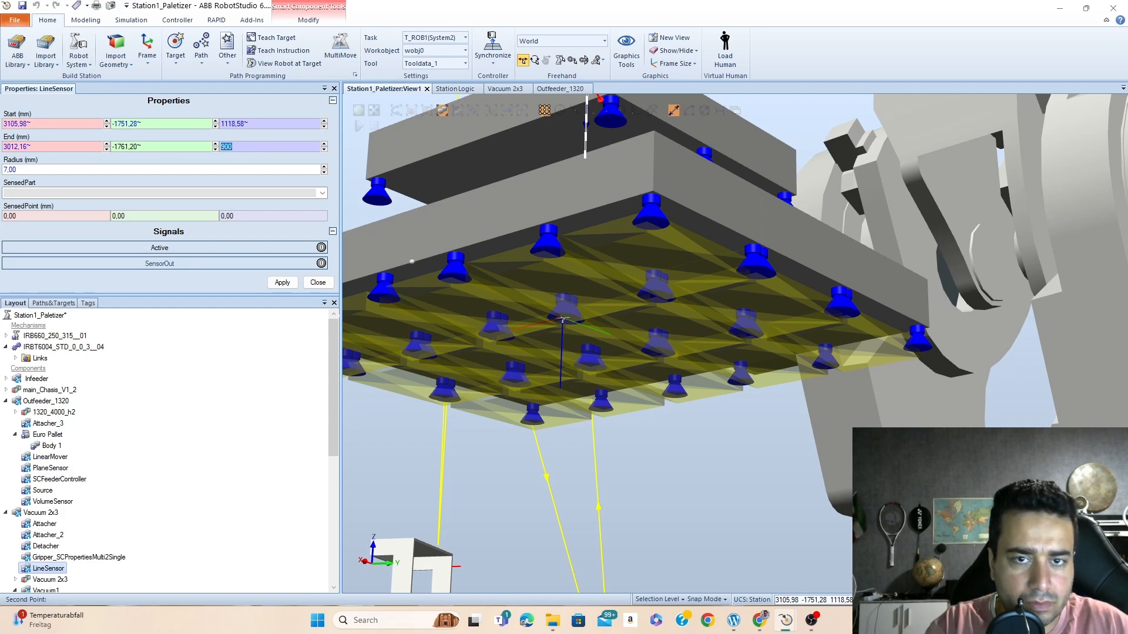
{"action": "key", "text": "Return"}
{"action": "left_click", "coordinate": [248, 148]}
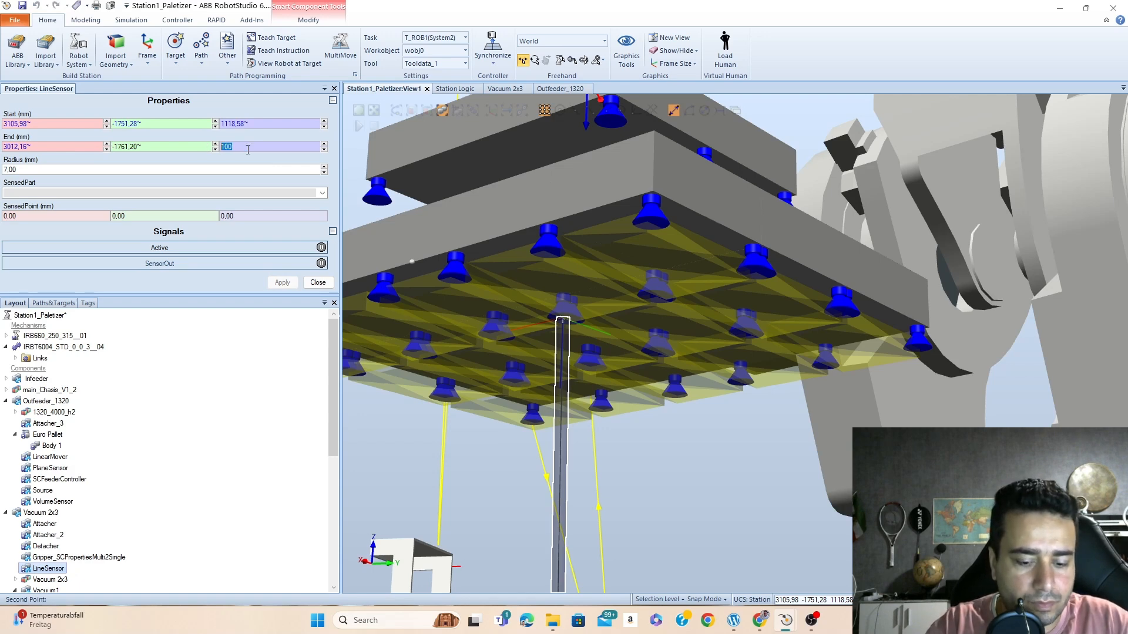
{"action": "type", "text": "700"}
{"action": "key", "text": "Return"}
{"action": "left_click", "coordinate": [263, 148]}
{"action": "type", "text": "900"}
{"action": "key", "text": "Return"}
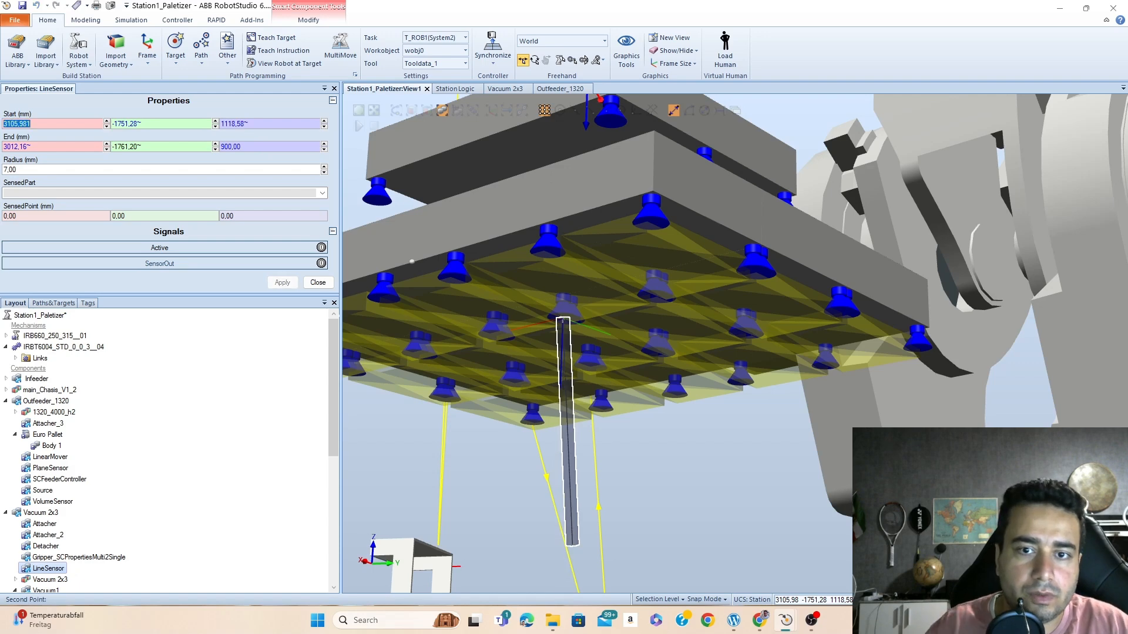
Set the LineSensor's end Z to 1000 mm and check the sensor's direction below the gripper
{"action": "left_click", "coordinate": [222, 148]}
{"action": "type", "text": "1000"}
{"action": "key", "text": "Return"}
{"action": "left_click_drag", "start_coordinate": [660, 259], "coordinate": [612, 275], "text": "ctrl+shift"}
{"action": "scroll", "coordinate": [625, 270], "scroll_direction": "up", "scroll_amount": 1}
{"action": "scroll", "coordinate": [625, 269], "scroll_direction": "down", "scroll_amount": 4}
{"action": "scroll", "coordinate": [625, 267], "scroll_direction": "down", "scroll_amount": 2}
{"action": "scroll", "coordinate": [497, 339], "scroll_direction": "up", "scroll_amount": 7}
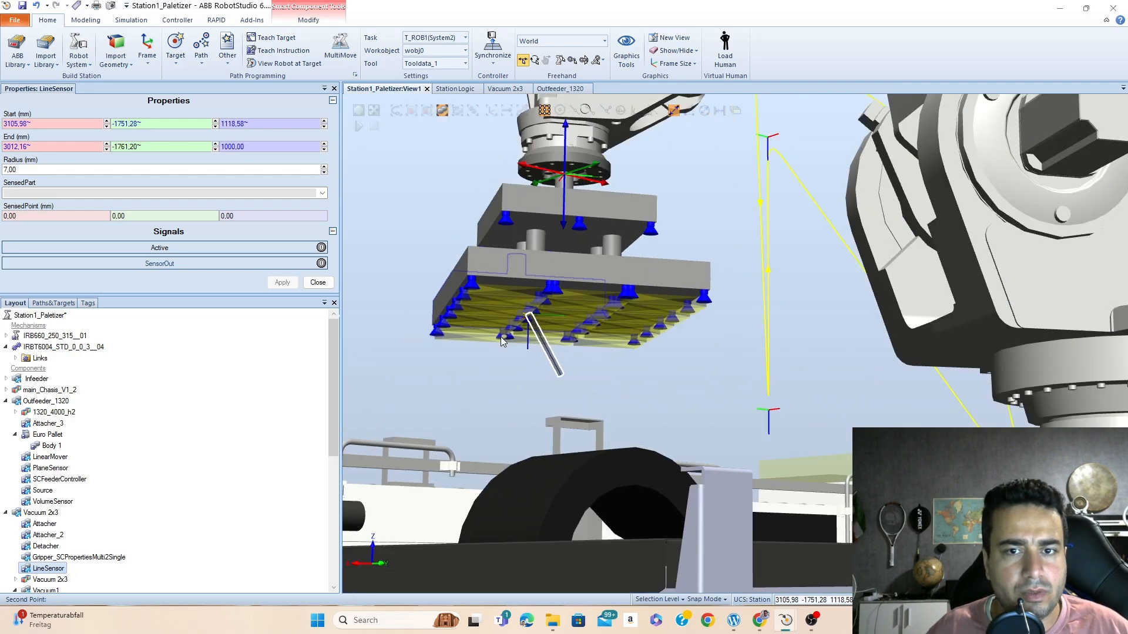
{"action": "left_click_drag", "start_coordinate": [516, 322], "coordinate": [605, 305], "text": "ctrl+shift"}
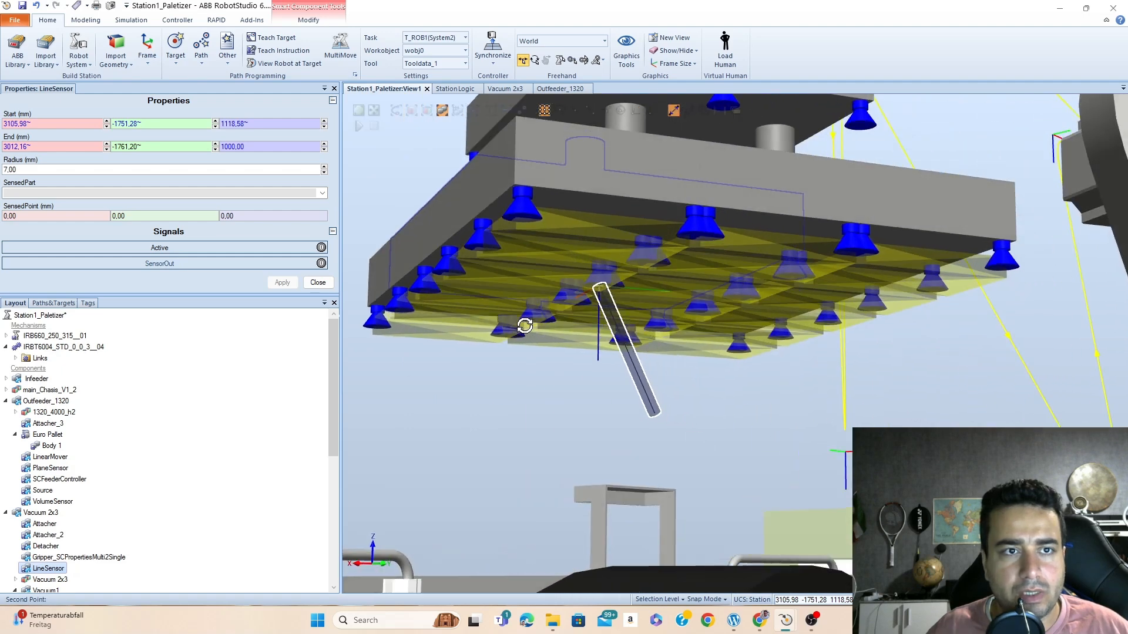
Set the LineSensor's end X to 3105 mm to line it up with the start point
{"action": "left_click_drag", "start_coordinate": [46, 148], "coordinate": [13, 154]}
{"action": "left_click", "coordinate": [51, 148]}
{"action": "double_click", "coordinate": [51, 148]}
{"action": "type", "text": "31"}
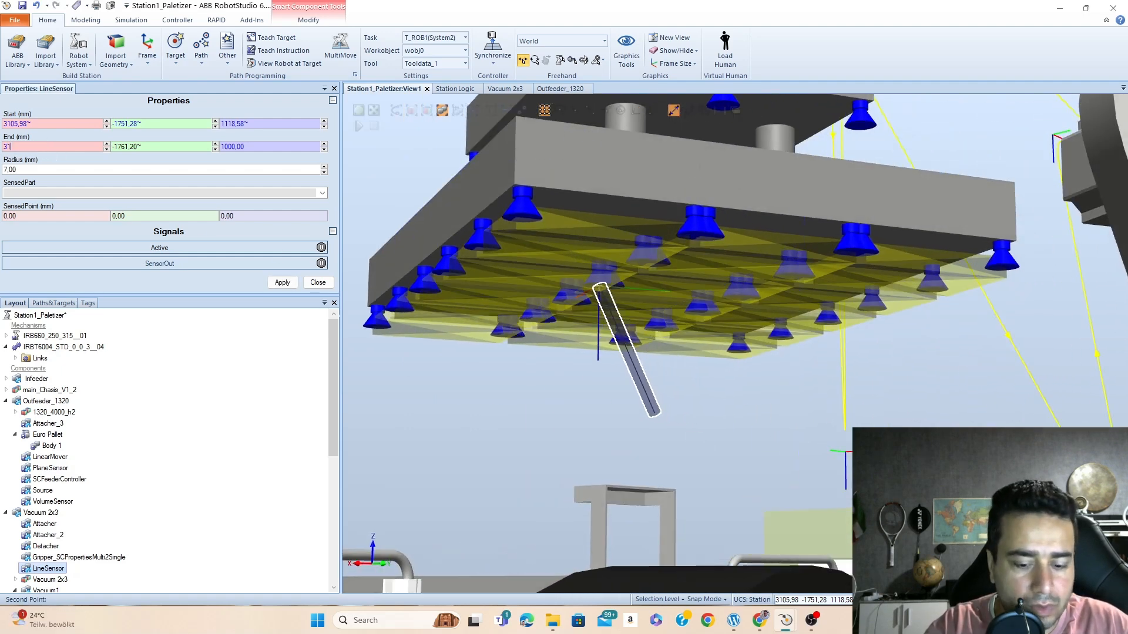
{"action": "type", "text": "05"}
{"action": "key", "text": "Return"}
Set the LineSensor's end Y to -1751 mm so the sensor points straight down from the gripper
{"action": "left_click_drag", "start_coordinate": [155, 147], "coordinate": [89, 146]}
{"action": "type", "text": "1751"}
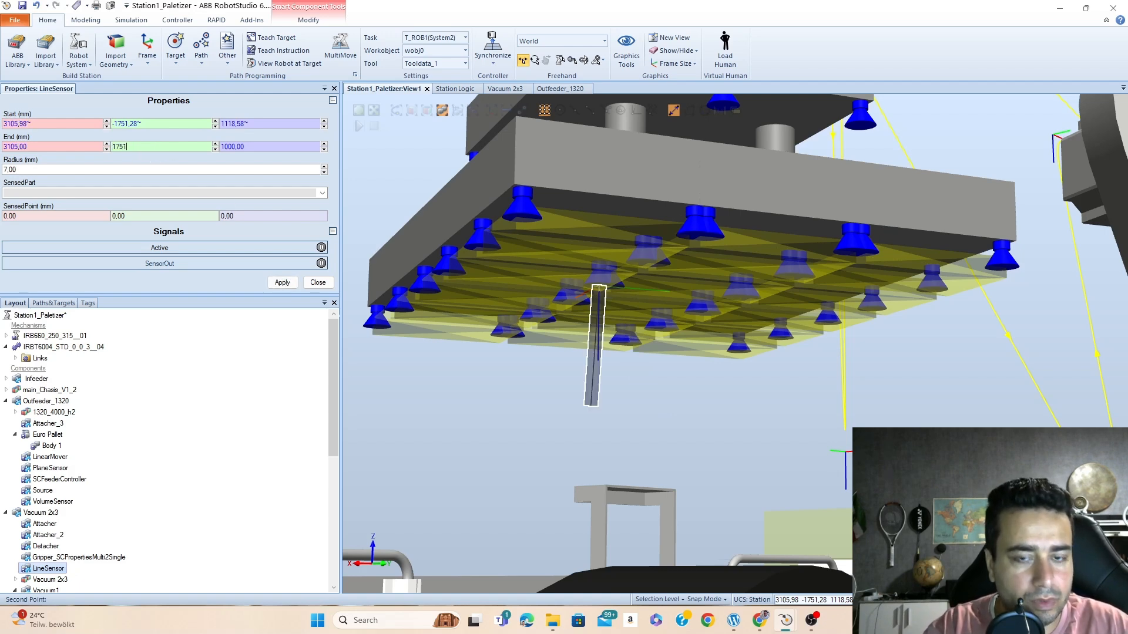
{"action": "key", "text": "Return"}
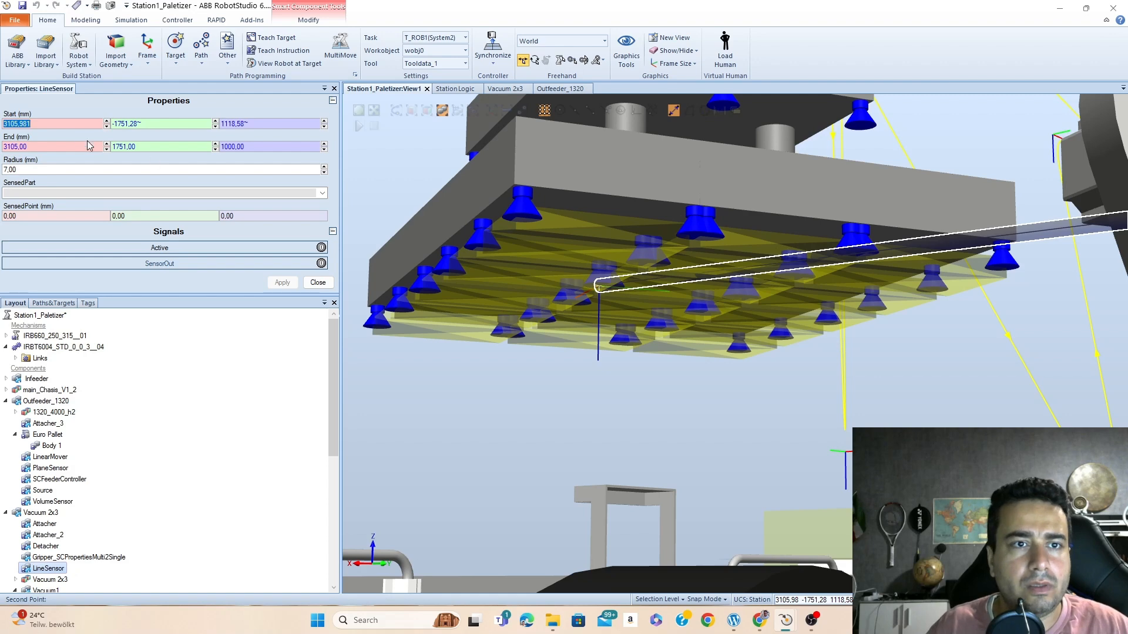
{"action": "left_click", "coordinate": [114, 147]}
{"action": "type", "text": "-"}
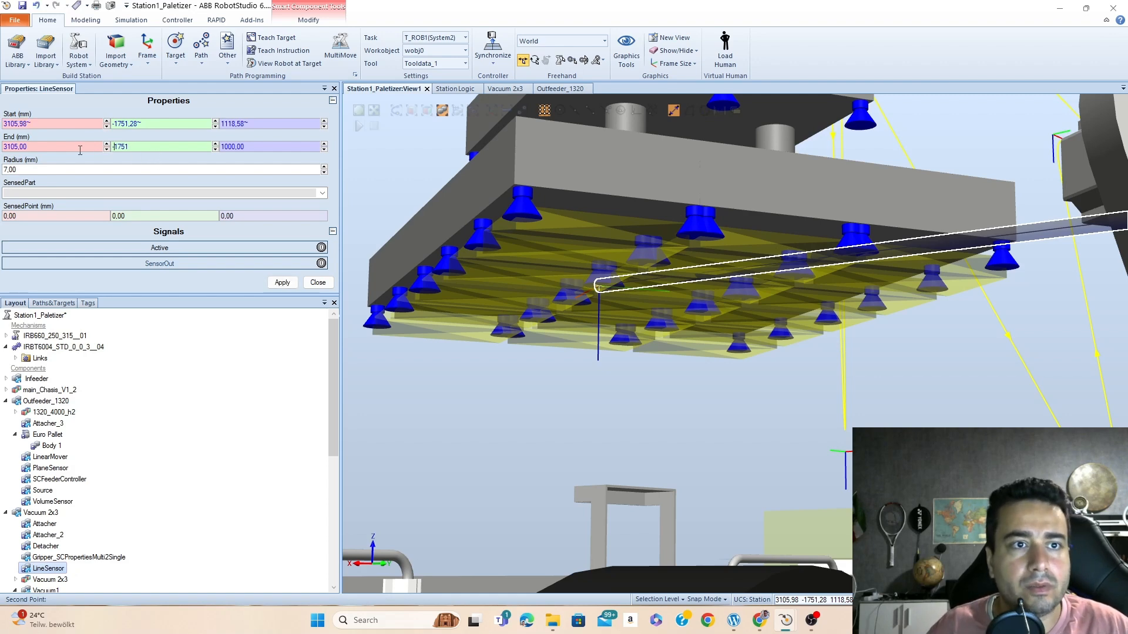
{"action": "left_click", "coordinate": [169, 148]}
{"action": "key", "text": "BackSpace"}
{"action": "key", "text": "BackSpace"}
{"action": "key", "text": "BackSpace"}
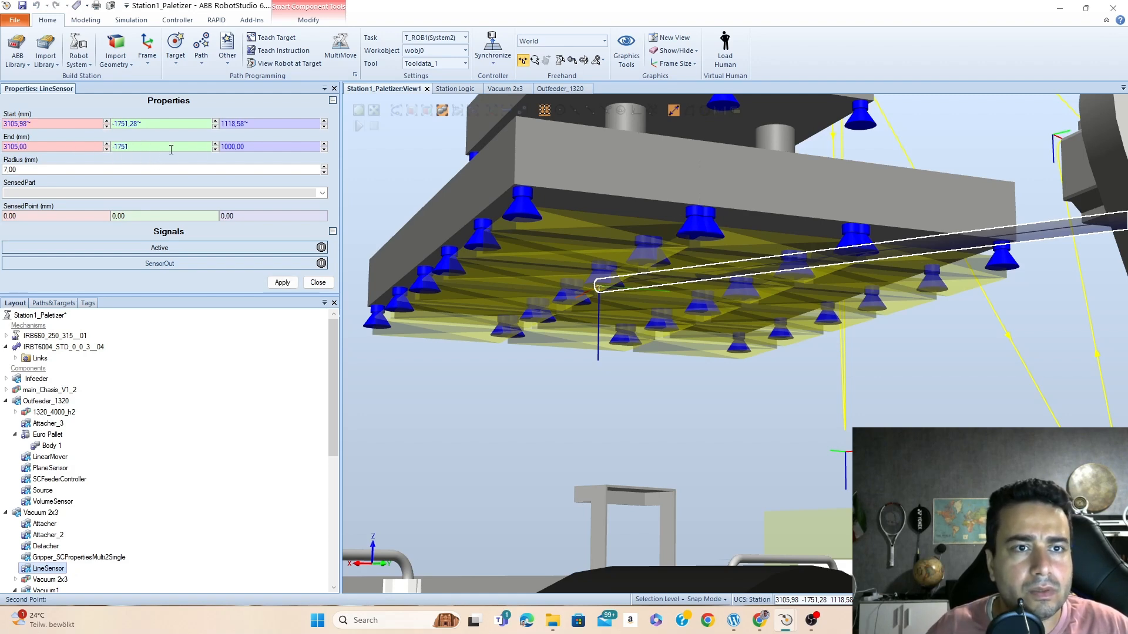
{"action": "key", "text": "Return"}
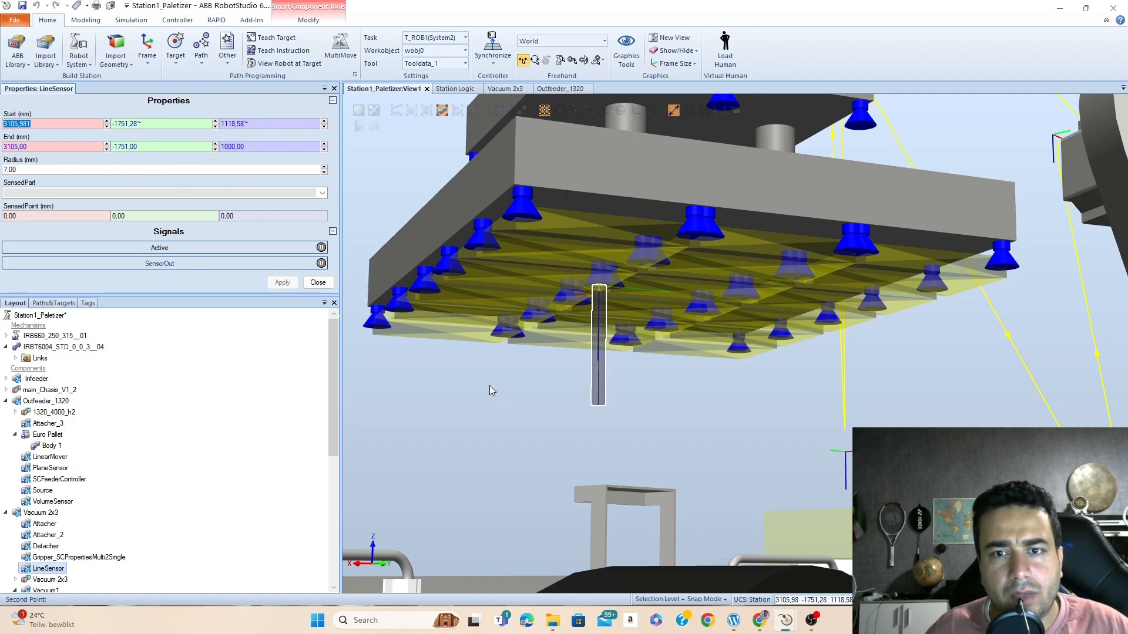
Save the Station1_Paletizer station and deselect the LineSensor
{"action": "mouse_move", "coordinate": [511, 394]}
{"action": "left_mouse_down", "text": "ctrl+shift"}
{"action": "mouse_move", "coordinate": [556, 395]}
{"action": "mouse_move", "coordinate": [460, 390]}
{"action": "mouse_move", "coordinate": [513, 396]}
{"action": "left_mouse_up", "text": "ctrl+shift"}
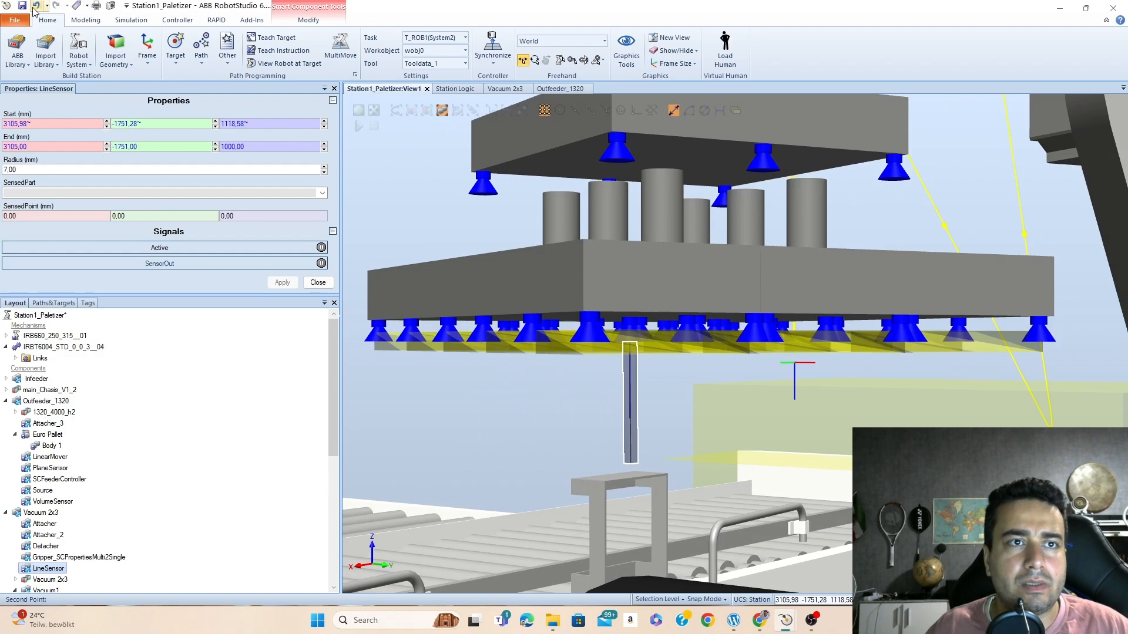
{"action": "left_click", "coordinate": [436, 223]}
{"action": "scroll", "coordinate": [710, 311], "scroll_direction": "down", "scroll_amount": 6}
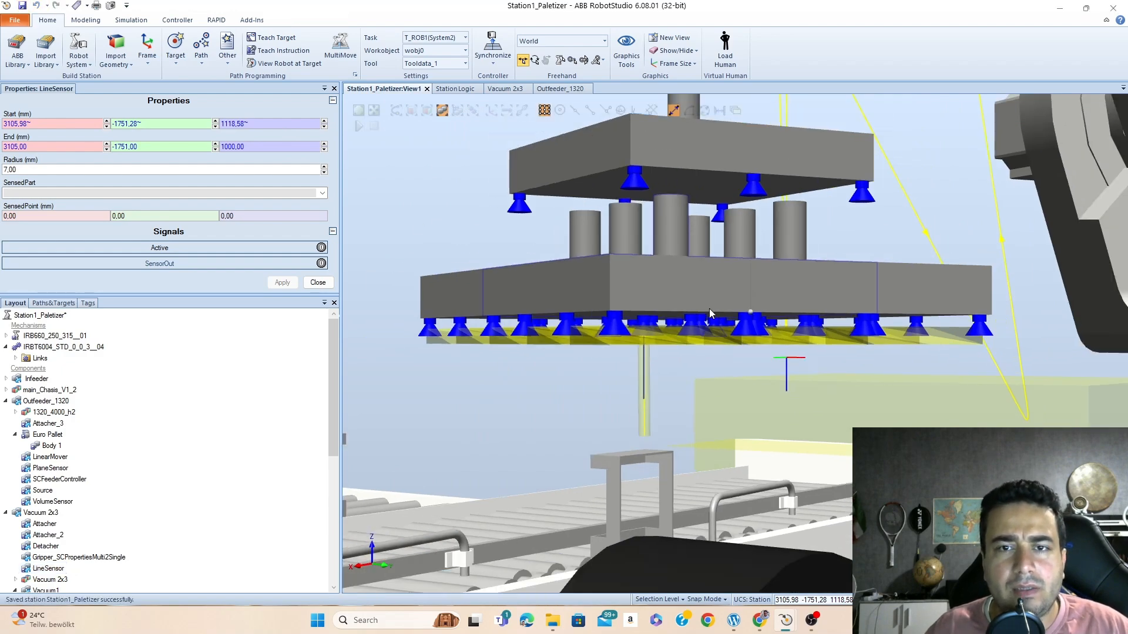
{"action": "scroll", "coordinate": [708, 307], "scroll_direction": "down", "scroll_amount": 8}
{"action": "left_click_drag", "start_coordinate": [799, 279], "coordinate": [779, 308], "text": "ctrl+shift"}
{"action": "scroll", "coordinate": [748, 271], "scroll_direction": "down", "scroll_amount": 7}
{"action": "scroll", "coordinate": [829, 244], "scroll_direction": "up", "scroll_amount": 10}
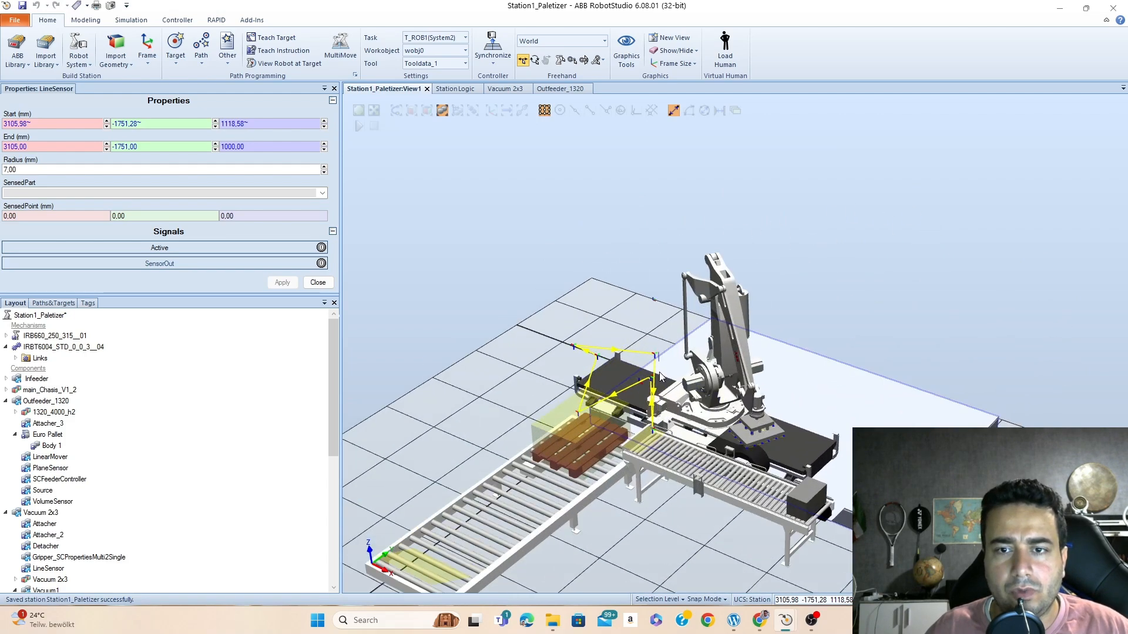
{"action": "left_click_drag", "start_coordinate": [664, 361], "coordinate": [667, 336], "text": "ctrl+shift"}
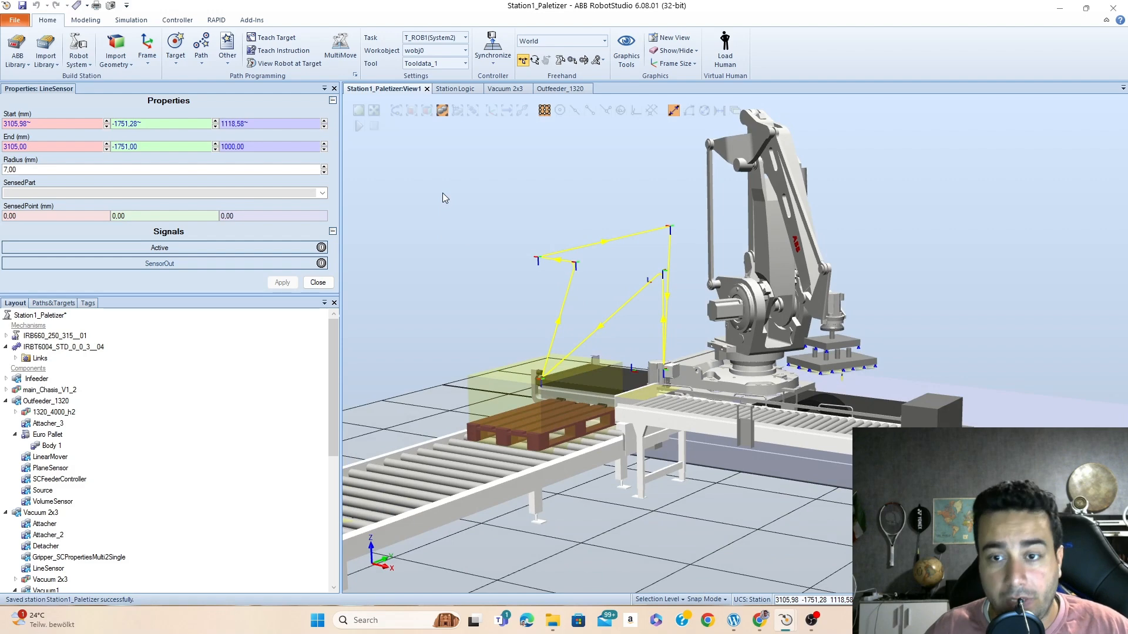
Synchronize the station to RAPID with Path_20, Tooldata_1 and WorkObject included
{"action": "left_click", "coordinate": [493, 64]}
{"action": "left_click", "coordinate": [552, 86]}
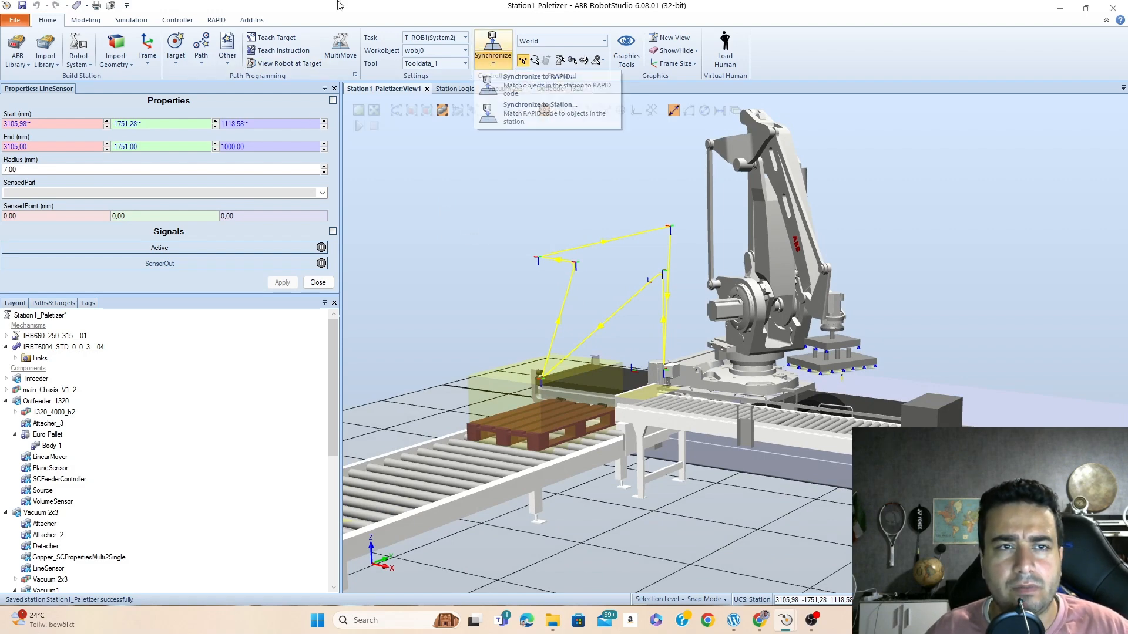
{"action": "left_click", "coordinate": [493, 68]}
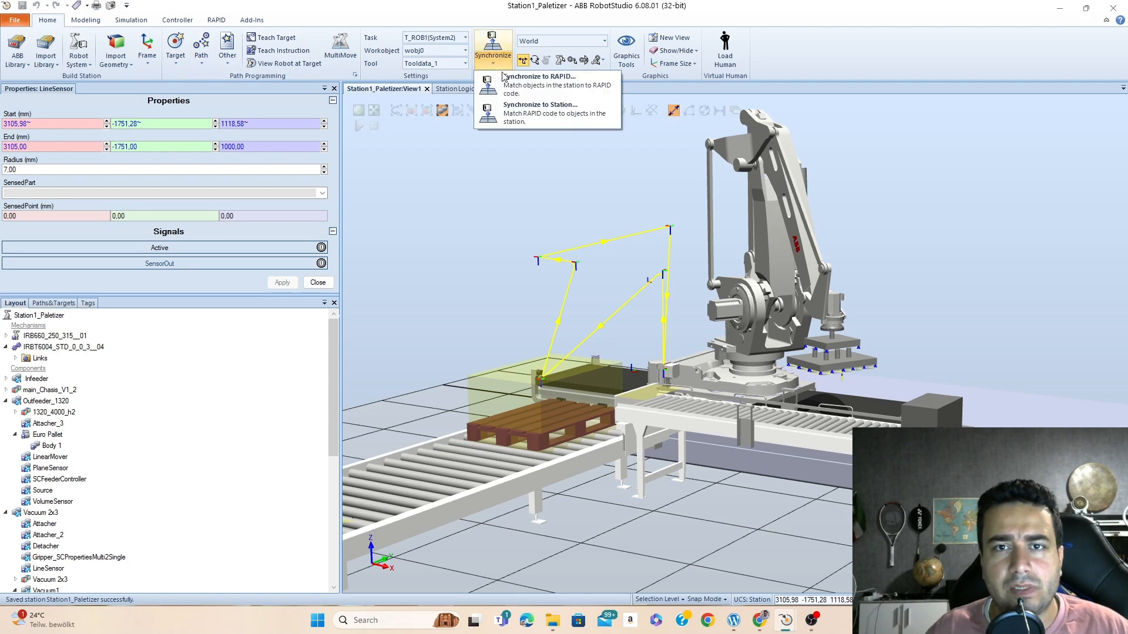
{"action": "left_click", "coordinate": [545, 88]}
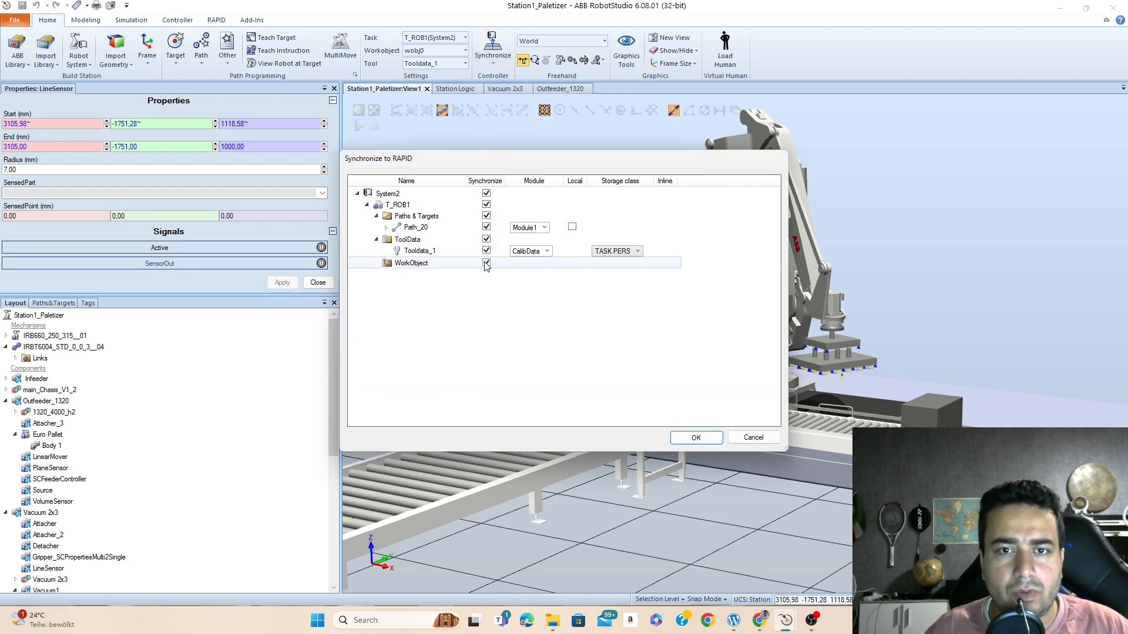
{"action": "left_click", "coordinate": [695, 439]}
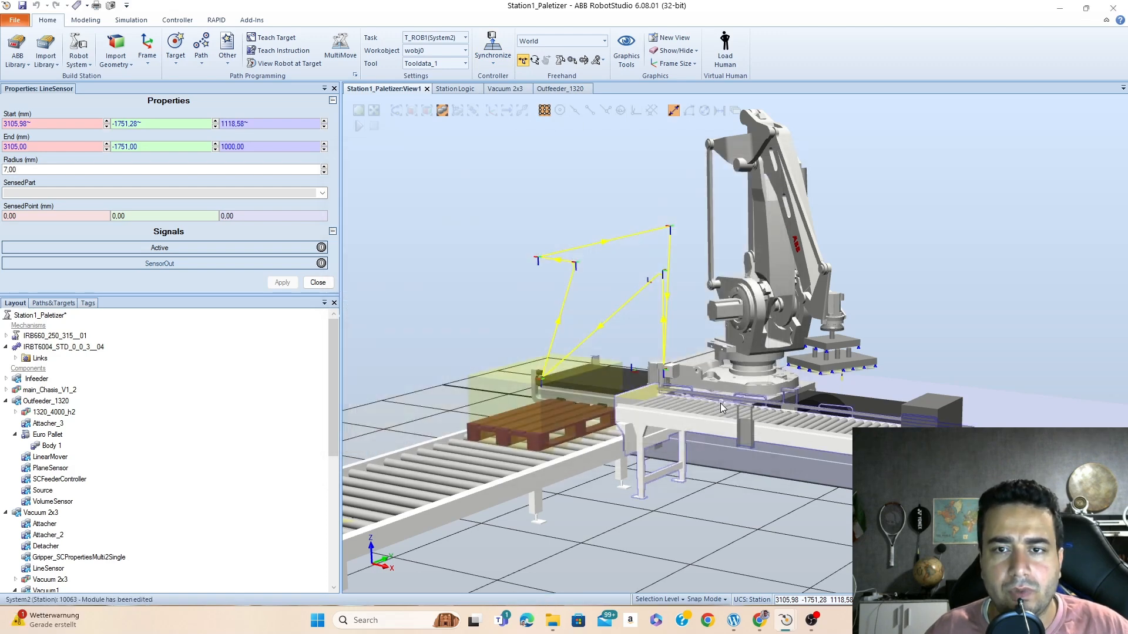